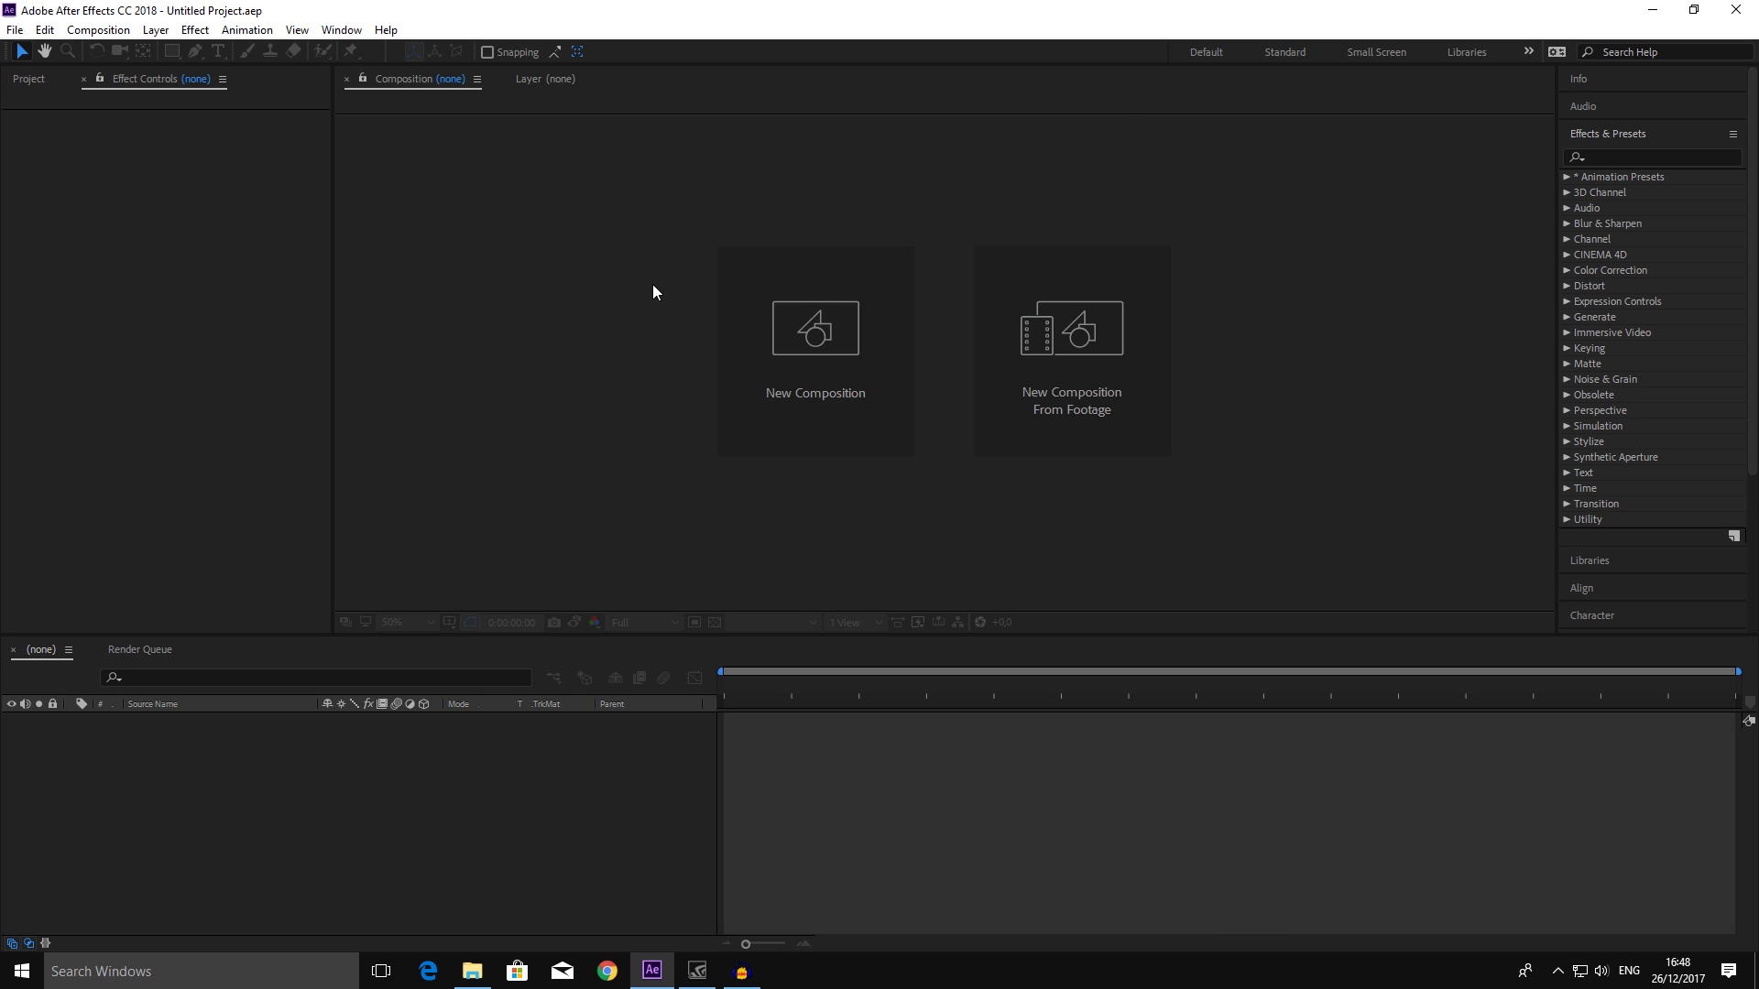
- Make a new composition, Comp 1, at 1080×1080, 10 seconds long, on a black background
{"action": "left_click", "coordinate": [806, 313]}
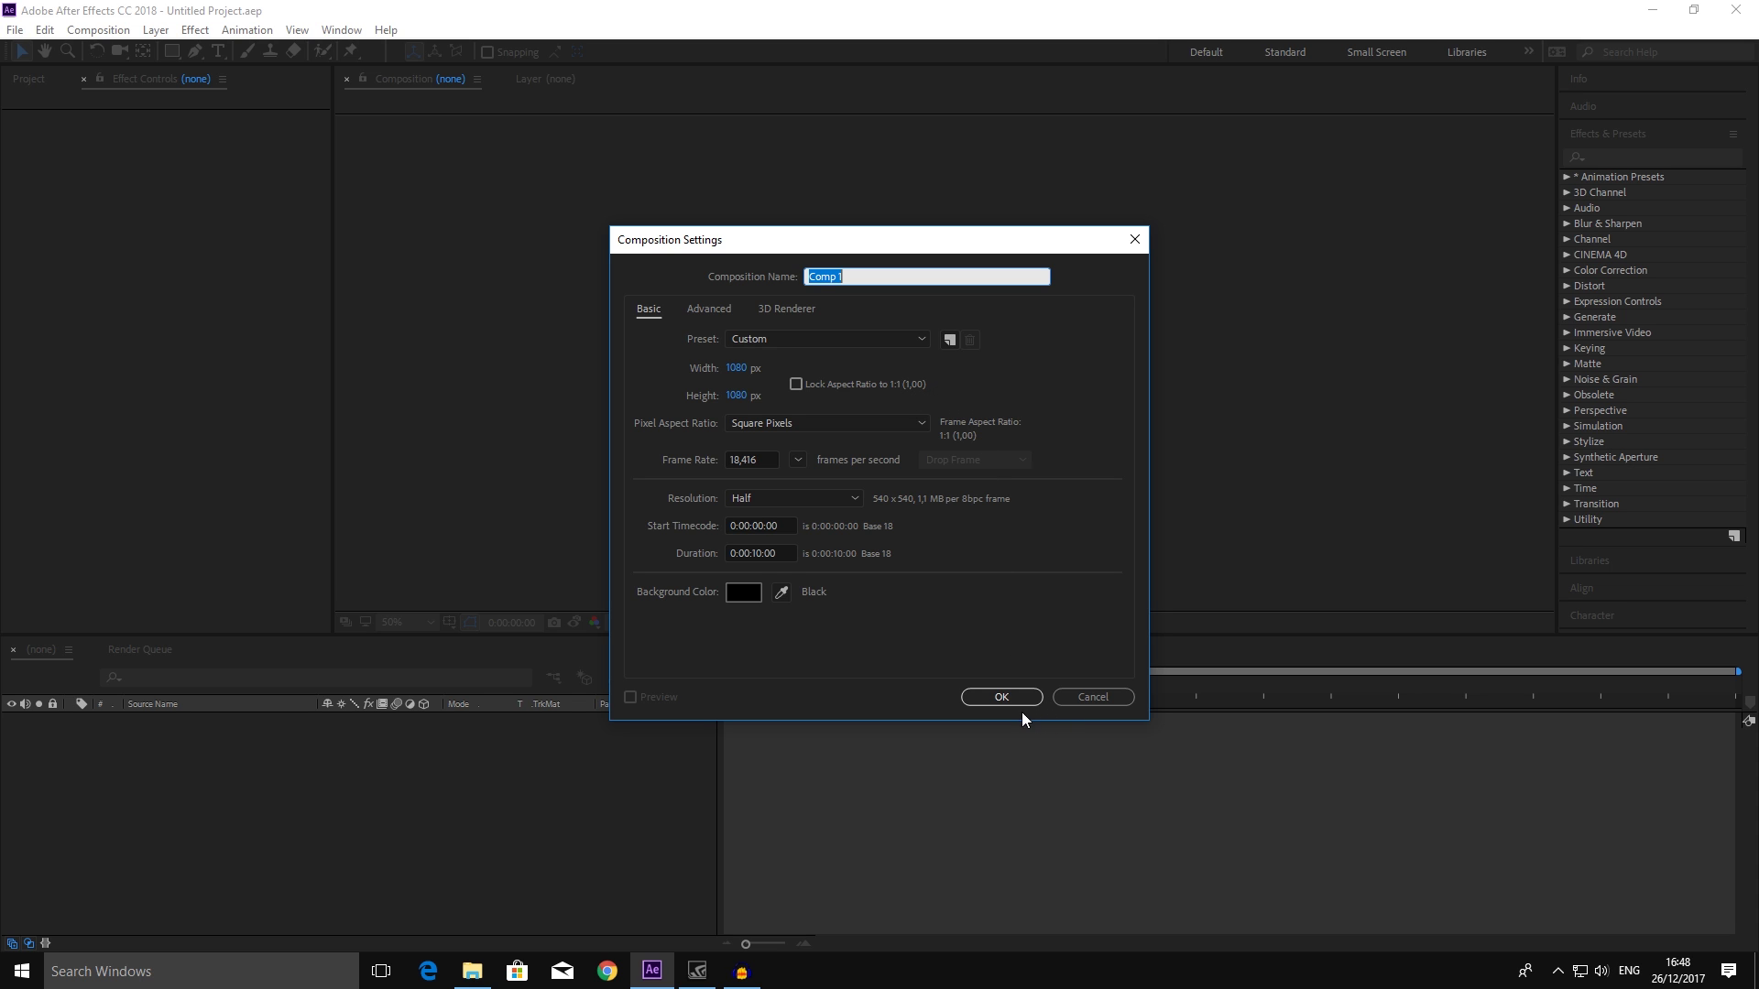
{"action": "left_click", "coordinate": [999, 702]}
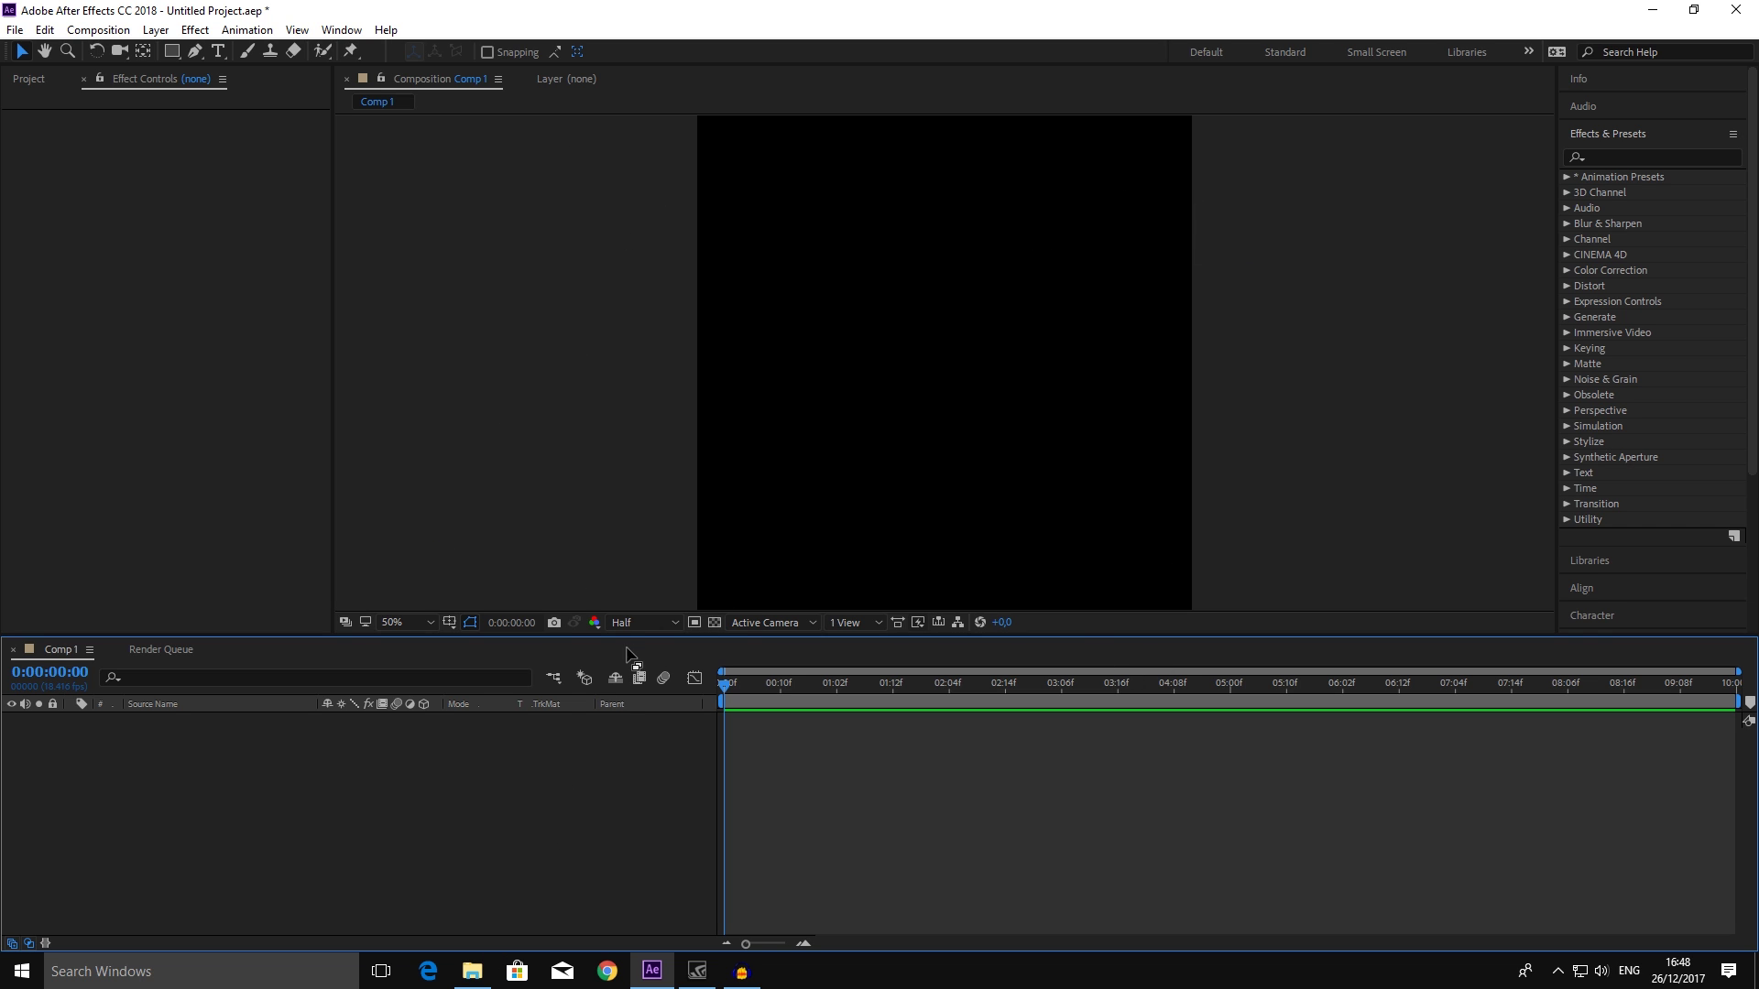
- Open the Photo kecil folder and preview two of the portraits full-size
{"action": "left_click", "coordinate": [477, 964]}
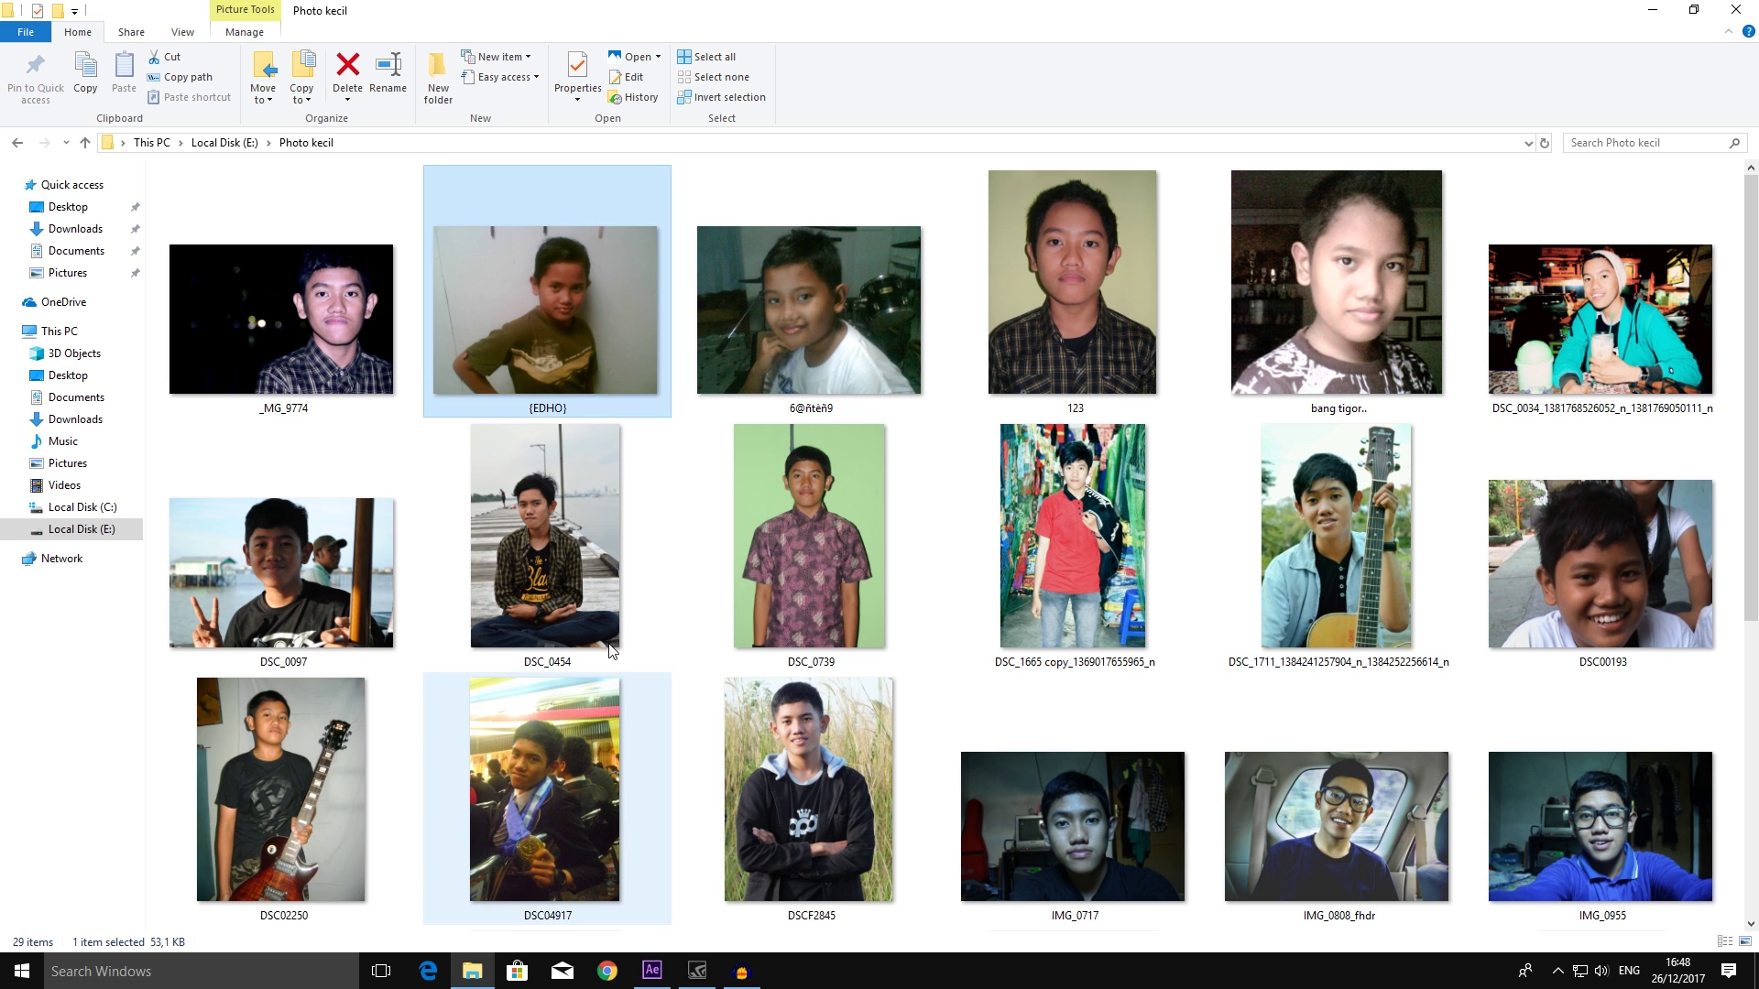
{"action": "scroll", "coordinate": [643, 590], "scroll_direction": "down", "scroll_amount": 5}
{"action": "scroll", "coordinate": [643, 590], "scroll_direction": "up", "scroll_amount": 5}
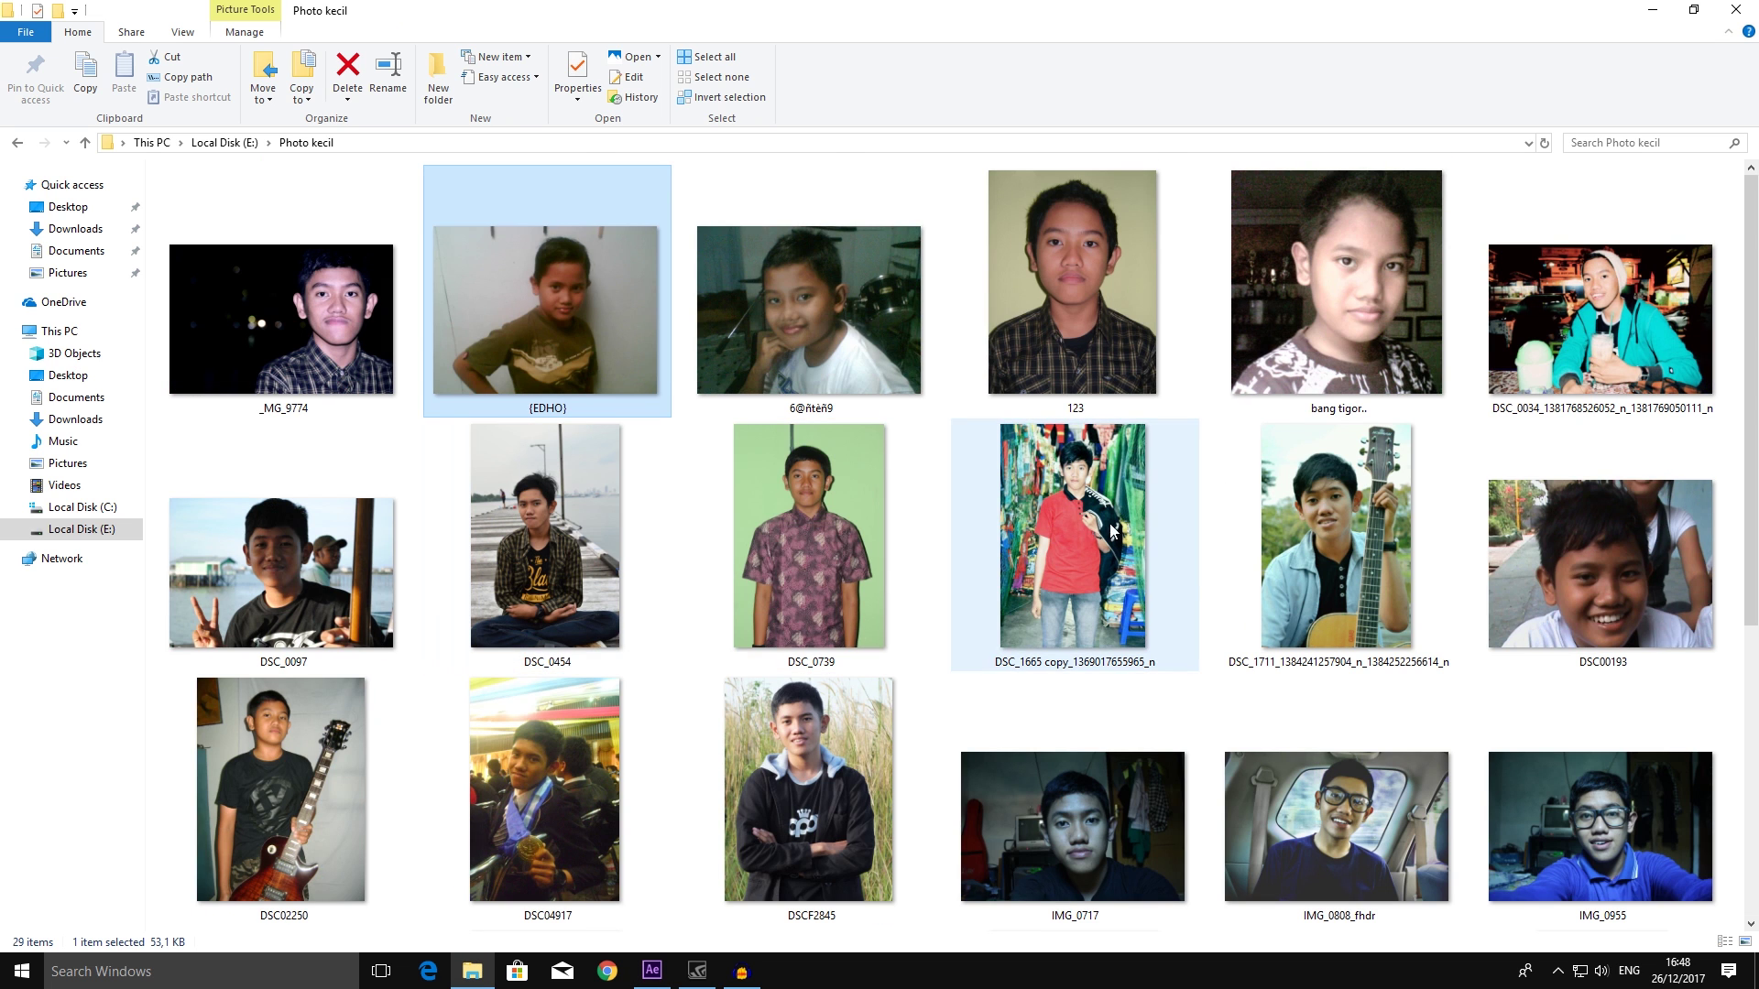
{"action": "scroll", "coordinate": [1261, 545], "scroll_direction": "down", "scroll_amount": 5}
{"action": "scroll", "coordinate": [1153, 757], "scroll_direction": "up", "scroll_amount": 5}
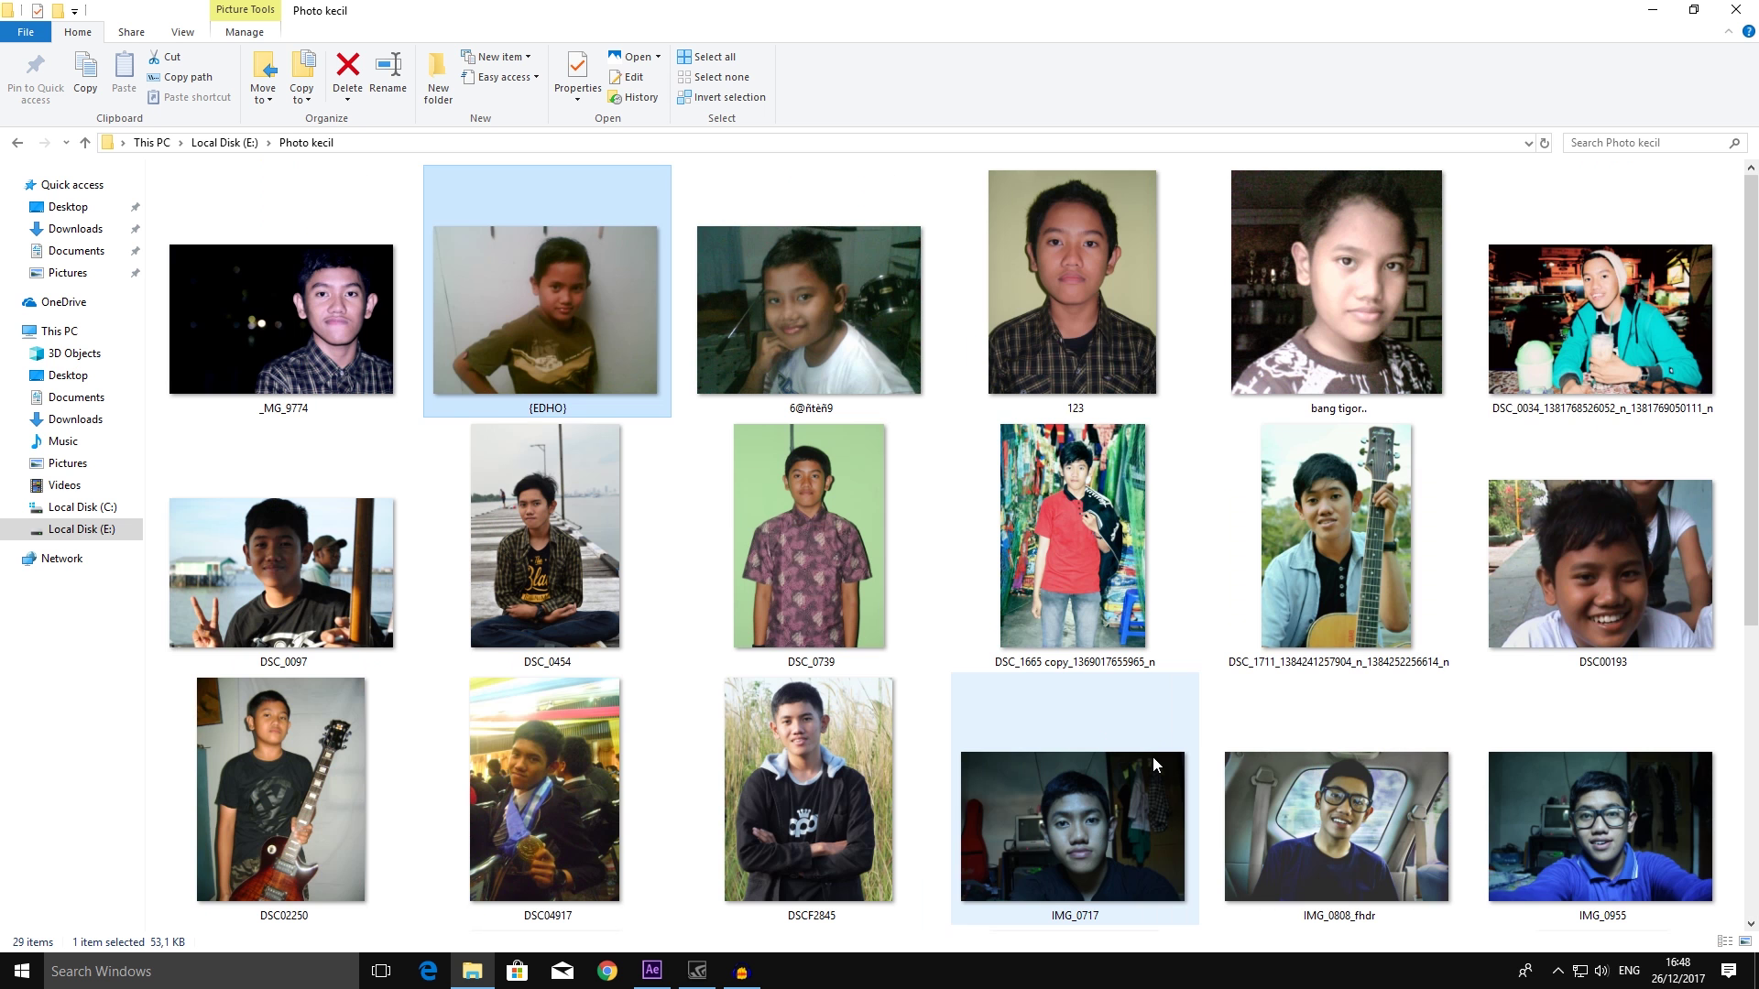
{"action": "scroll", "coordinate": [1152, 757], "scroll_direction": "down", "scroll_amount": 5}
{"action": "scroll", "coordinate": [1153, 757], "scroll_direction": "up", "scroll_amount": 5}
{"action": "double_click", "coordinate": [833, 344]}
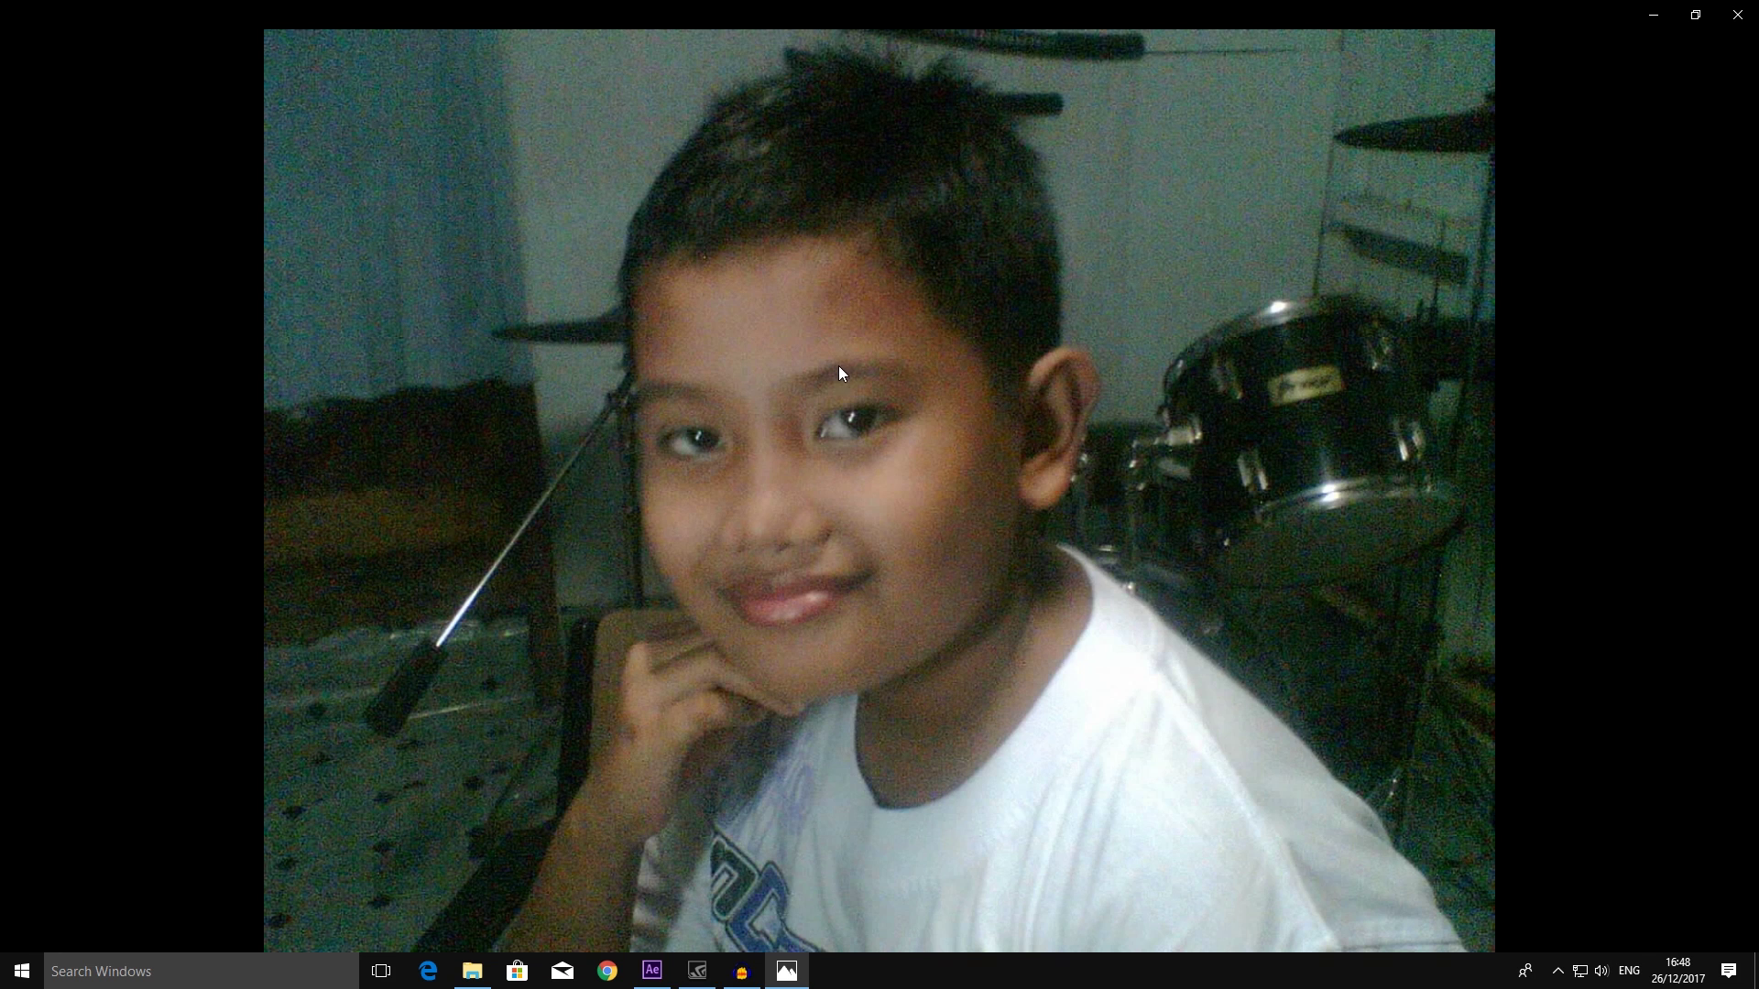
{"action": "left_click", "coordinate": [1755, 7]}
{"action": "double_click", "coordinate": [593, 321]}
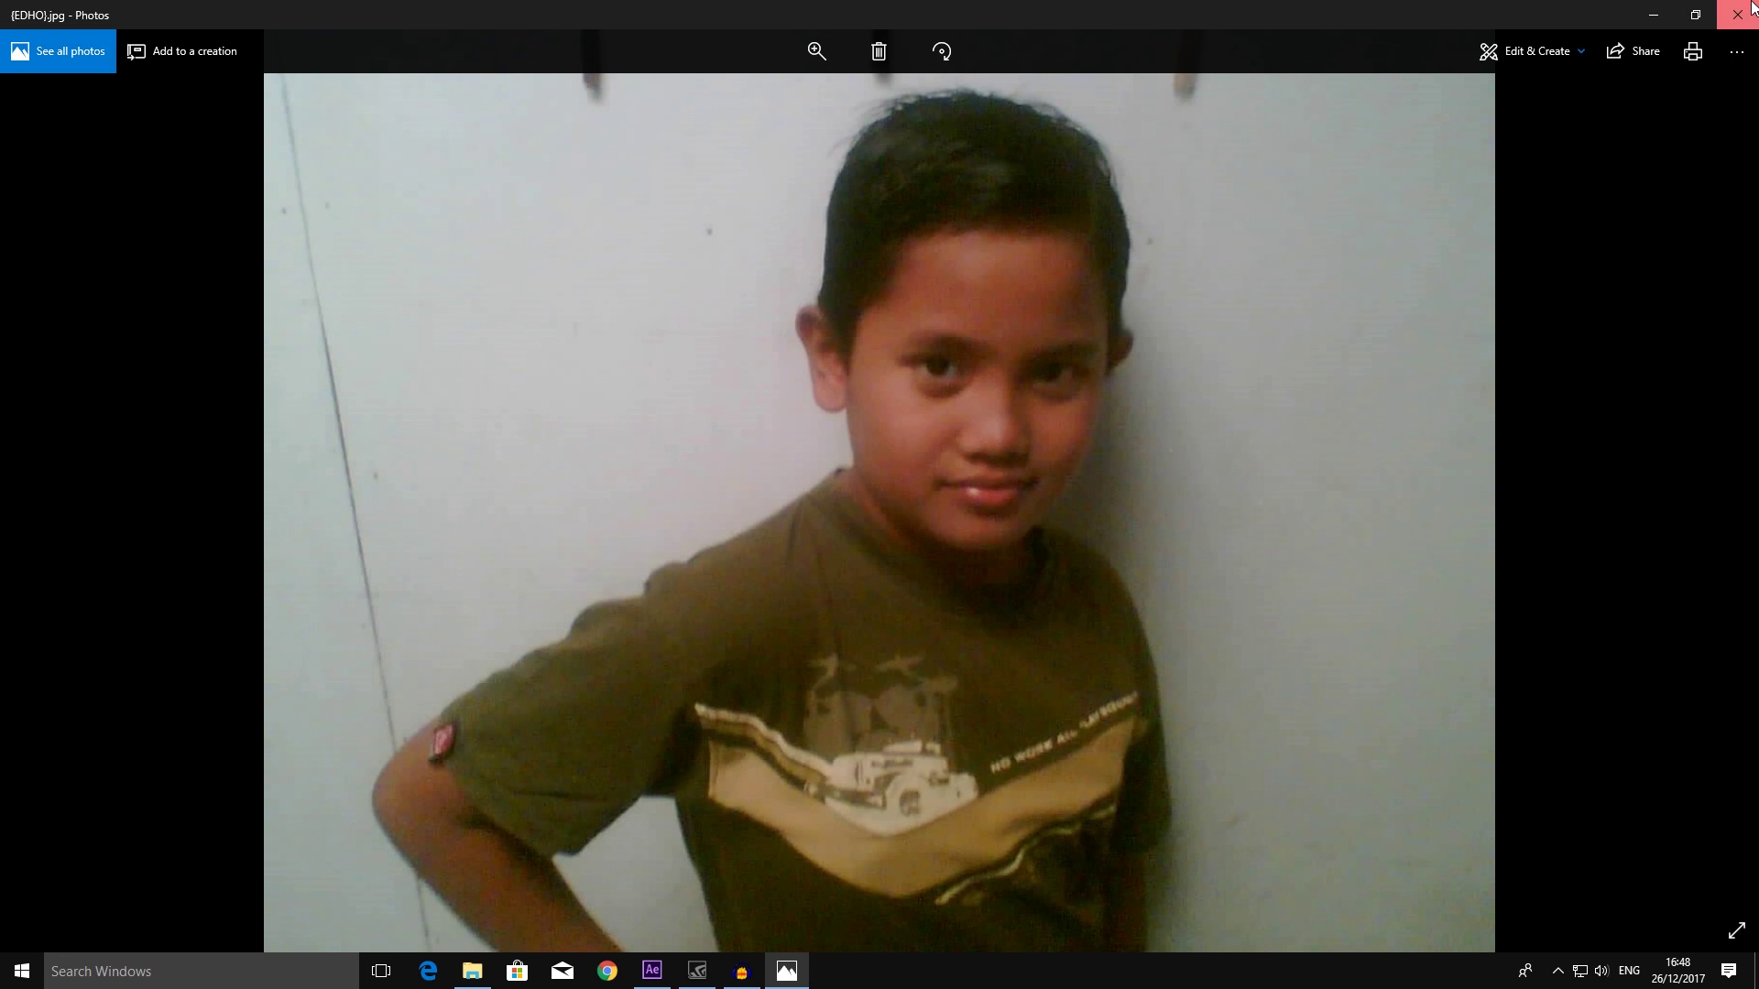
{"action": "left_click", "coordinate": [1755, 8]}
{"action": "scroll", "coordinate": [711, 523], "scroll_direction": "down", "scroll_amount": 5}
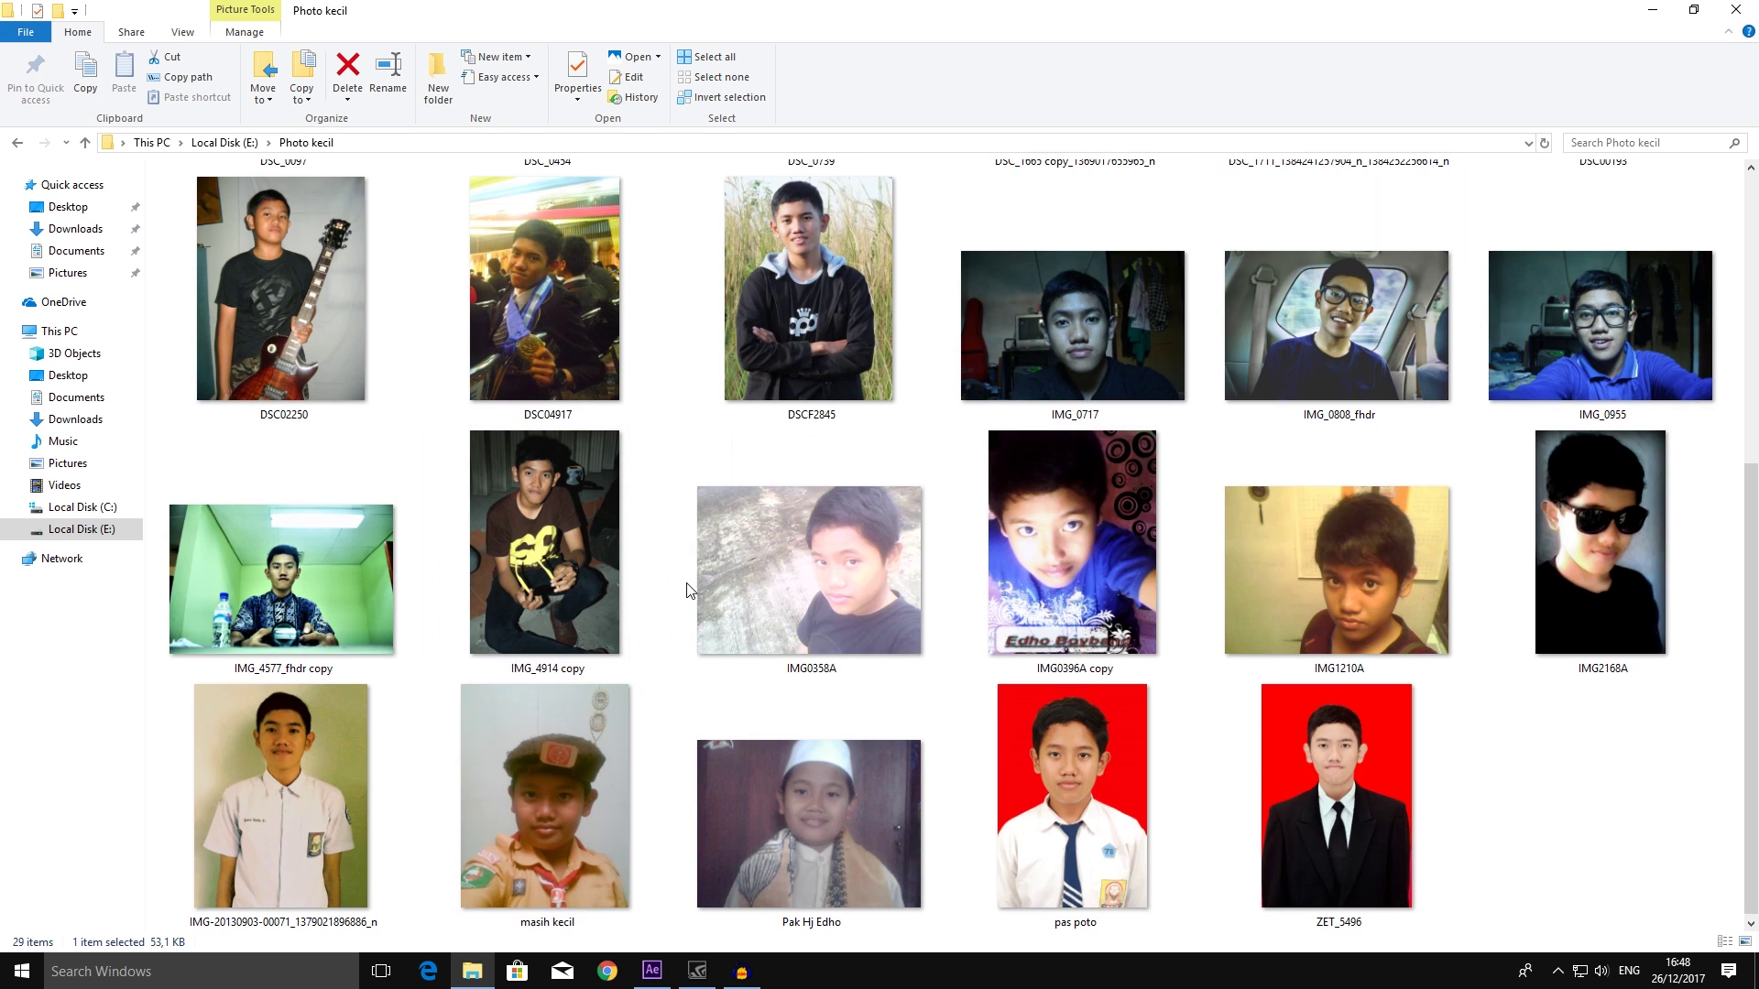
- Select DSC02250 and DSC_0454 together and drag them toward After Effects
{"action": "left_click", "coordinate": [1532, 783]}
{"action": "scroll", "coordinate": [1147, 744], "scroll_direction": "up", "scroll_amount": 5}
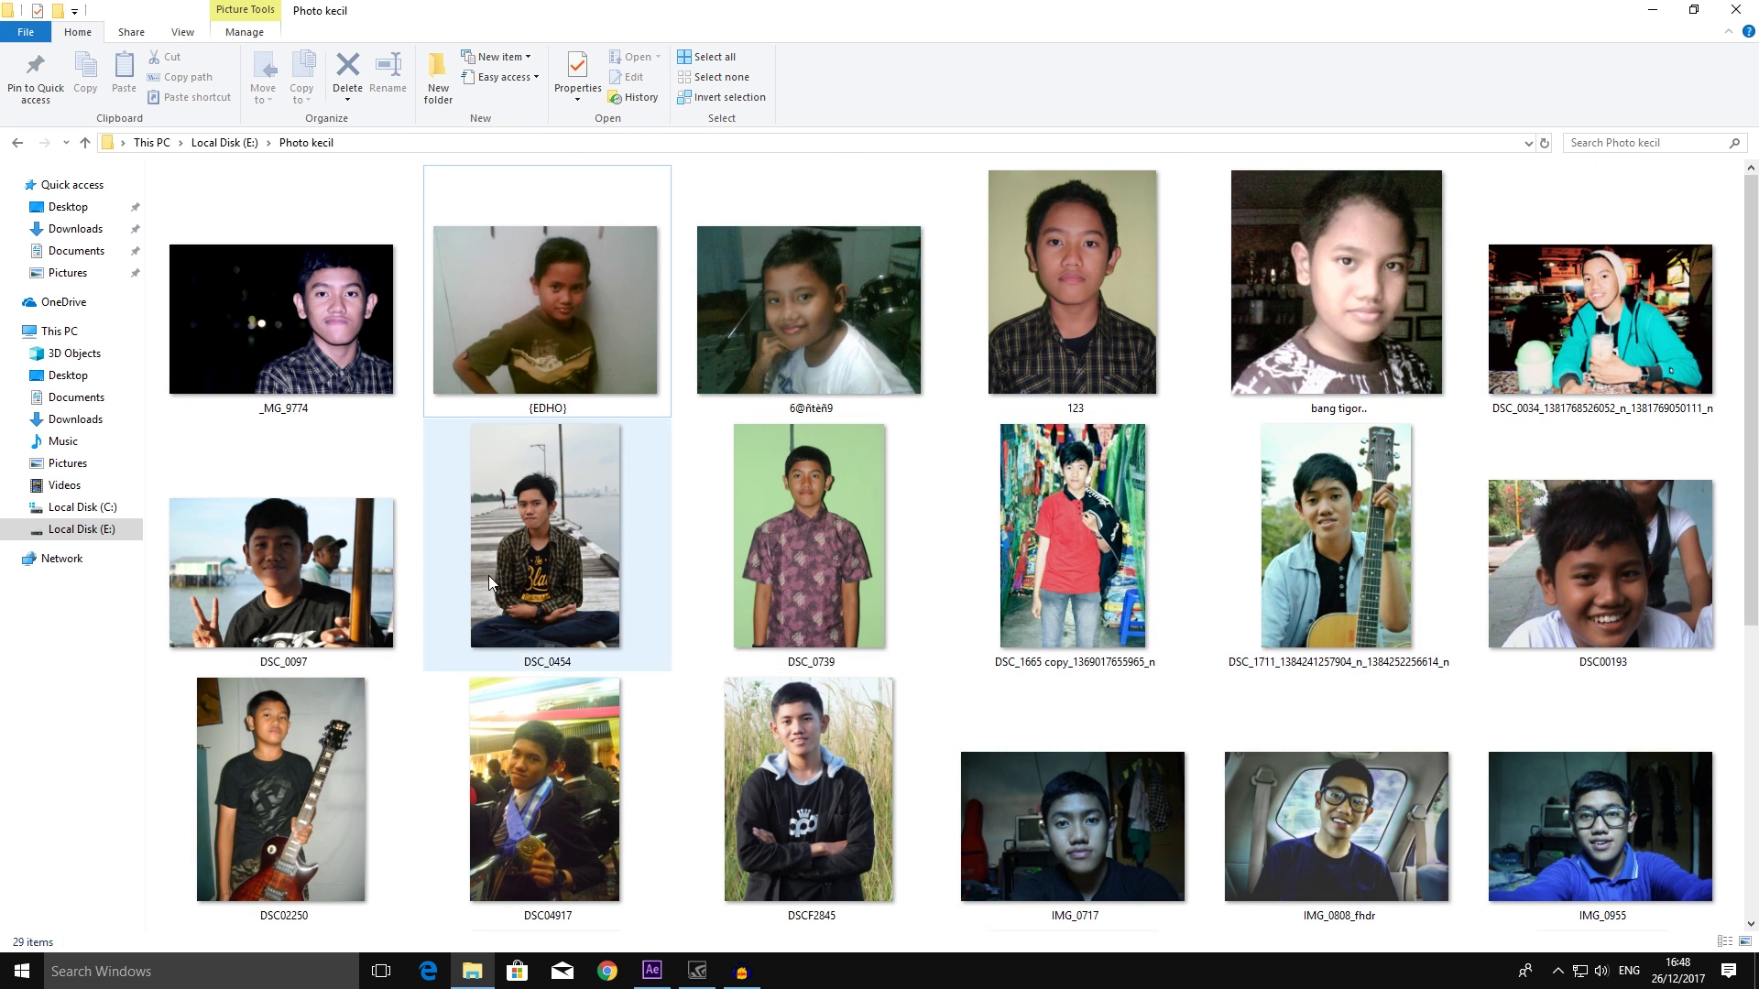
{"action": "scroll", "coordinate": [495, 576], "scroll_direction": "down", "scroll_amount": 5}
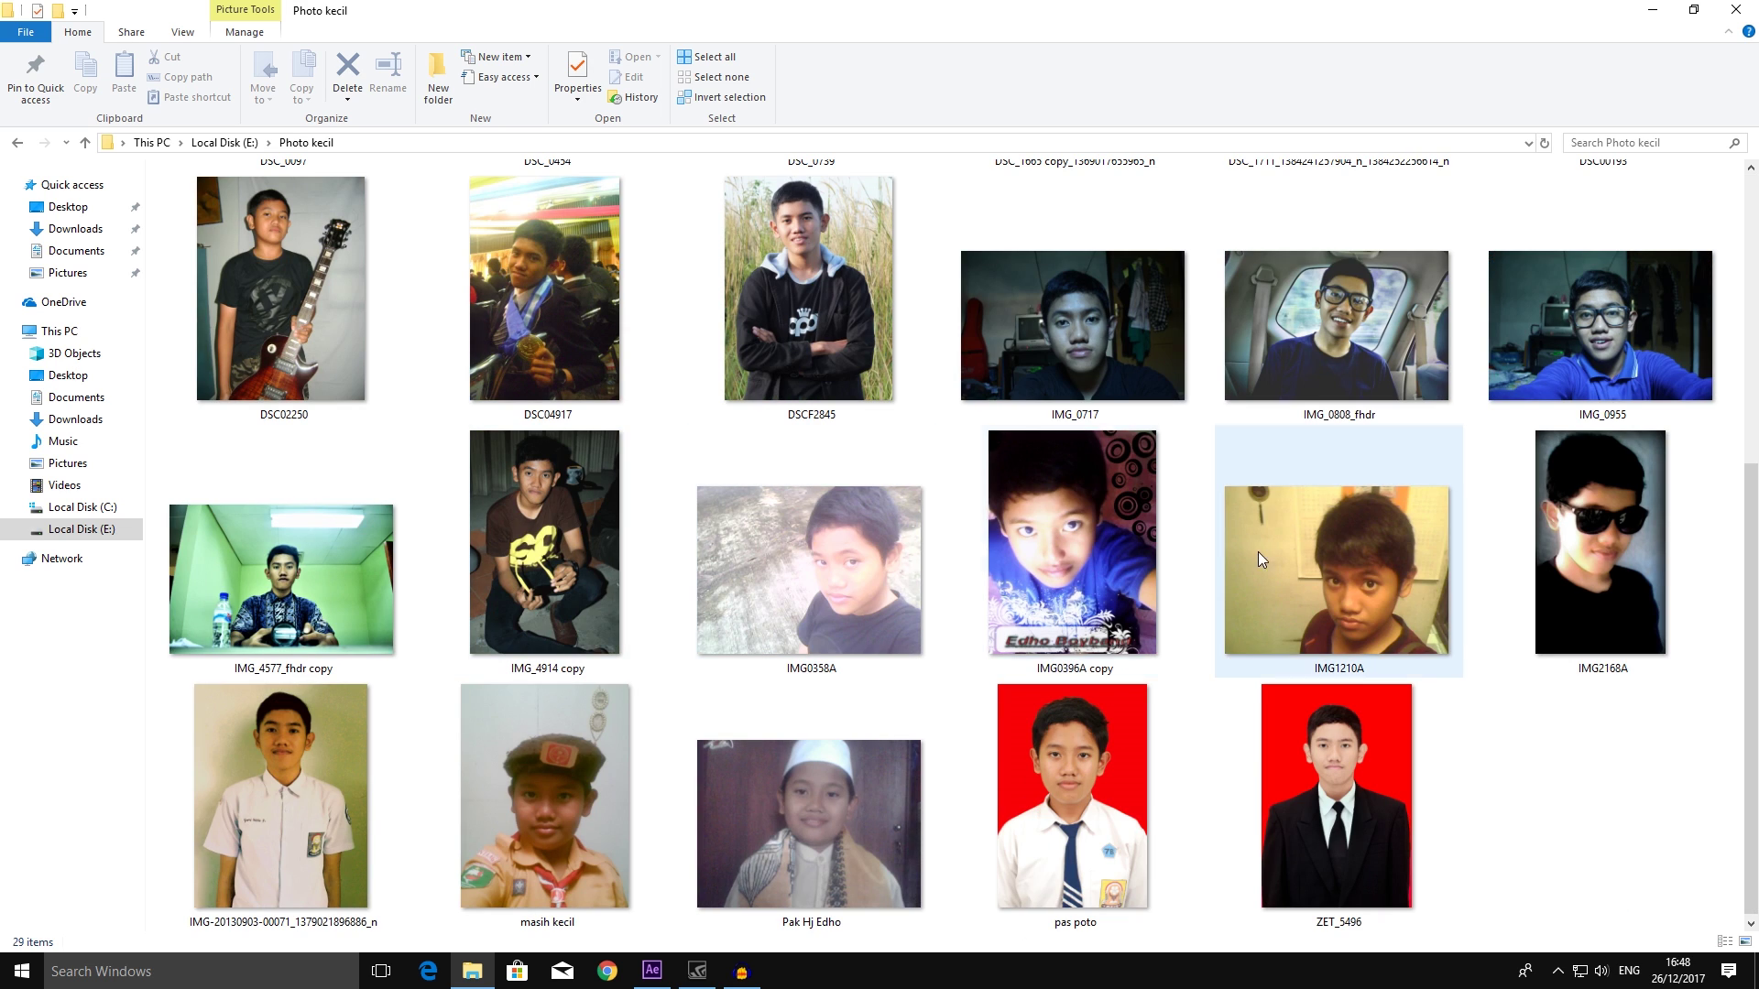
{"action": "scroll", "coordinate": [1340, 558], "scroll_direction": "up", "scroll_amount": 5}
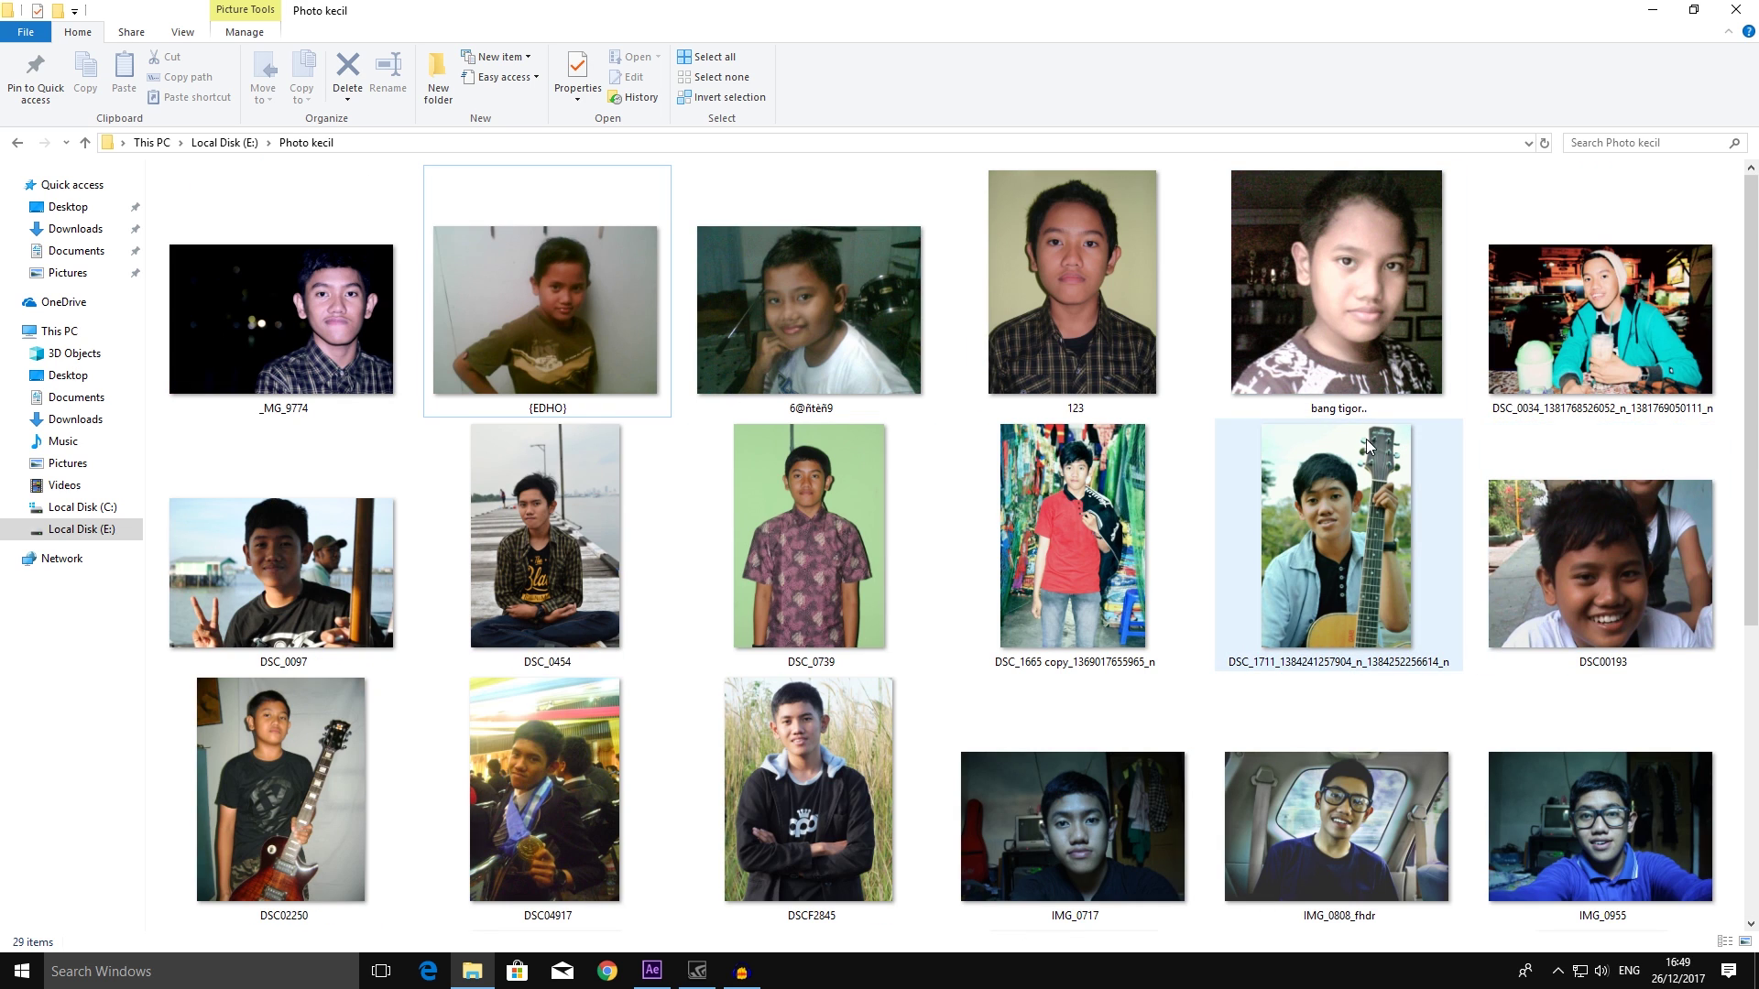
{"action": "left_click", "coordinate": [1112, 272]}
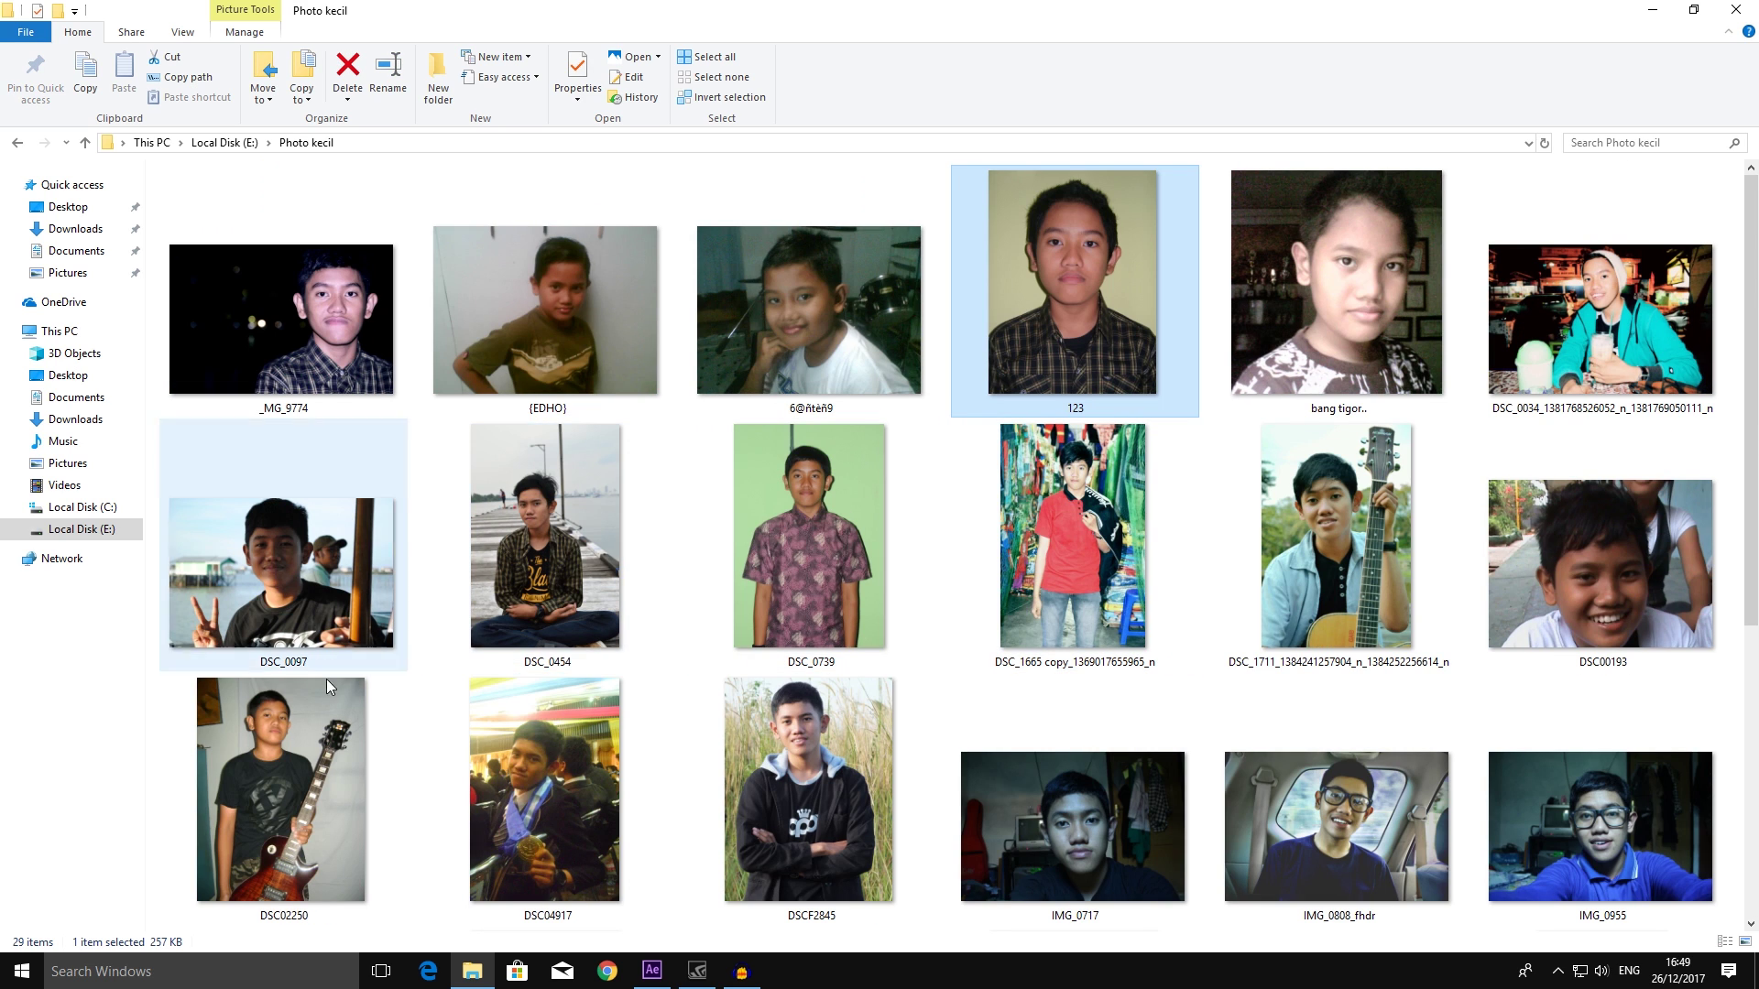
{"action": "left_click", "coordinate": [323, 744]}
{"action": "left_click", "coordinate": [574, 576], "text": "ctrl"}
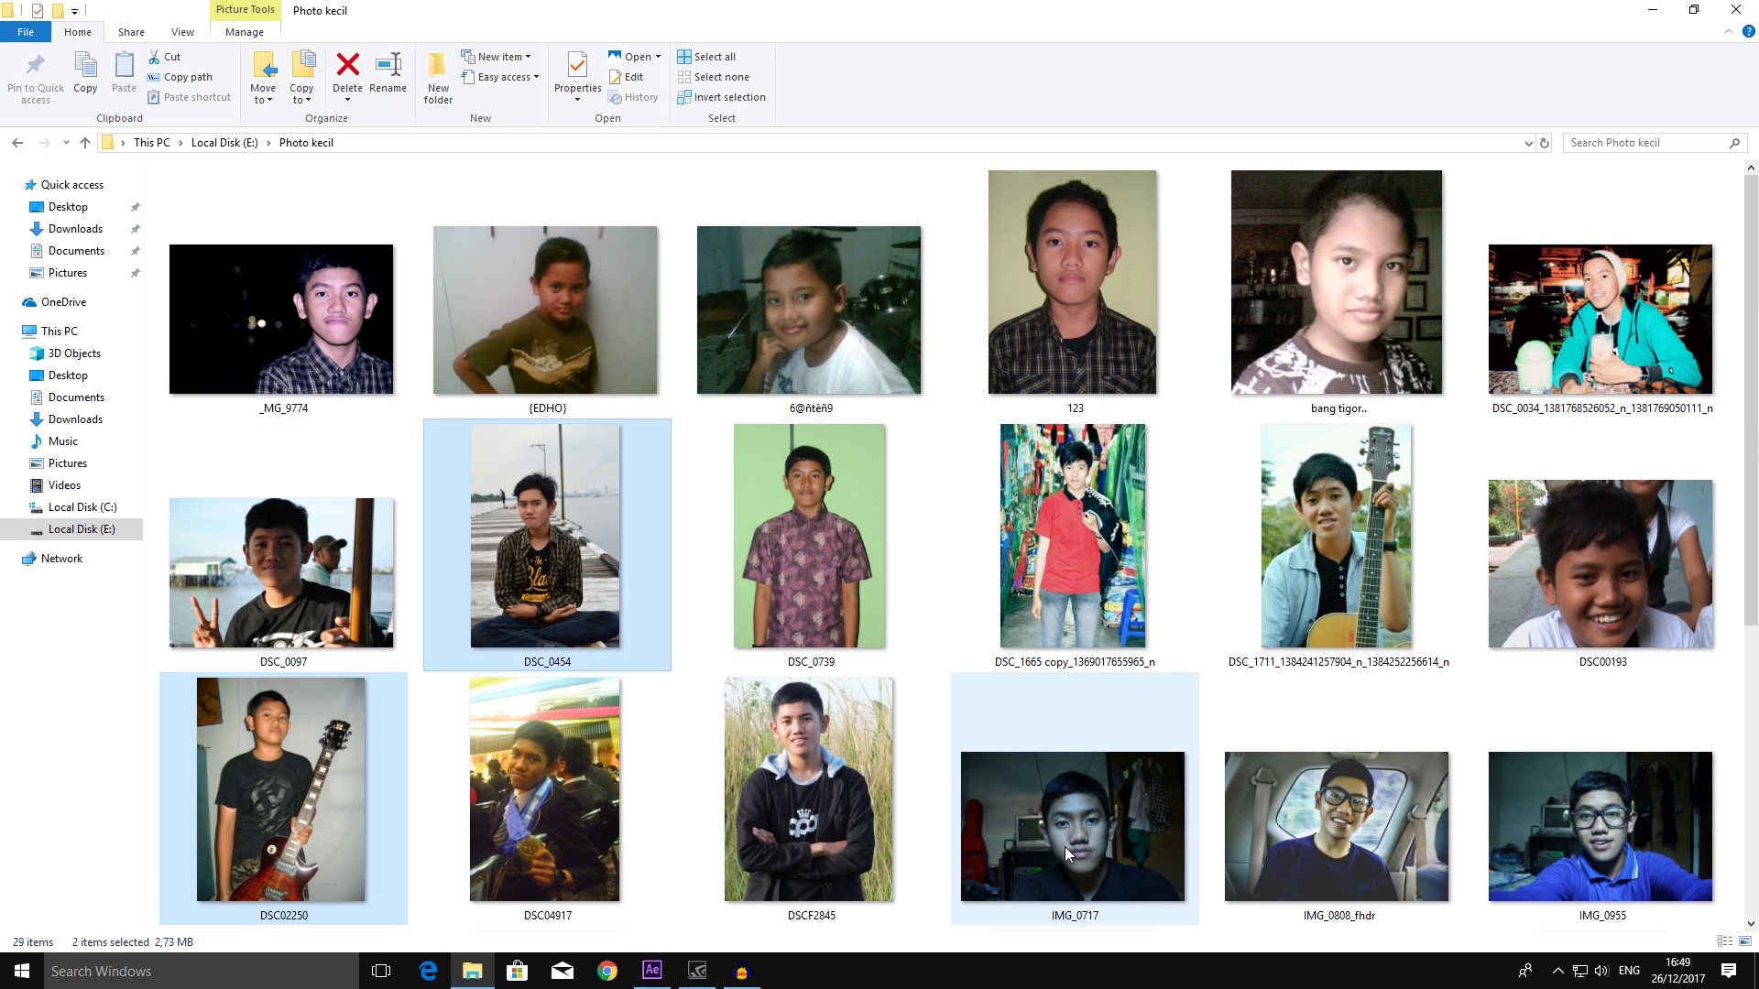
{"action": "mouse_move", "coordinate": [265, 821]}
{"action": "left_mouse_down"}
{"action": "mouse_move", "coordinate": [694, 896]}
{"action": "mouse_move", "coordinate": [178, 838]}
{"action": "mouse_move", "coordinate": [11, 102]}
{"action": "left_mouse_up"}
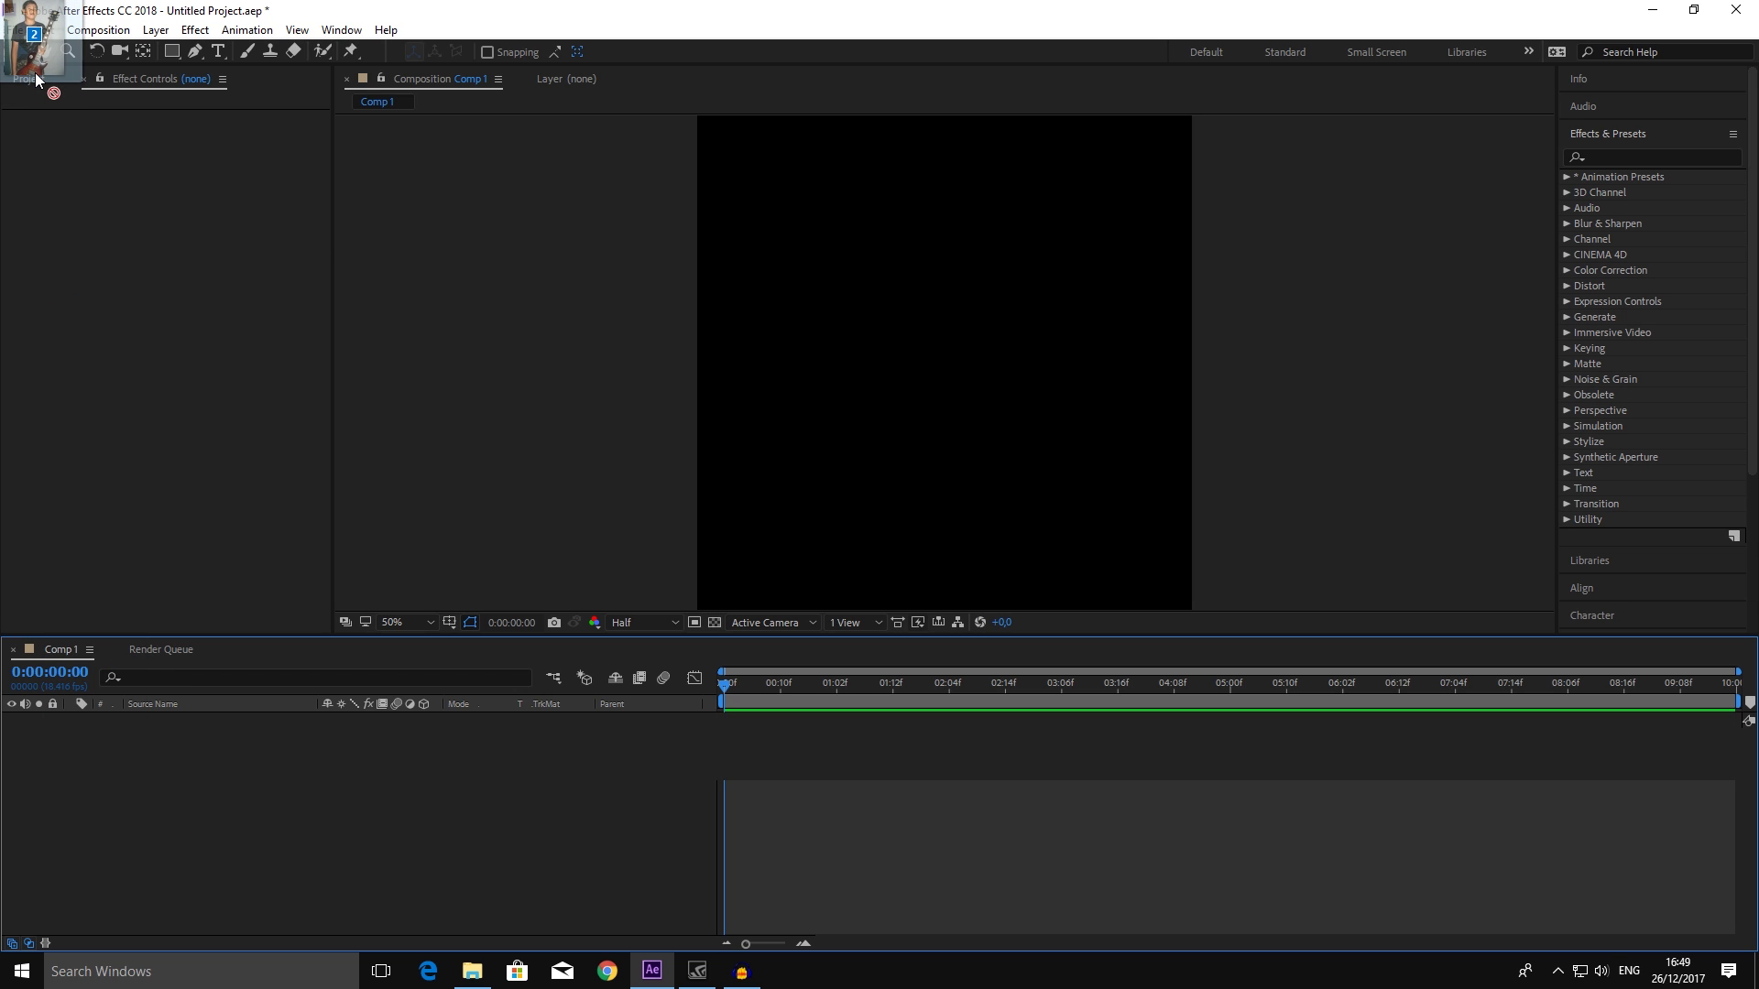
- Import DSC02250 and DSC_0454 into the project and add both to Comp 1 as layers
{"action": "left_click_drag", "start_coordinate": [35, 76], "coordinate": [94, 350]}
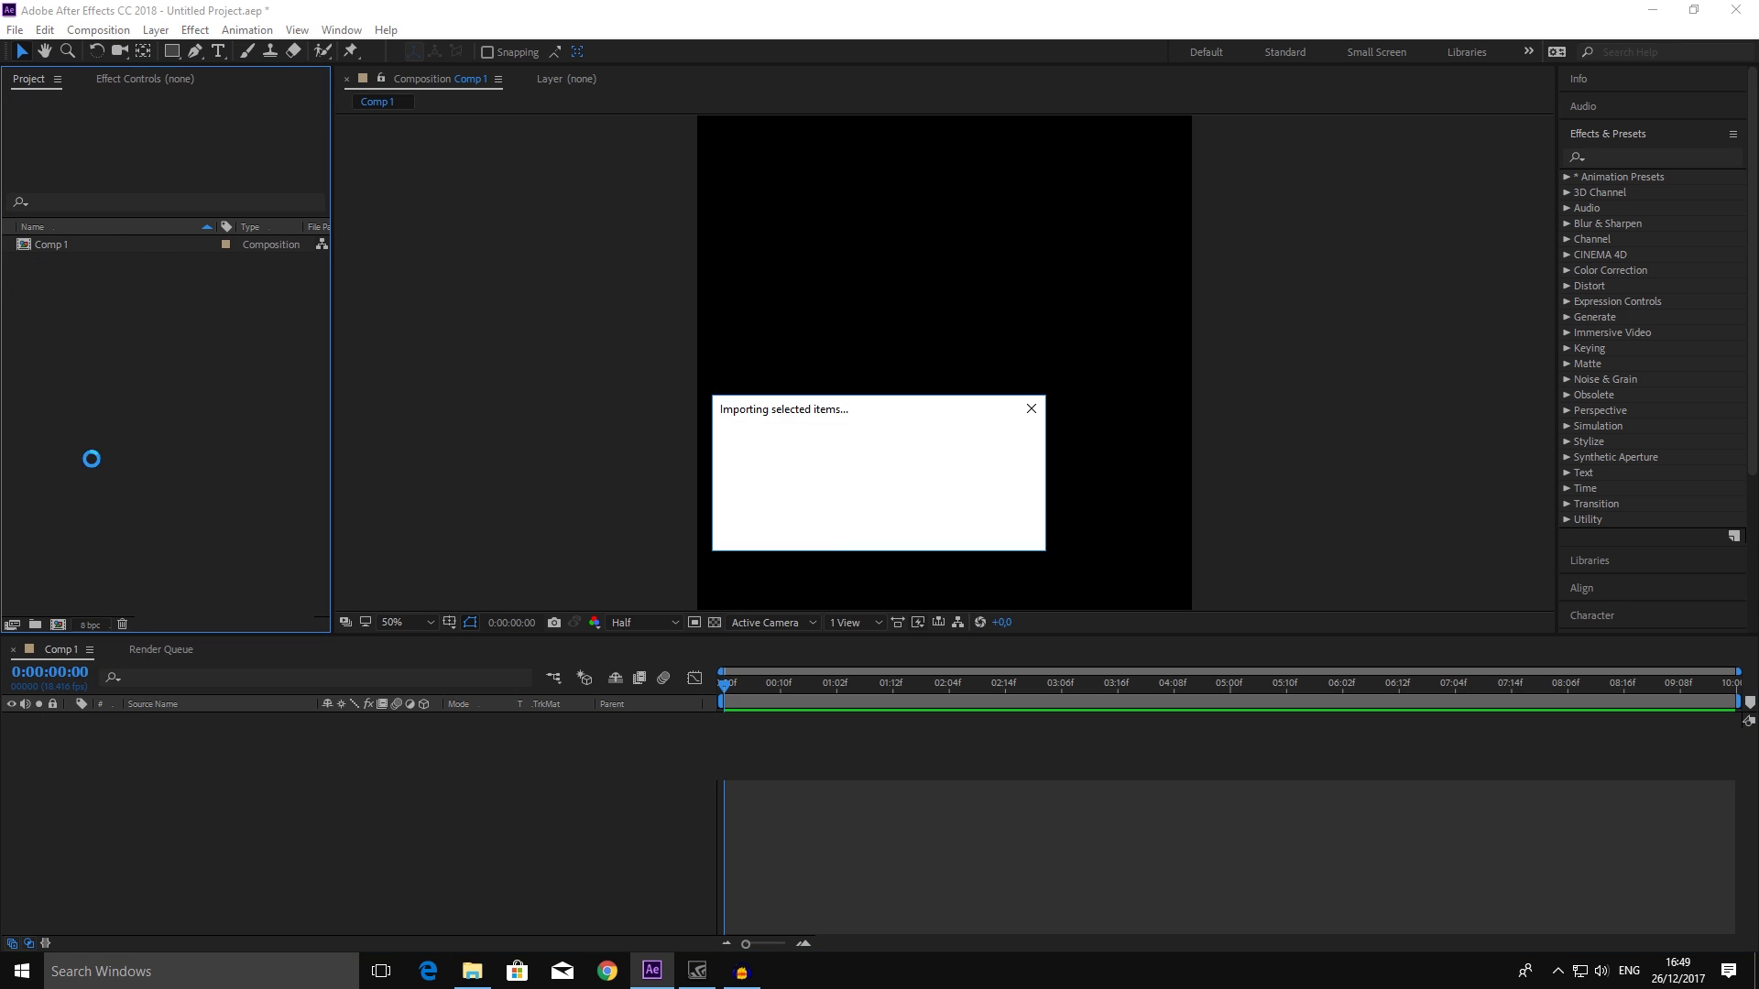
{"action": "left_click", "coordinate": [96, 341]}
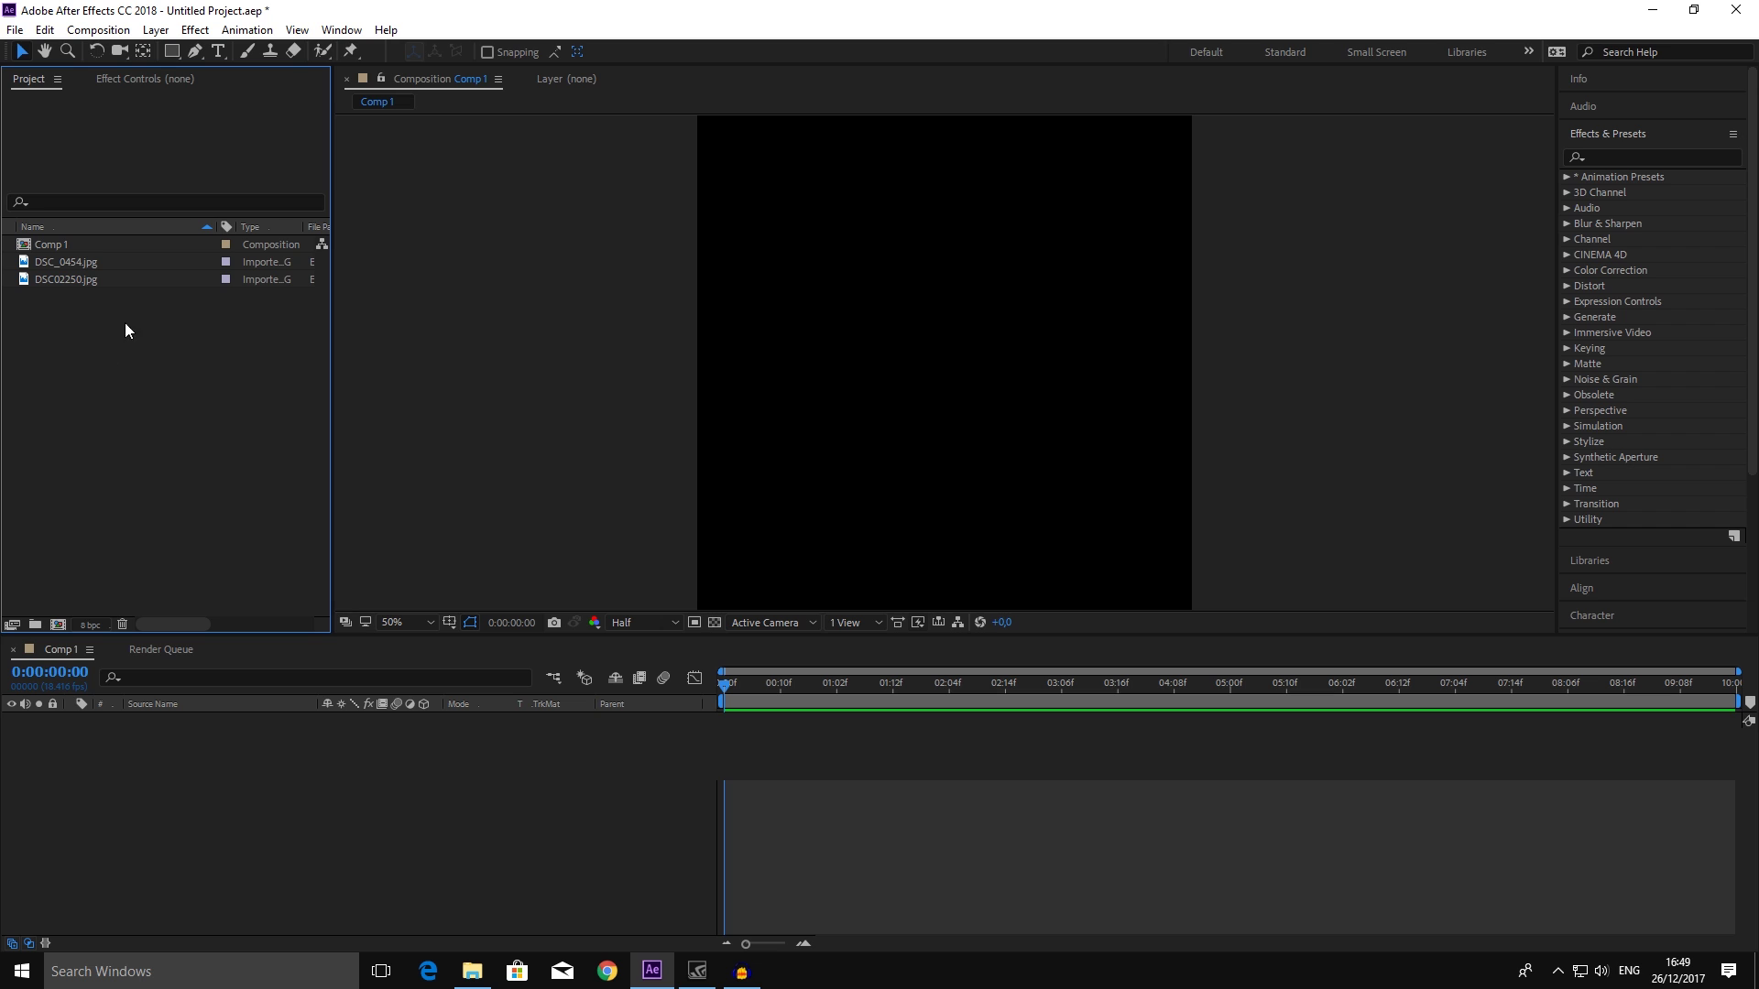
{"action": "left_click", "coordinate": [82, 281]}
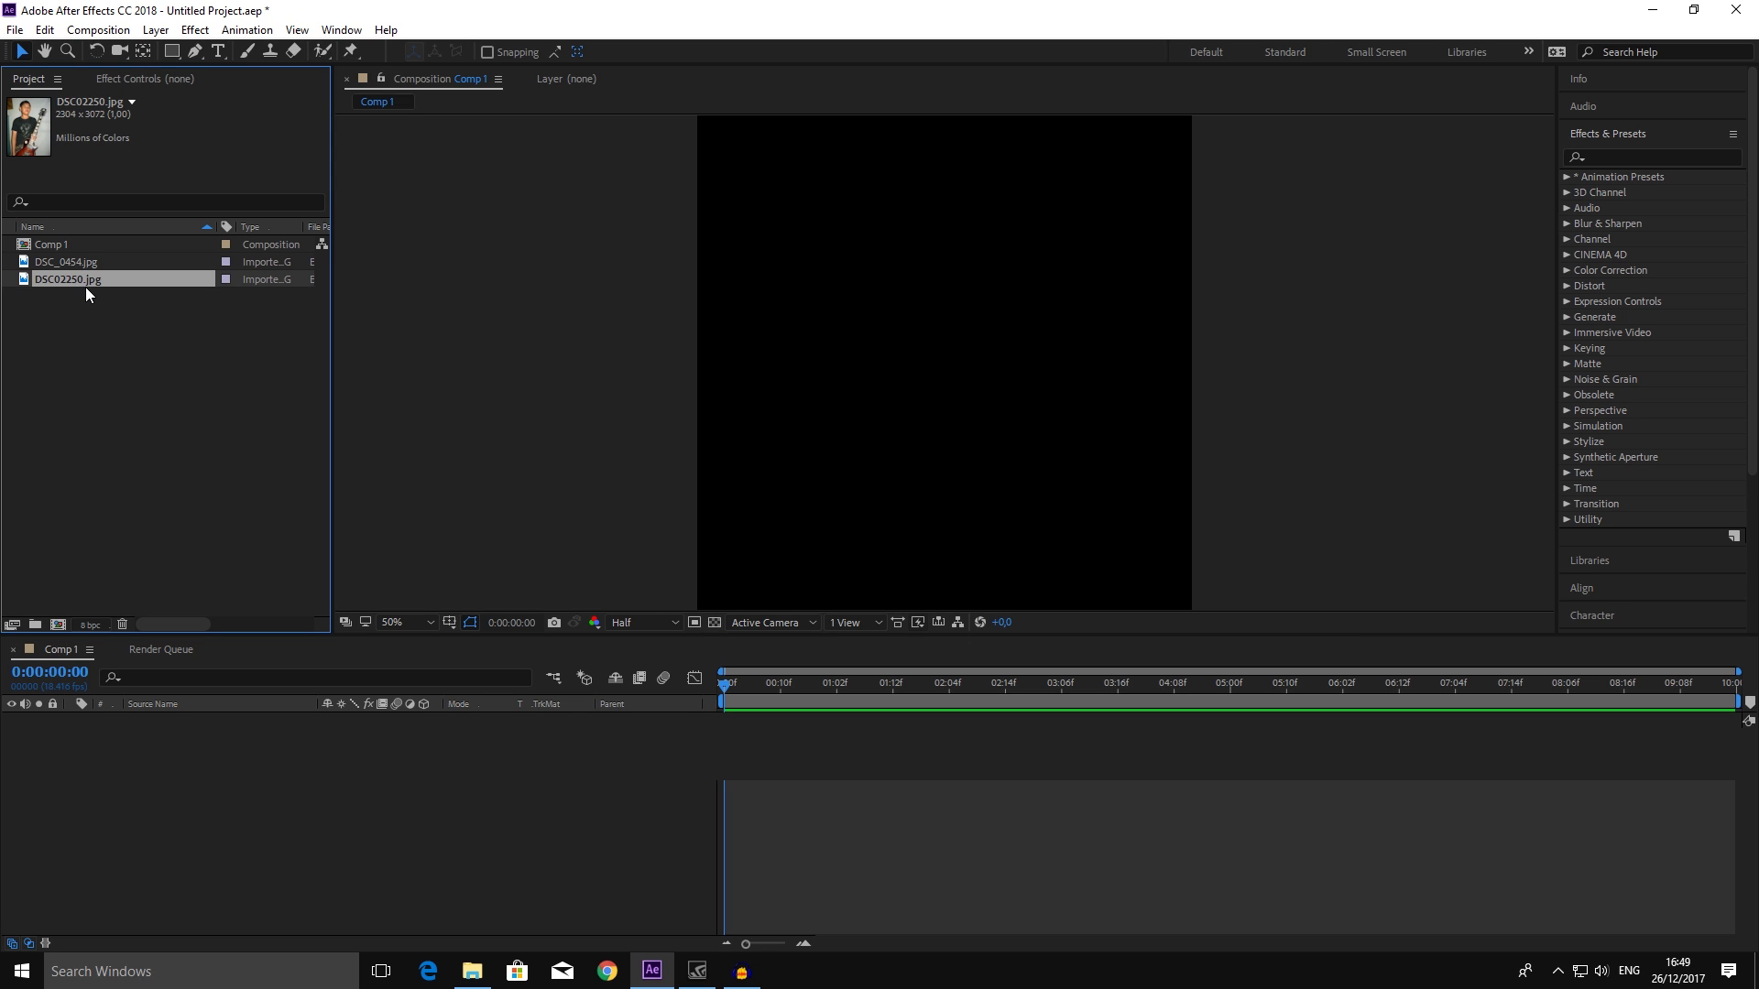
{"action": "left_click_drag", "start_coordinate": [80, 281], "coordinate": [140, 745]}
{"action": "left_click_drag", "start_coordinate": [124, 823], "coordinate": [125, 824]}
{"action": "mouse_move", "coordinate": [66, 263]}
{"action": "left_mouse_down"}
{"action": "mouse_move", "coordinate": [200, 744]}
{"action": "mouse_move", "coordinate": [195, 719]}
{"action": "left_mouse_up"}
- With DSC_0454 hidden, reposition DSC02250 so its face shows in the frame
{"action": "left_click", "coordinate": [191, 722]}
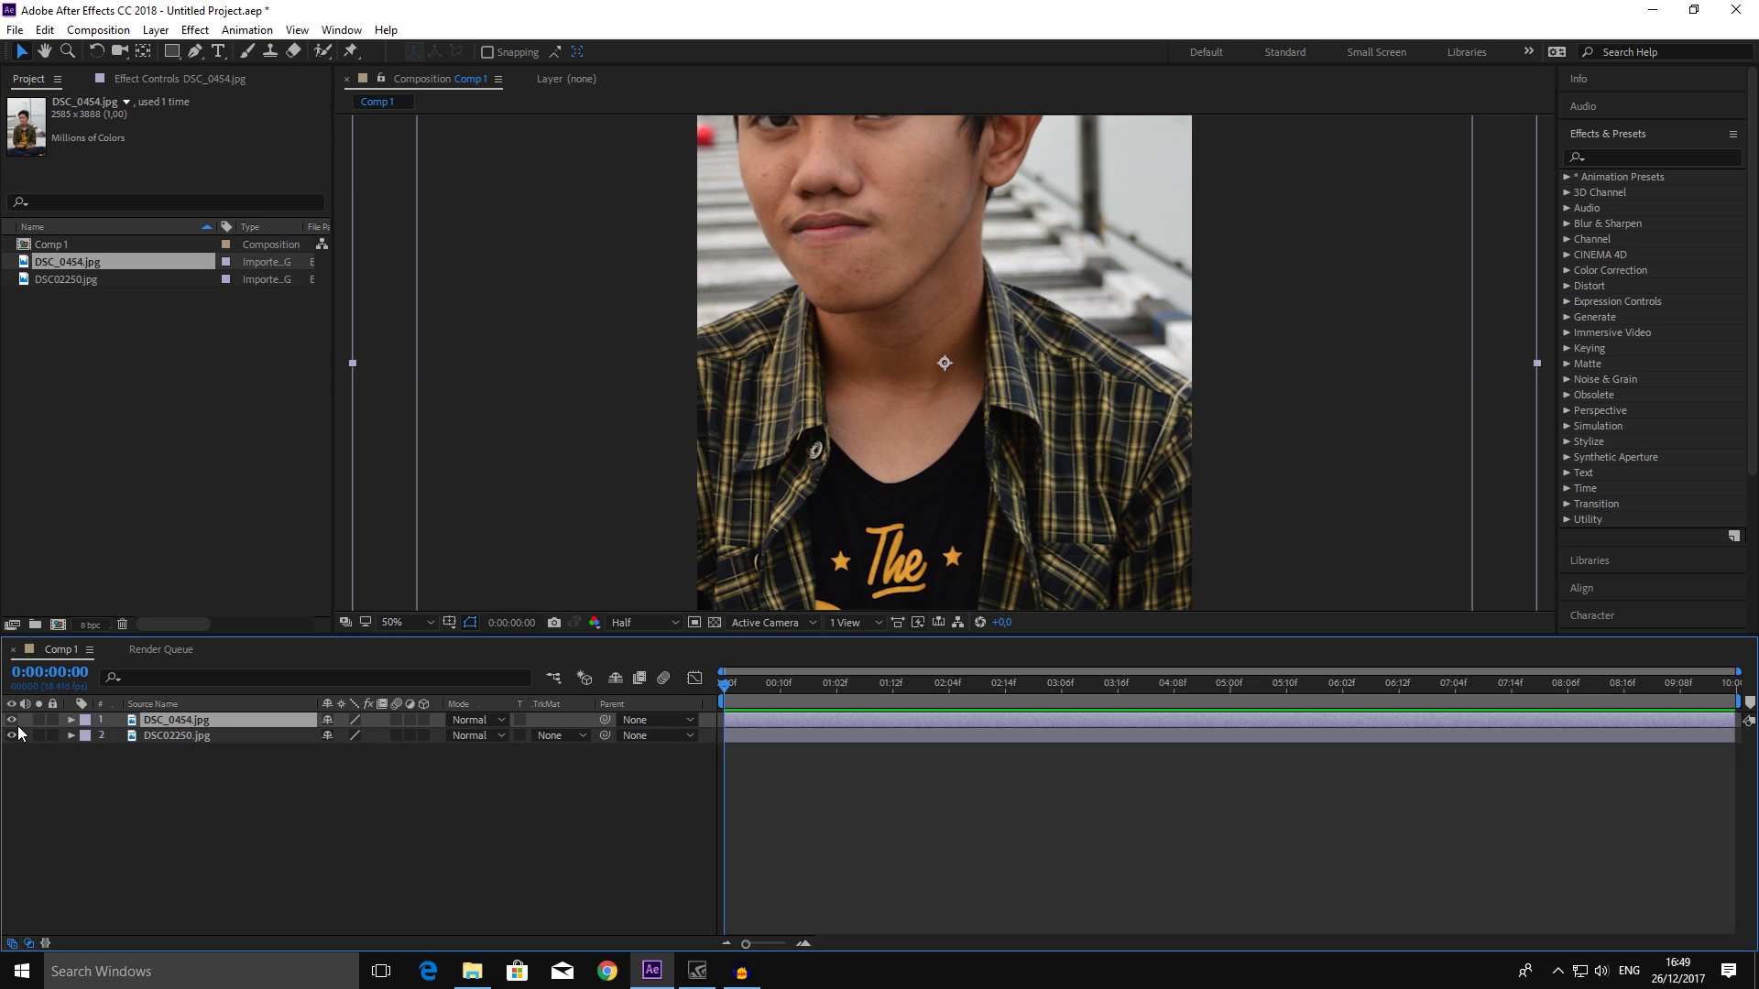
{"action": "left_click", "coordinate": [11, 720]}
{"action": "left_click_drag", "start_coordinate": [868, 305], "coordinate": [920, 506]}
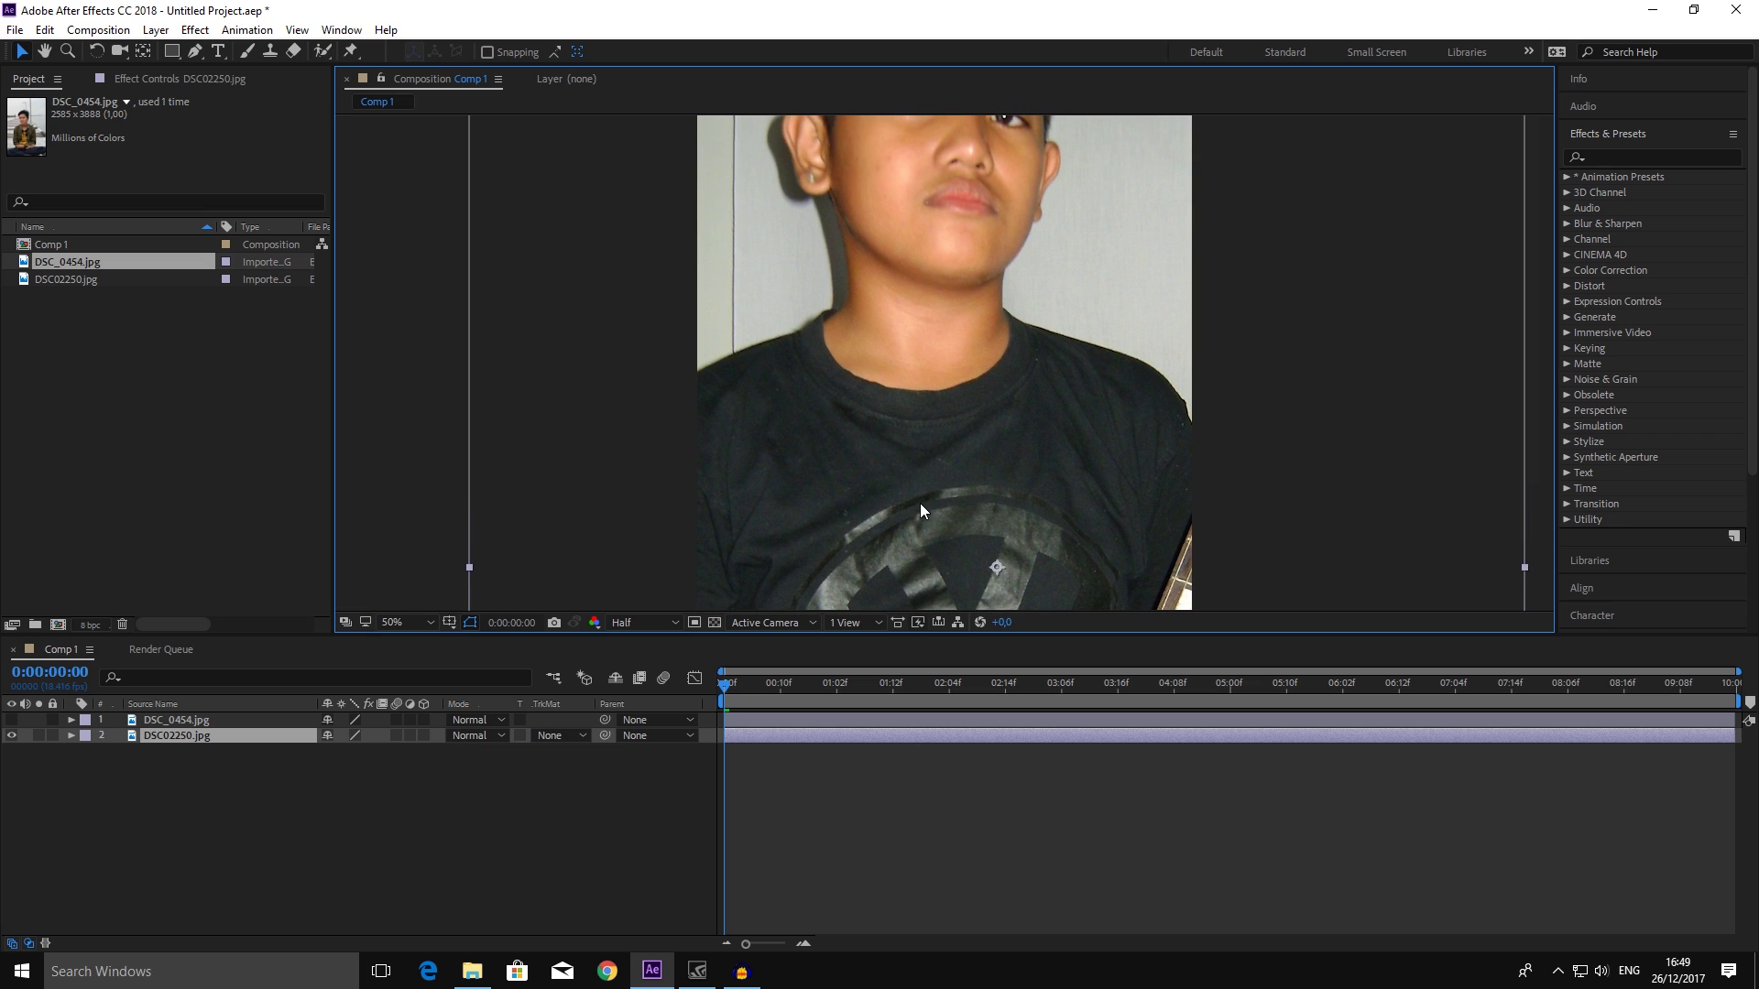
{"action": "mouse_move", "coordinate": [1014, 278]}
{"action": "left_mouse_down"}
{"action": "mouse_move", "coordinate": [1017, 384]}
{"action": "mouse_move", "coordinate": [982, 285]}
{"action": "mouse_move", "coordinate": [902, 357]}
{"action": "left_mouse_up"}
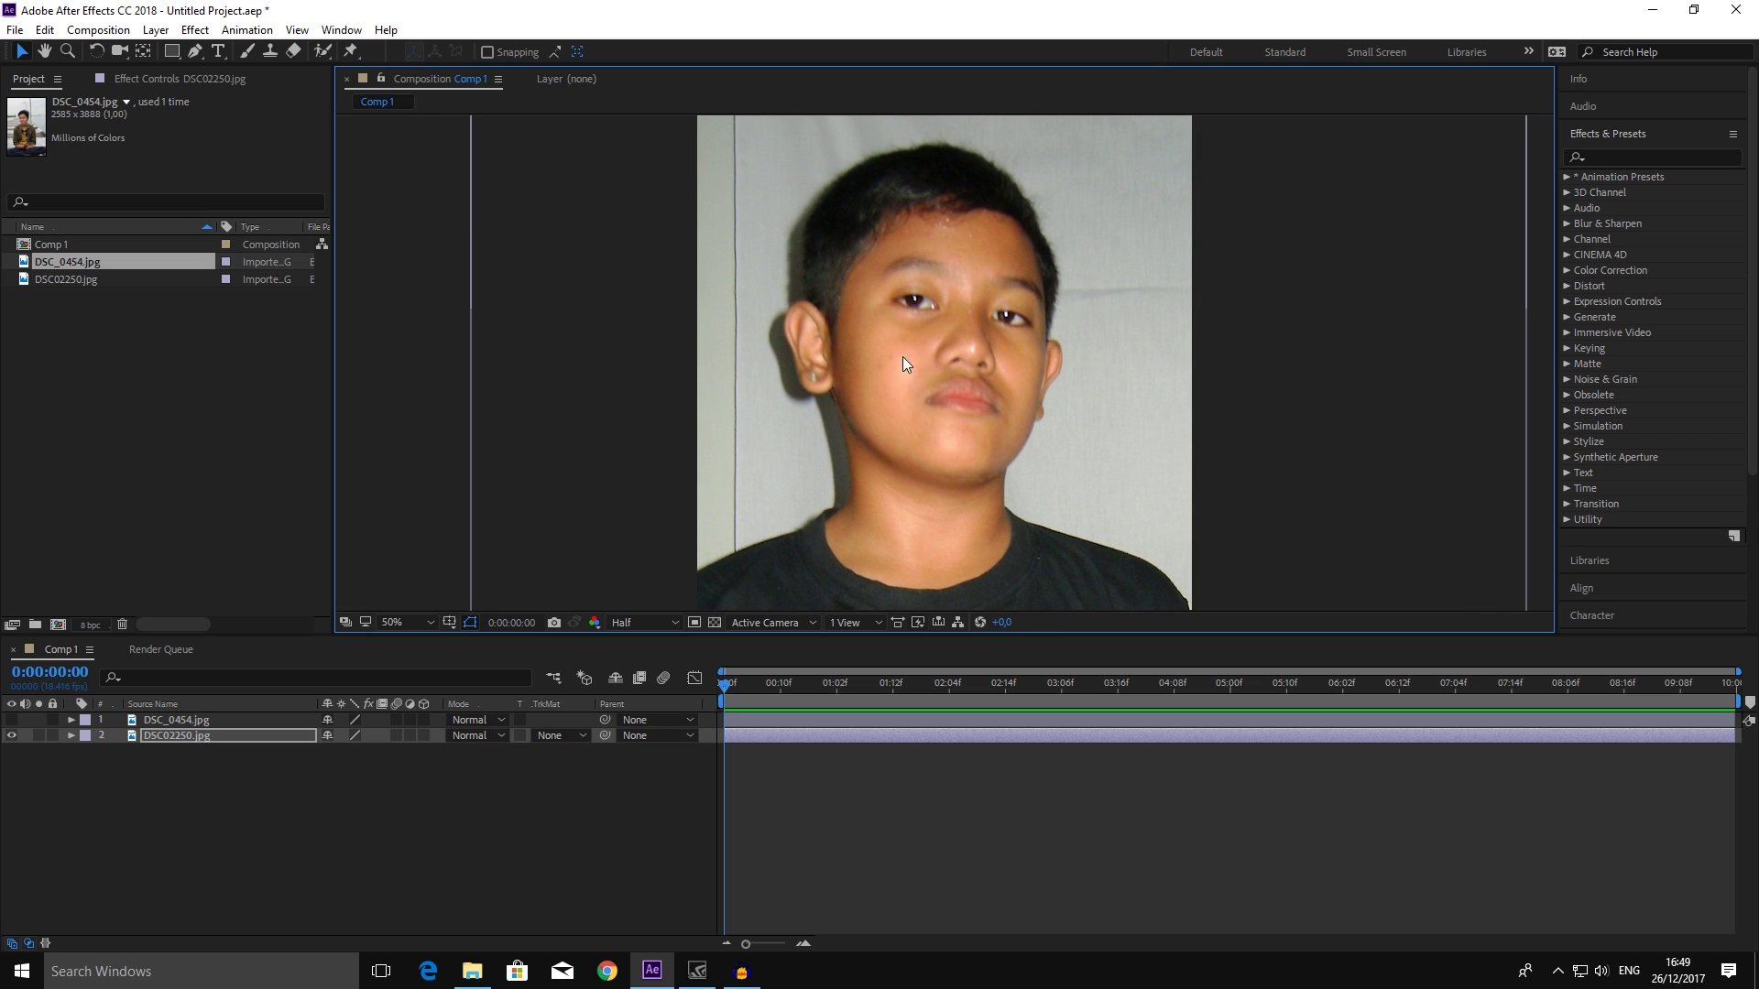
- Show DSC_0454 again and move it so its face and hair are framed
{"action": "left_click", "coordinate": [186, 721]}
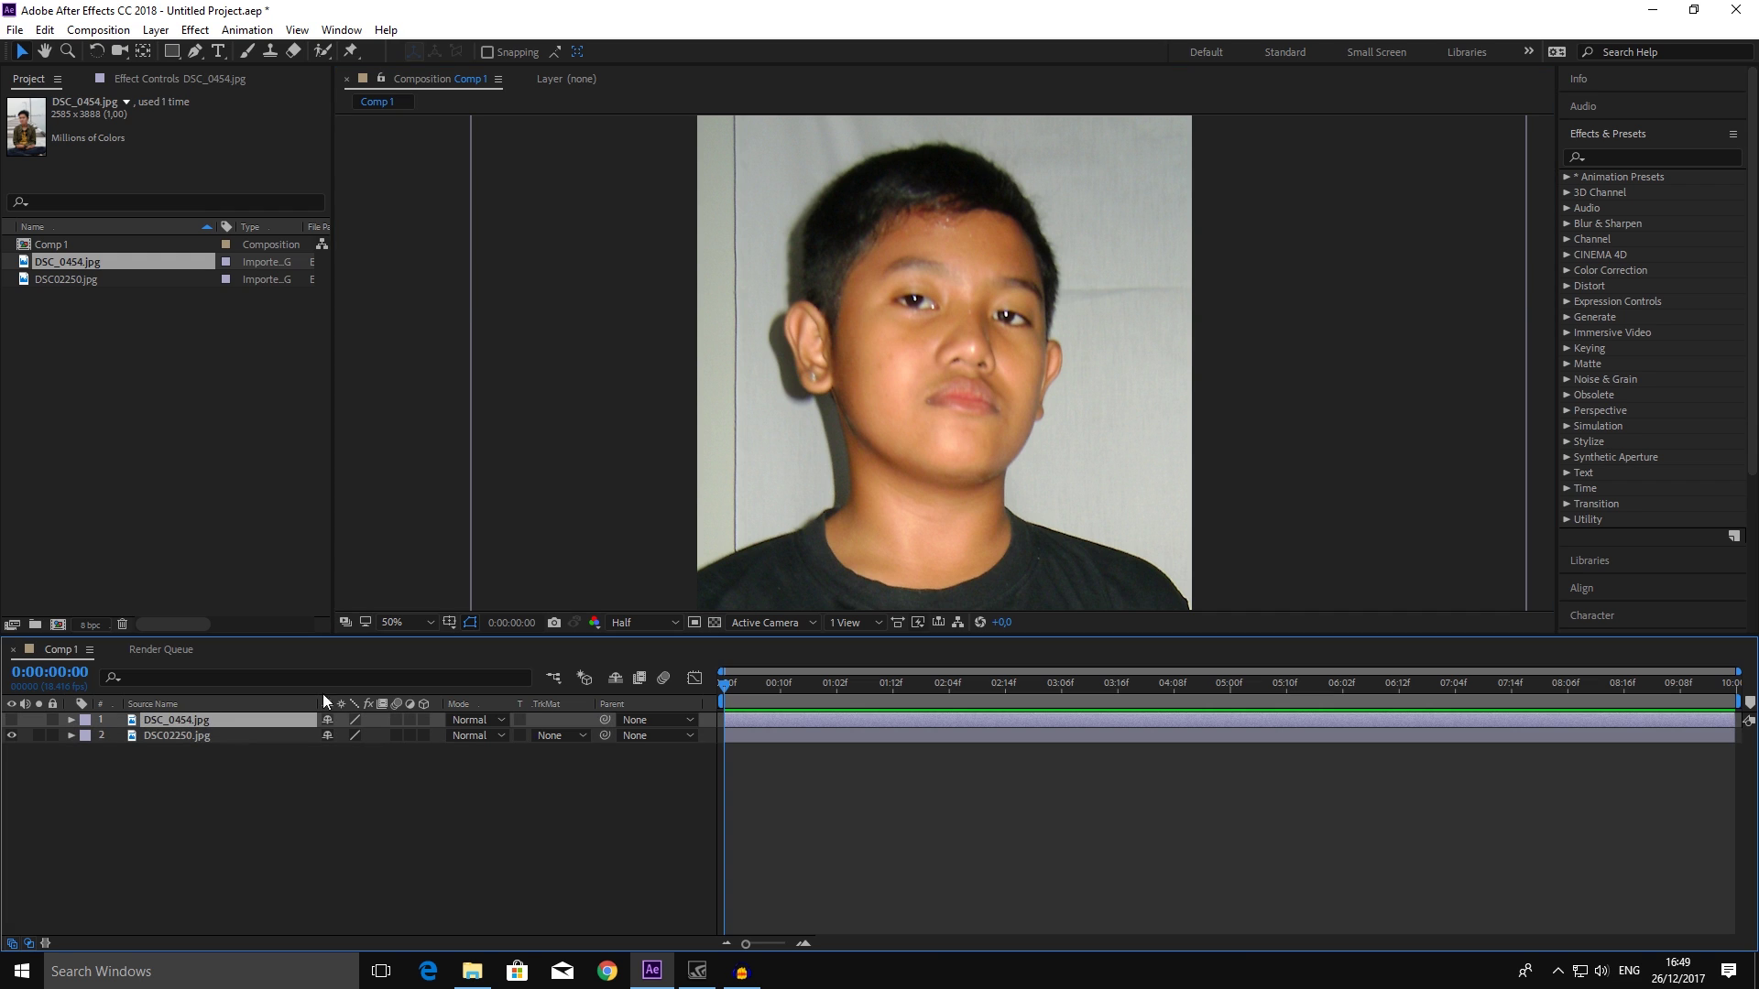
{"action": "left_click", "coordinate": [11, 720]}
{"action": "double_click", "coordinate": [10, 720]}
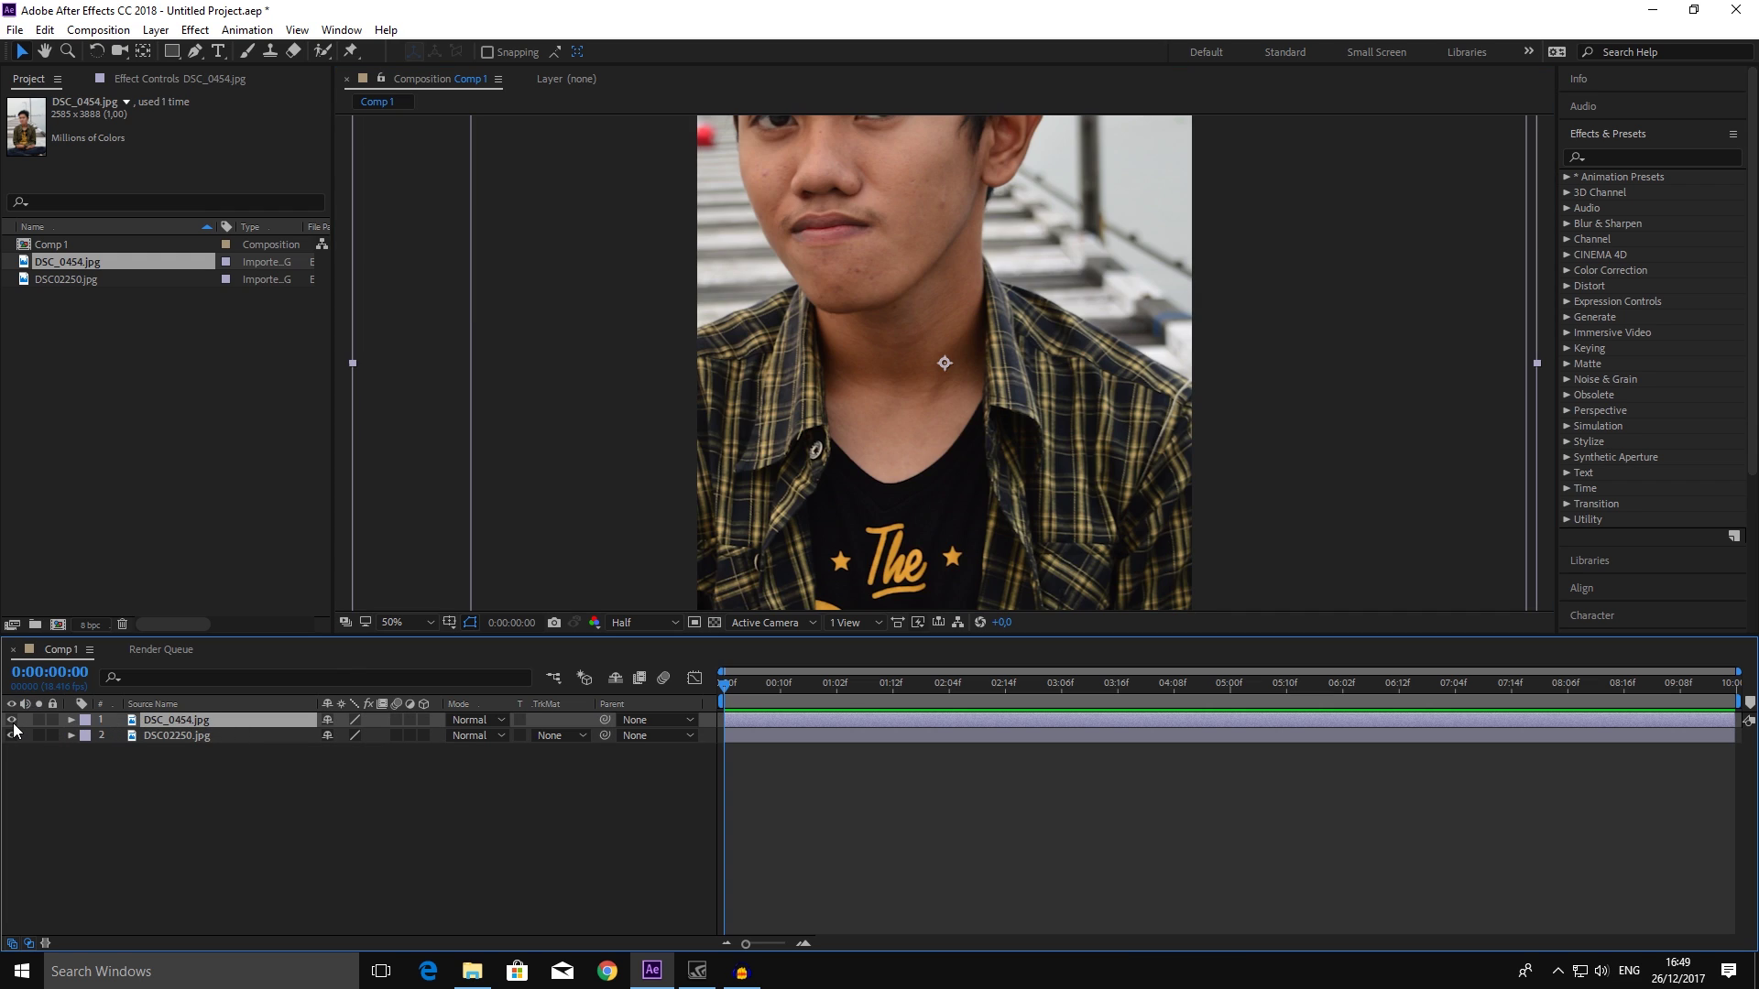
{"action": "left_click", "coordinate": [11, 720]}
{"action": "left_click", "coordinate": [11, 720]}
{"action": "left_click_drag", "start_coordinate": [945, 365], "coordinate": [1121, 518]}
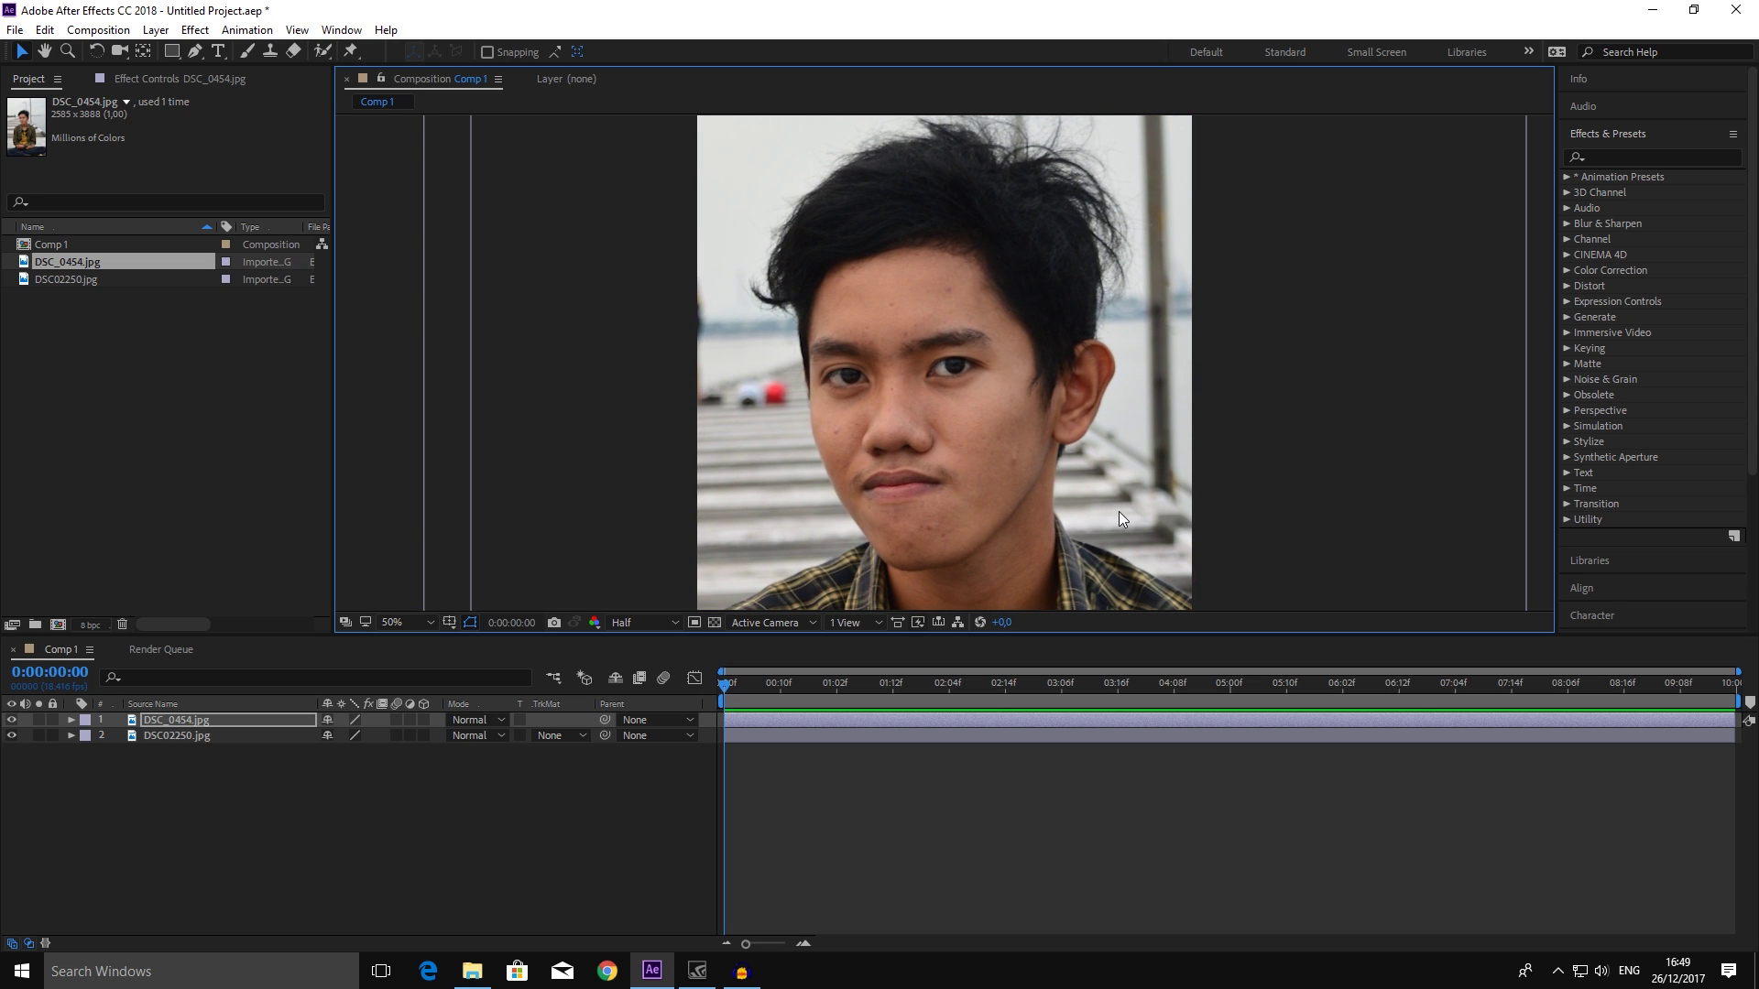
{"action": "left_click", "coordinate": [73, 722]}
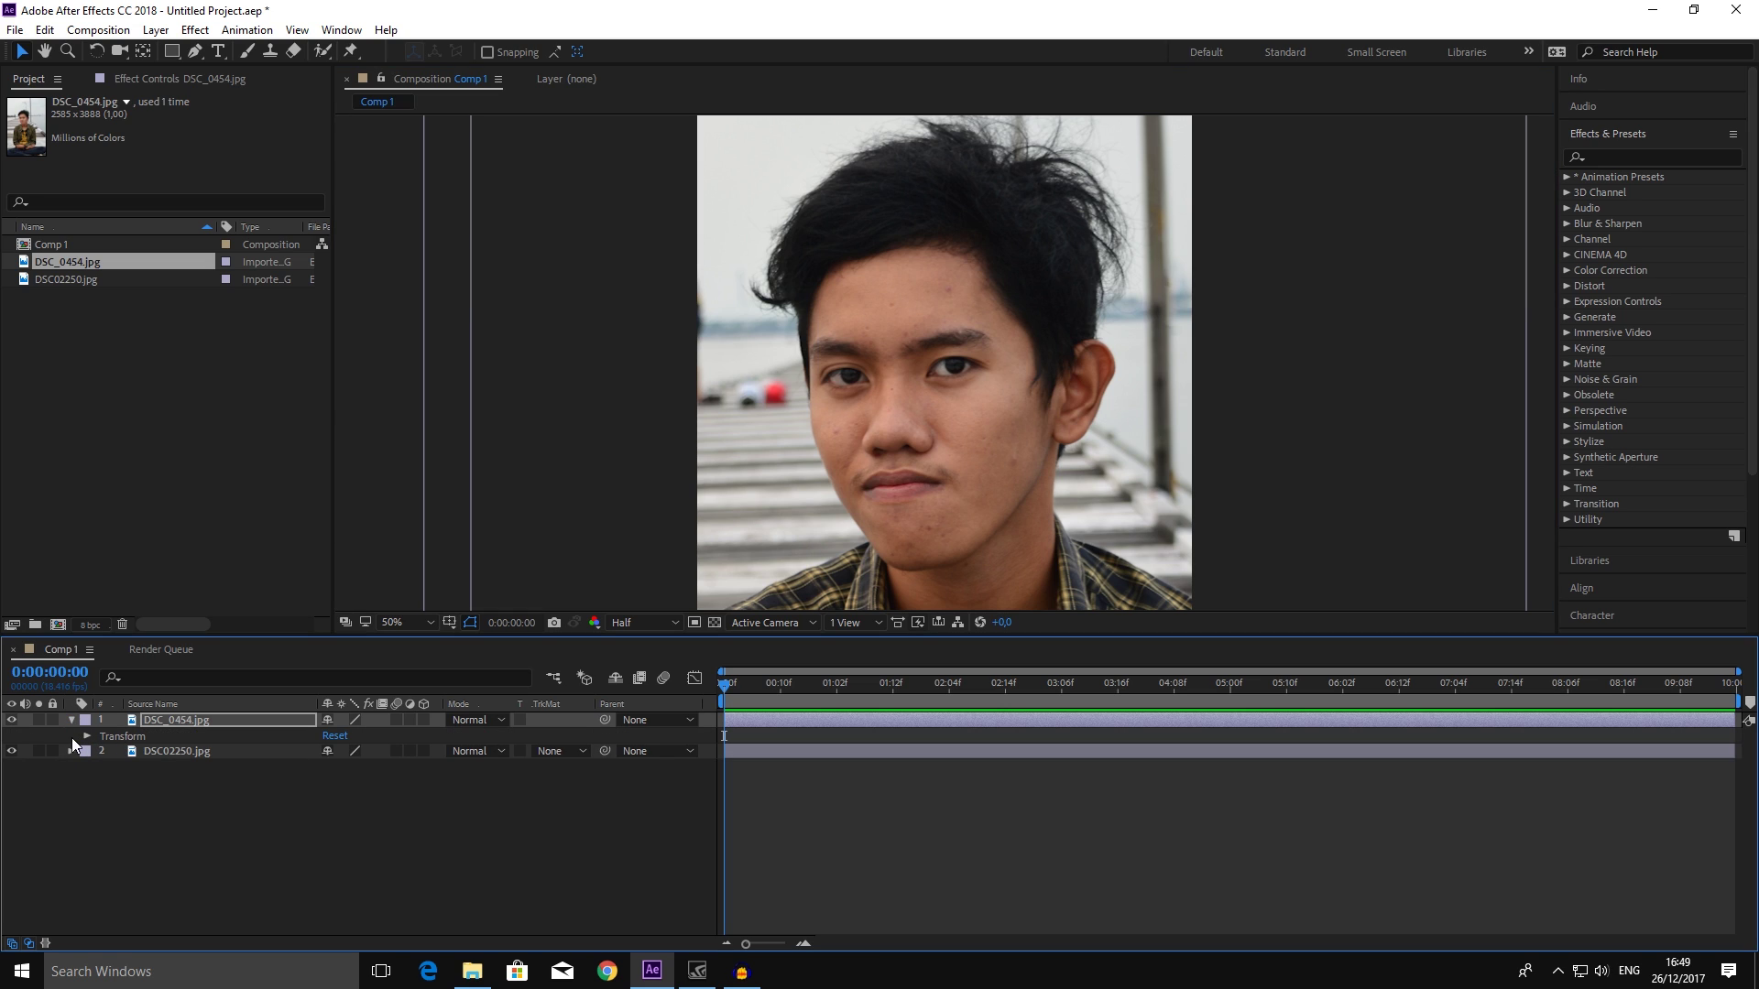
- Set DSC_0454's opacity to 50% and move it over the face beneath
{"action": "left_click", "coordinate": [88, 737]}
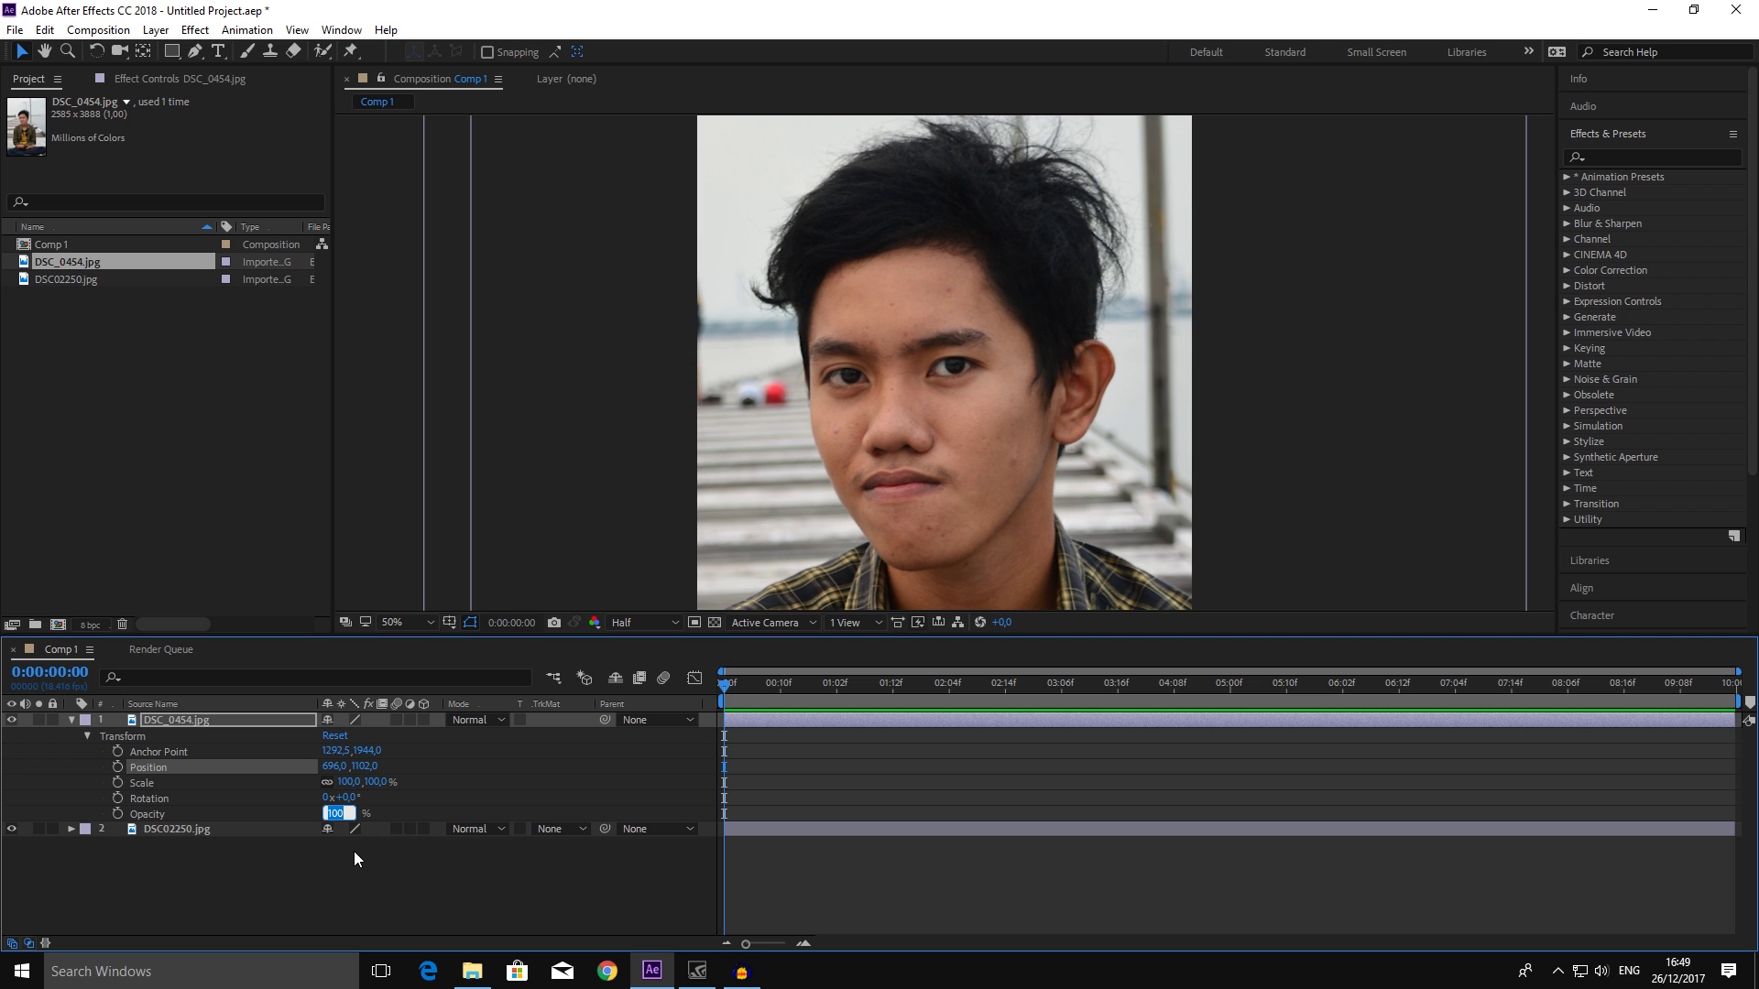
{"action": "type", "text": "50"}
{"action": "left_click", "coordinate": [448, 789]}
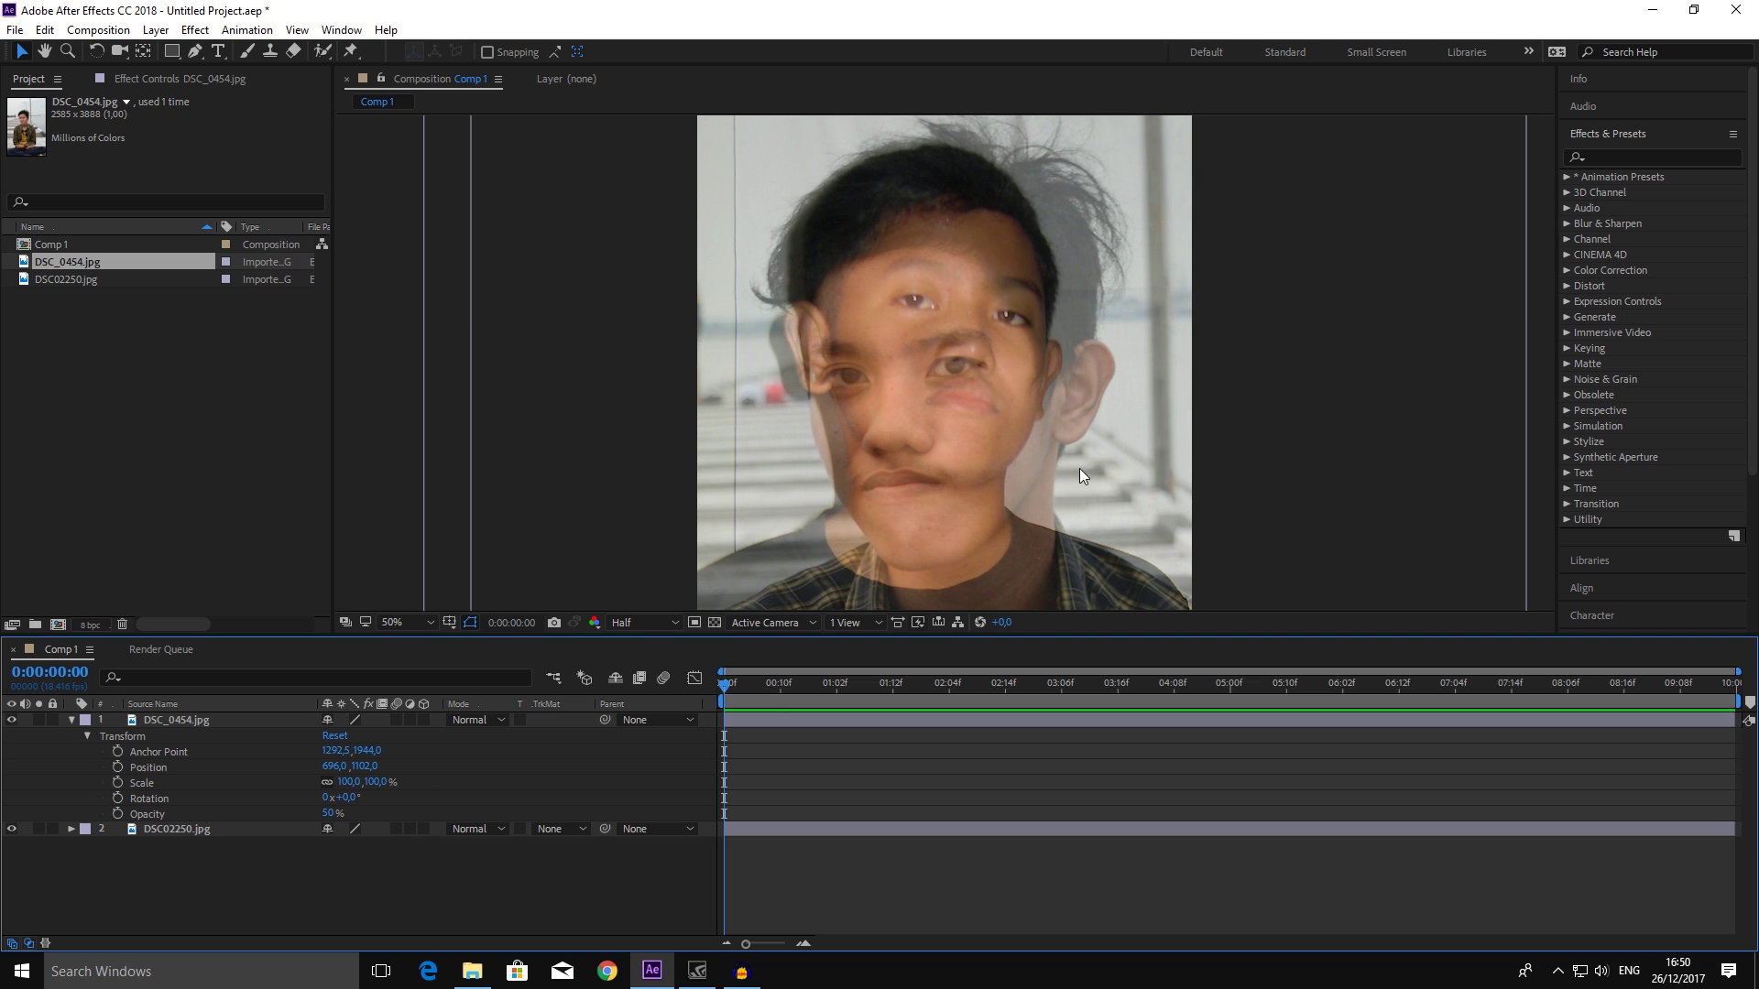
{"action": "left_click_drag", "start_coordinate": [1079, 474], "coordinate": [1050, 379]}
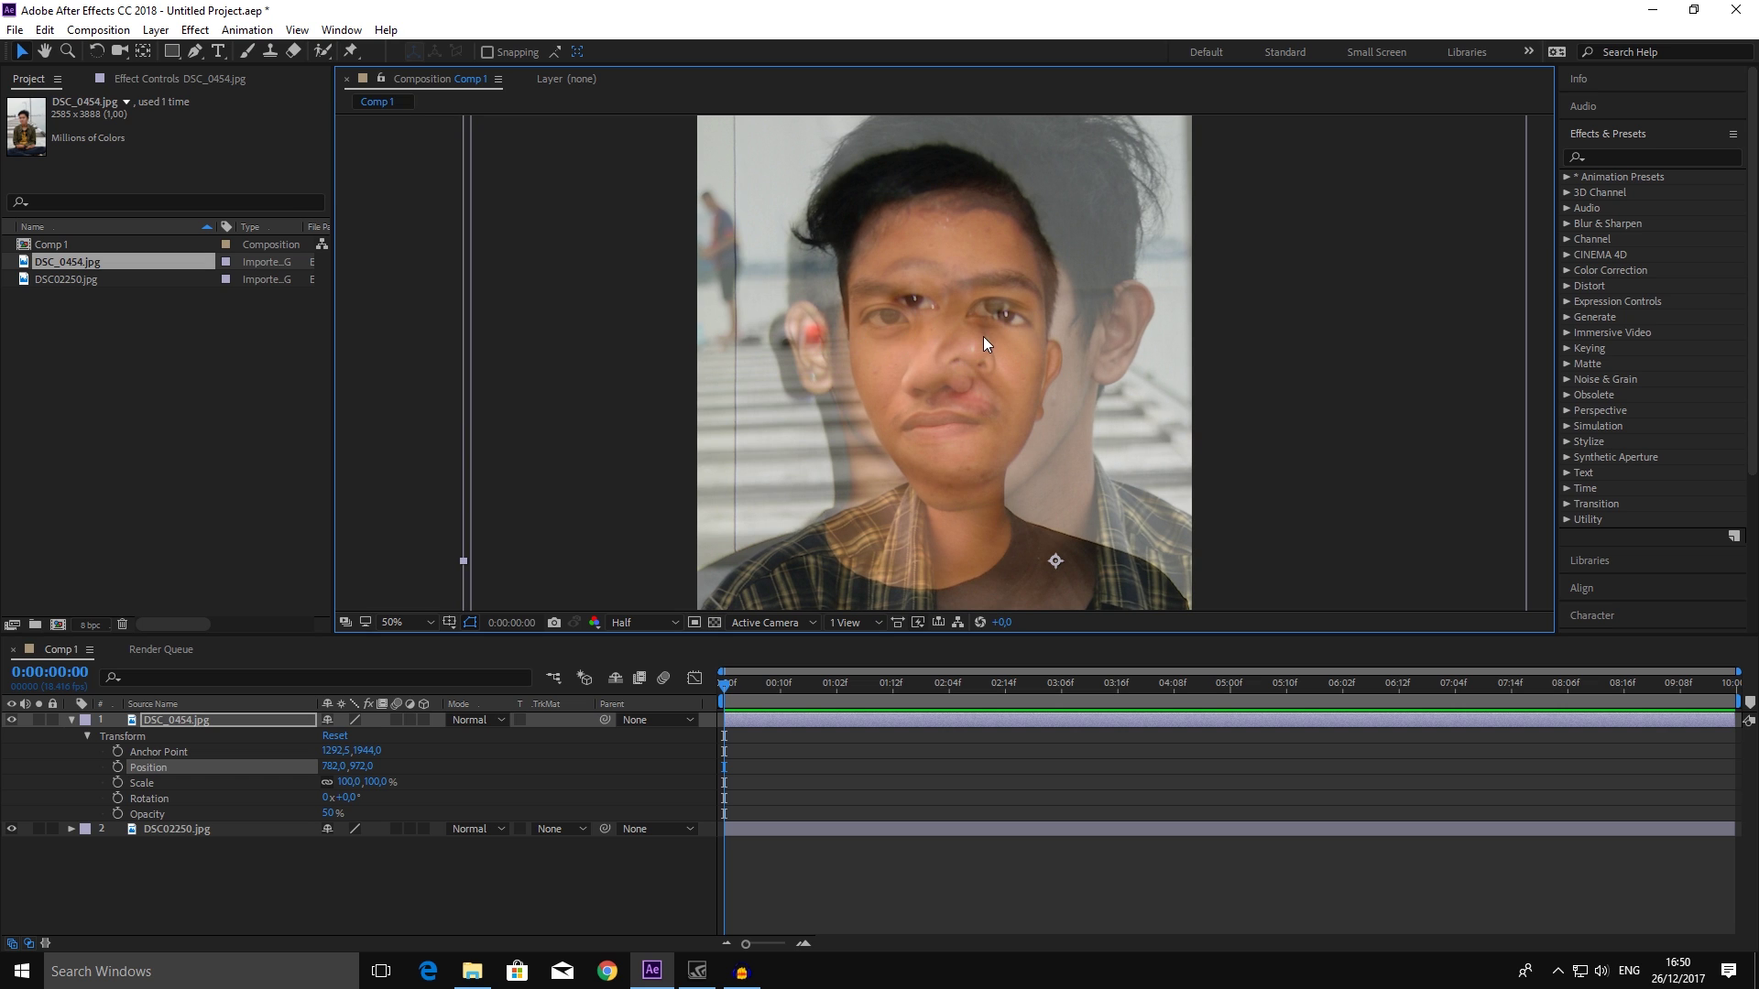
{"action": "left_click_drag", "start_coordinate": [916, 366], "coordinate": [1003, 416]}
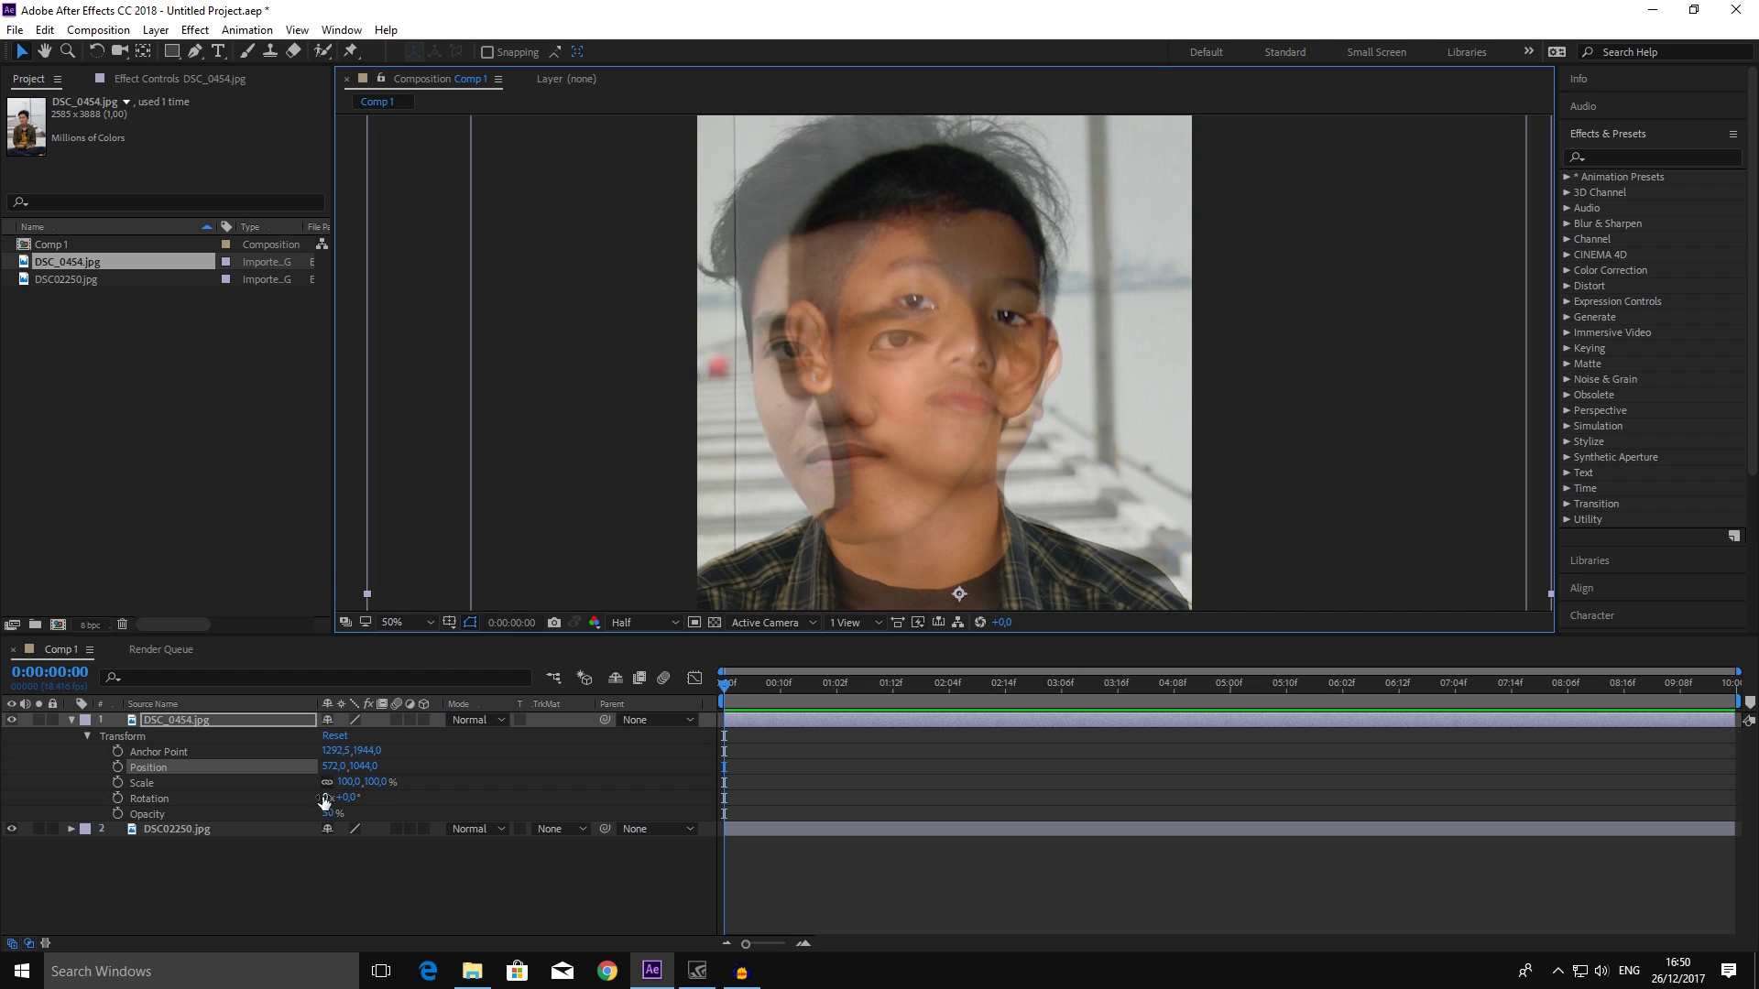
- Shrink DSC_0454, mirror it horizontally and shift it over the other face
{"action": "left_click_drag", "start_coordinate": [354, 790], "coordinate": [339, 790]}
{"action": "left_click_drag", "start_coordinate": [331, 784], "coordinate": [321, 784]}
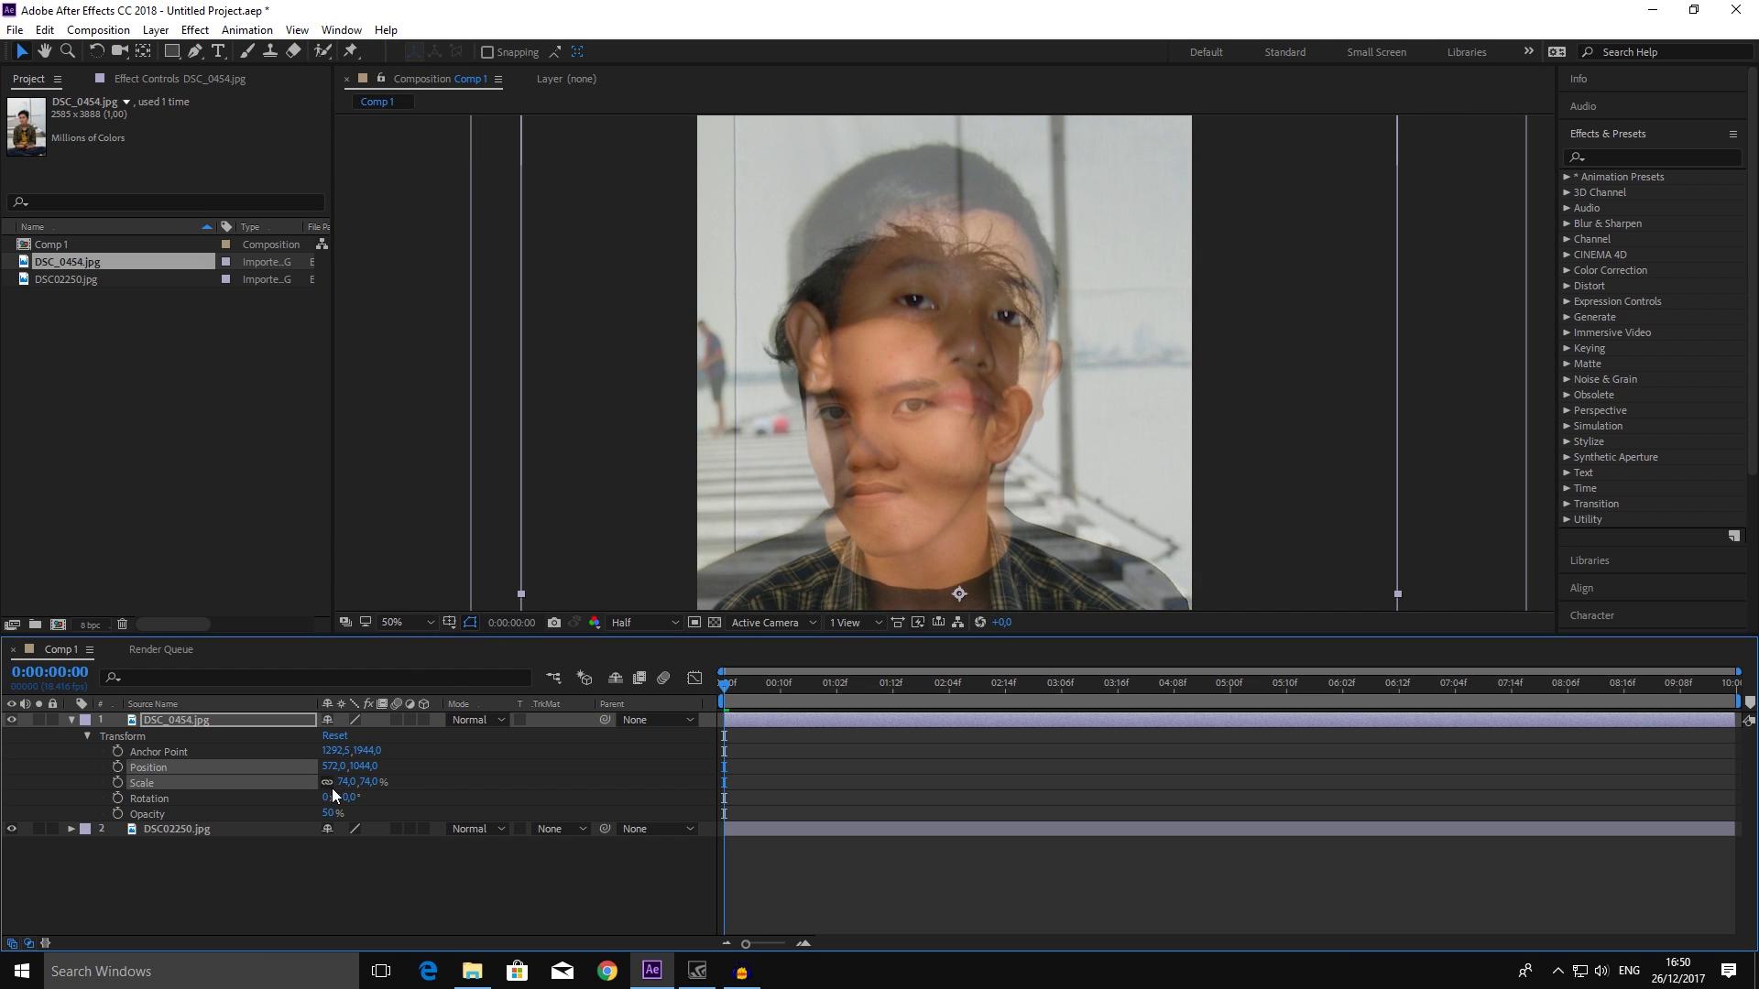
{"action": "left_click_drag", "start_coordinate": [806, 365], "coordinate": [863, 265]}
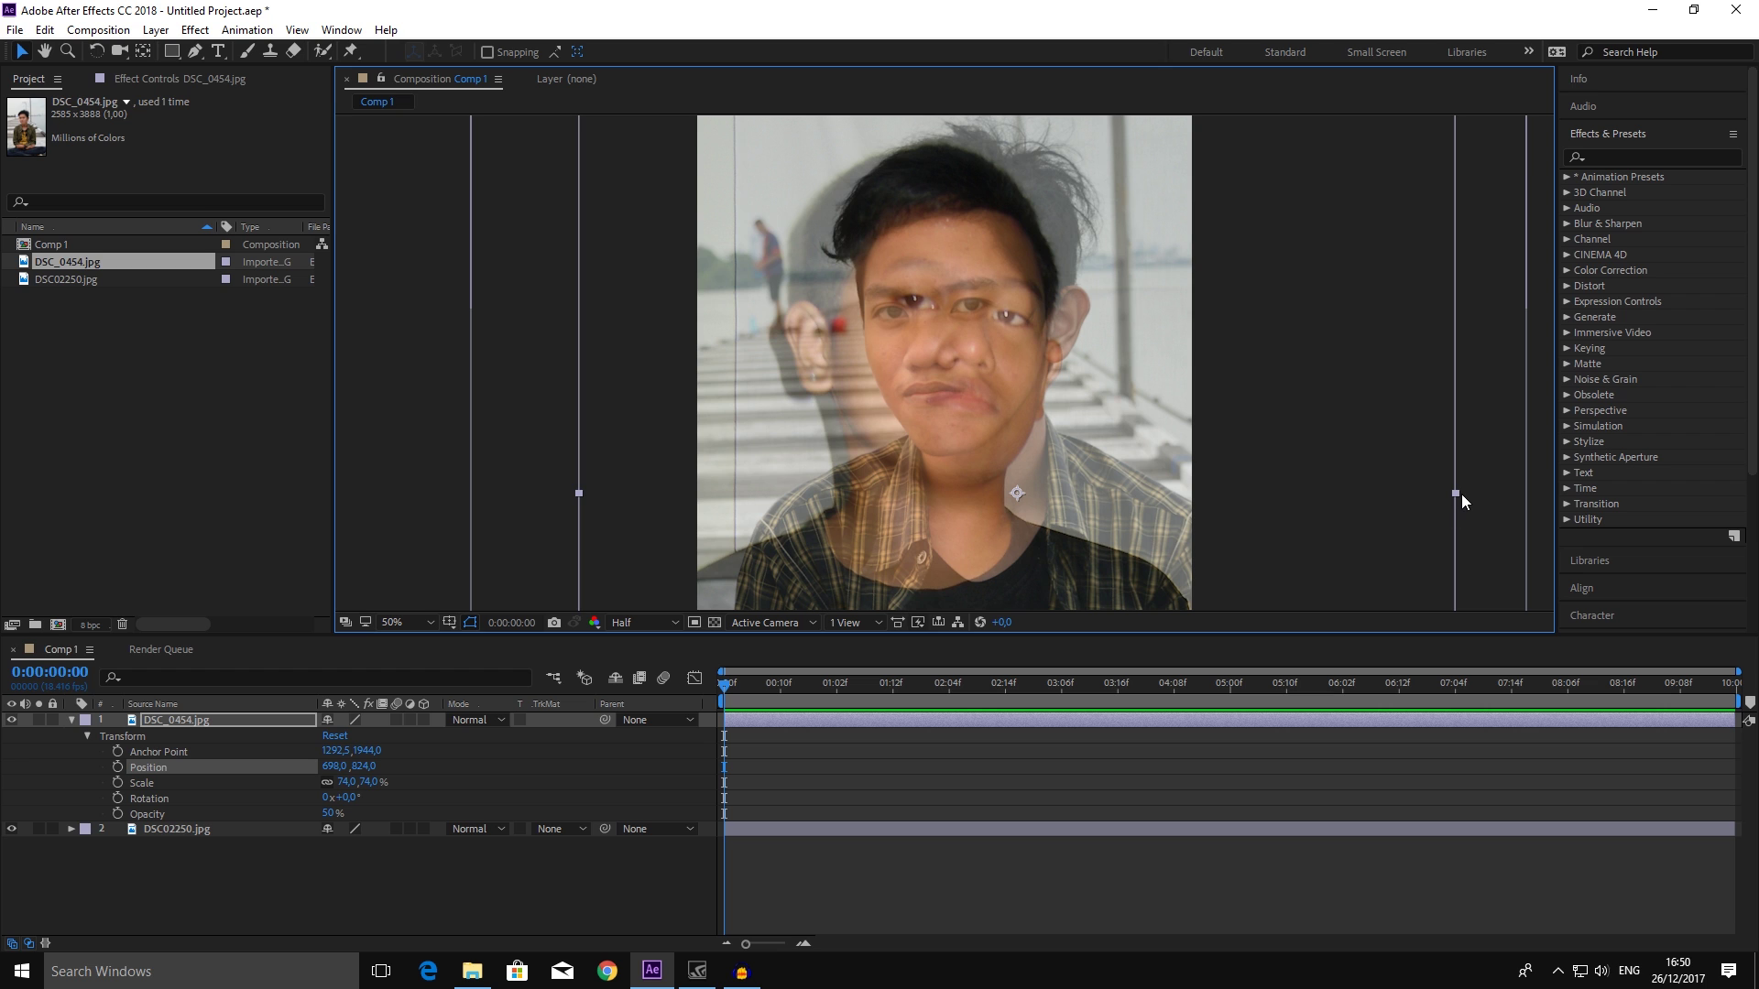
{"action": "left_click_drag", "start_coordinate": [1457, 494], "coordinate": [623, 519]}
{"action": "left_click_drag", "start_coordinate": [1046, 395], "coordinate": [925, 400]}
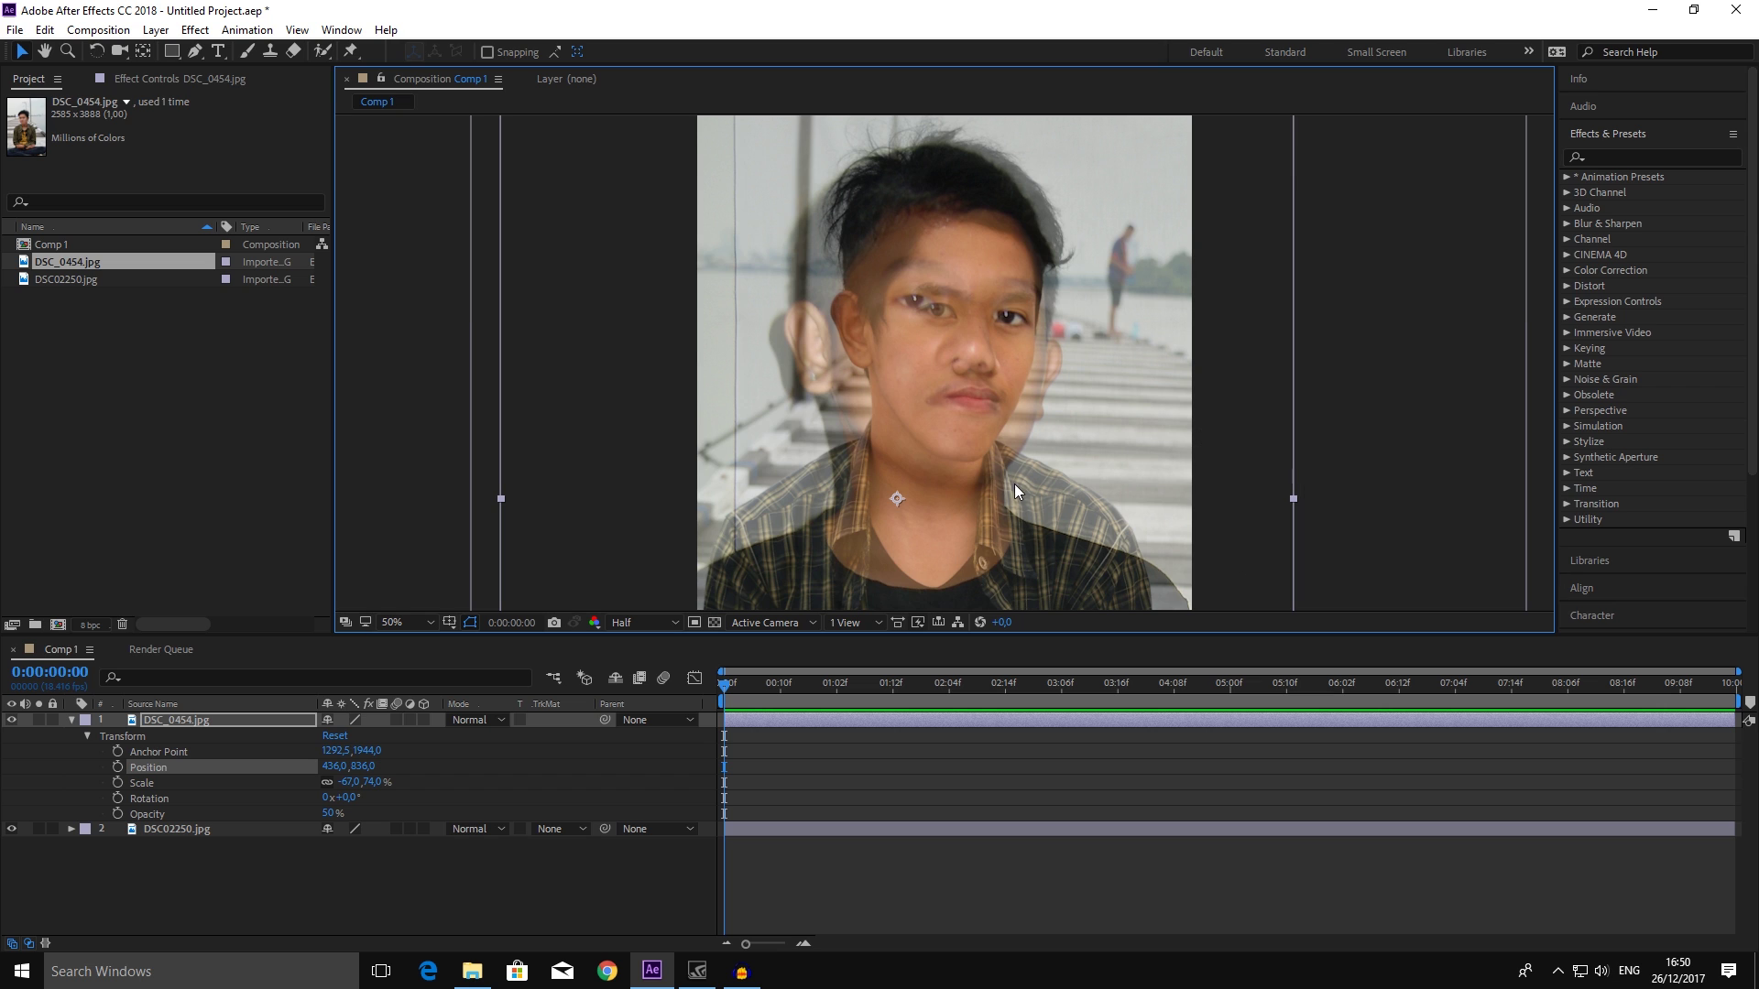
{"action": "left_click_drag", "start_coordinate": [1014, 484], "coordinate": [974, 496]}
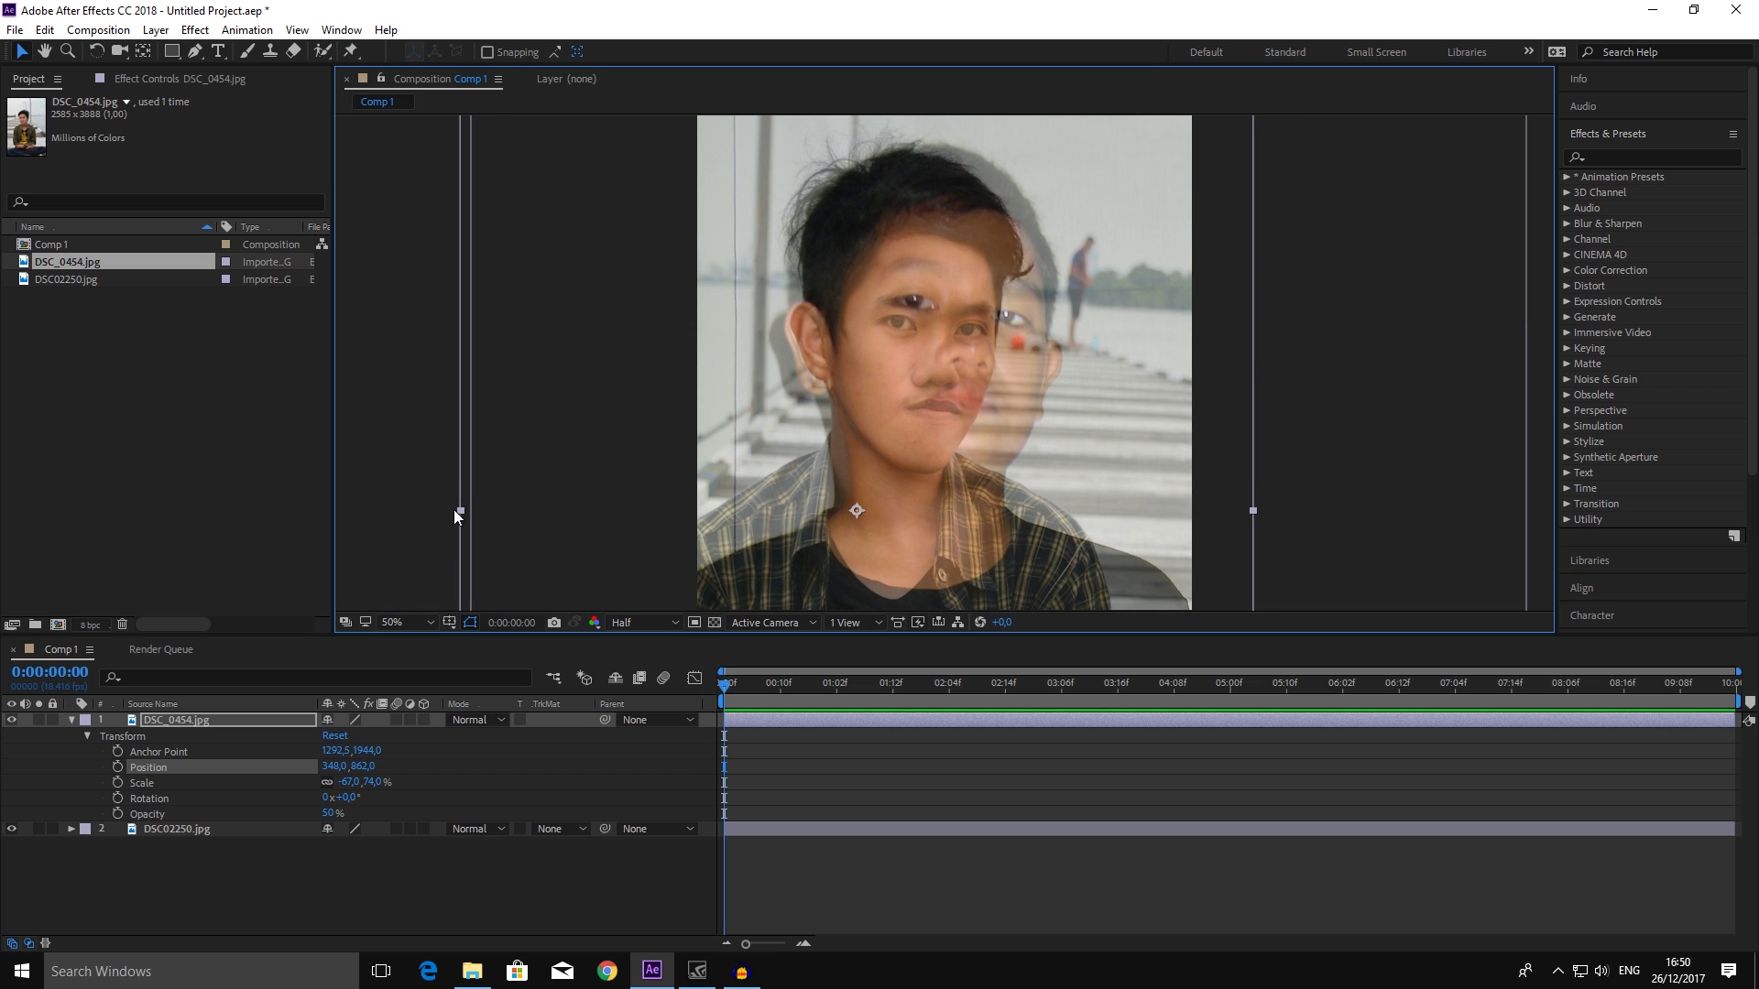
- Fit the mirrored photo at -87.8/88% scale and 3° rotation, nudging it into alignment
{"action": "left_click_drag", "start_coordinate": [458, 511], "coordinate": [420, 509]}
{"action": "mouse_move", "coordinate": [918, 394]}
{"action": "left_mouse_down"}
{"action": "mouse_move", "coordinate": [942, 370]}
{"action": "mouse_move", "coordinate": [942, 386]}
{"action": "left_mouse_up"}
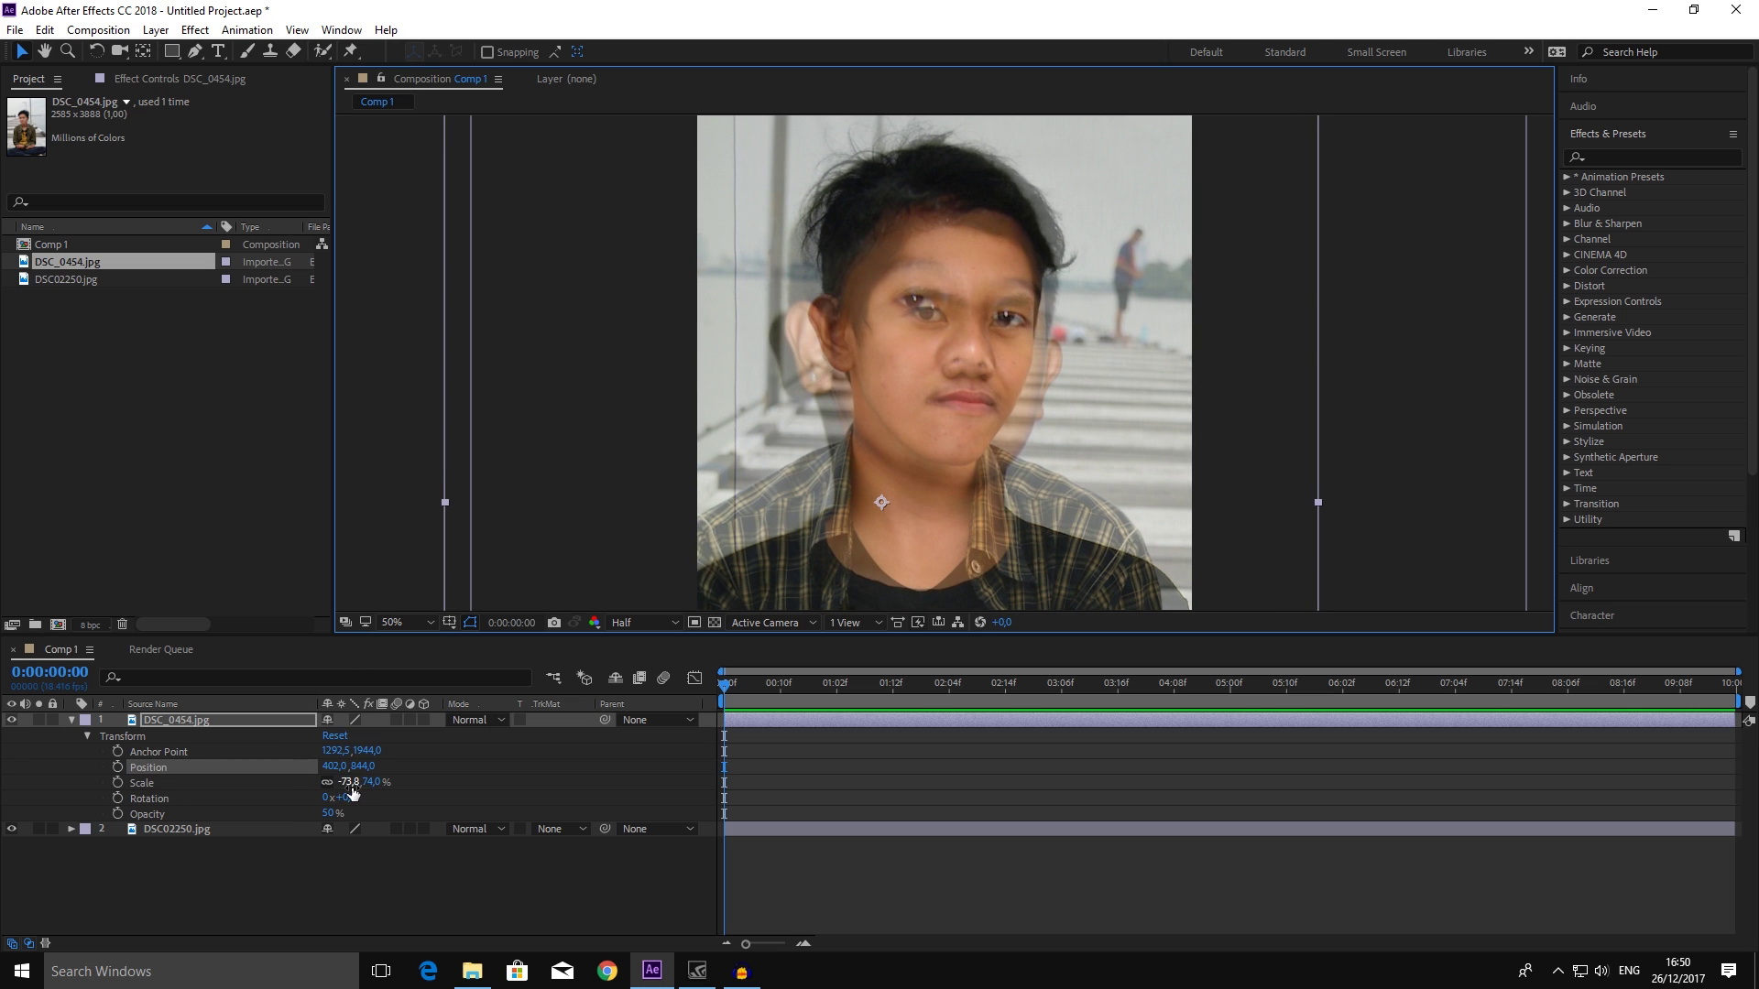
{"action": "left_click_drag", "start_coordinate": [353, 785], "coordinate": [337, 785]}
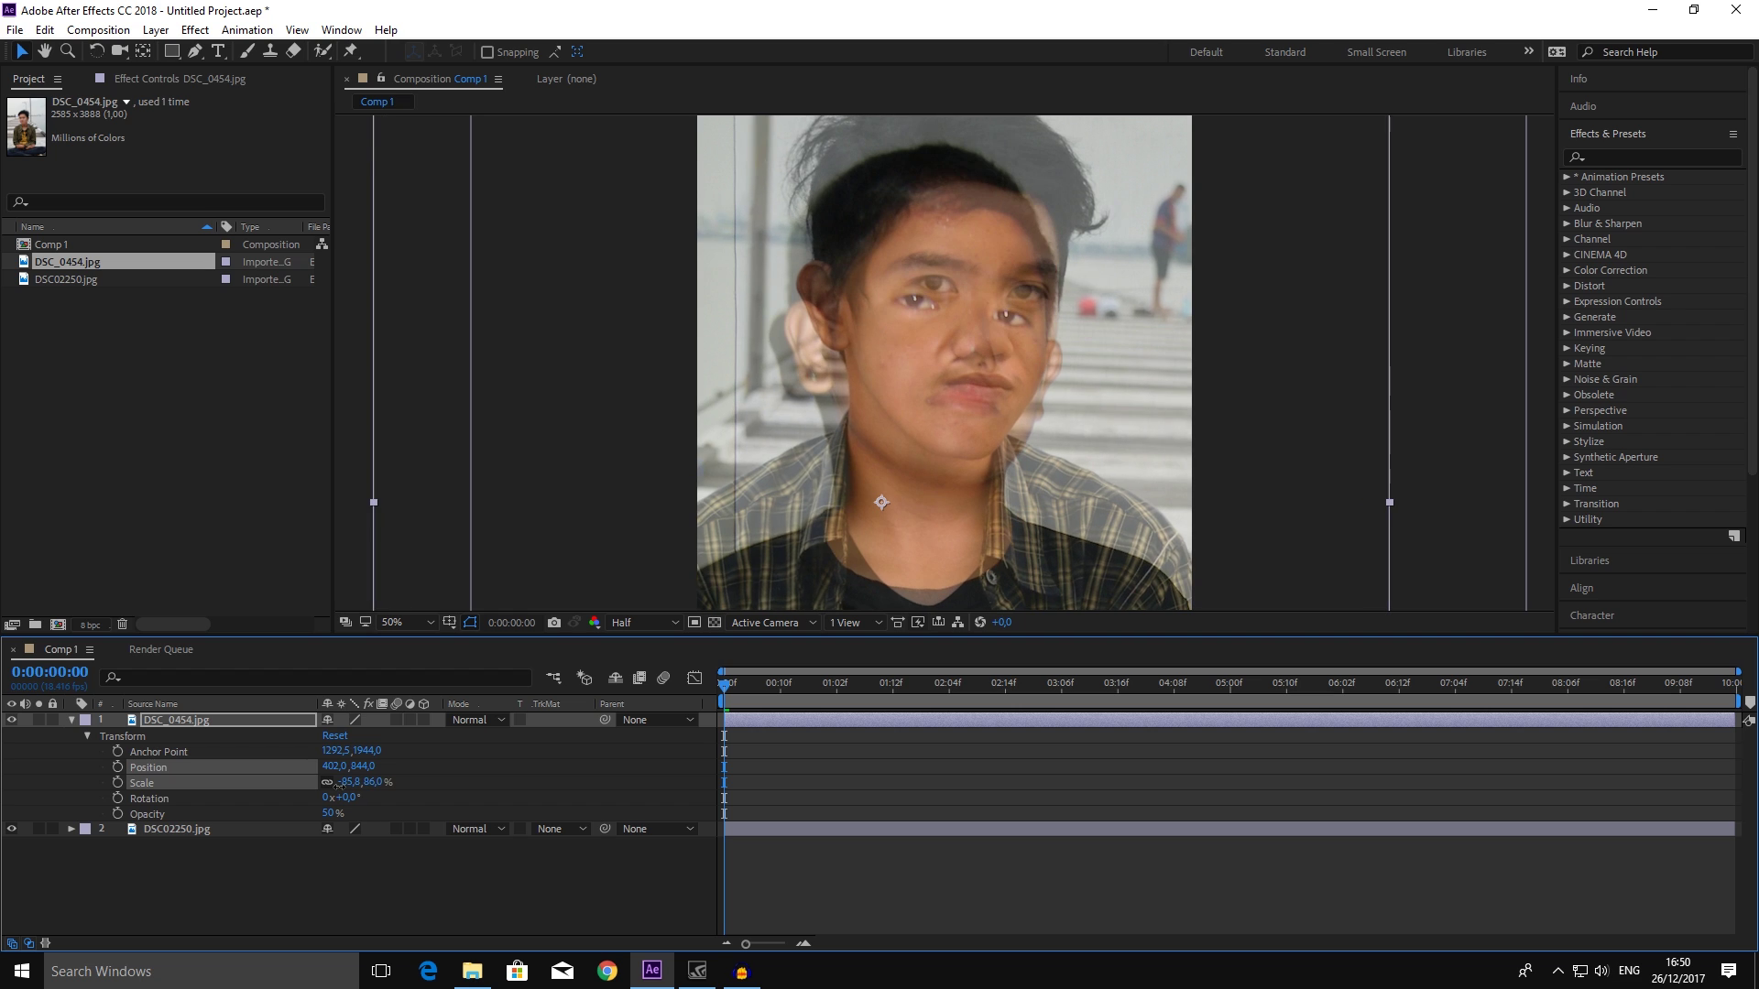
{"action": "left_click_drag", "start_coordinate": [1048, 348], "coordinate": [1028, 366]}
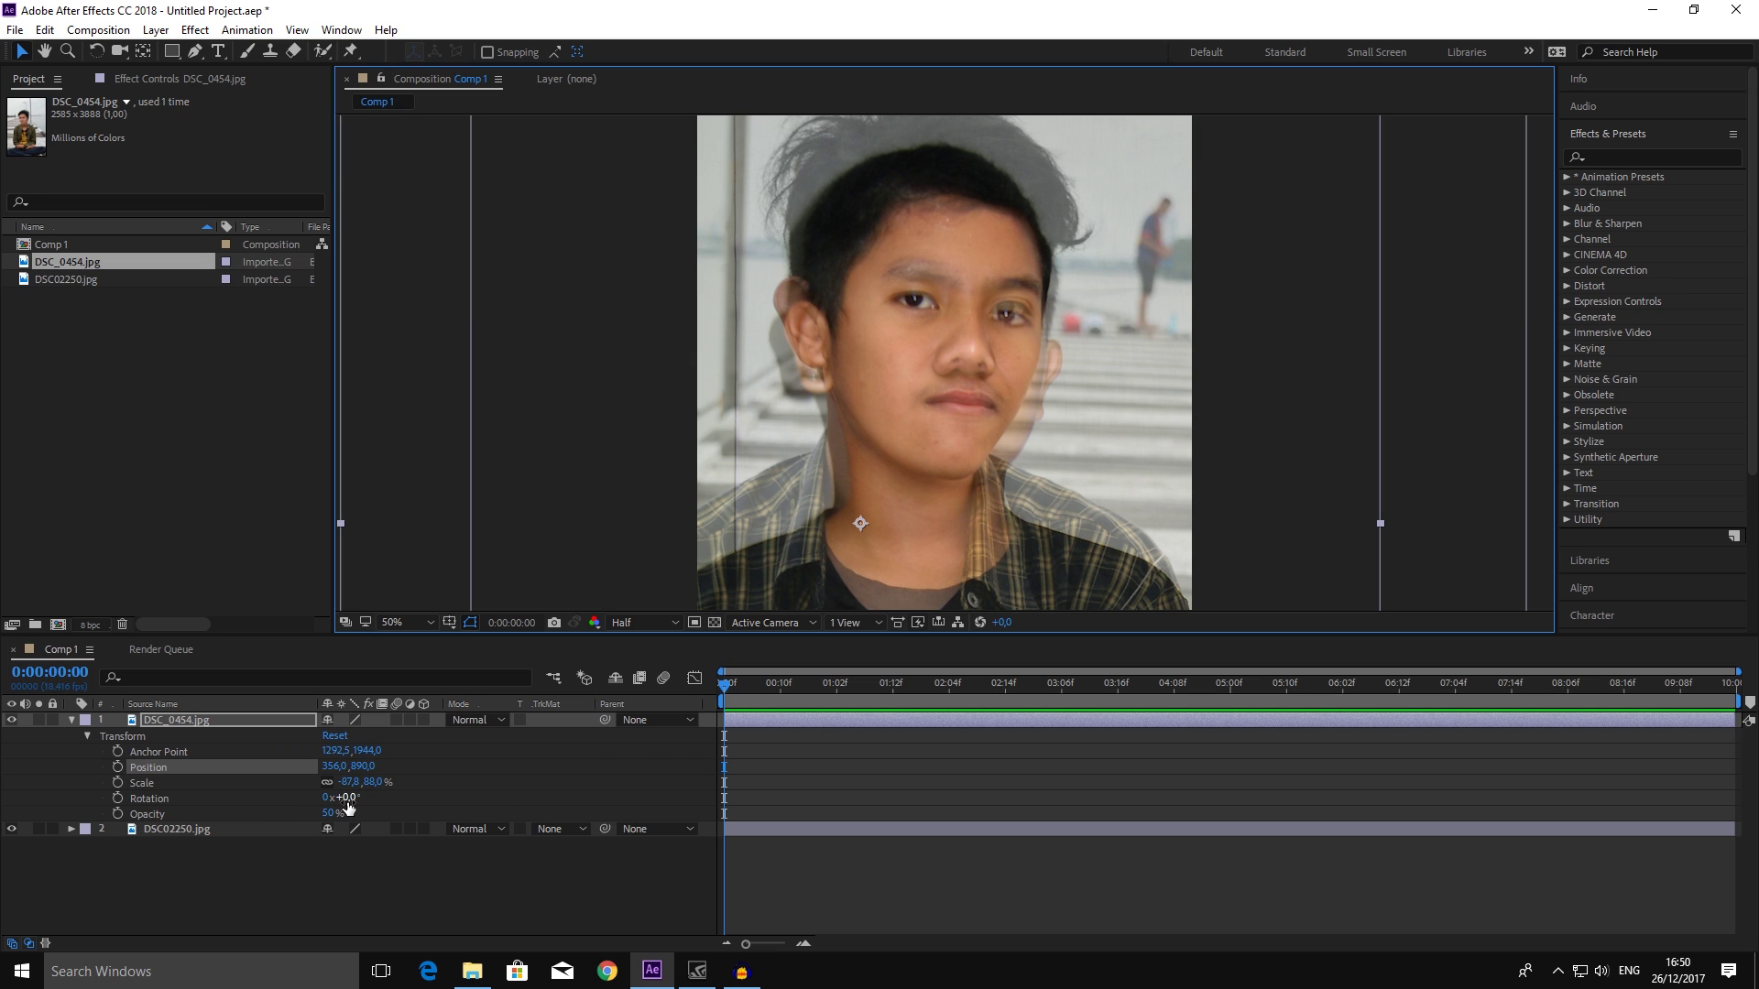
{"action": "left_click_drag", "start_coordinate": [348, 798], "coordinate": [350, 798]}
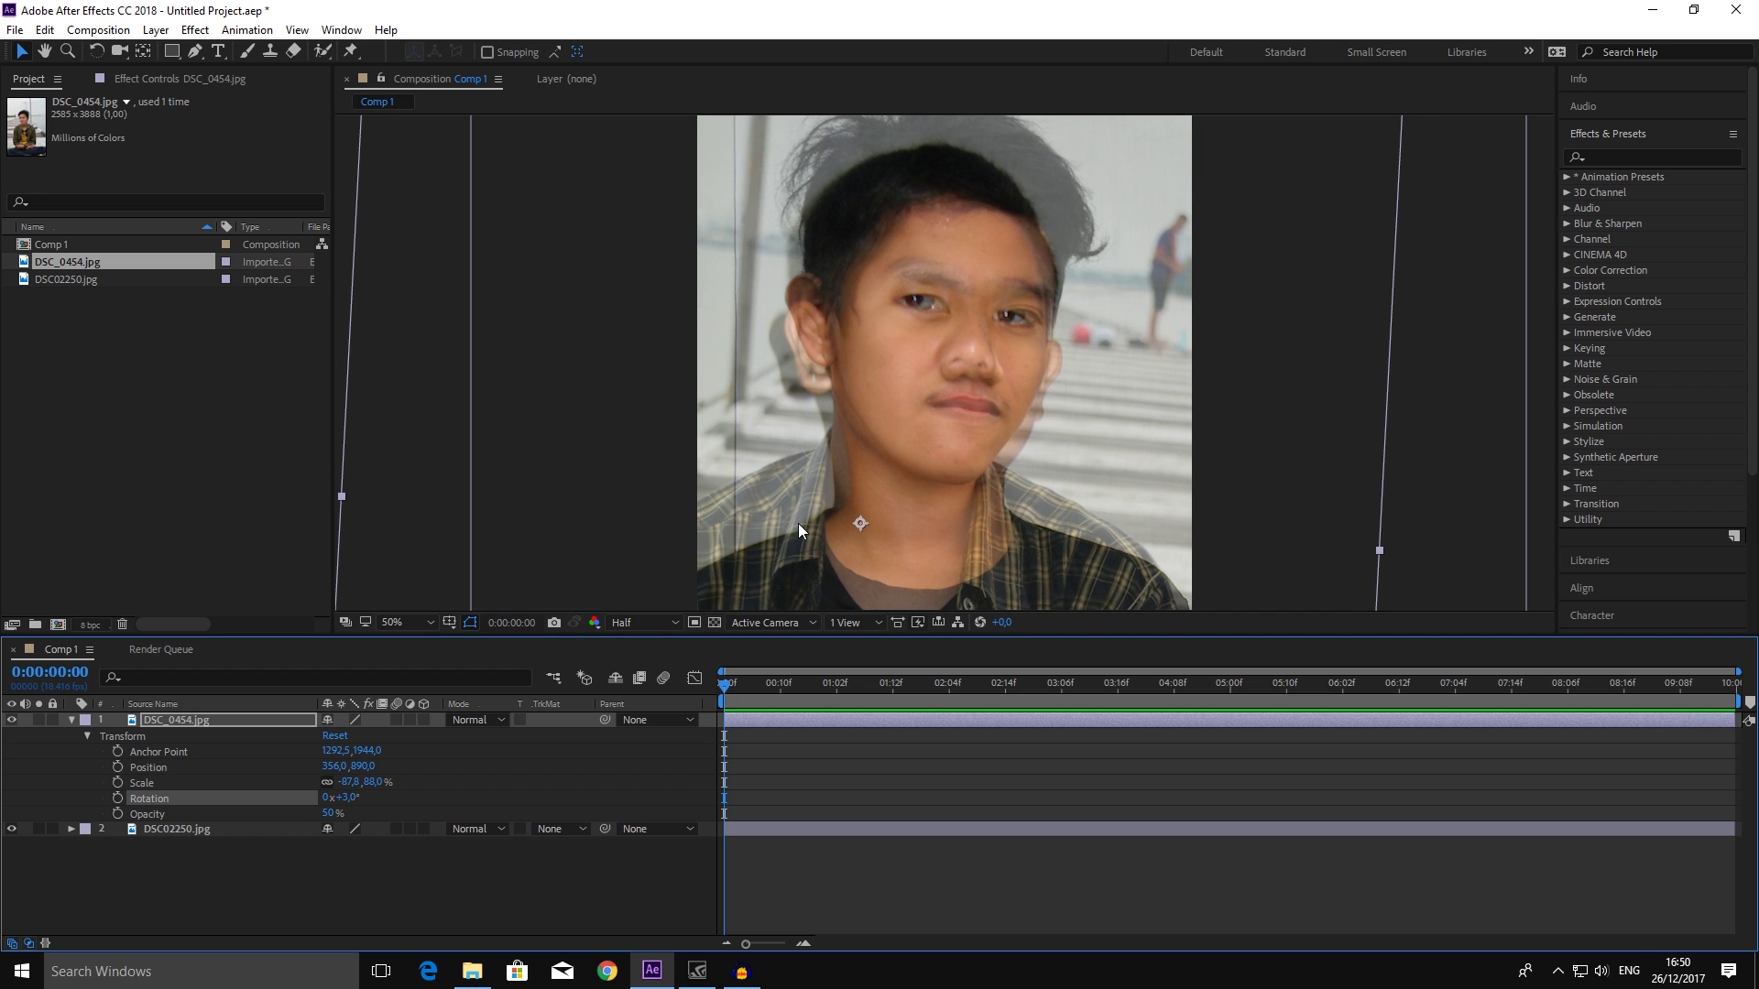
{"action": "left_click_drag", "start_coordinate": [1013, 451], "coordinate": [1000, 448]}
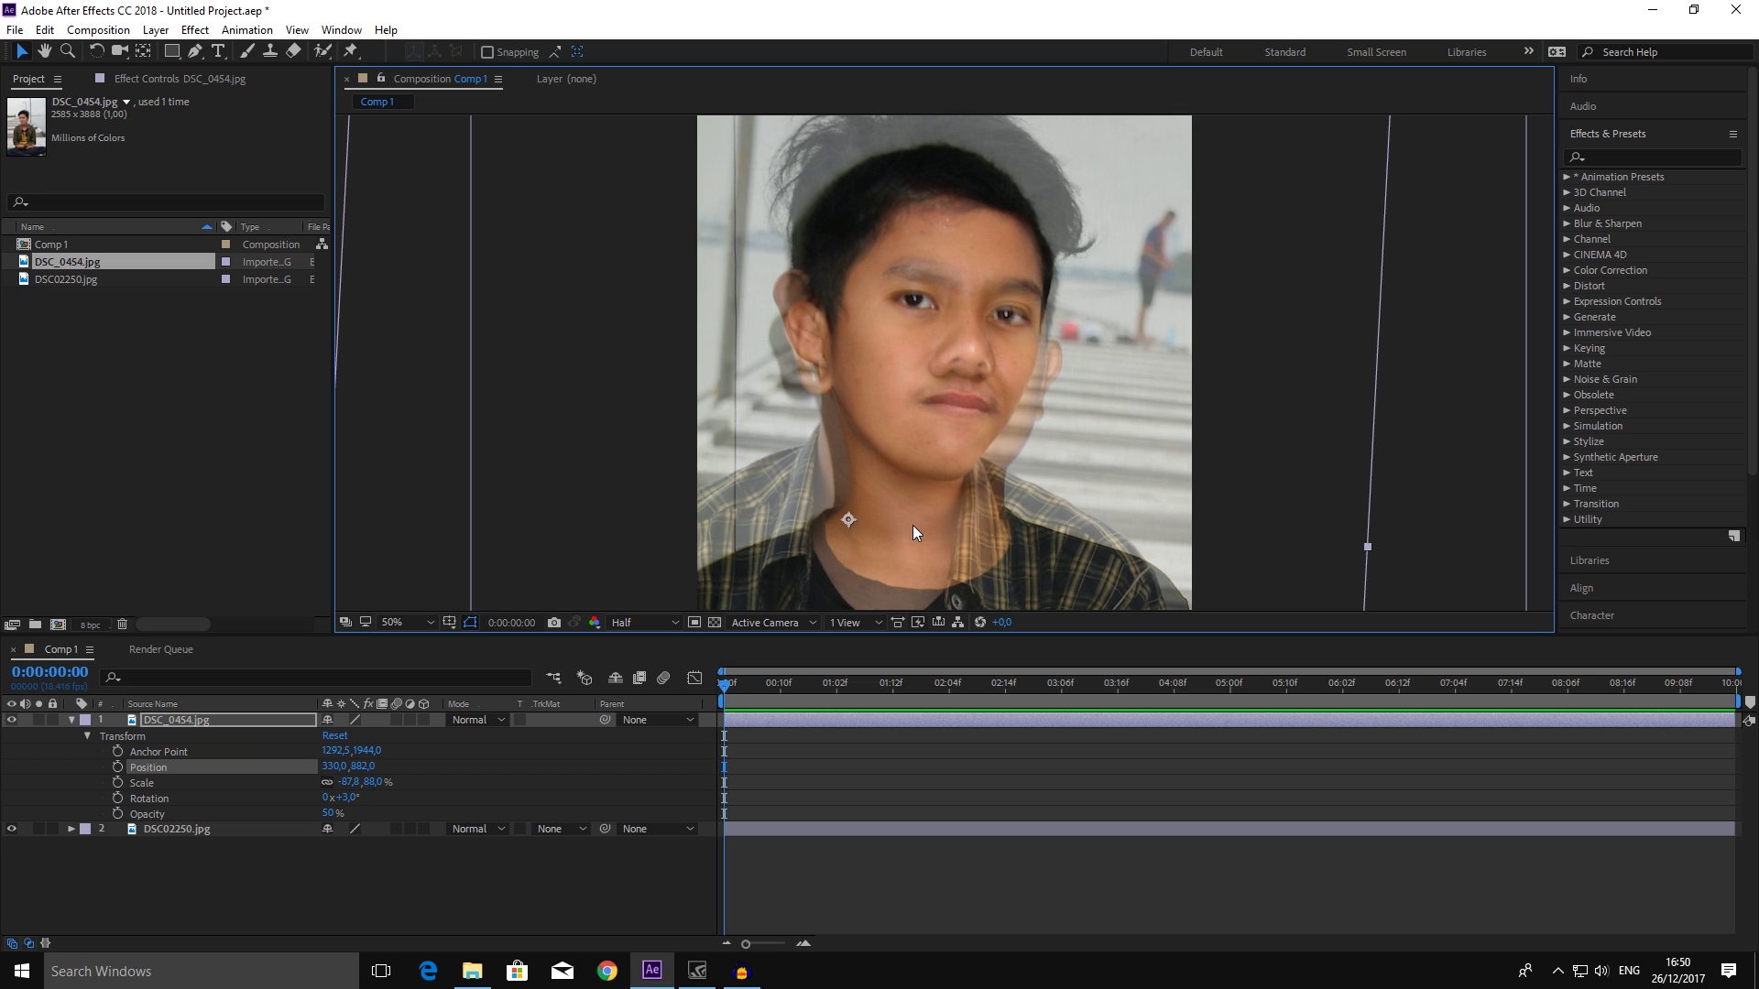
- Zoom in to check the face alignment and return the view to 50%
{"action": "key", "text": "period"}
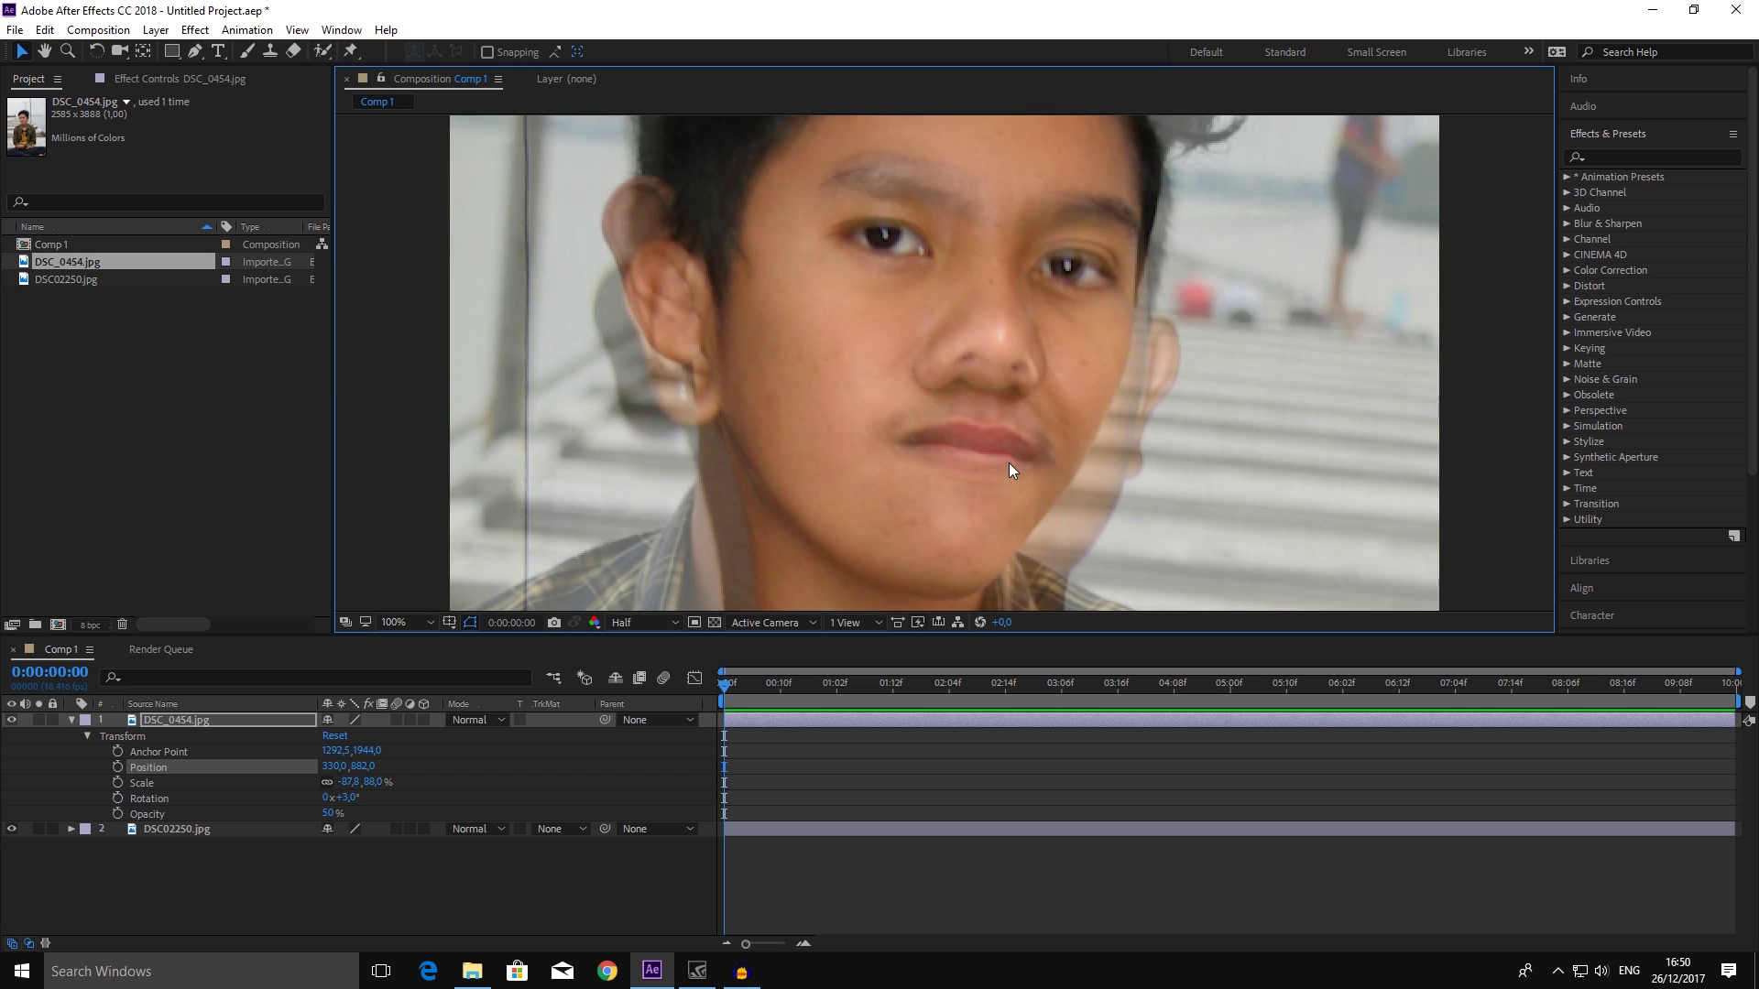
{"action": "key", "text": "comma"}
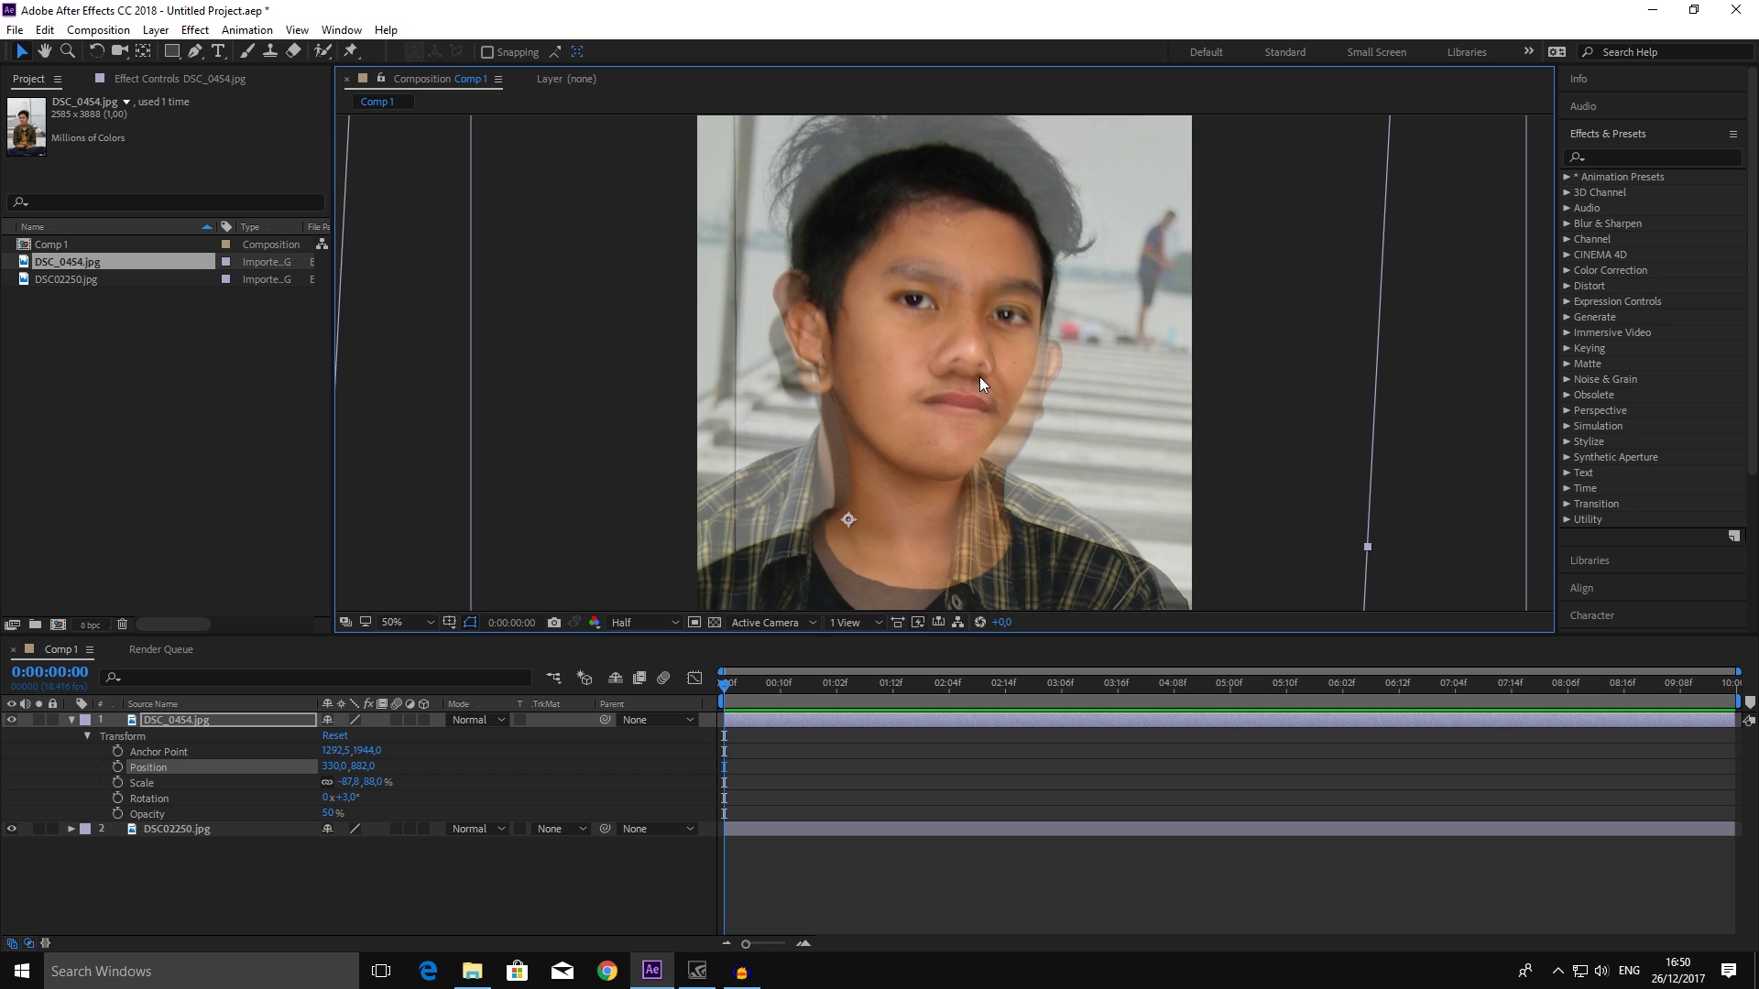
{"action": "key", "text": "period"}
{"action": "key", "text": "comma"}
{"action": "key", "text": "comma"}
{"action": "key", "text": "comma"}
{"action": "key", "text": "period"}
{"action": "left_click", "coordinate": [173, 722]}
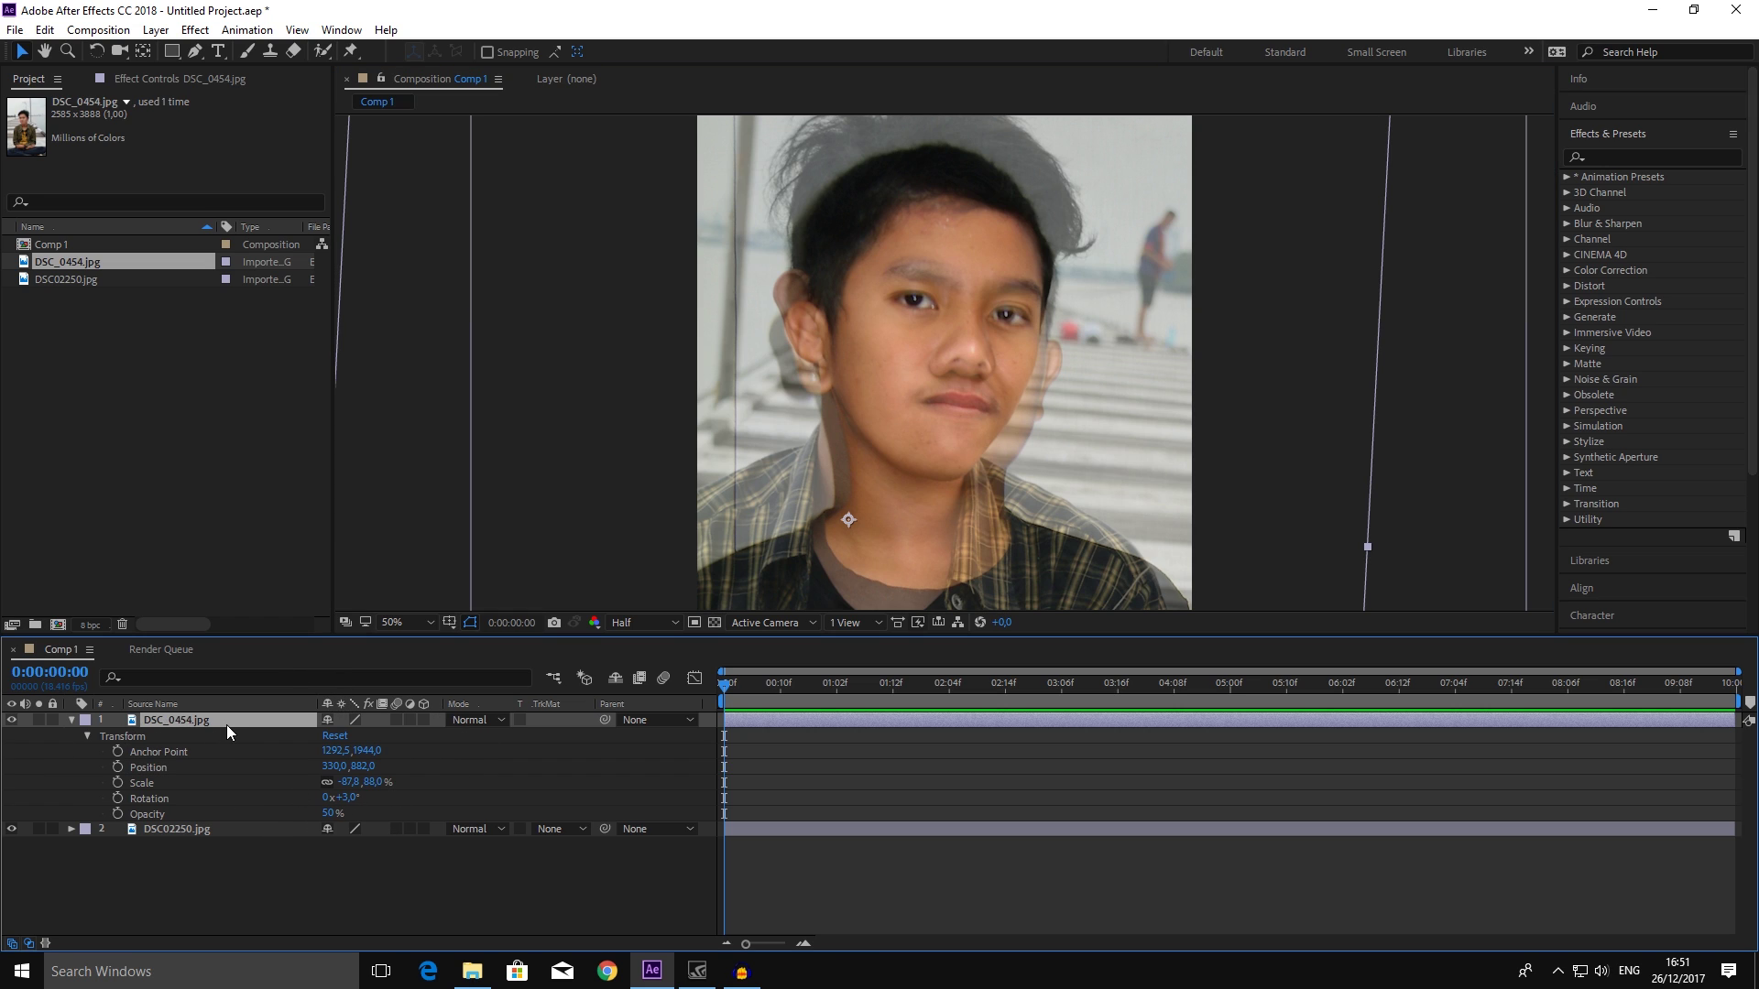
- Apply Distort > Liquify to DSC_0454.jpg and set the warp brush size to 109
{"action": "left_click", "coordinate": [196, 31]}
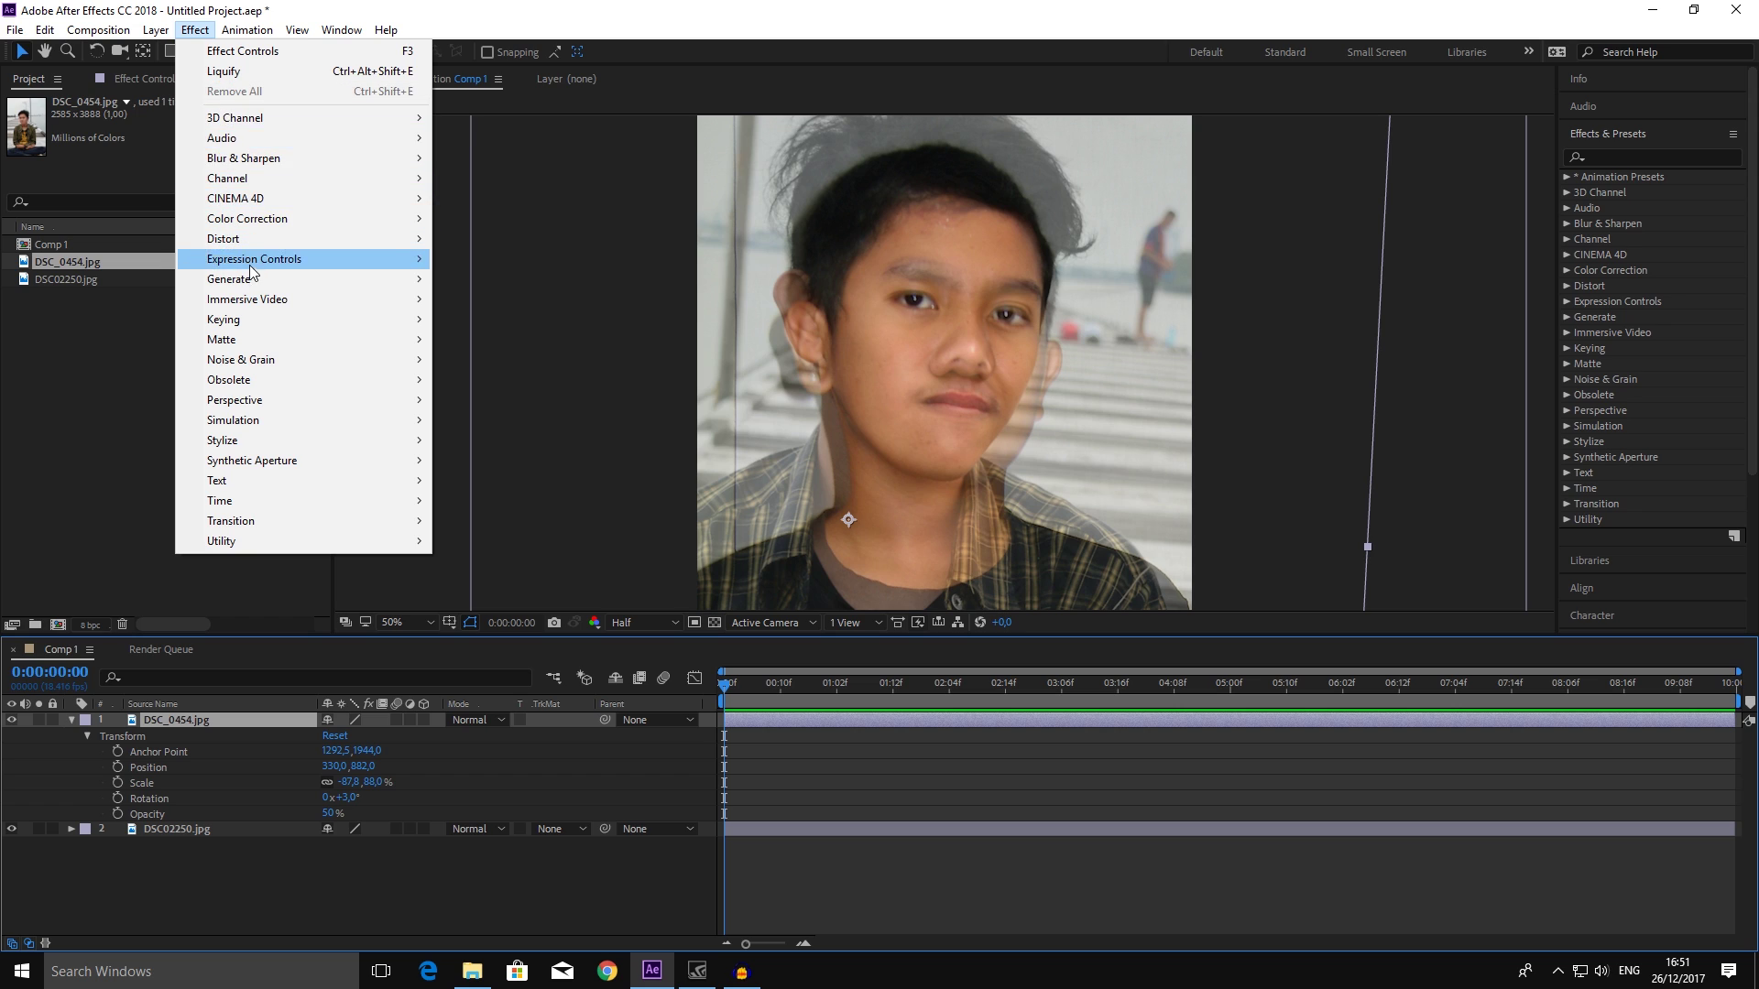
{"action": "mouse_move", "coordinate": [298, 237]}
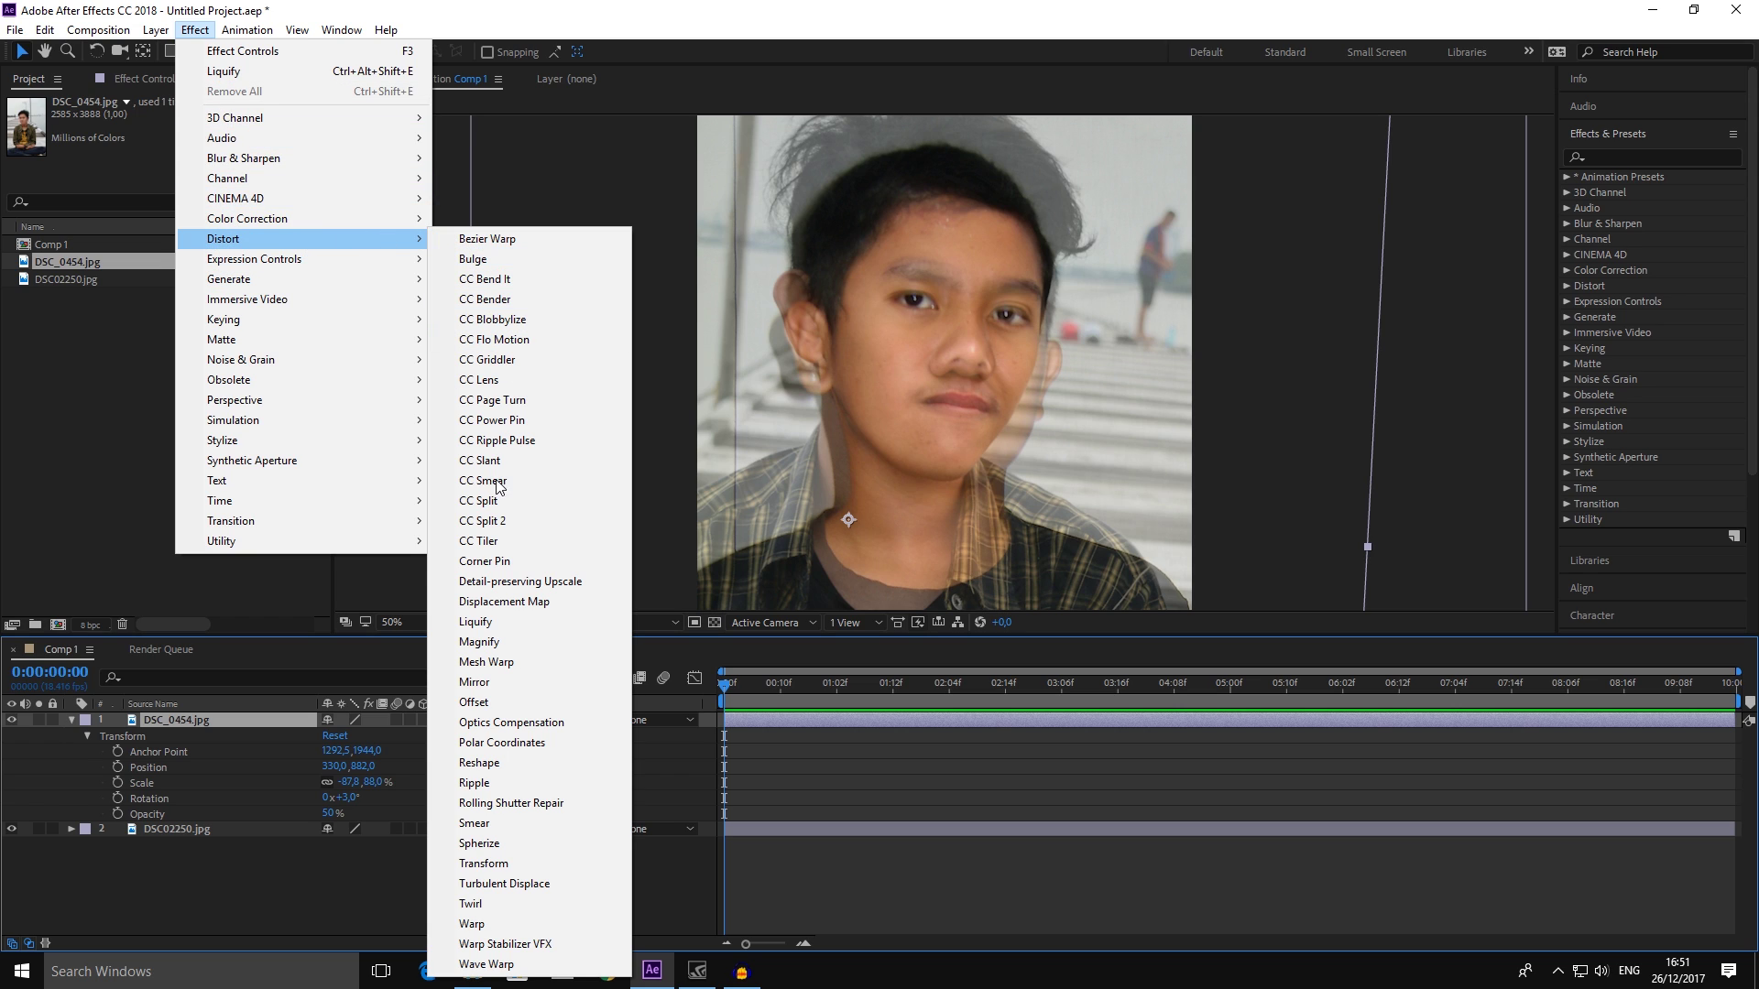
{"action": "left_click", "coordinate": [497, 629]}
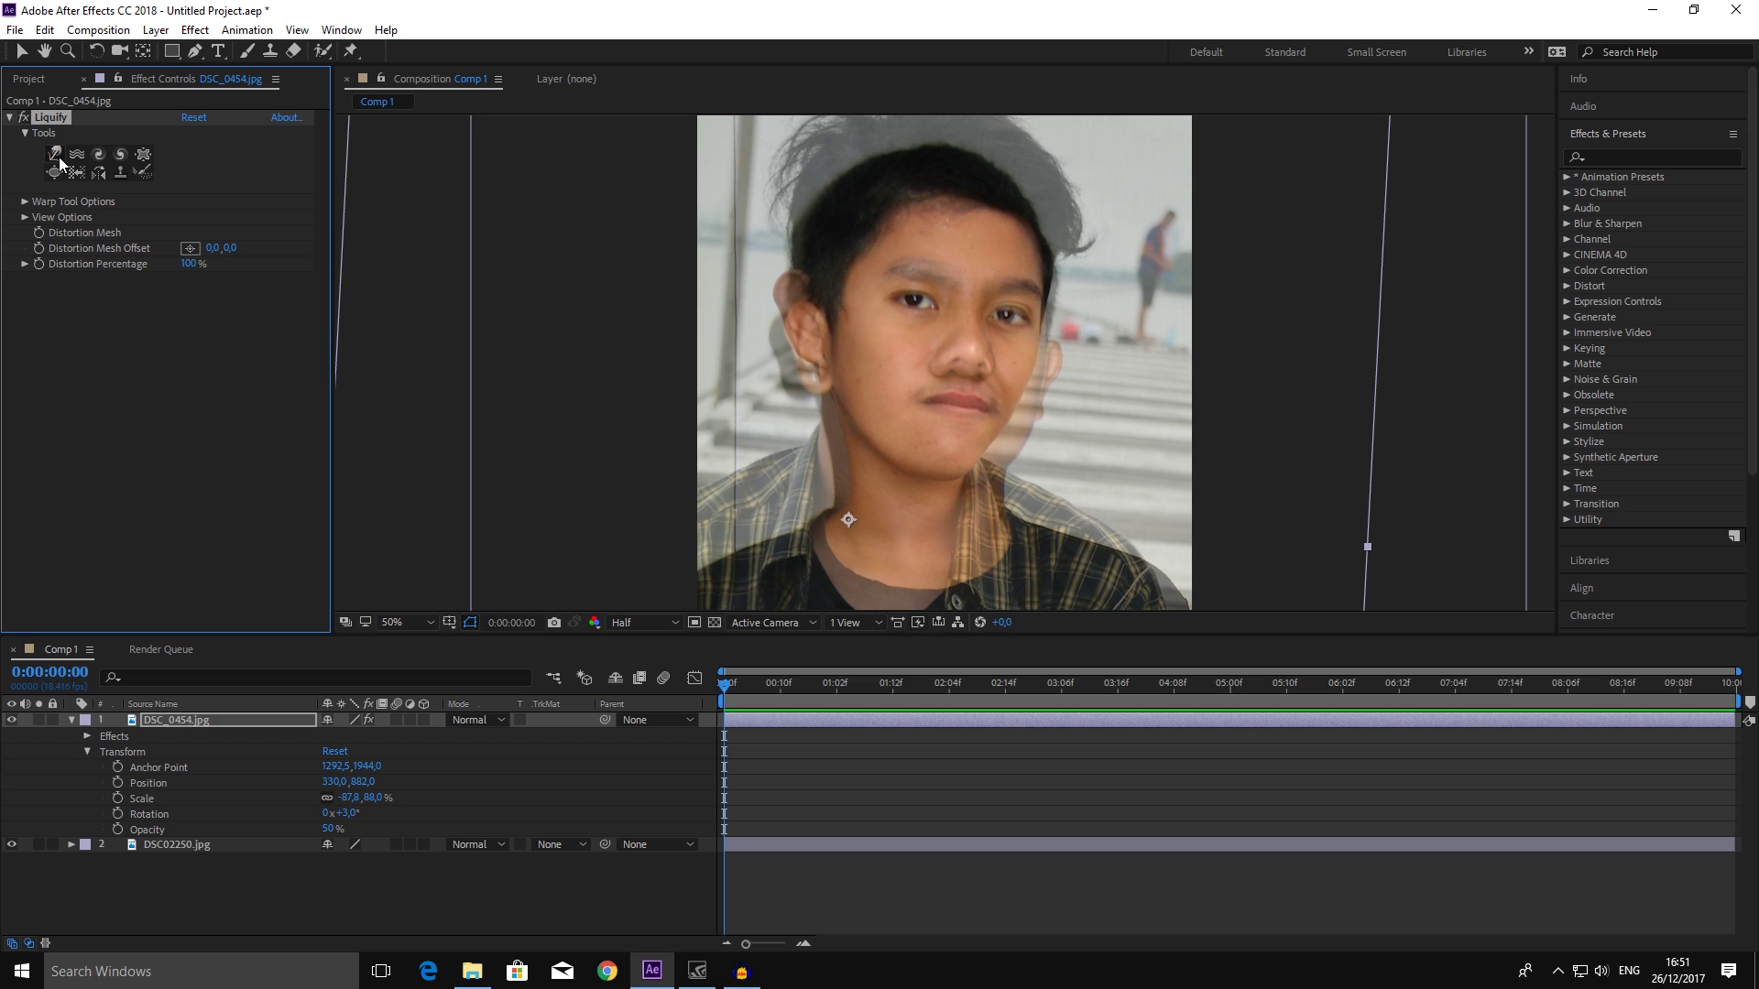
{"action": "left_click", "coordinate": [25, 202]}
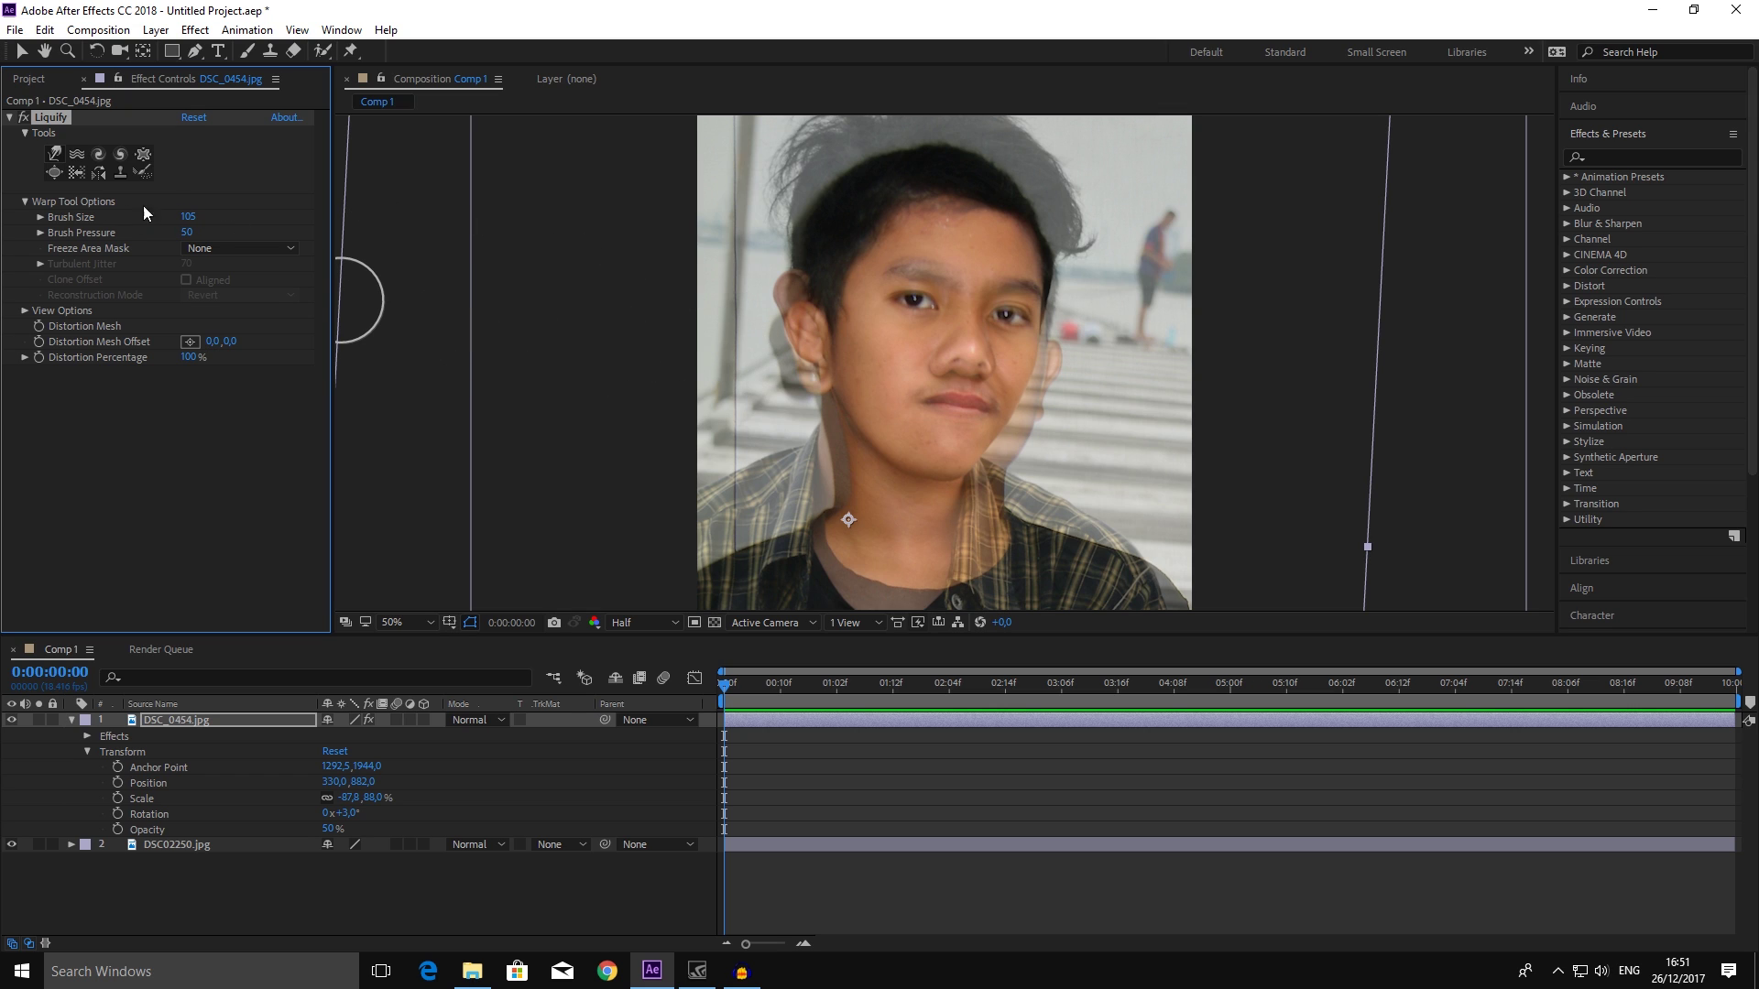
{"action": "left_click_drag", "start_coordinate": [195, 216], "coordinate": [220, 217]}
{"action": "left_click_drag", "start_coordinate": [183, 215], "coordinate": [177, 216]}
{"action": "key", "text": "."}
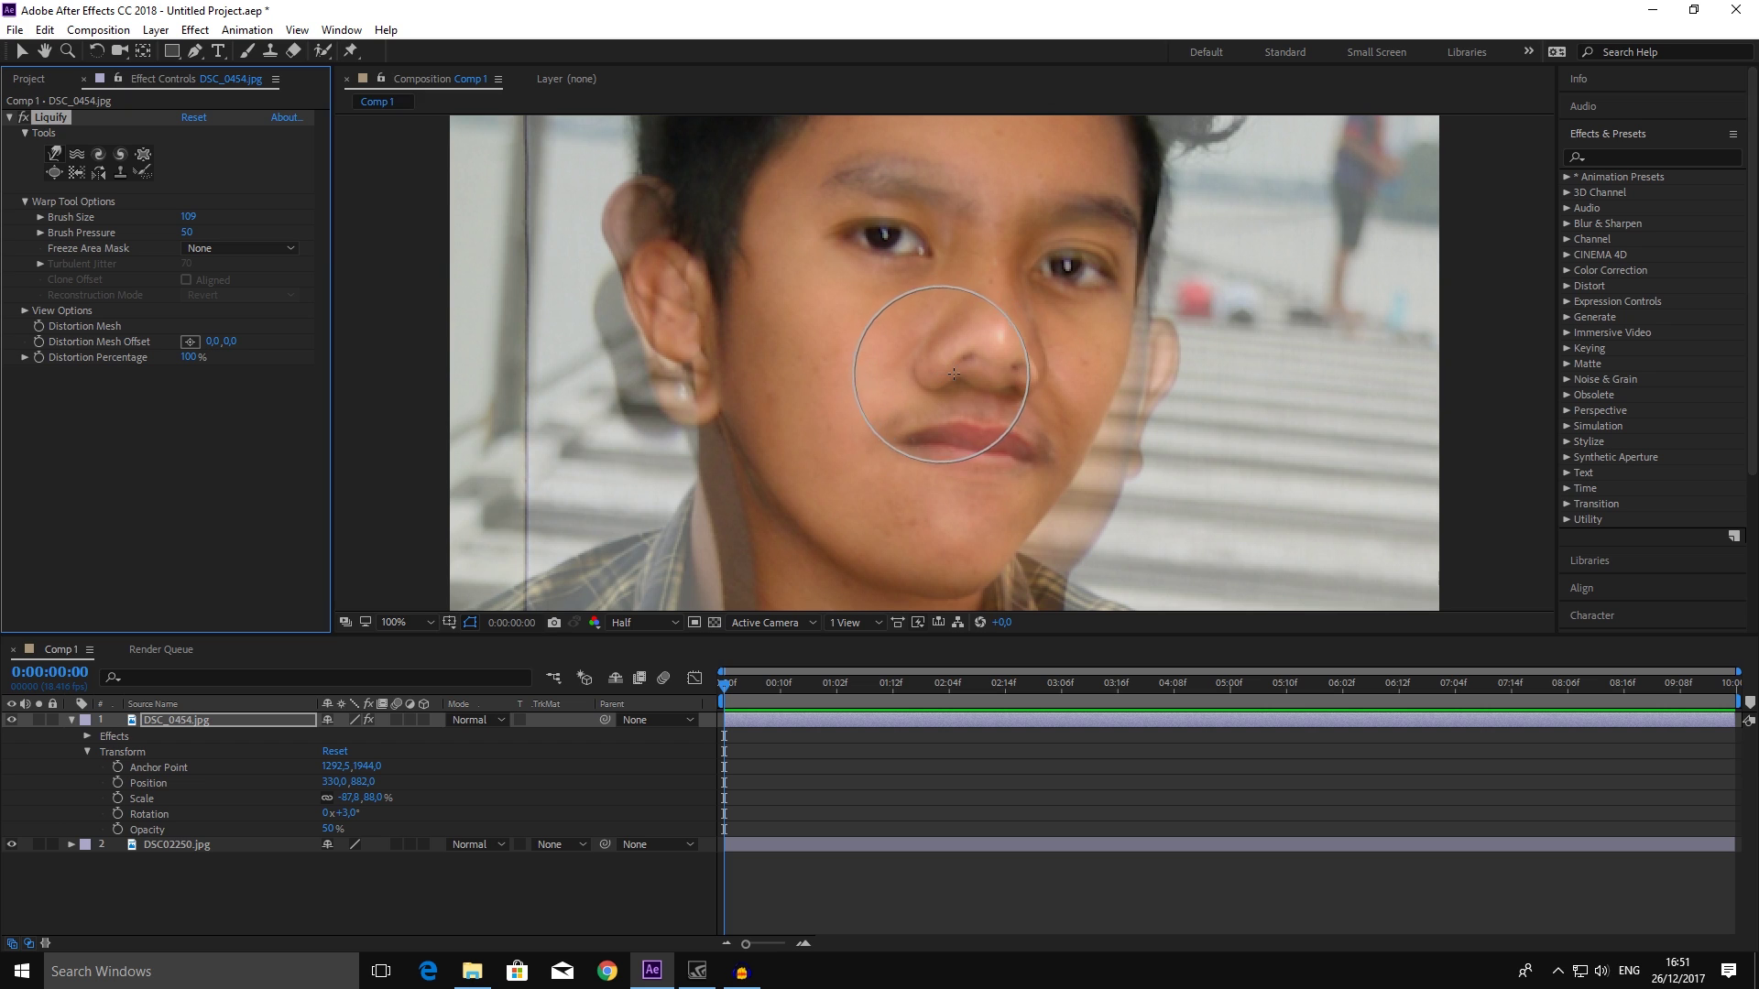
- Warp the nose, mouth, cheek and right eye toward the underlying face
{"action": "mouse_move", "coordinate": [979, 349]}
{"action": "left_mouse_down"}
{"action": "mouse_move", "coordinate": [957, 389]}
{"action": "mouse_move", "coordinate": [971, 332]}
{"action": "mouse_move", "coordinate": [937, 364]}
{"action": "mouse_move", "coordinate": [947, 345]}
{"action": "mouse_move", "coordinate": [1043, 408]}
{"action": "left_mouse_up"}
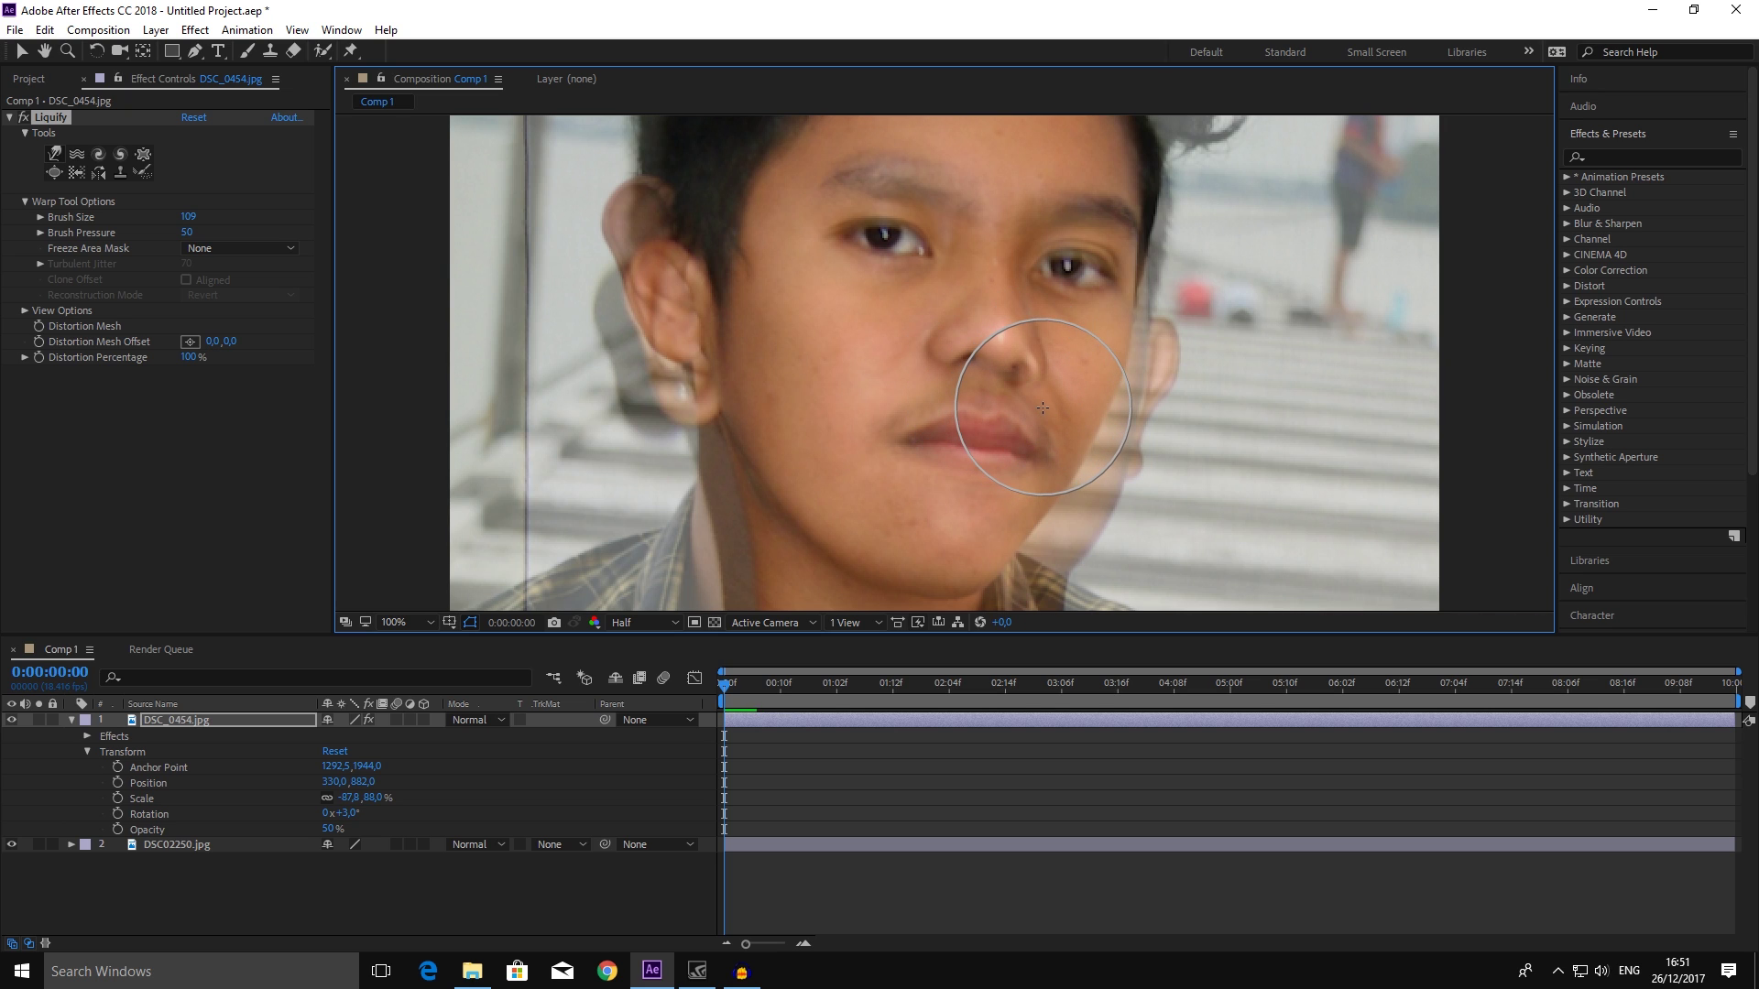
{"action": "left_click_drag", "start_coordinate": [1042, 395], "coordinate": [1036, 326]}
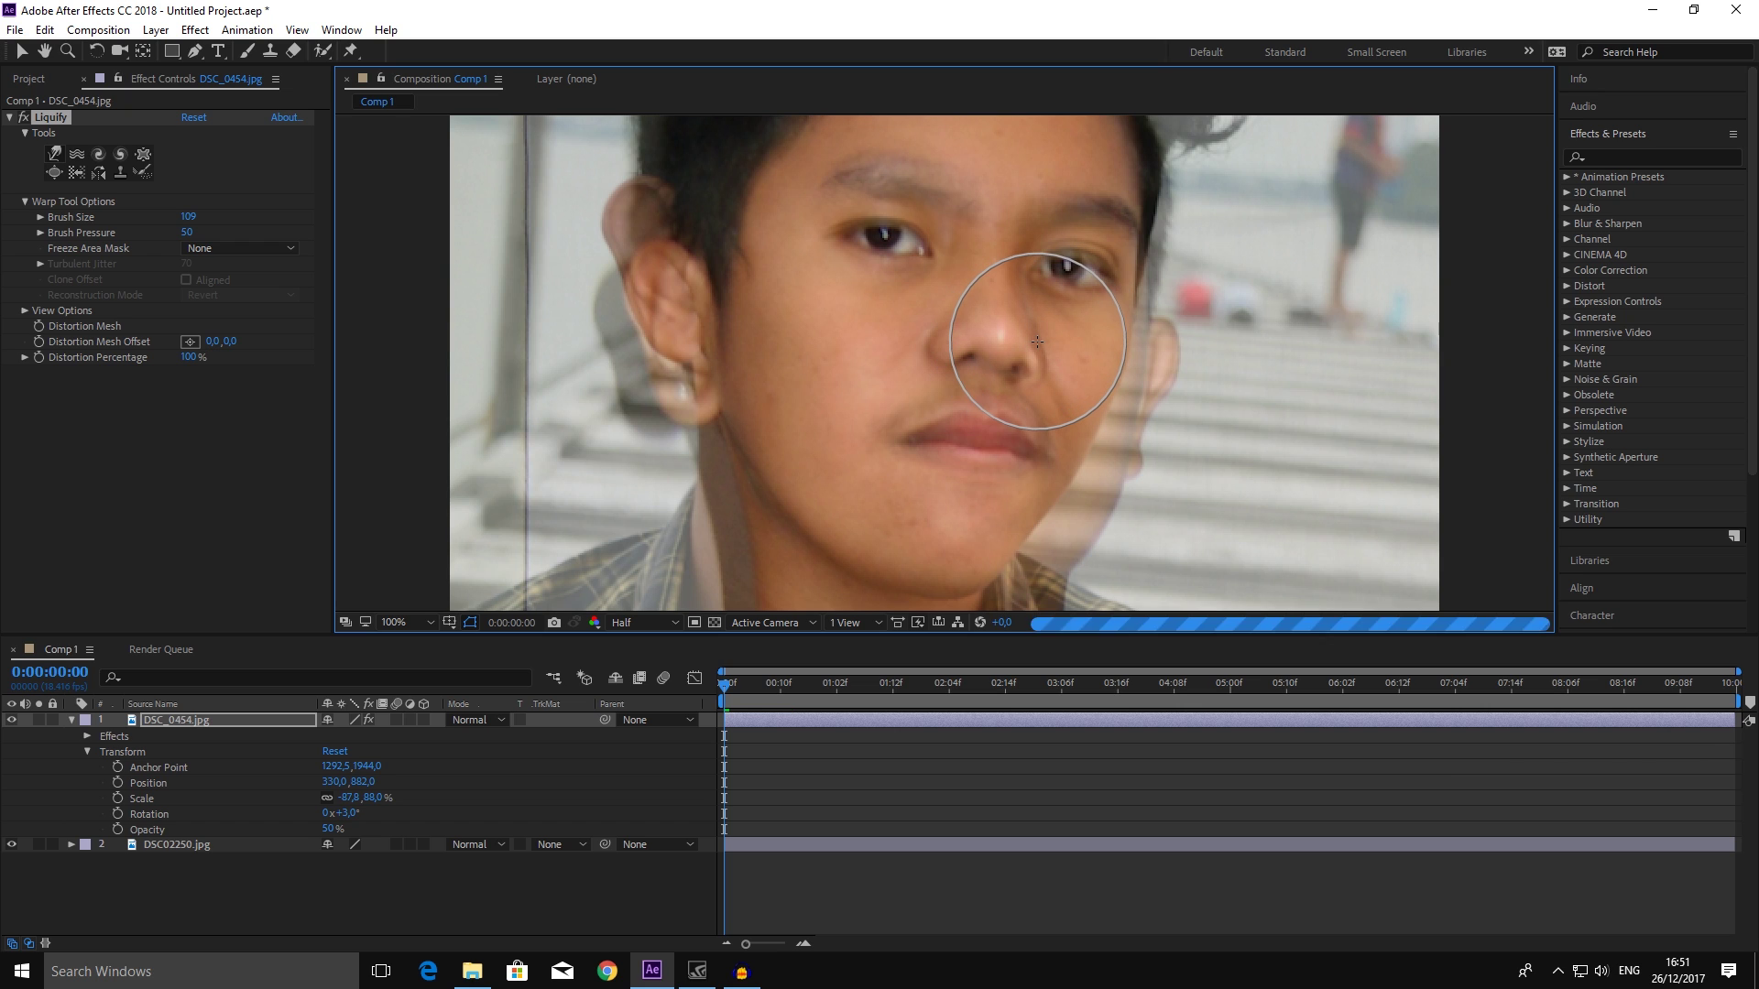
{"action": "left_click_drag", "start_coordinate": [751, 362], "coordinate": [835, 383]}
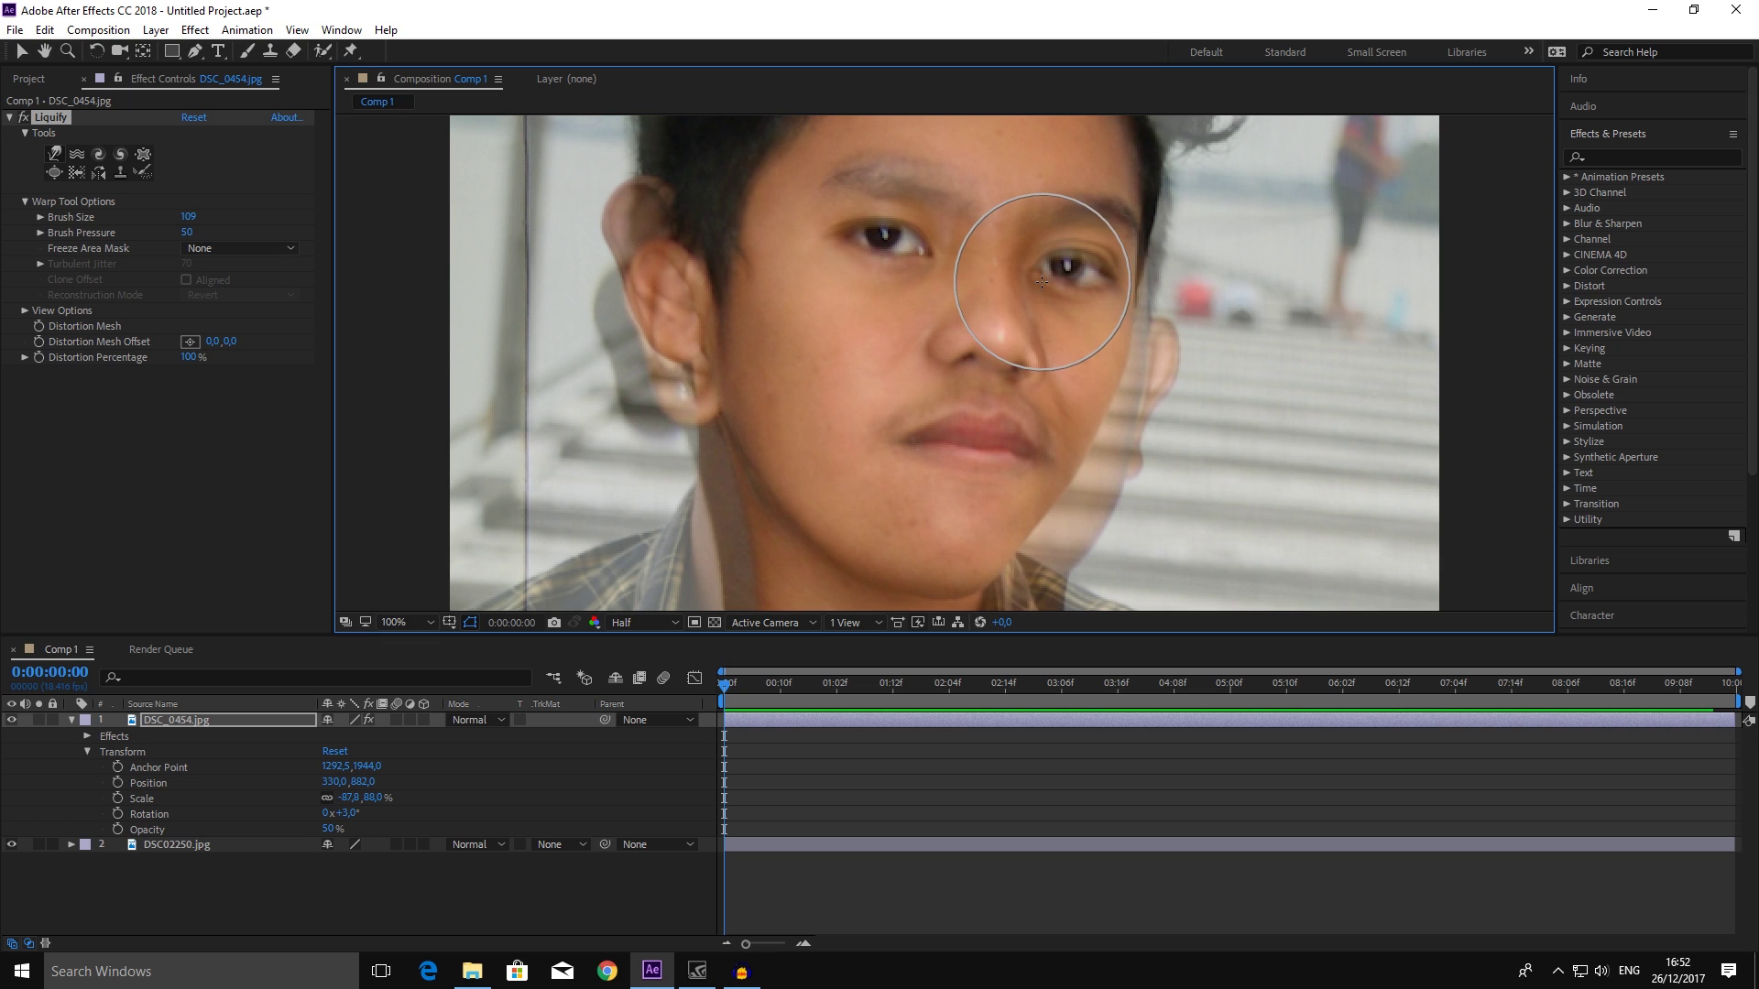
{"action": "left_click", "coordinate": [1076, 267]}
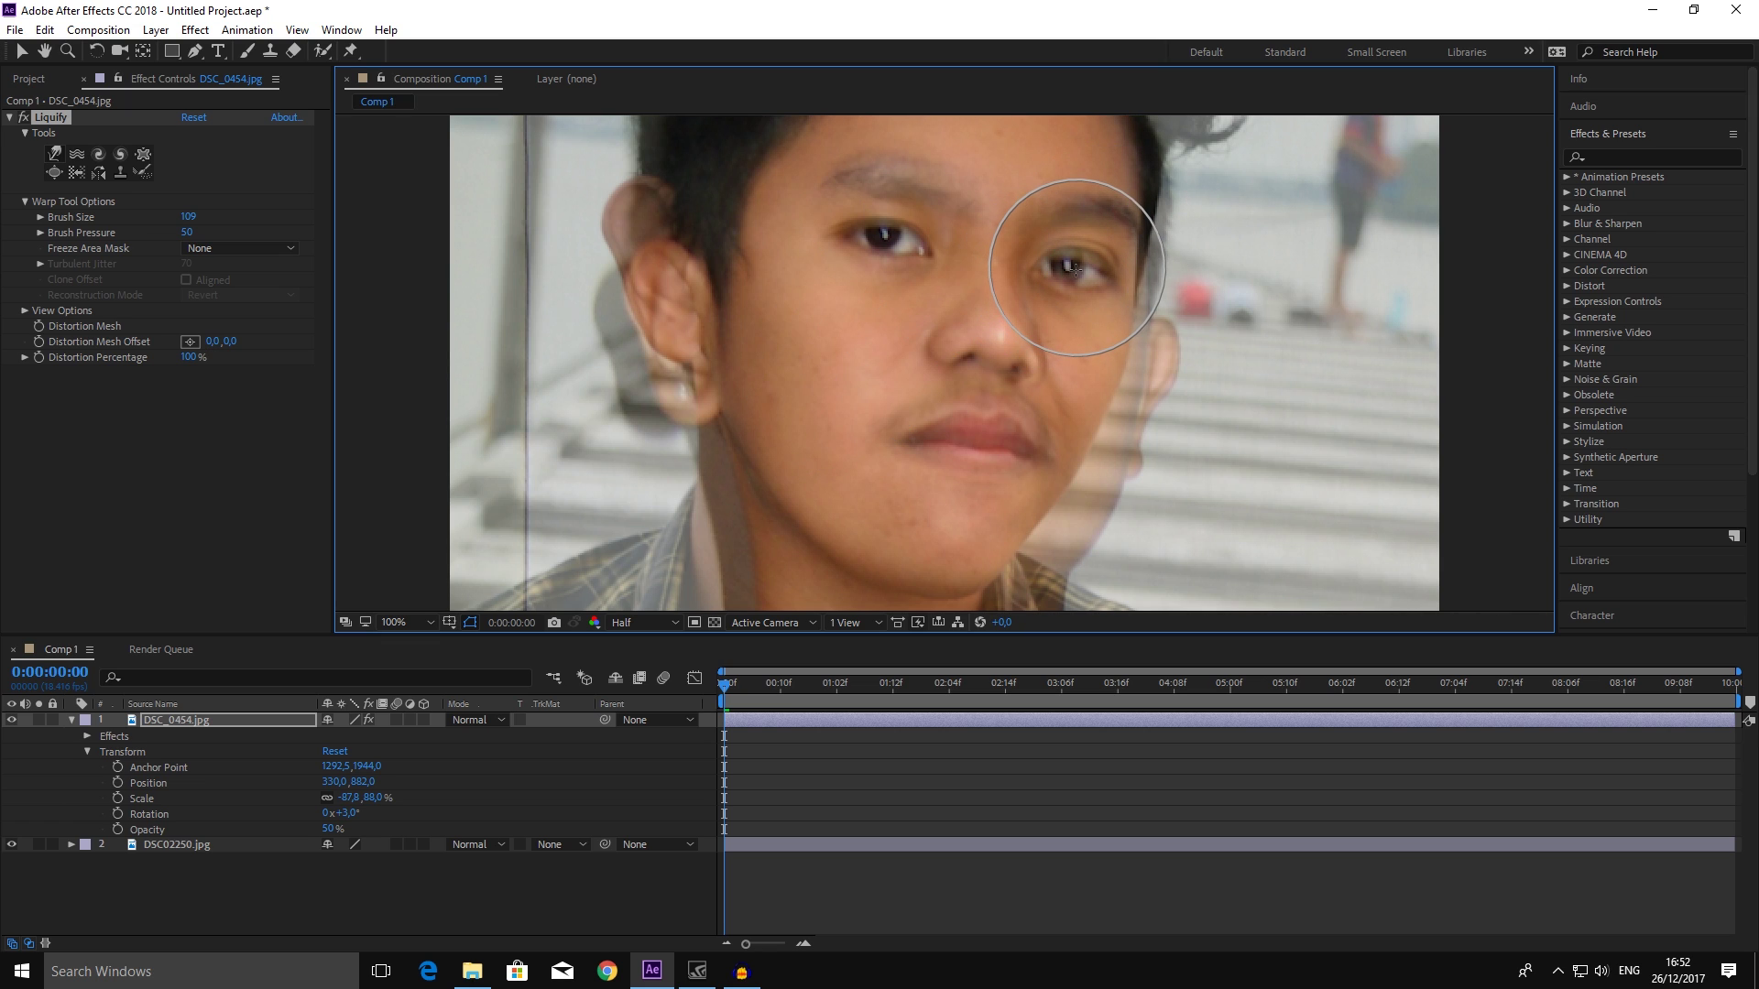
{"action": "left_click", "coordinate": [1074, 270]}
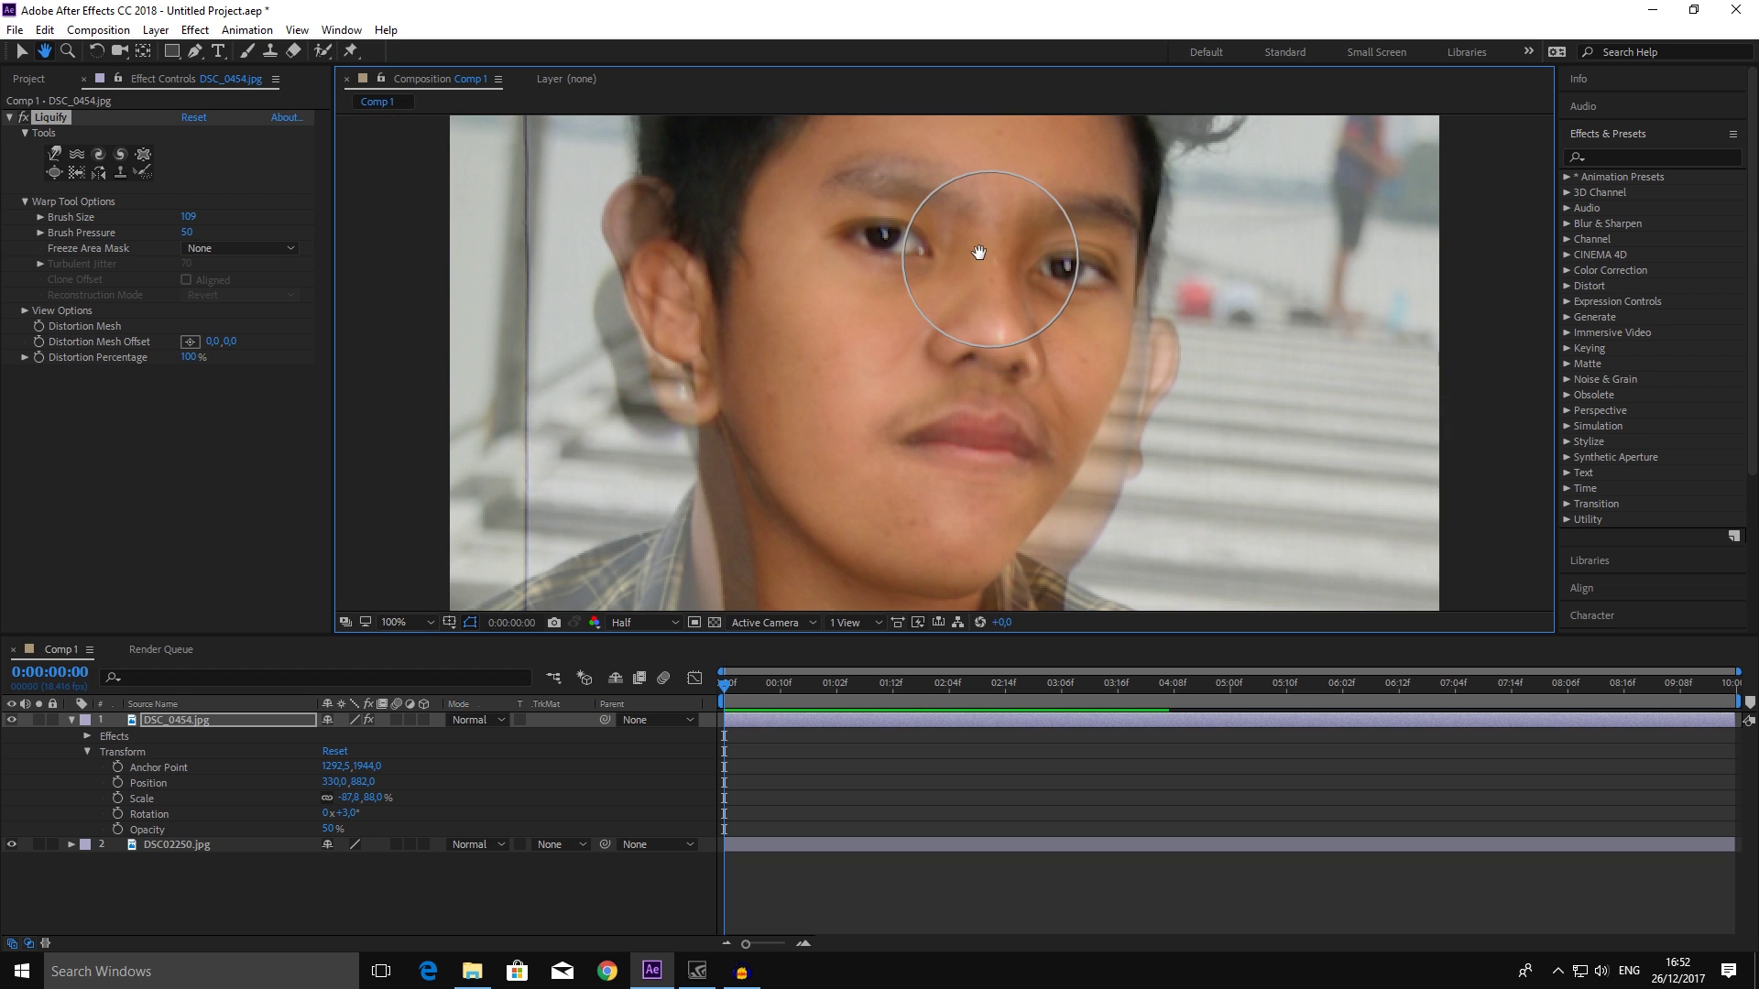
{"action": "left_click_drag", "start_coordinate": [982, 240], "coordinate": [977, 363]}
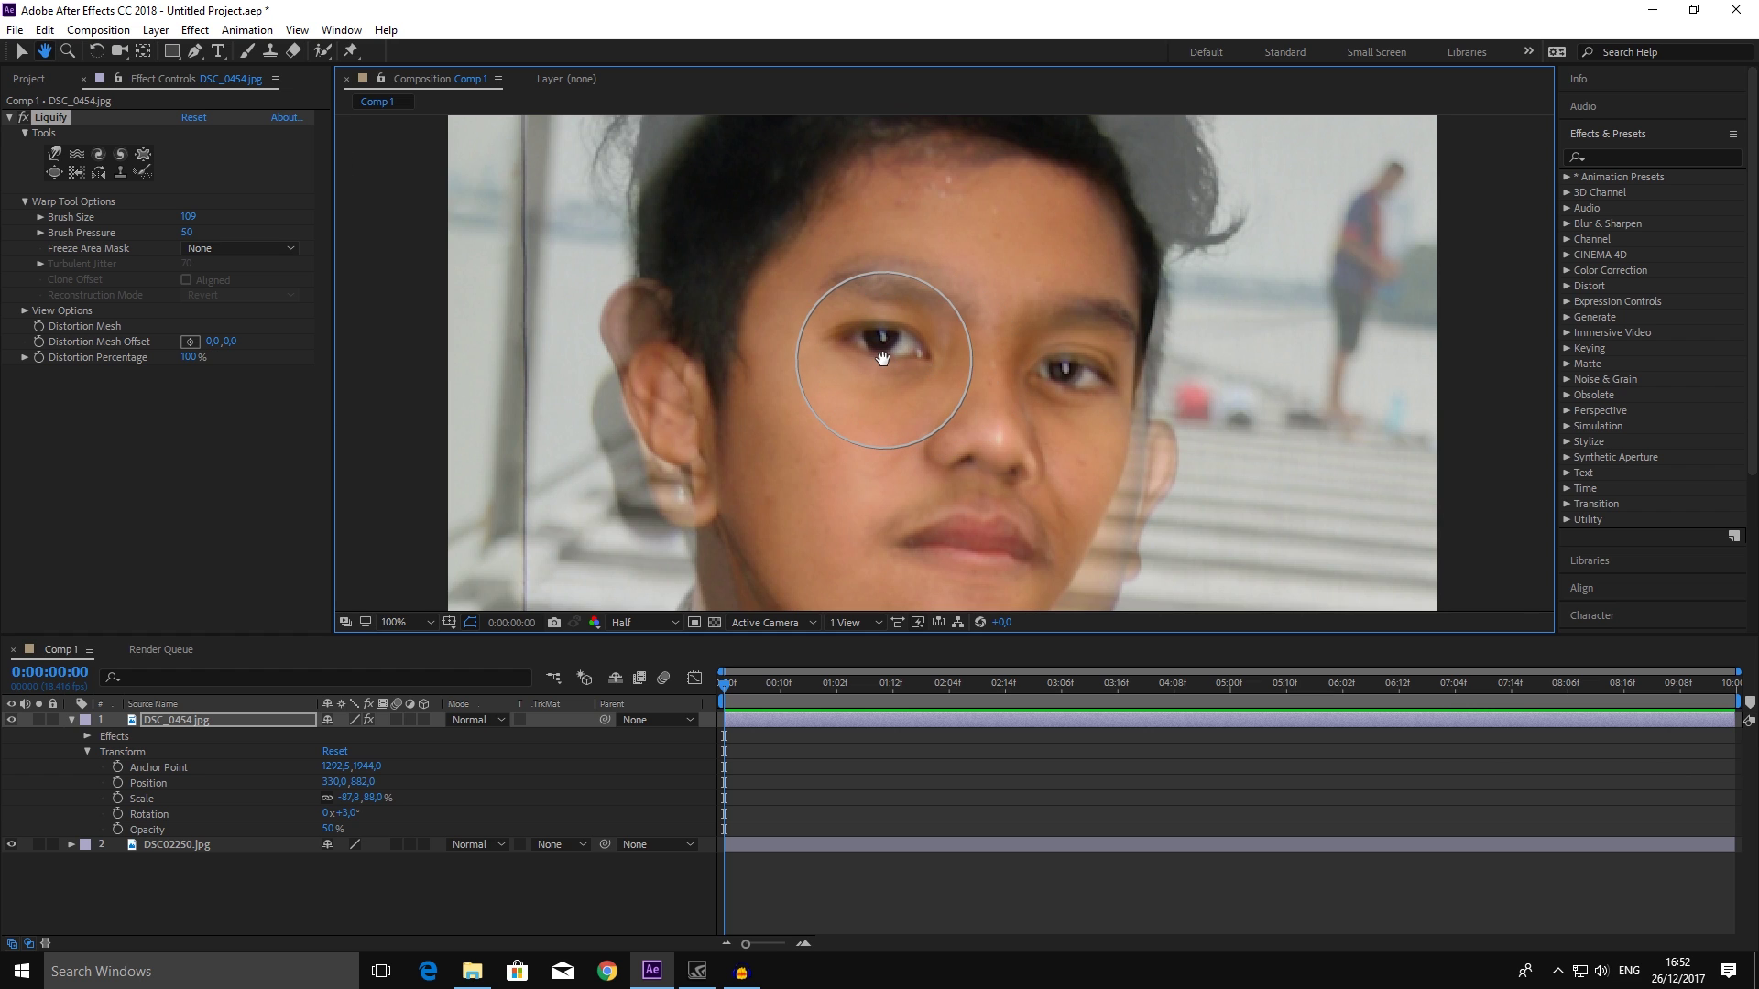
{"action": "left_click_drag", "start_coordinate": [875, 351], "coordinate": [890, 316]}
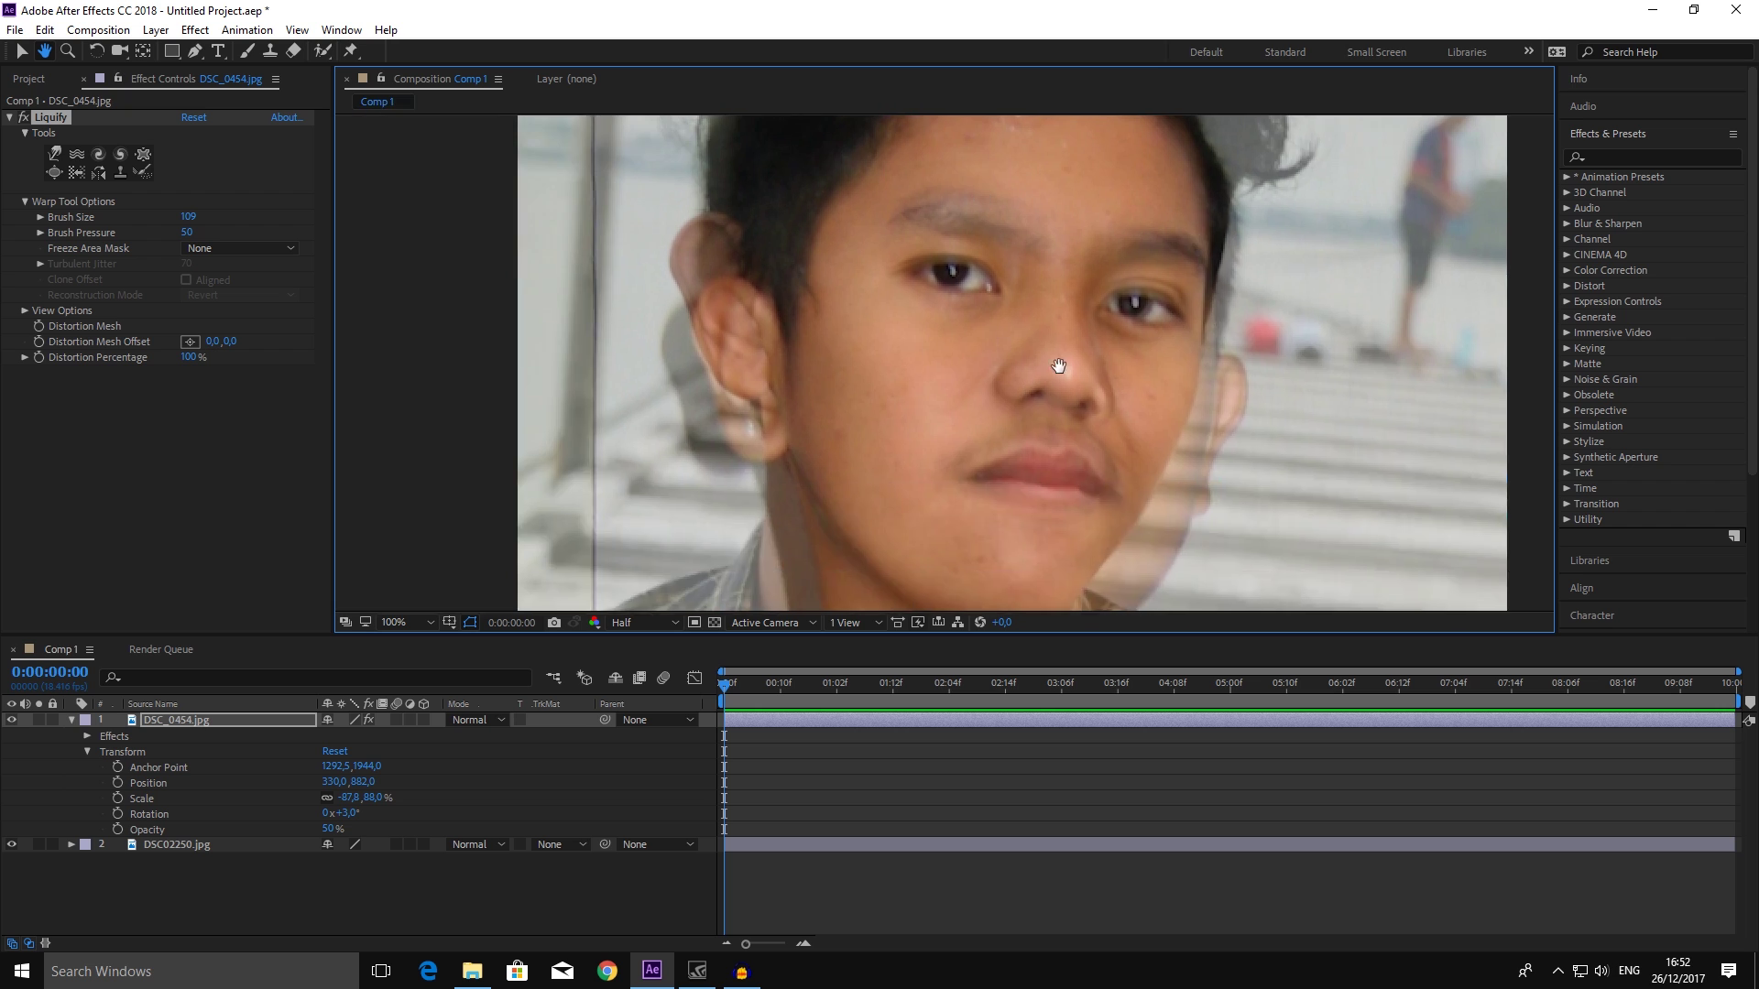
- Shrink the warp brush to 39 and reshape both eyes to match the face beneath
{"action": "scroll", "coordinate": [968, 340], "scroll_direction": "up", "scroll_amount": 1}
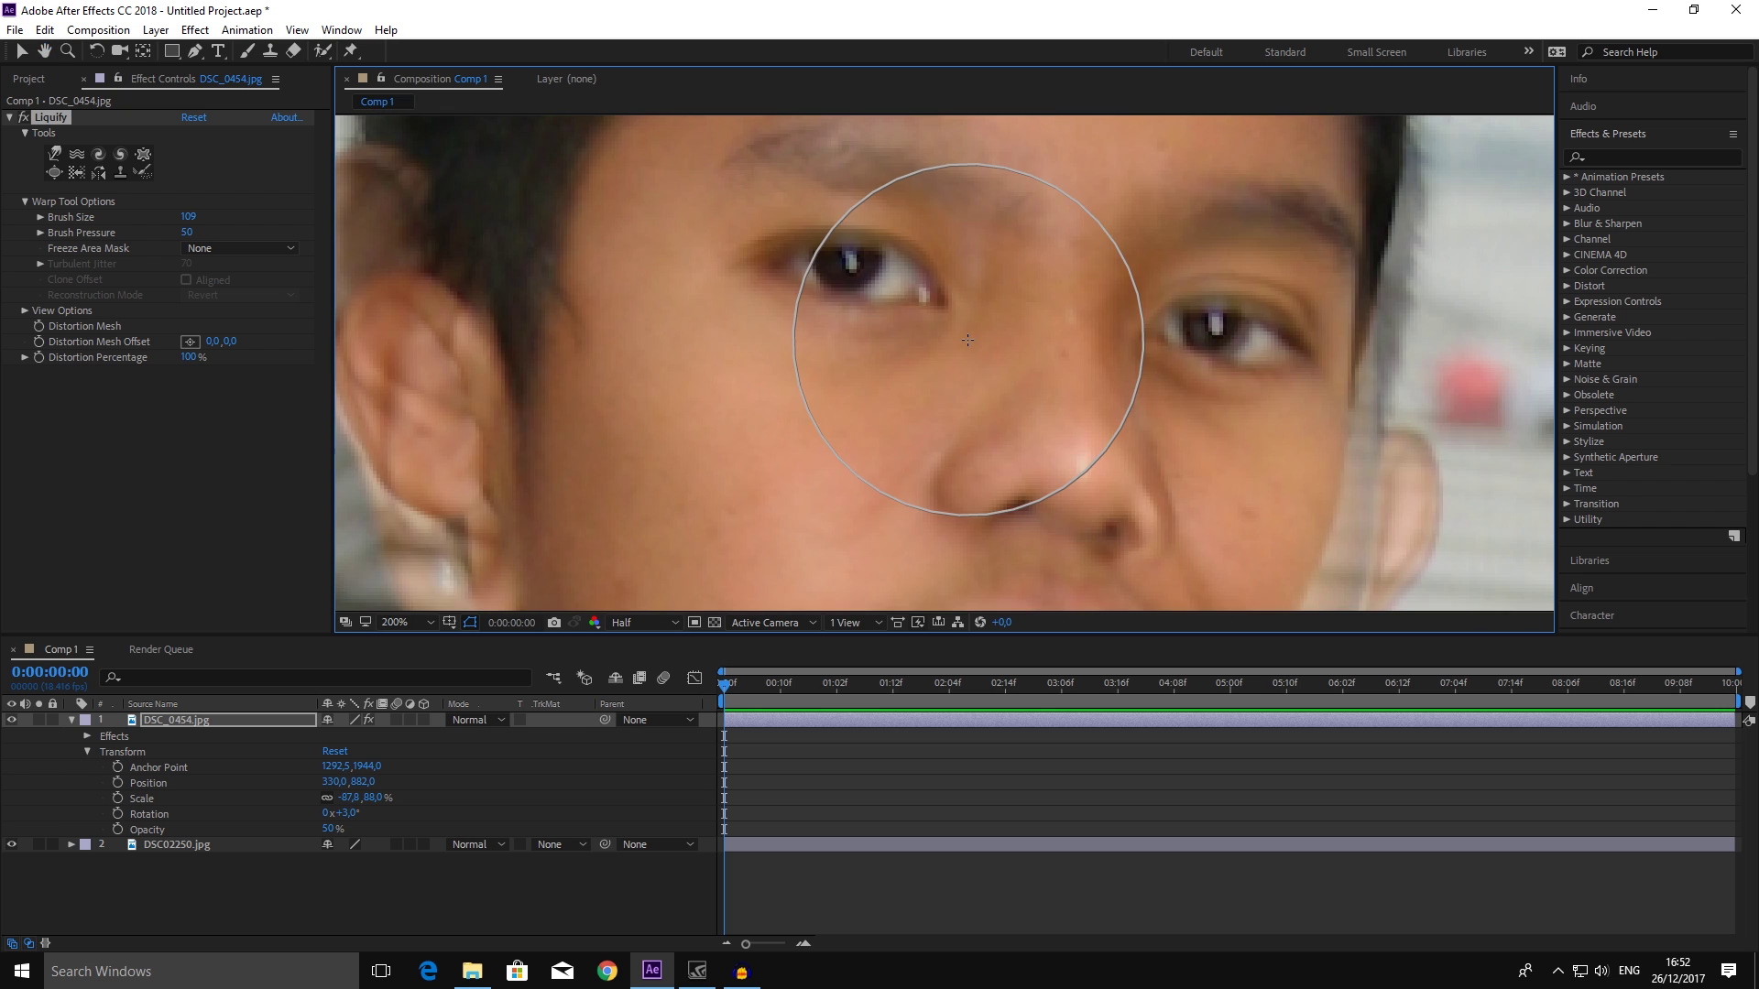
{"action": "left_click_drag", "start_coordinate": [993, 282], "coordinate": [954, 314]}
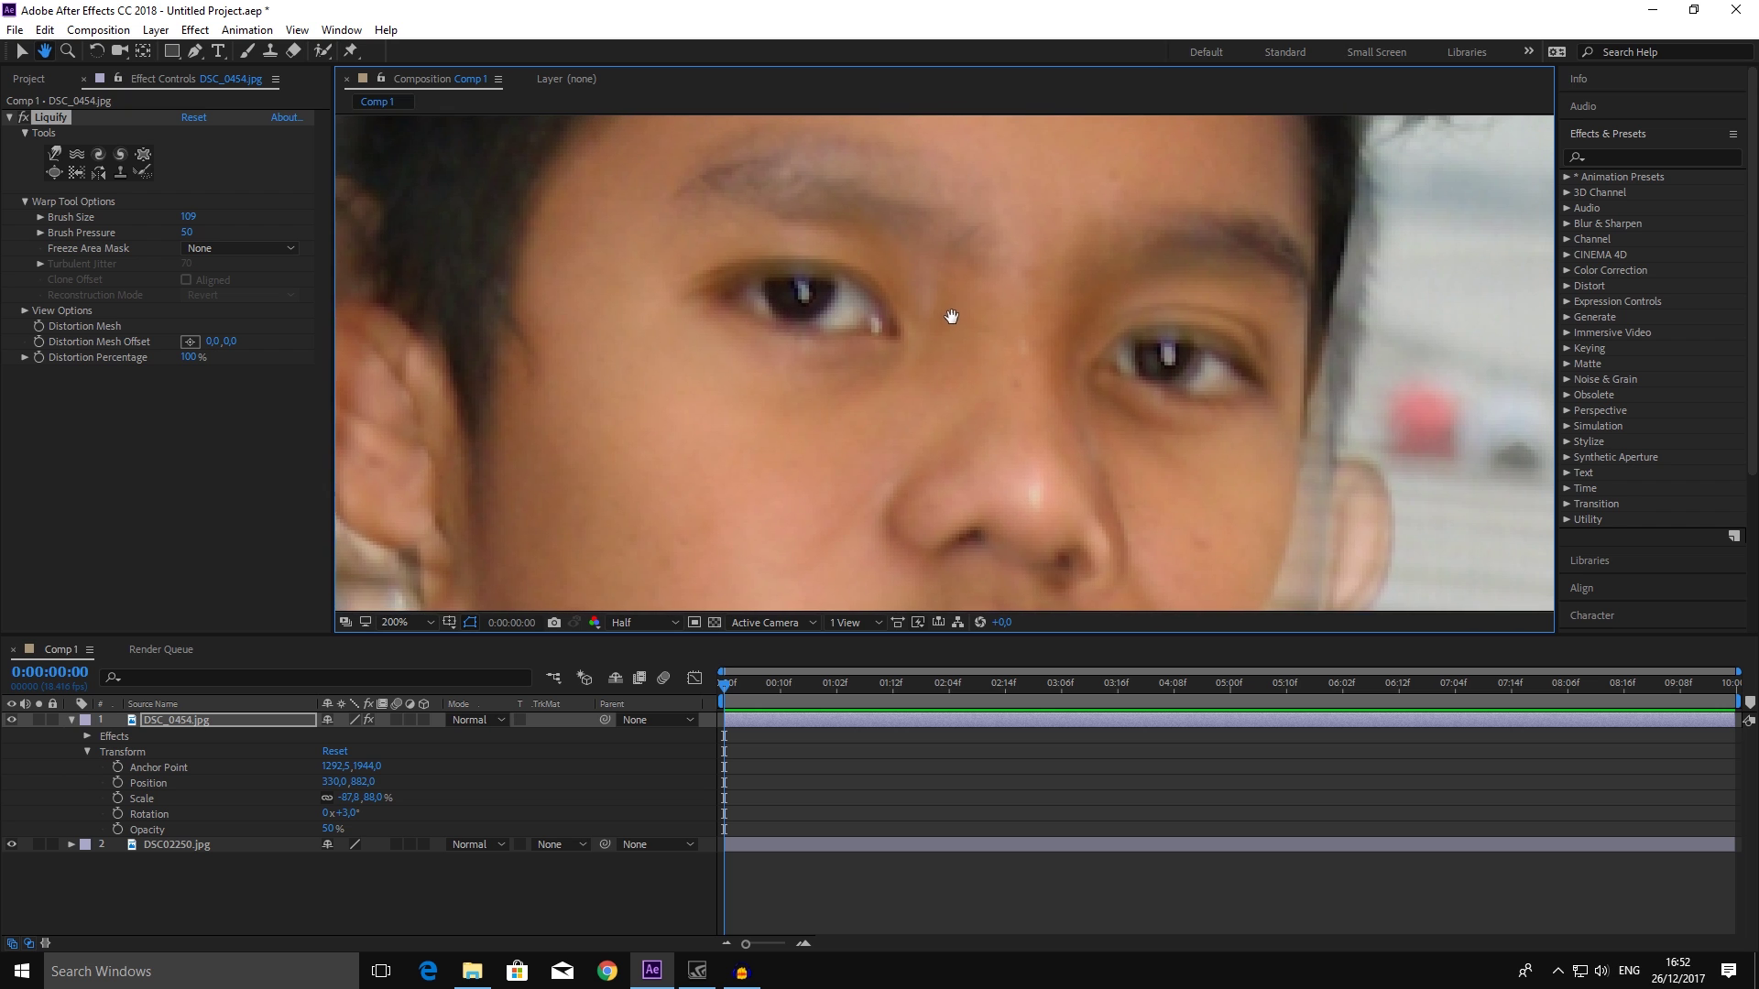
{"action": "left_click_drag", "start_coordinate": [194, 215], "coordinate": [166, 218]}
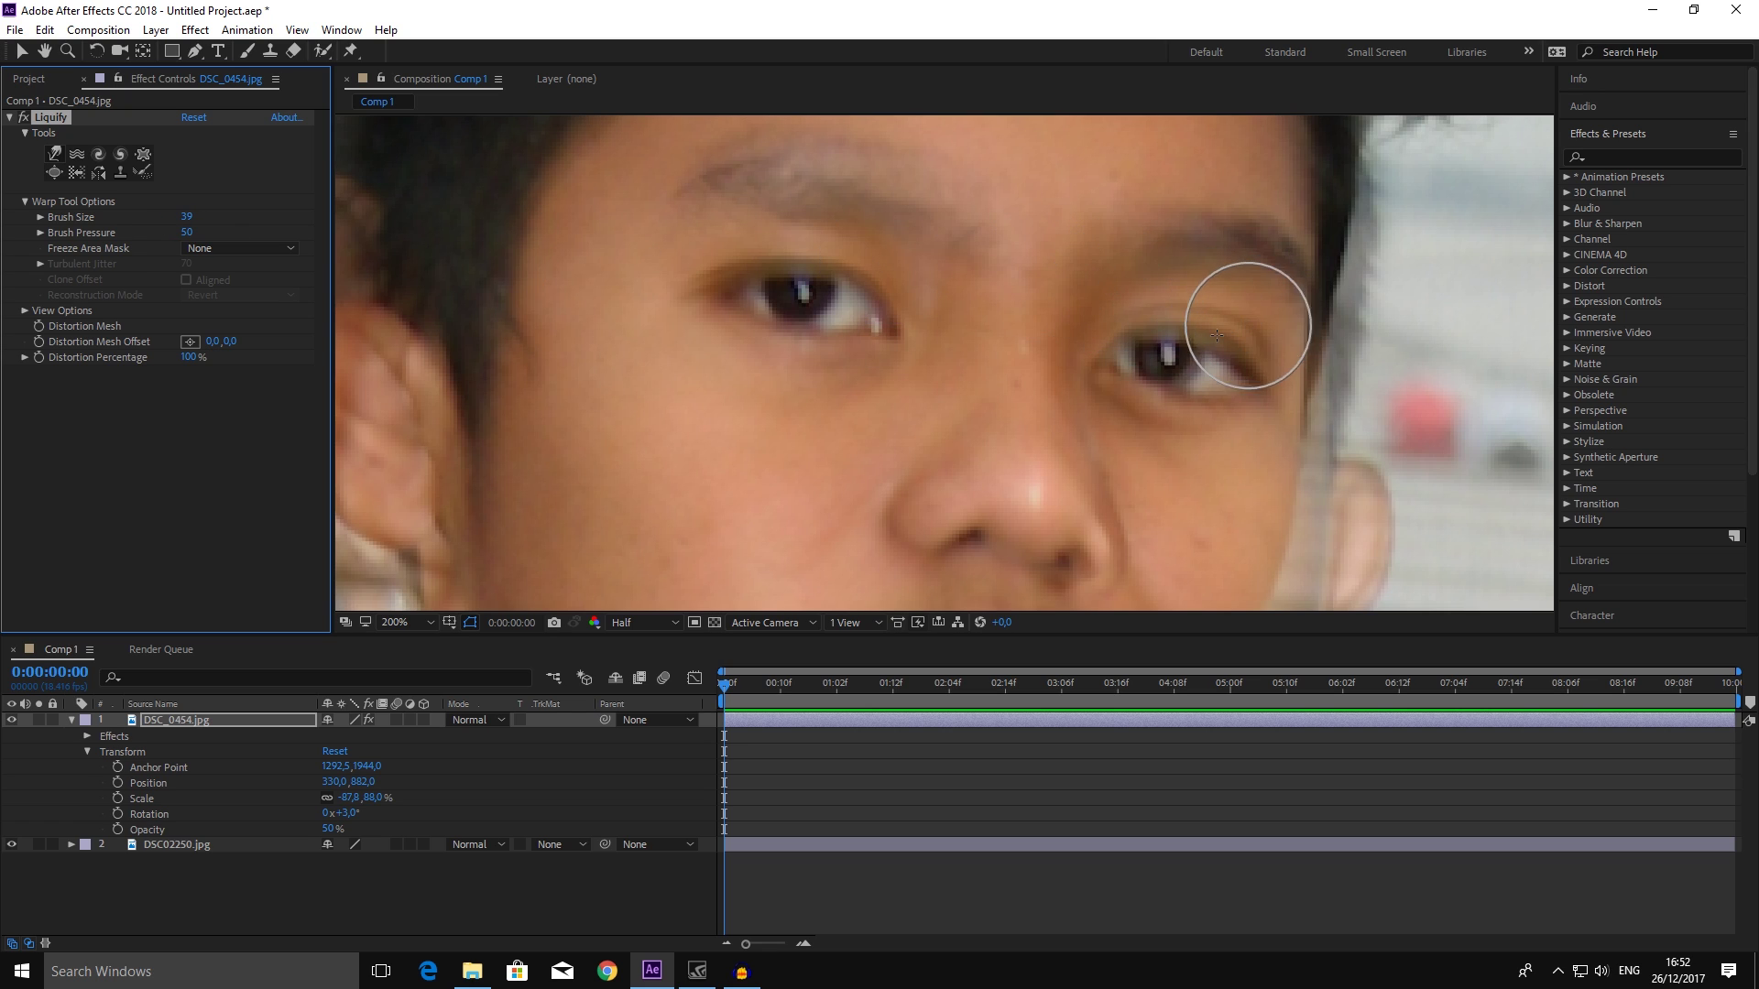
{"action": "left_click_drag", "start_coordinate": [1176, 366], "coordinate": [1189, 311]}
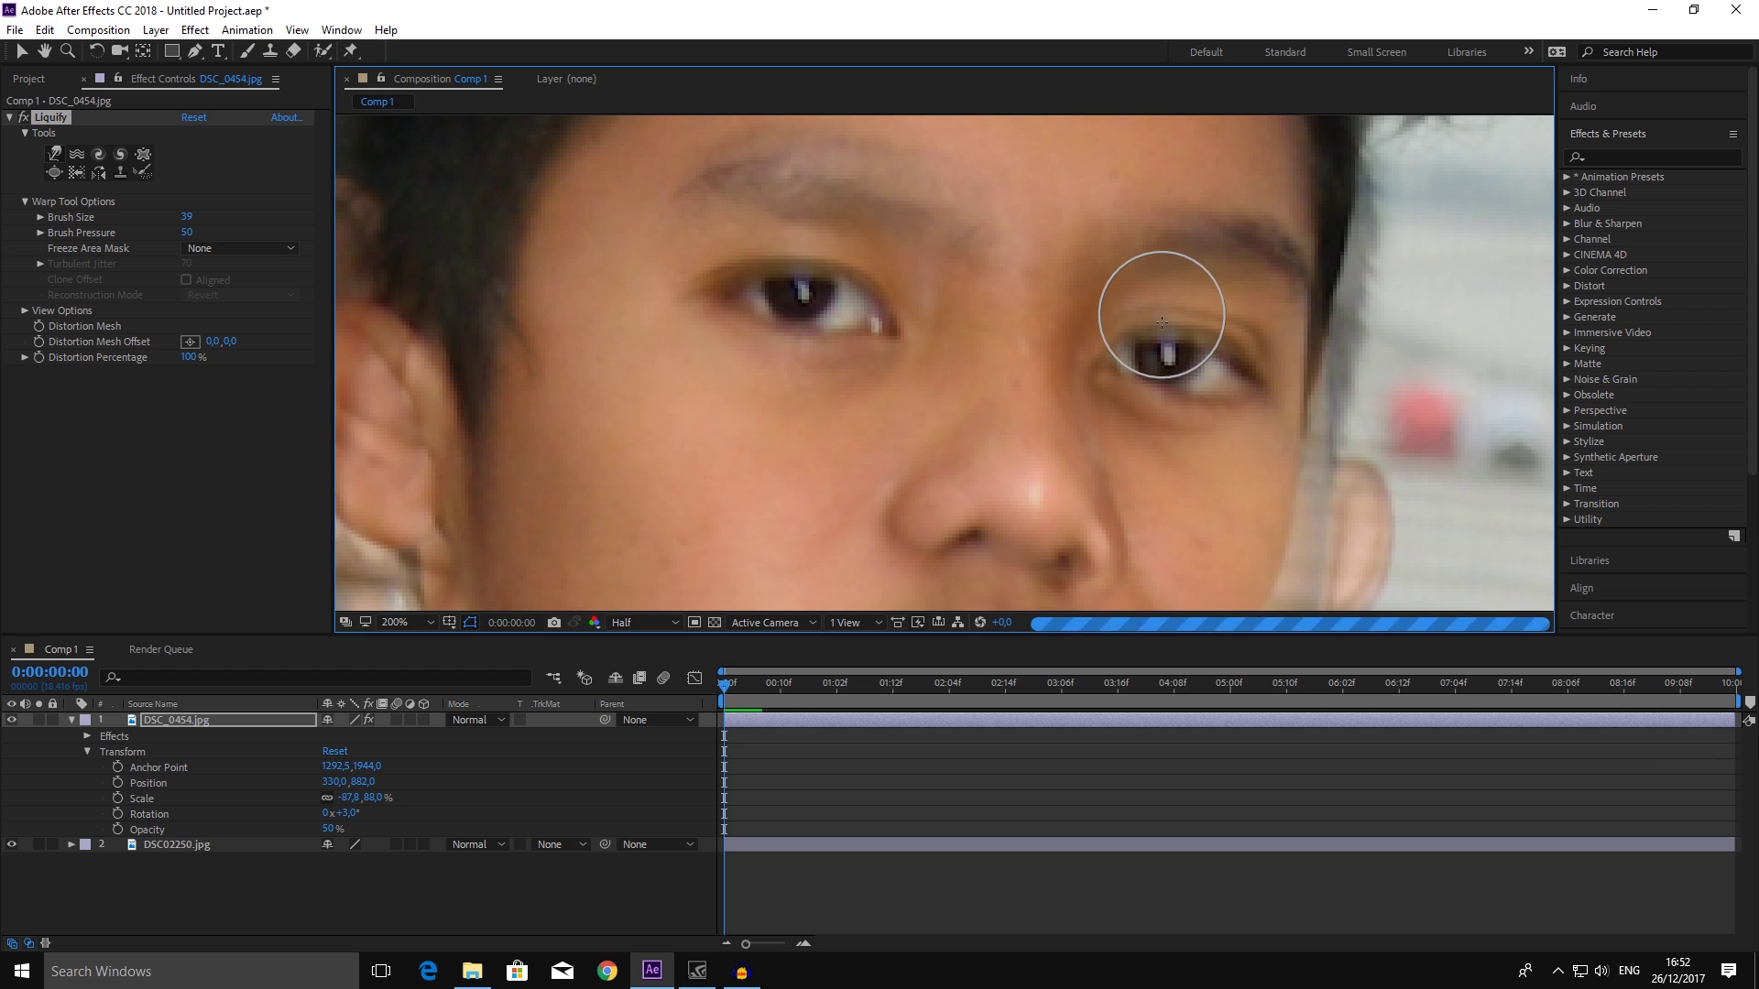
{"action": "left_click_drag", "start_coordinate": [1188, 311], "coordinate": [1263, 334]}
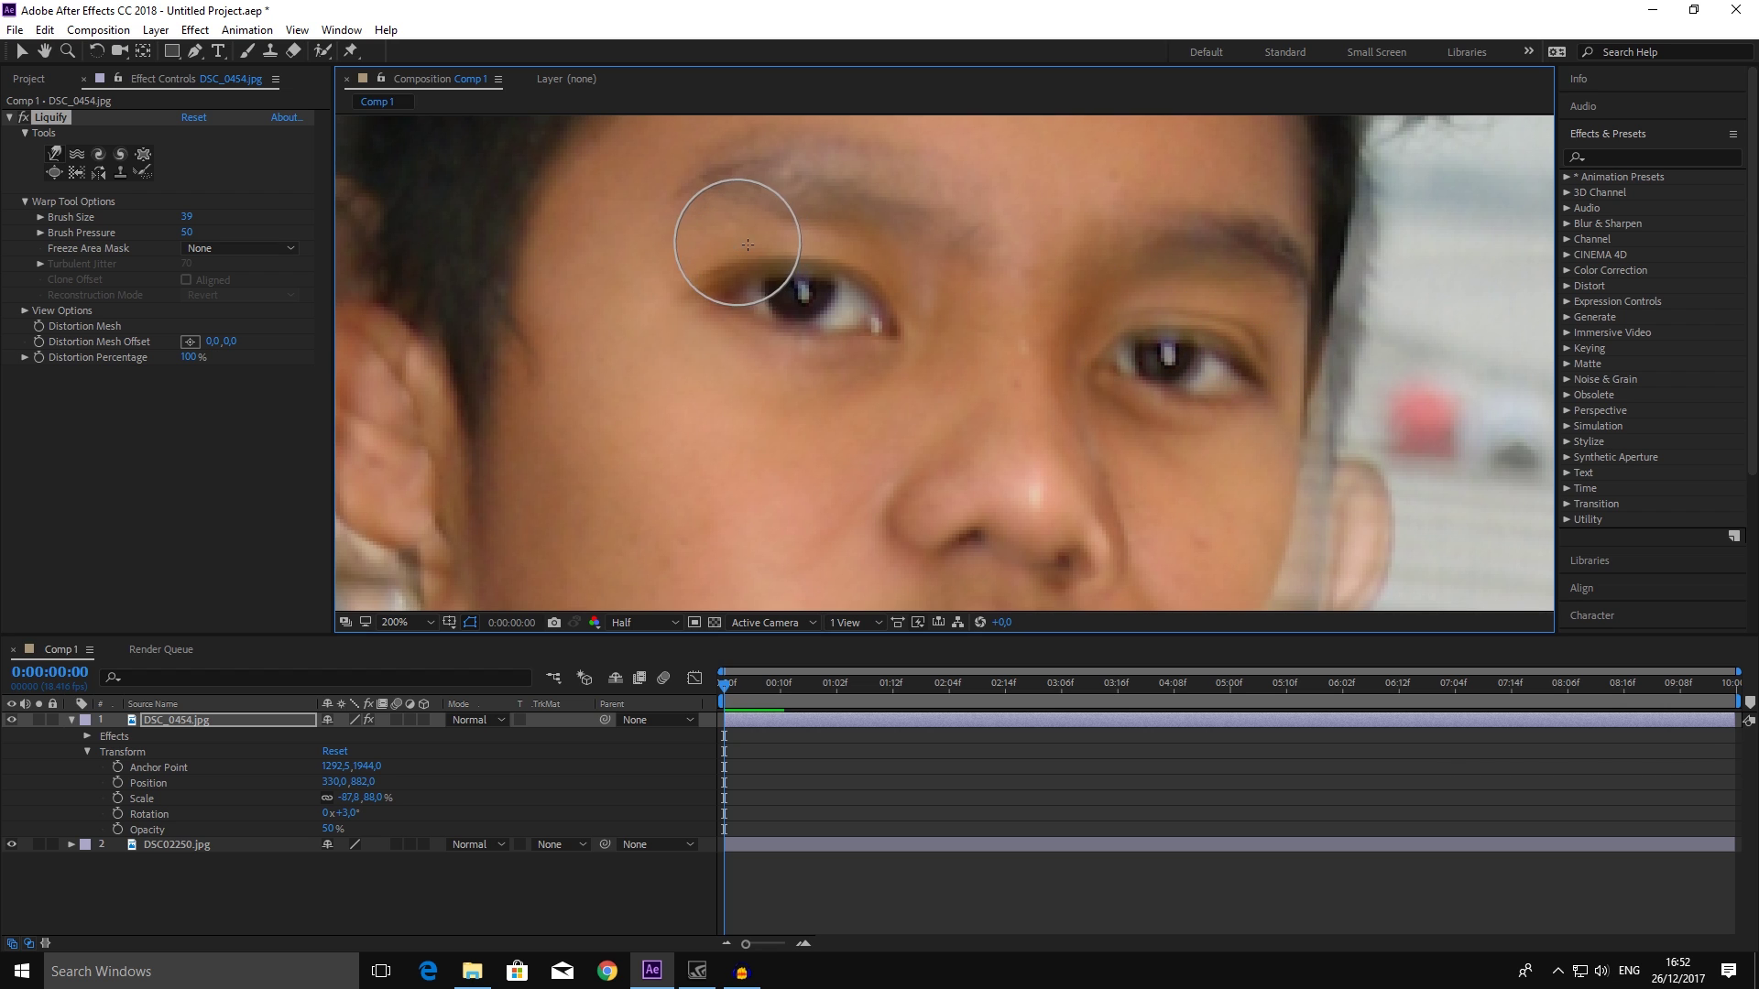
{"action": "left_click_drag", "start_coordinate": [773, 294], "coordinate": [794, 278]}
- Raise the warp brush to 55 and reshape the eyebrow into a thinner arch
{"action": "key", "text": "h"}
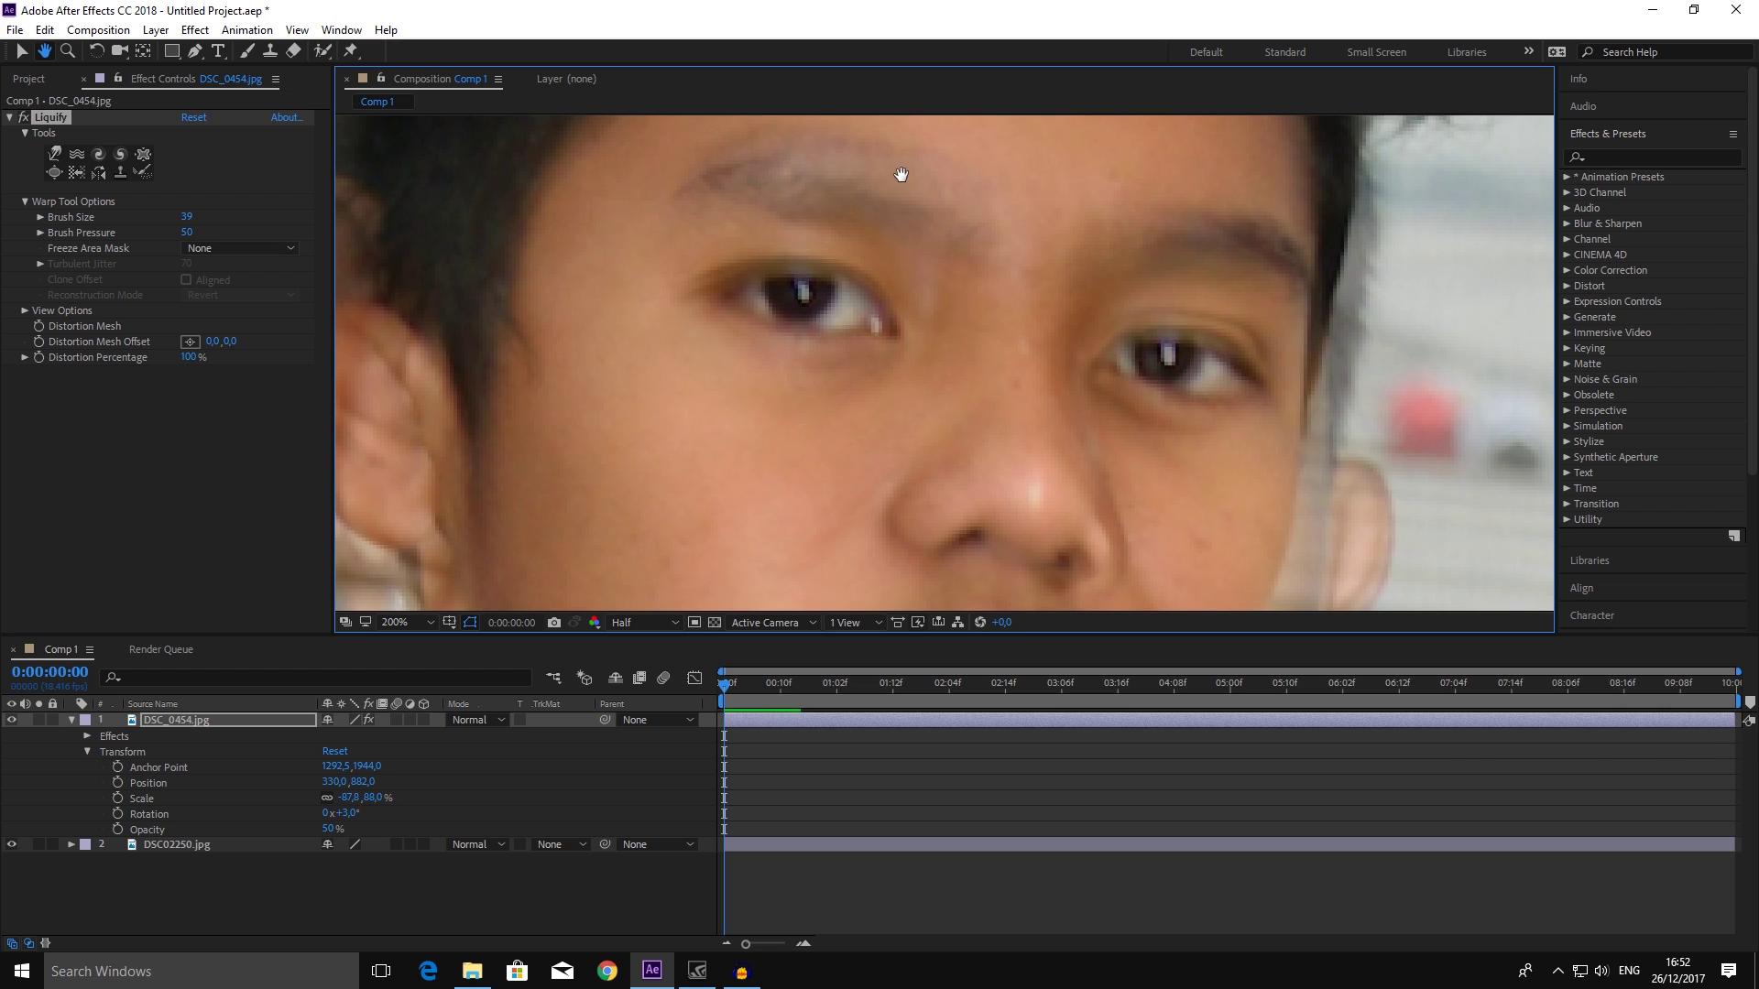
{"action": "left_click_drag", "start_coordinate": [899, 173], "coordinate": [867, 284]}
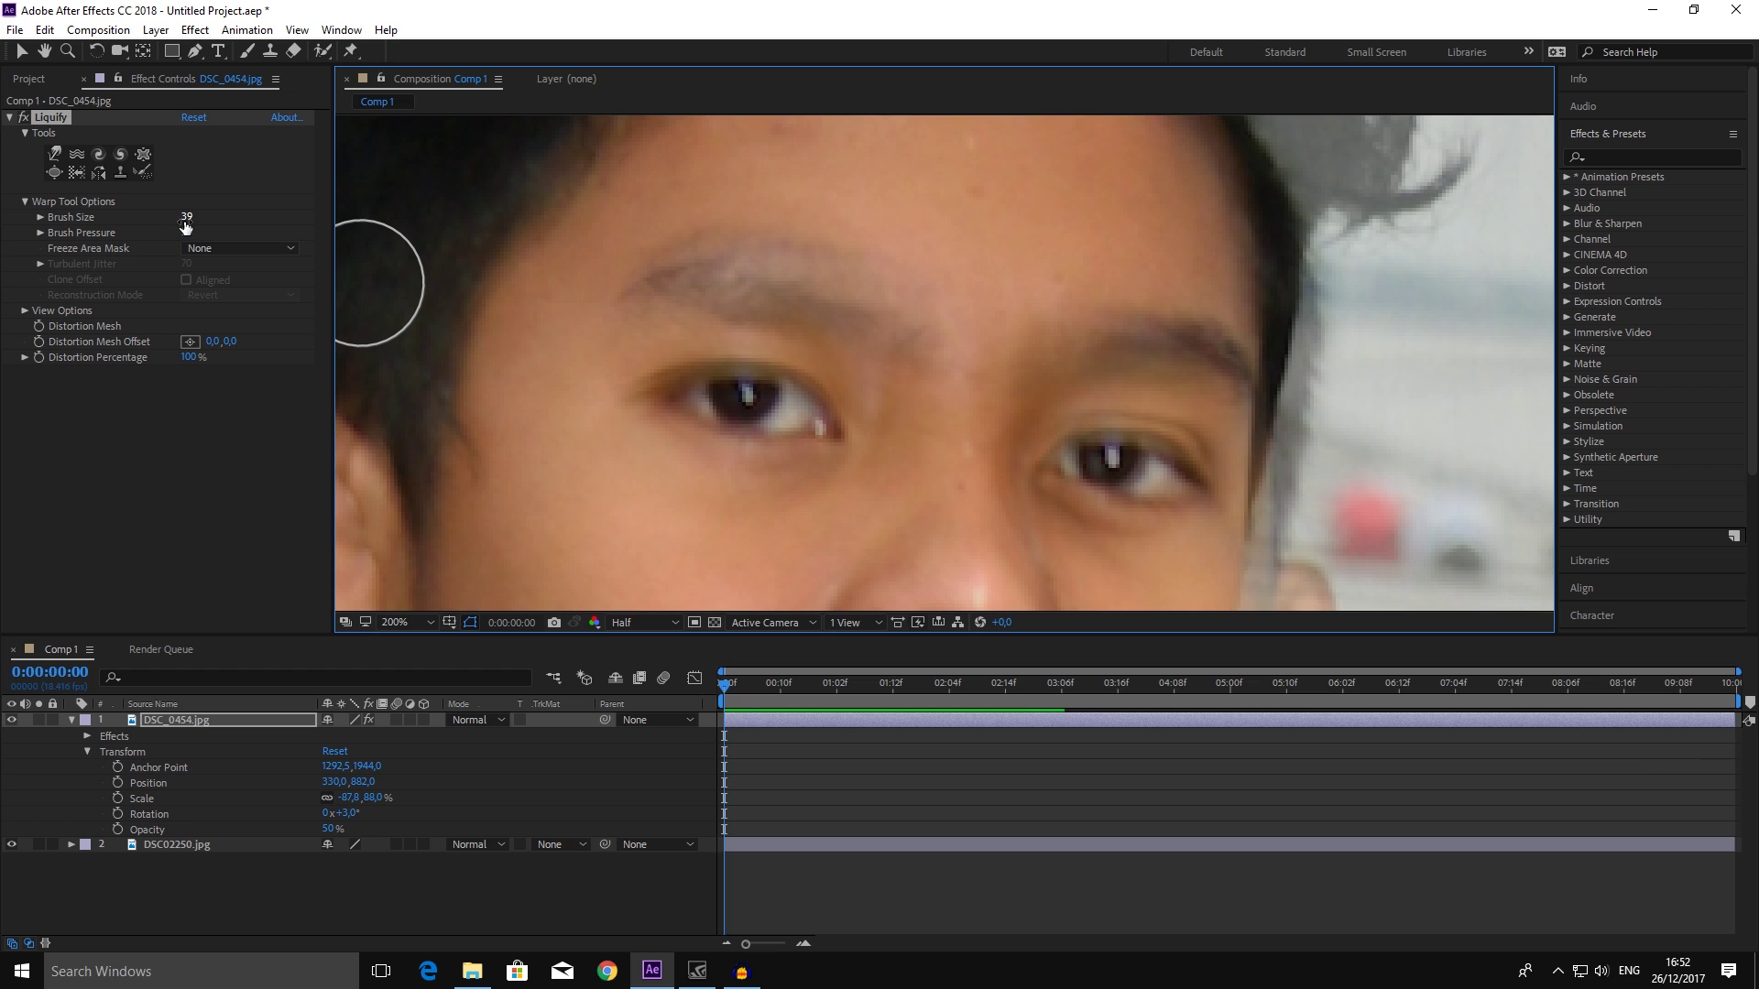
{"action": "left_click_drag", "start_coordinate": [186, 218], "coordinate": [198, 221]}
{"action": "left_click_drag", "start_coordinate": [770, 244], "coordinate": [827, 277]}
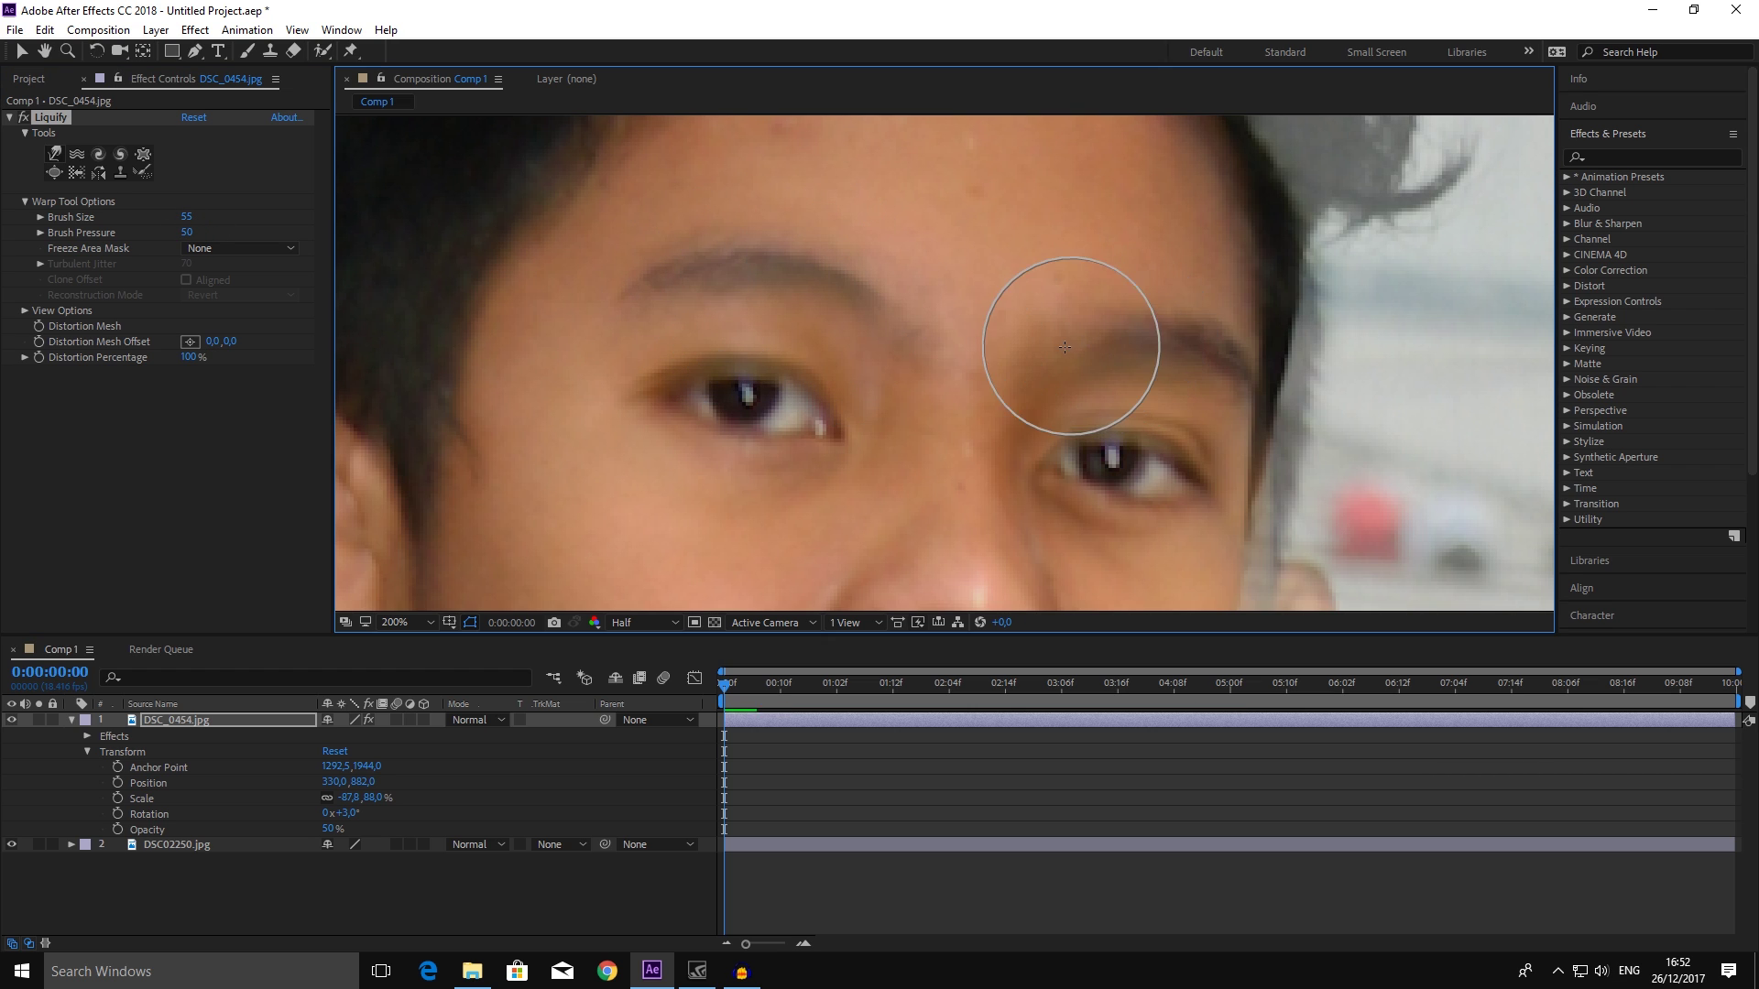
{"action": "scroll", "coordinate": [1060, 314], "scroll_direction": "down", "scroll_amount": 2}
{"action": "scroll", "coordinate": [1044, 342], "scroll_direction": "down", "scroll_amount": 2}
{"action": "scroll", "coordinate": [1060, 347], "scroll_direction": "up", "scroll_amount": 2}
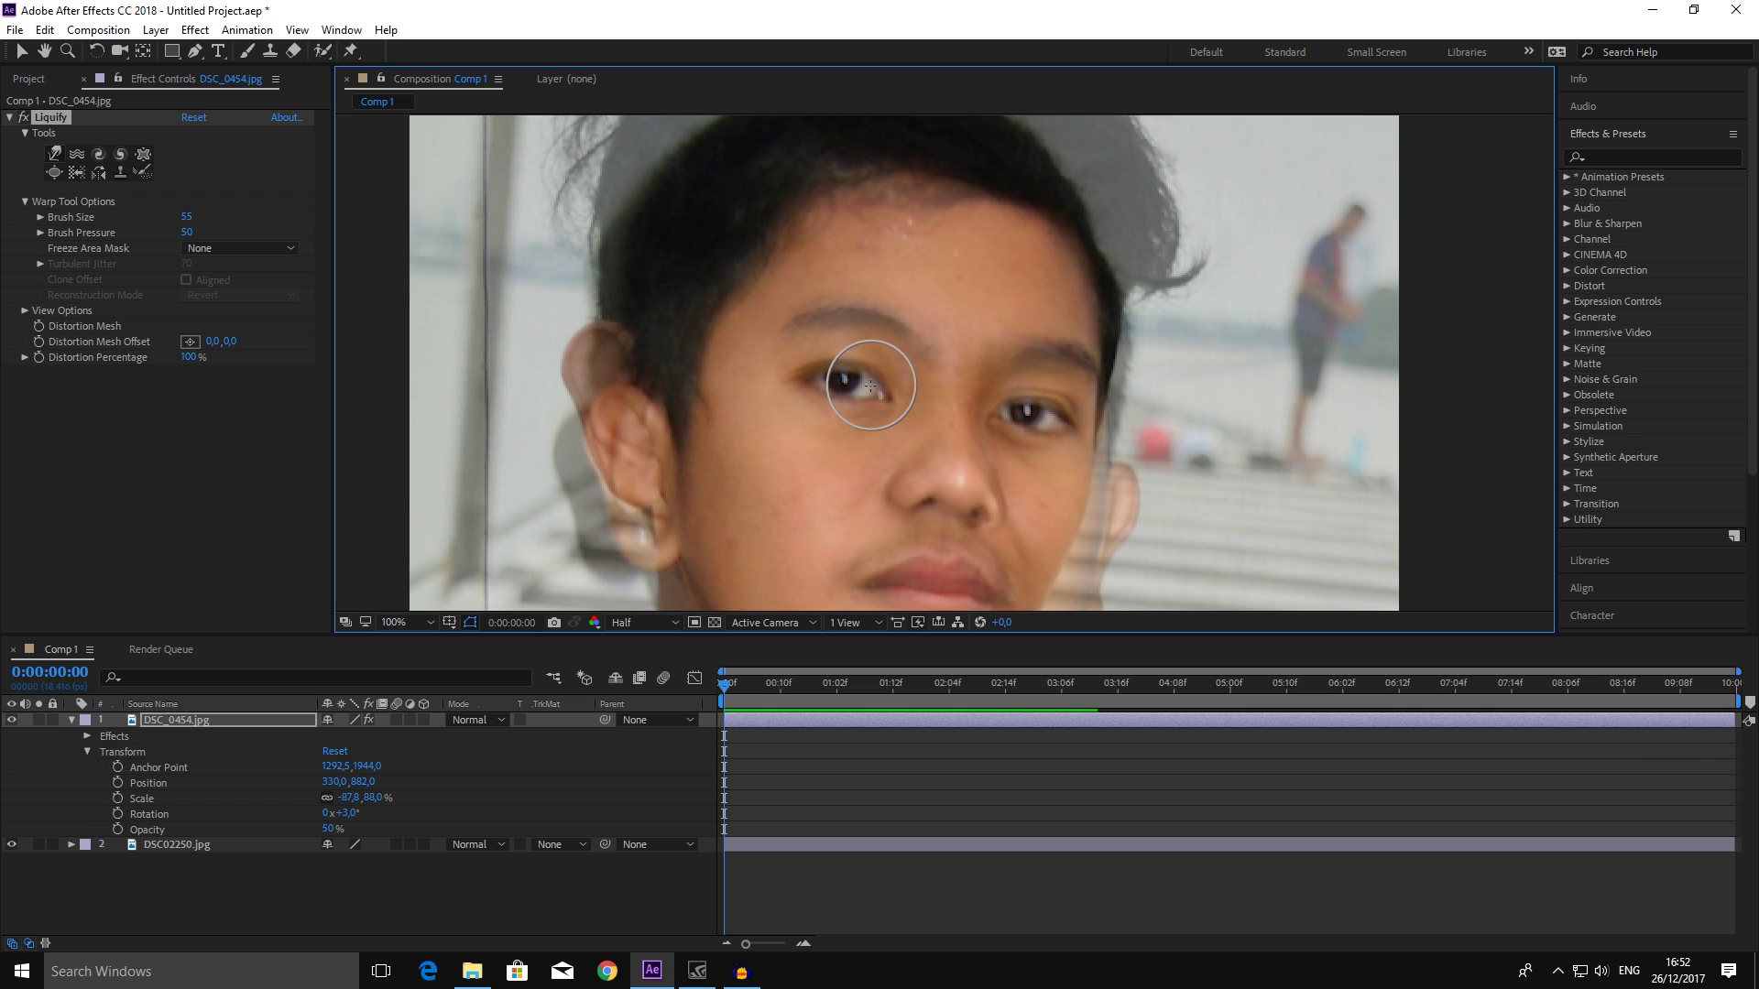
- Pan and zoom the view around the nose and lips, then recentre the whole image
{"action": "left_click_drag", "start_coordinate": [967, 492], "coordinate": [875, 463]}
{"action": "scroll", "coordinate": [824, 449], "scroll_direction": "up", "scroll_amount": 1}
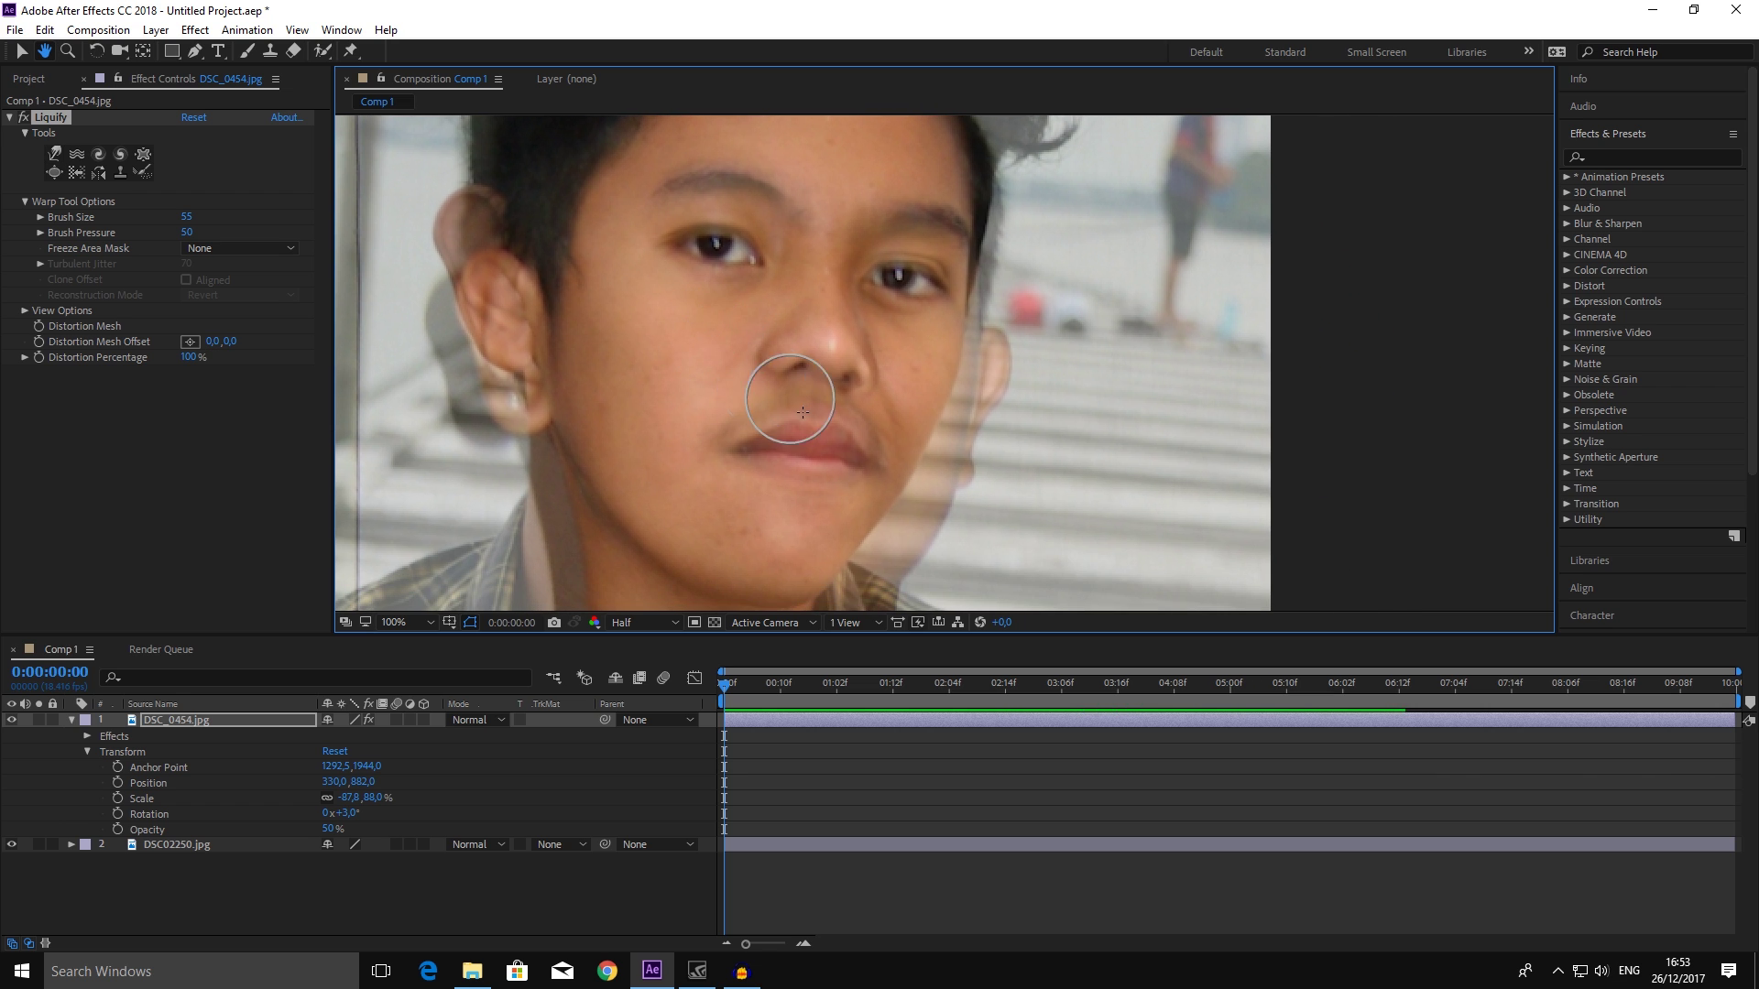
{"action": "scroll", "coordinate": [788, 440], "scroll_direction": "up", "scroll_amount": 1}
{"action": "mouse_move", "coordinate": [756, 431]}
{"action": "left_mouse_down"}
{"action": "mouse_move", "coordinate": [811, 359]}
{"action": "mouse_move", "coordinate": [706, 440]}
{"action": "mouse_move", "coordinate": [872, 431]}
{"action": "mouse_move", "coordinate": [733, 471]}
{"action": "mouse_move", "coordinate": [825, 463]}
{"action": "mouse_move", "coordinate": [707, 459]}
{"action": "left_mouse_up"}
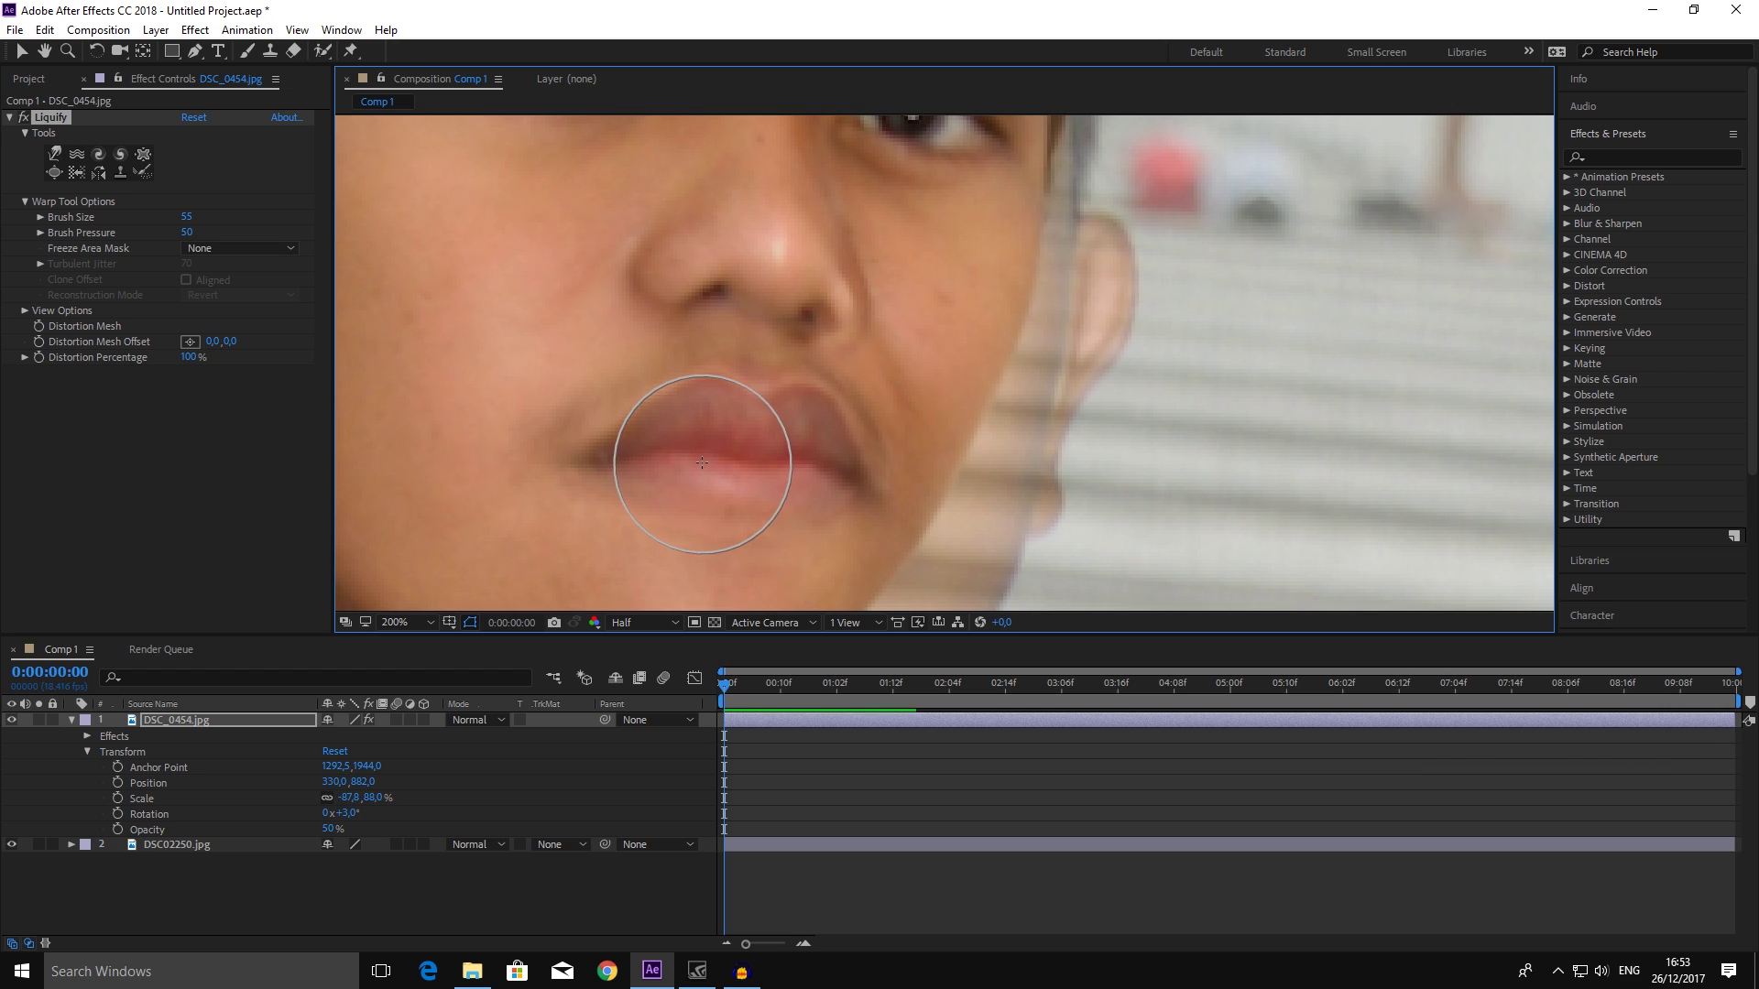
{"action": "scroll", "coordinate": [971, 458], "scroll_direction": "down", "scroll_amount": 4}
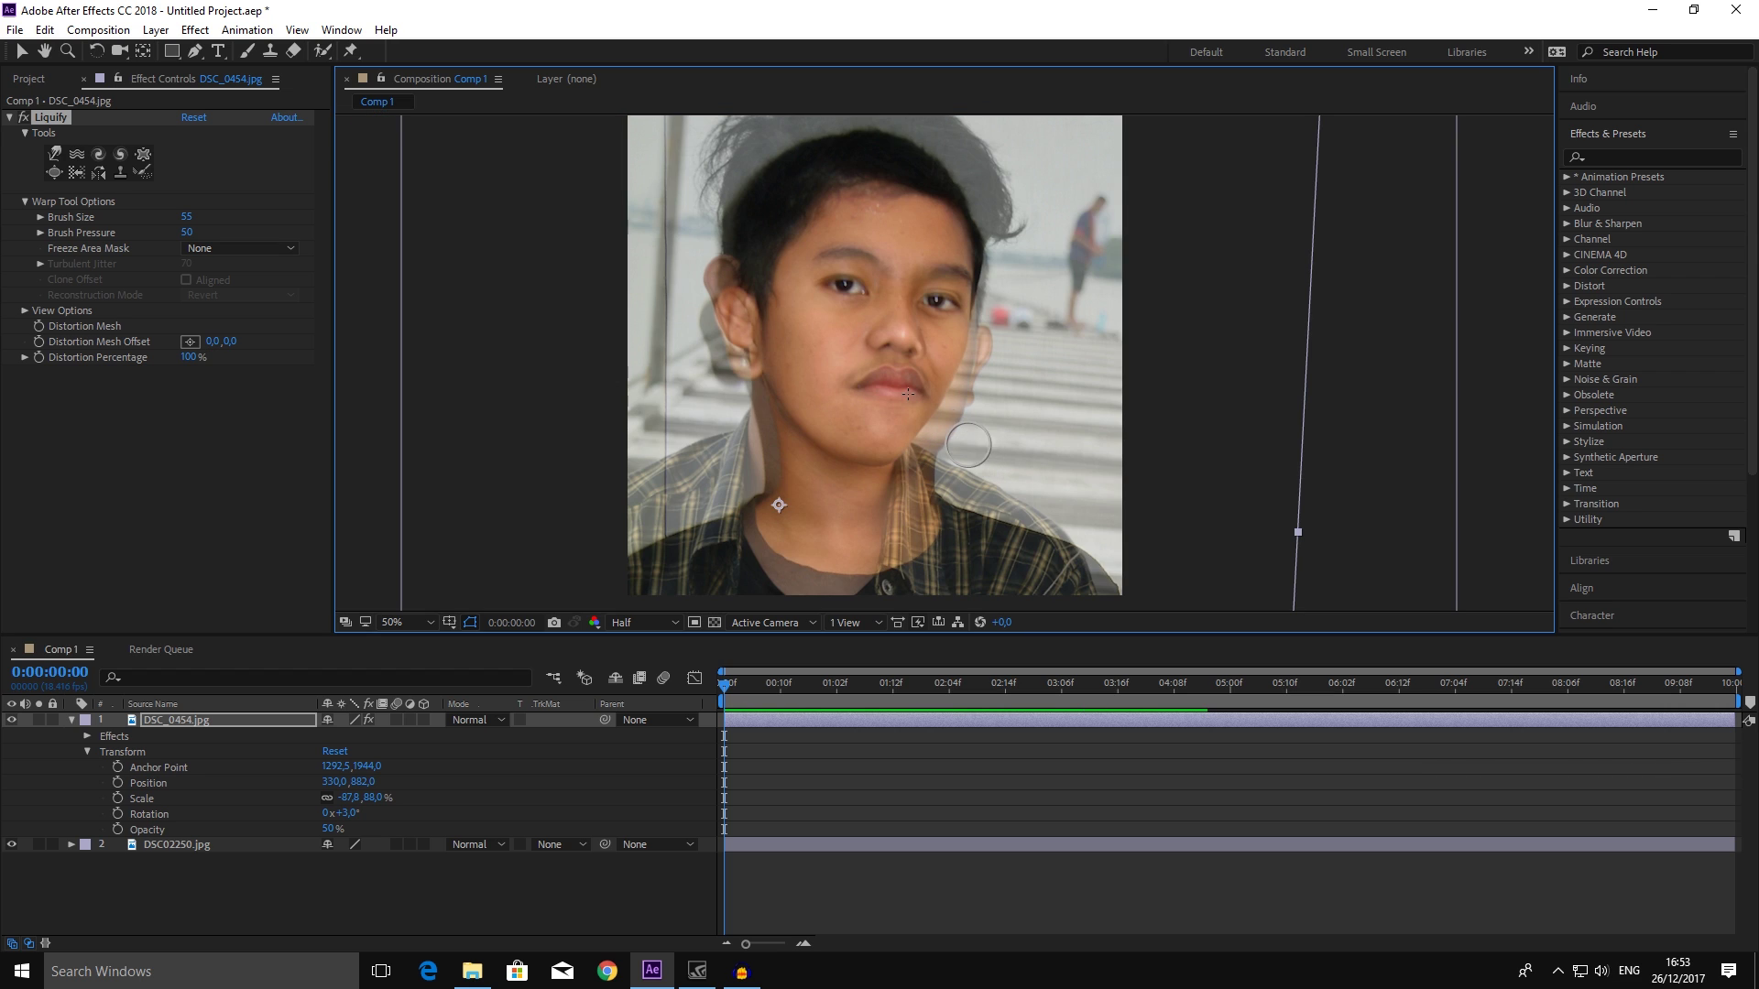
{"action": "left_click_drag", "start_coordinate": [852, 356], "coordinate": [832, 437]}
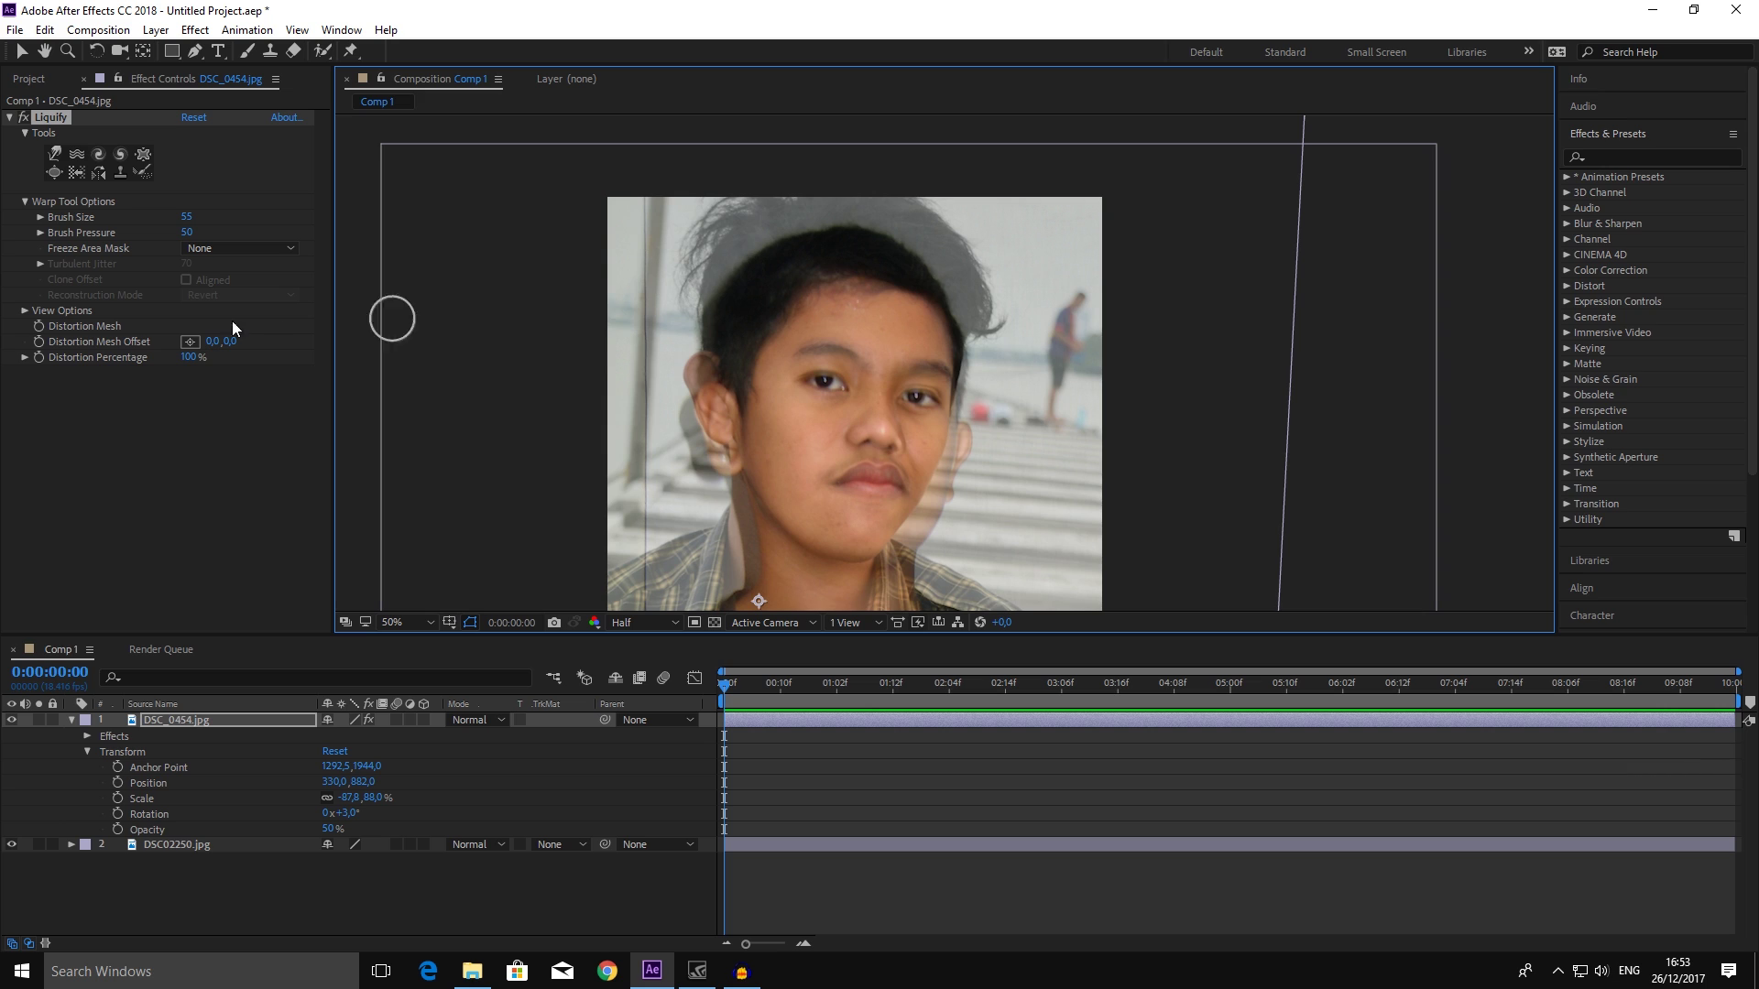
- Set the warp brush to 112 and push the hair at the top of the head upward
{"action": "left_click_drag", "start_coordinate": [188, 217], "coordinate": [229, 217]}
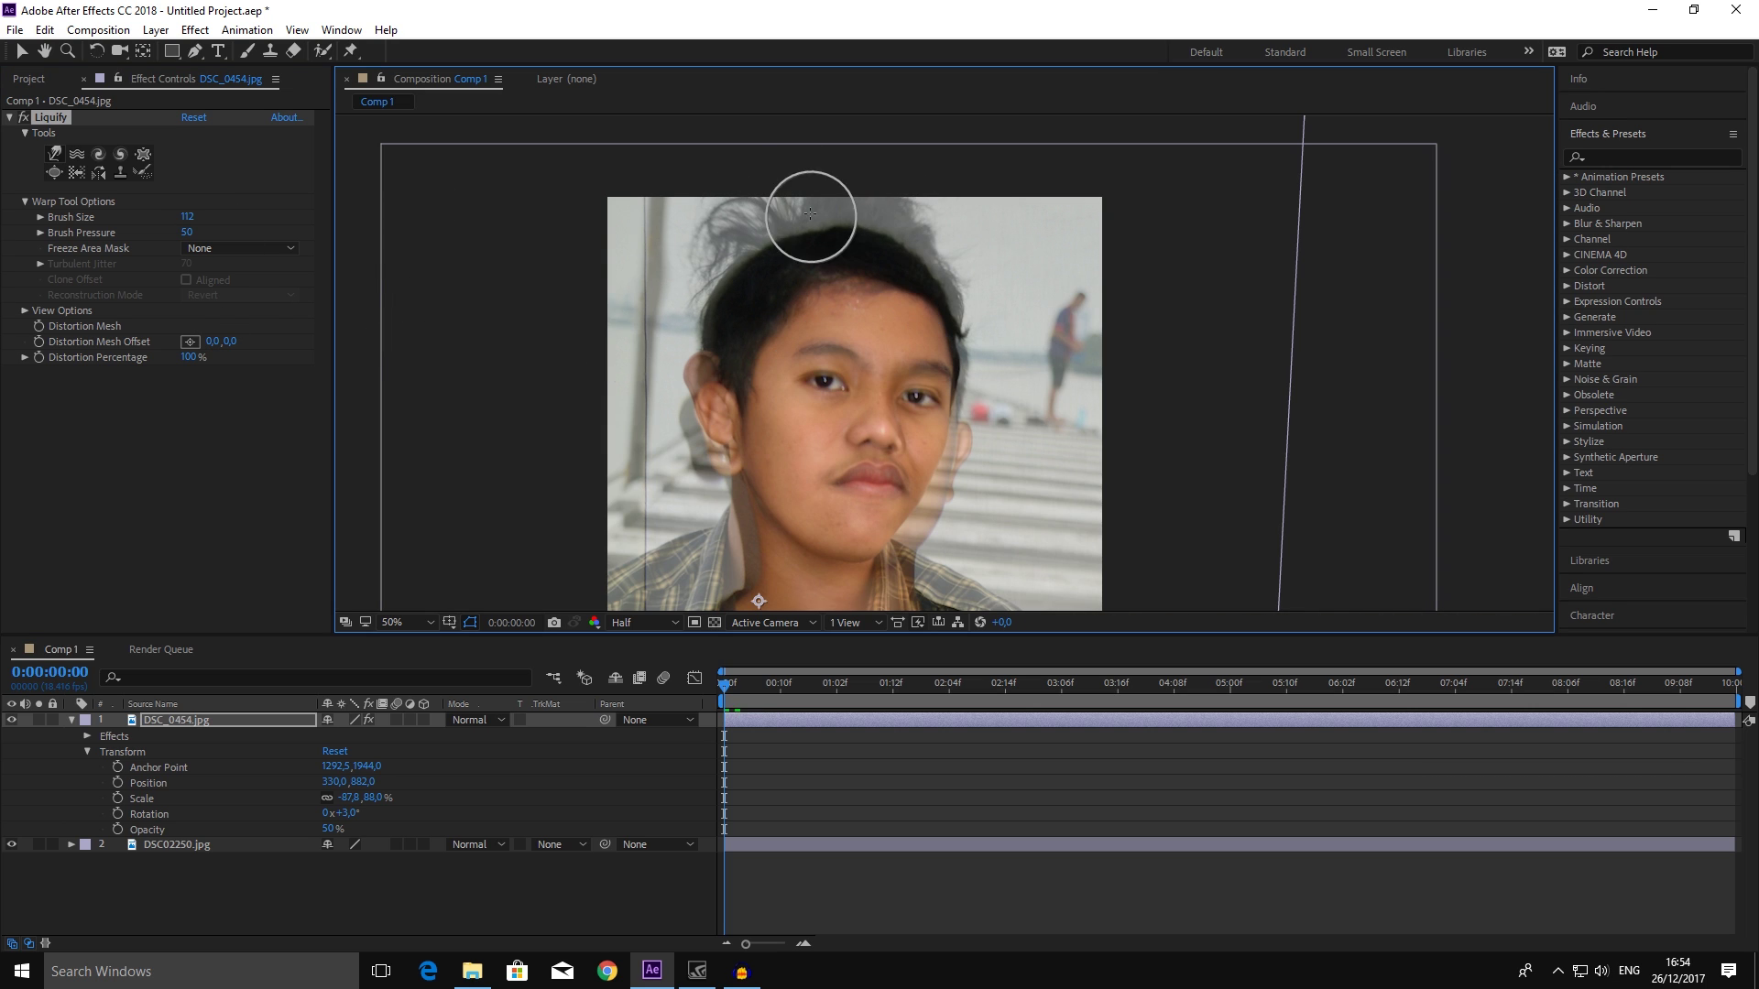
{"action": "left_click_drag", "start_coordinate": [806, 204], "coordinate": [909, 235]}
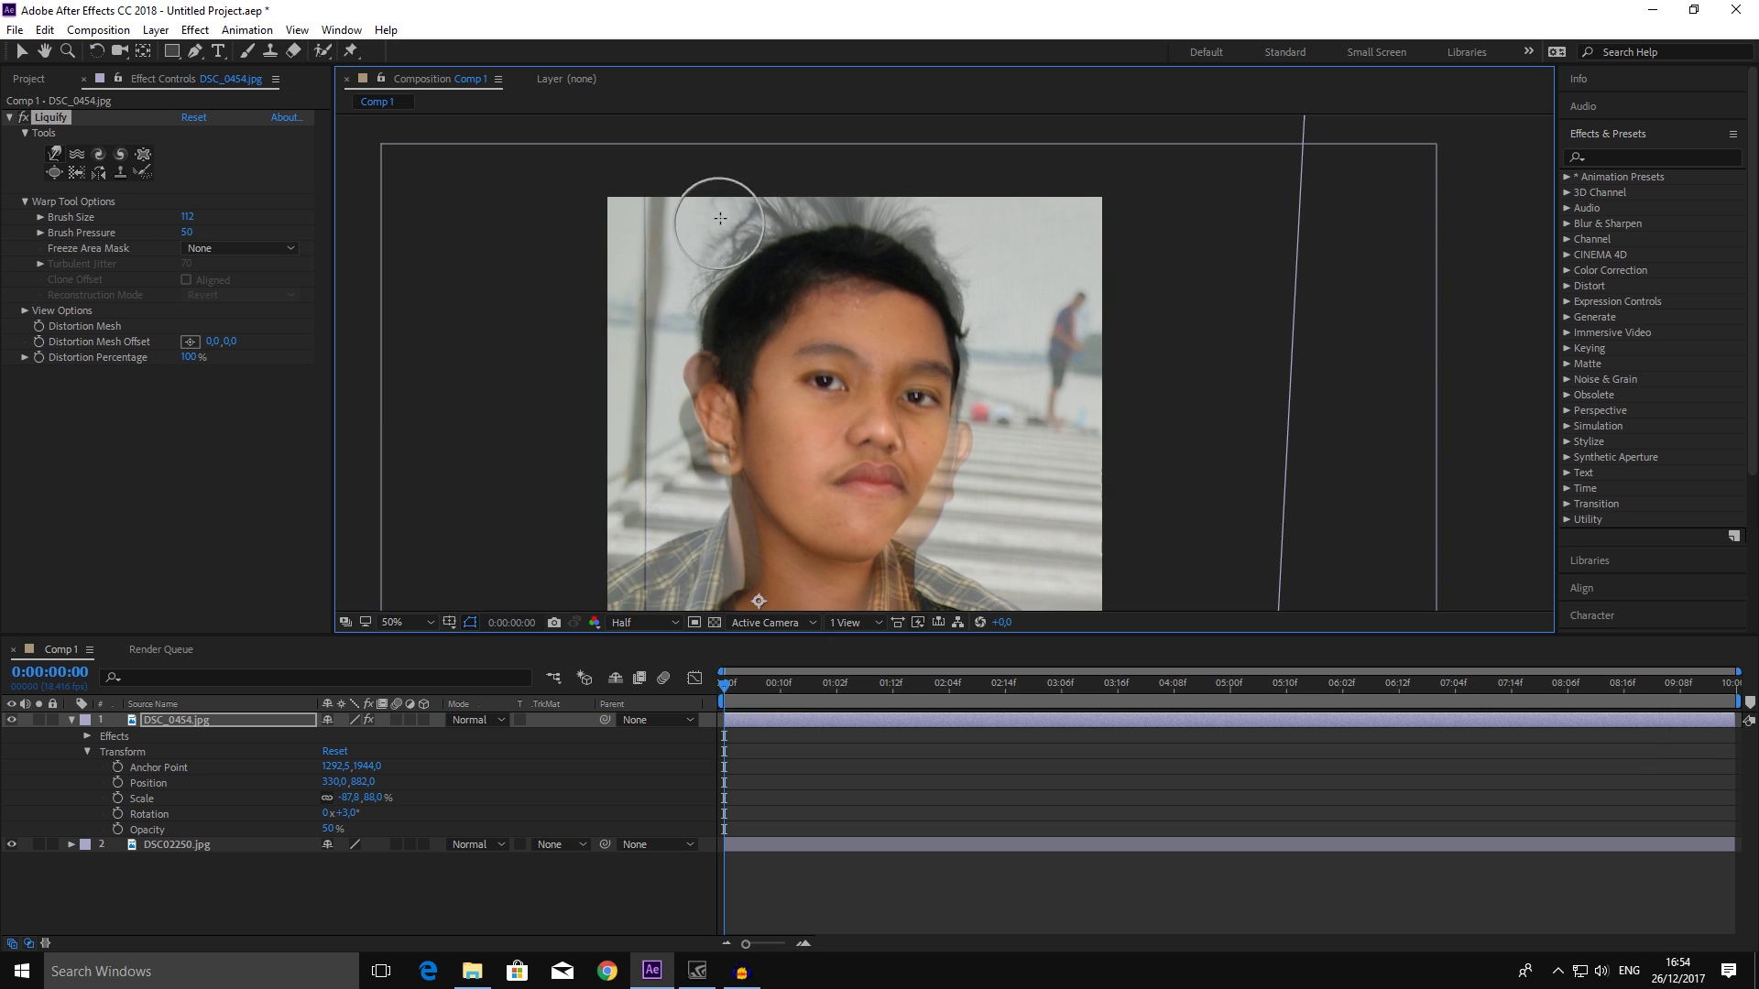
{"action": "scroll", "coordinate": [806, 393], "scroll_direction": "up", "scroll_amount": 1}
{"action": "scroll", "coordinate": [733, 302], "scroll_direction": "up", "scroll_amount": 1}
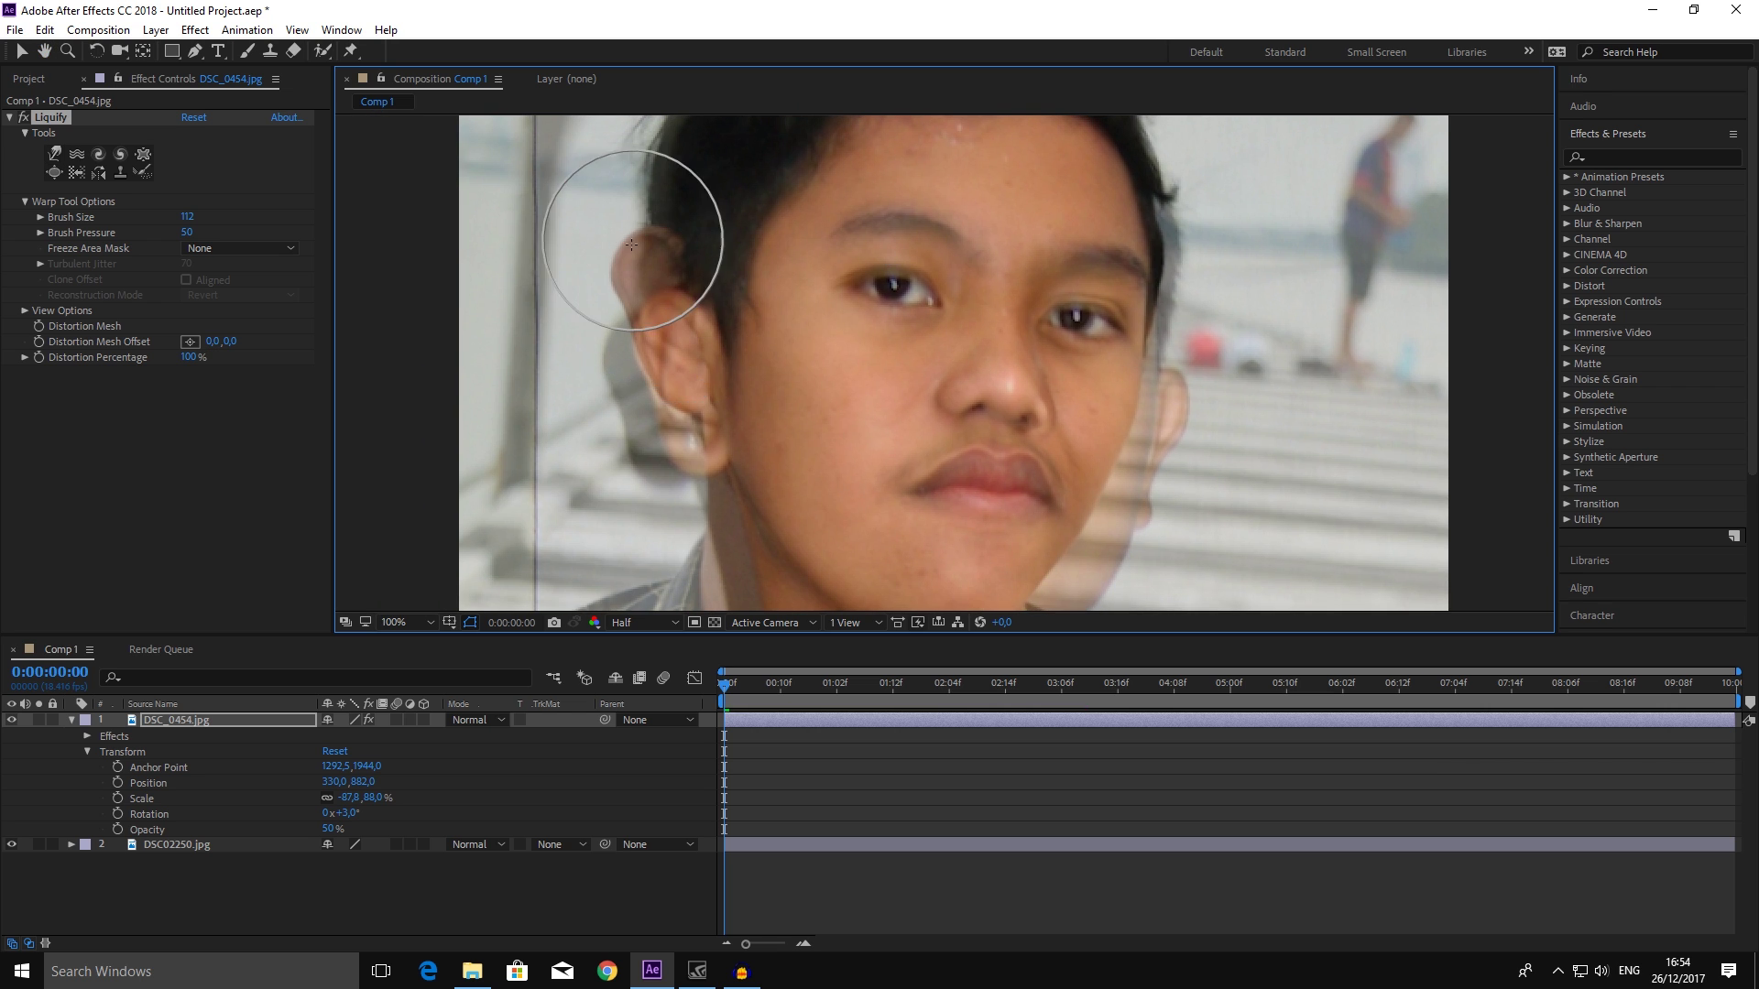
{"action": "scroll", "coordinate": [676, 298], "scroll_direction": "down", "scroll_amount": 3}
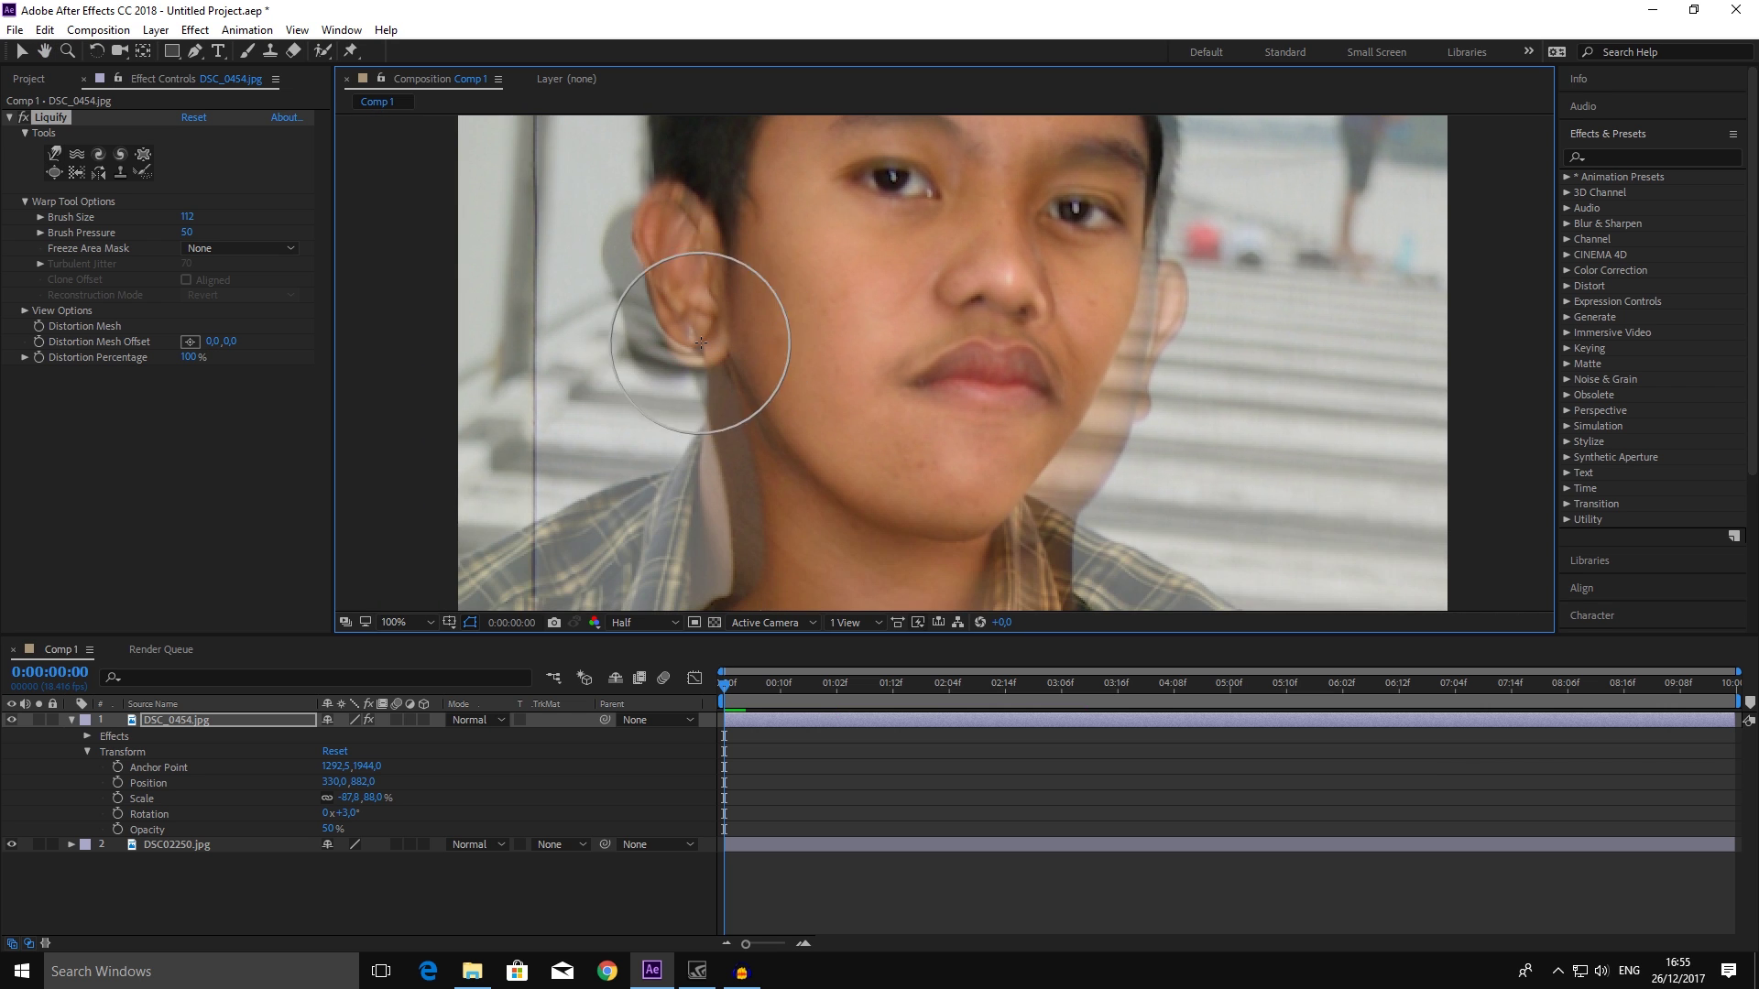
- At brush size 166, warp the left shoulder, right collar and left edge of the neck
{"action": "left_click_drag", "start_coordinate": [1099, 403], "coordinate": [879, 445]}
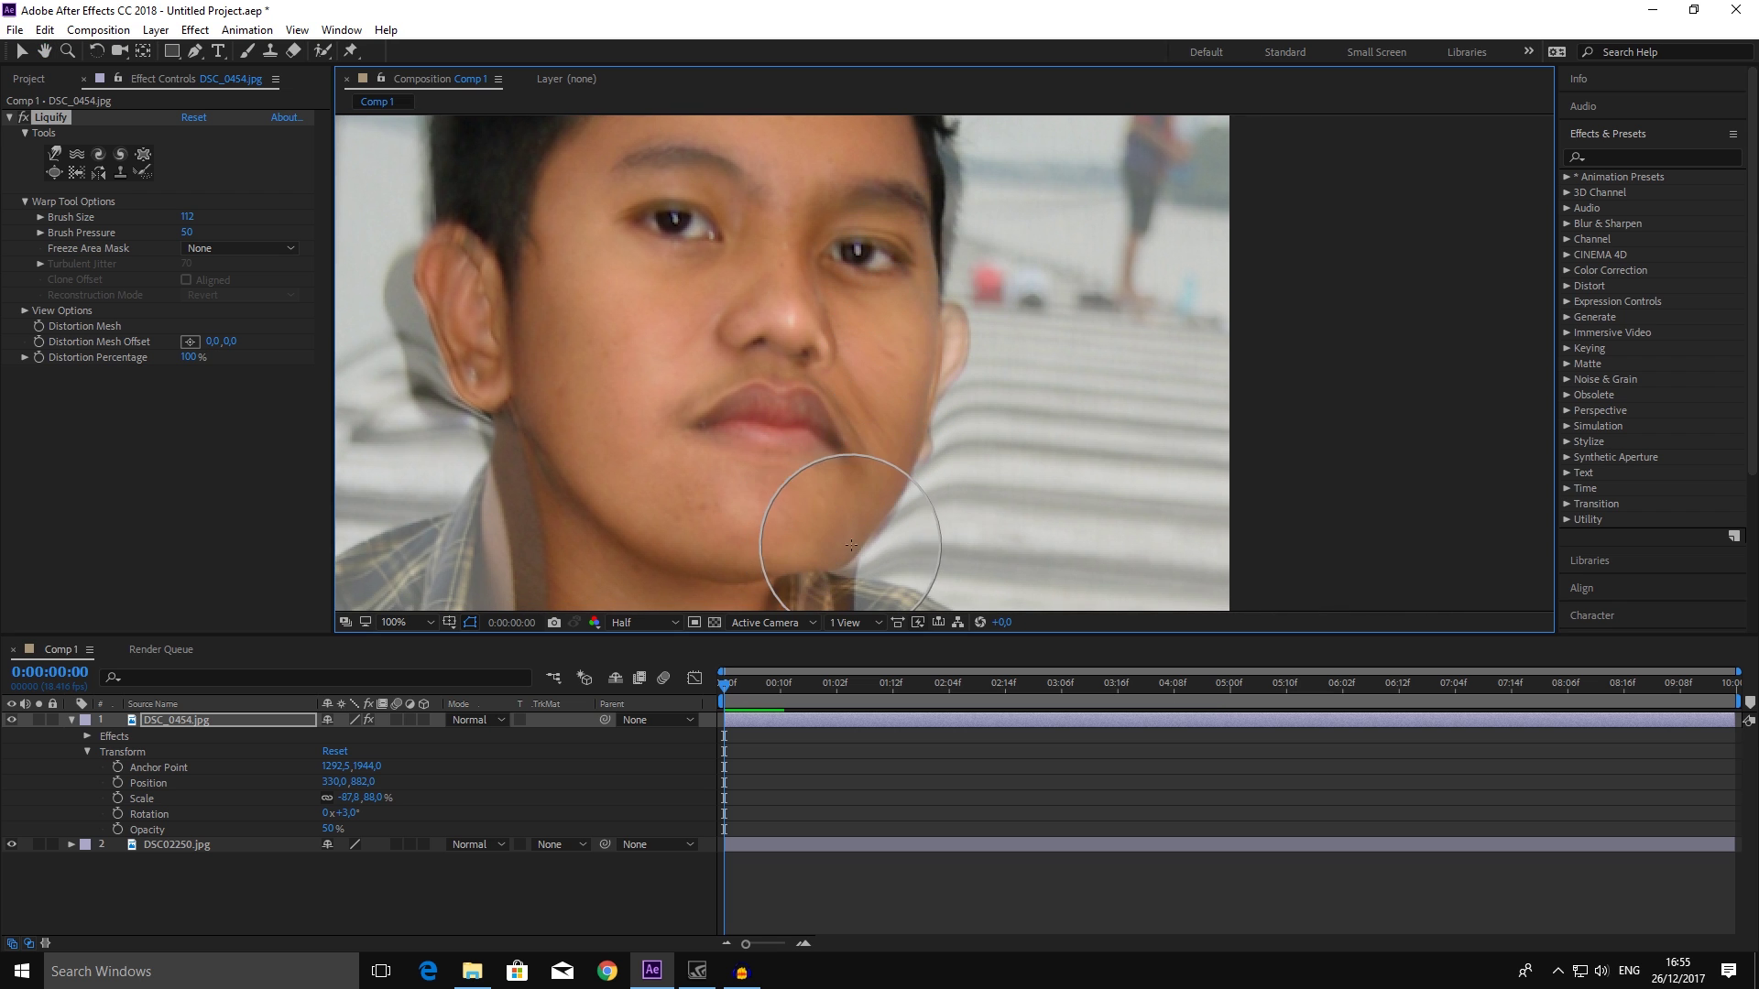
{"action": "scroll", "coordinate": [807, 476], "scroll_direction": "left", "scroll_amount": 5}
{"action": "scroll", "coordinate": [529, 363], "scroll_direction": "down", "scroll_amount": 5}
{"action": "left_click_drag", "start_coordinate": [187, 216], "coordinate": [462, 226]}
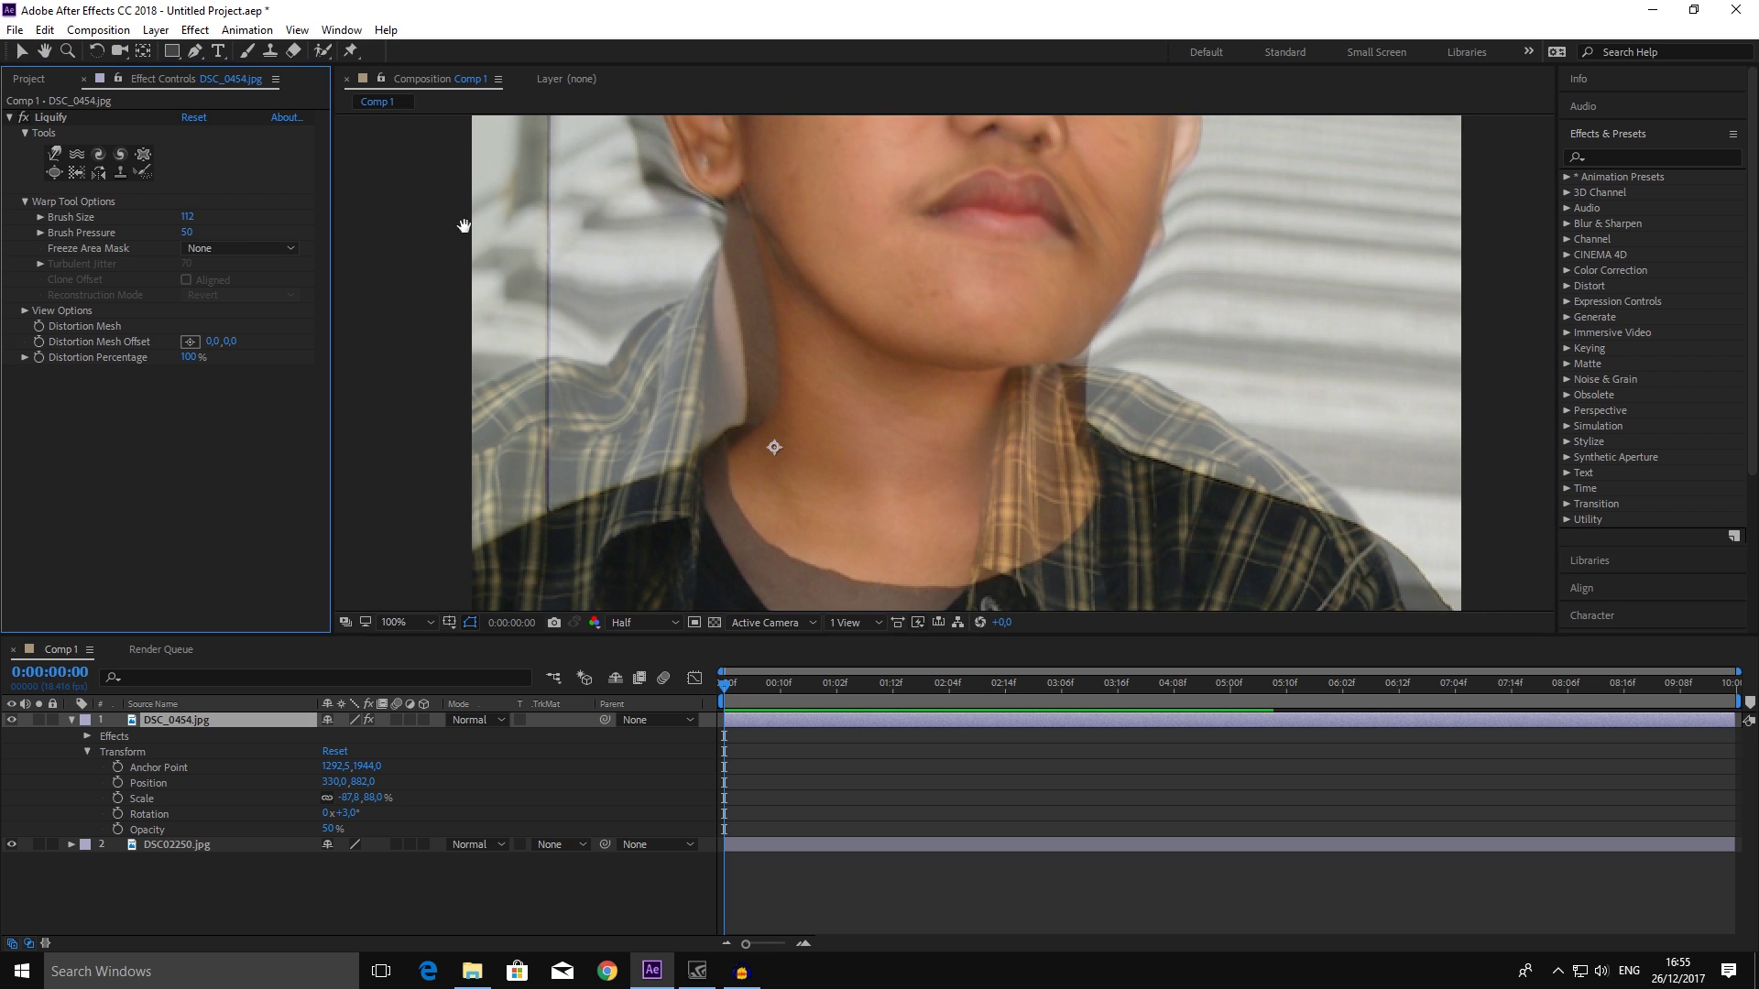
{"action": "left_click_drag", "start_coordinate": [561, 358], "coordinate": [567, 461]}
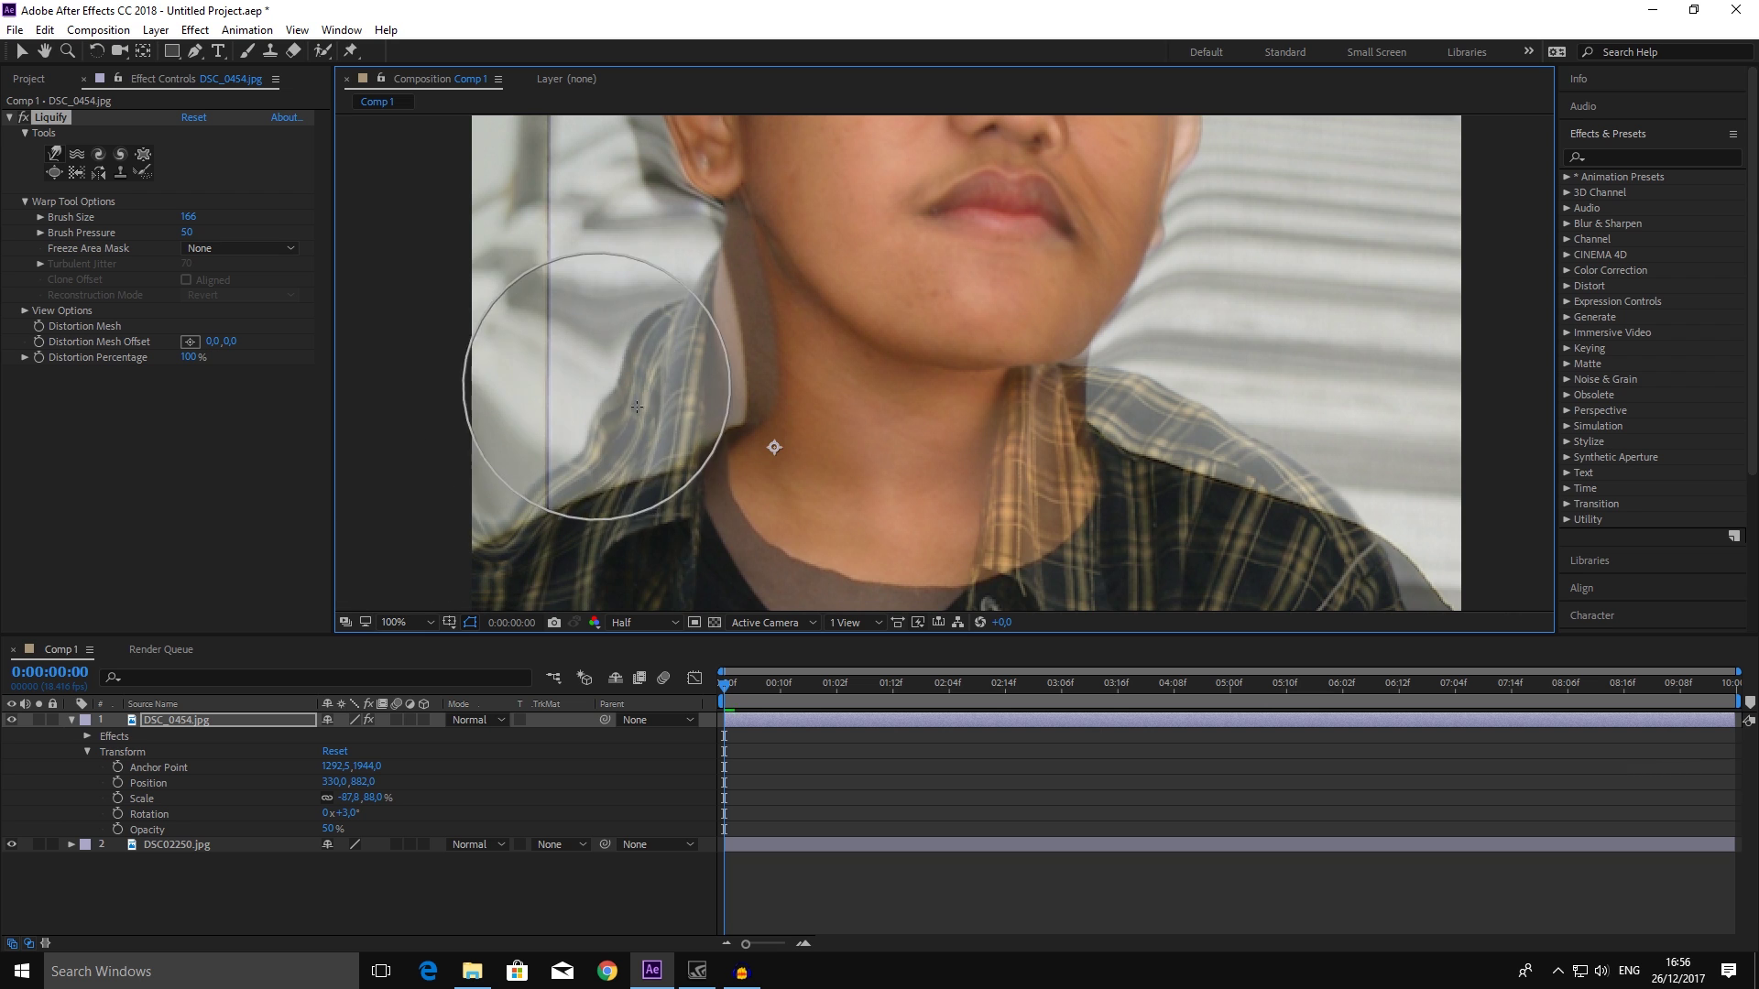
{"action": "mouse_move", "coordinate": [1157, 429]}
{"action": "left_mouse_down"}
{"action": "mouse_move", "coordinate": [1142, 394]}
{"action": "mouse_move", "coordinate": [1416, 513]}
{"action": "left_mouse_up"}
{"action": "left_click_drag", "start_coordinate": [751, 365], "coordinate": [726, 413]}
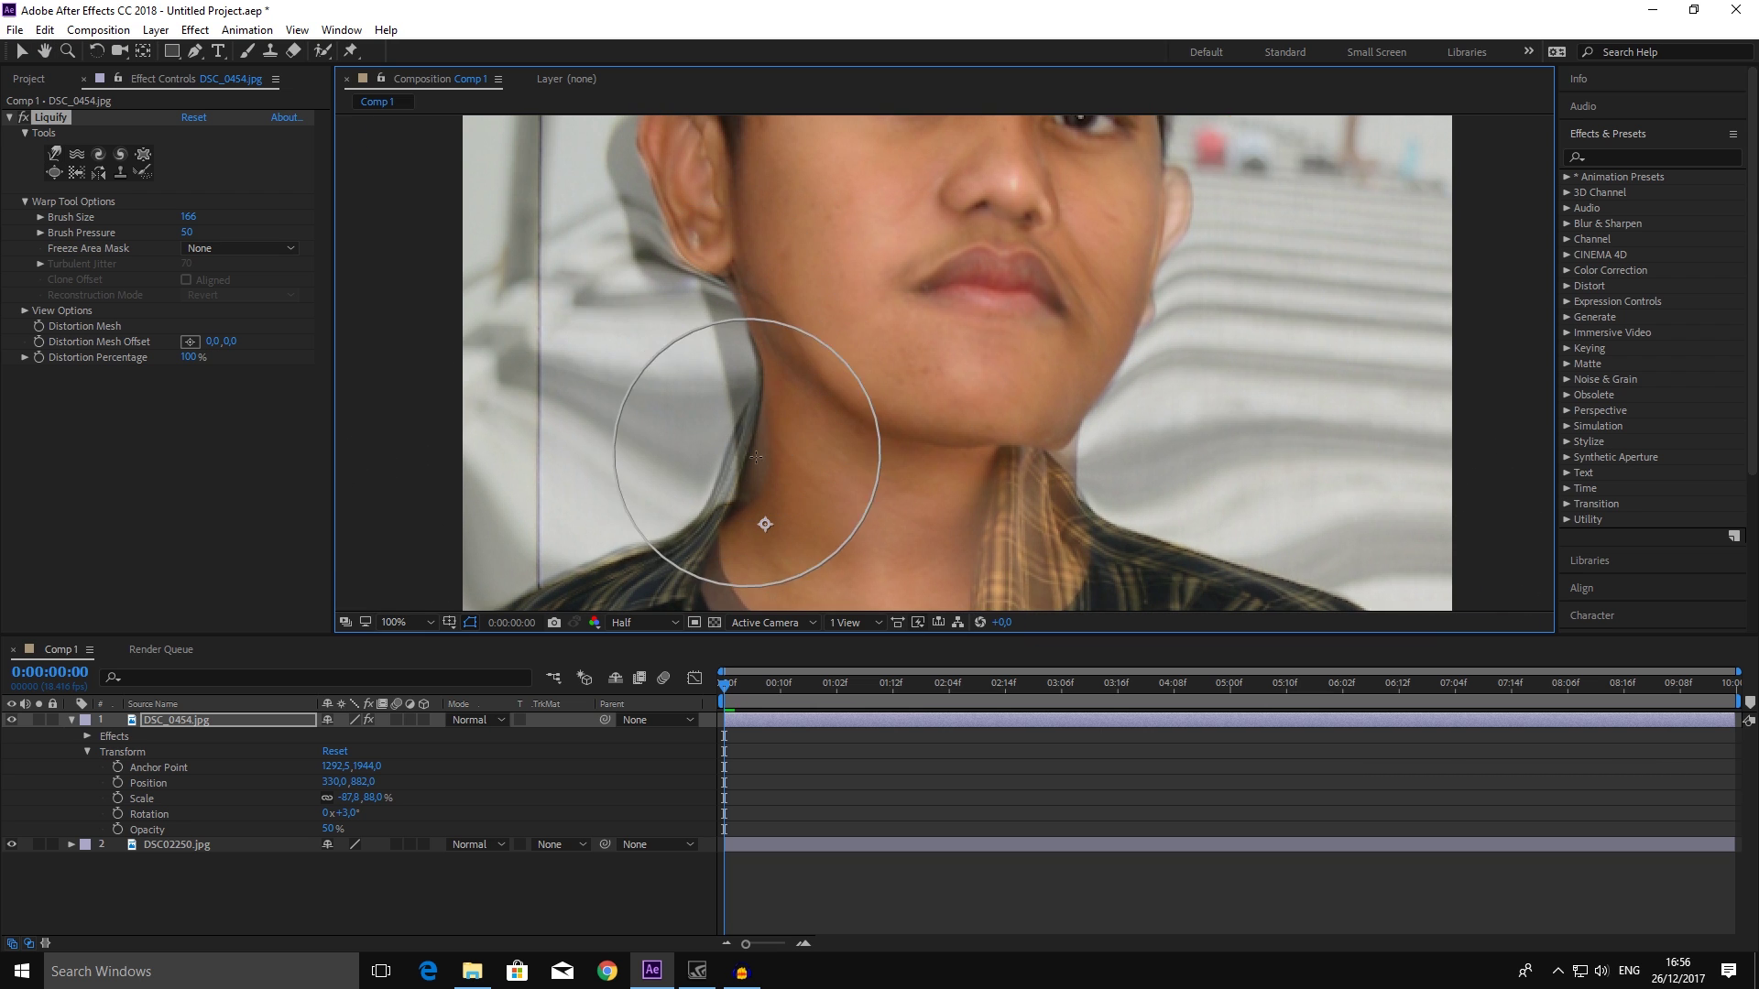
{"action": "scroll", "coordinate": [1049, 463], "scroll_direction": "down", "scroll_amount": 2}
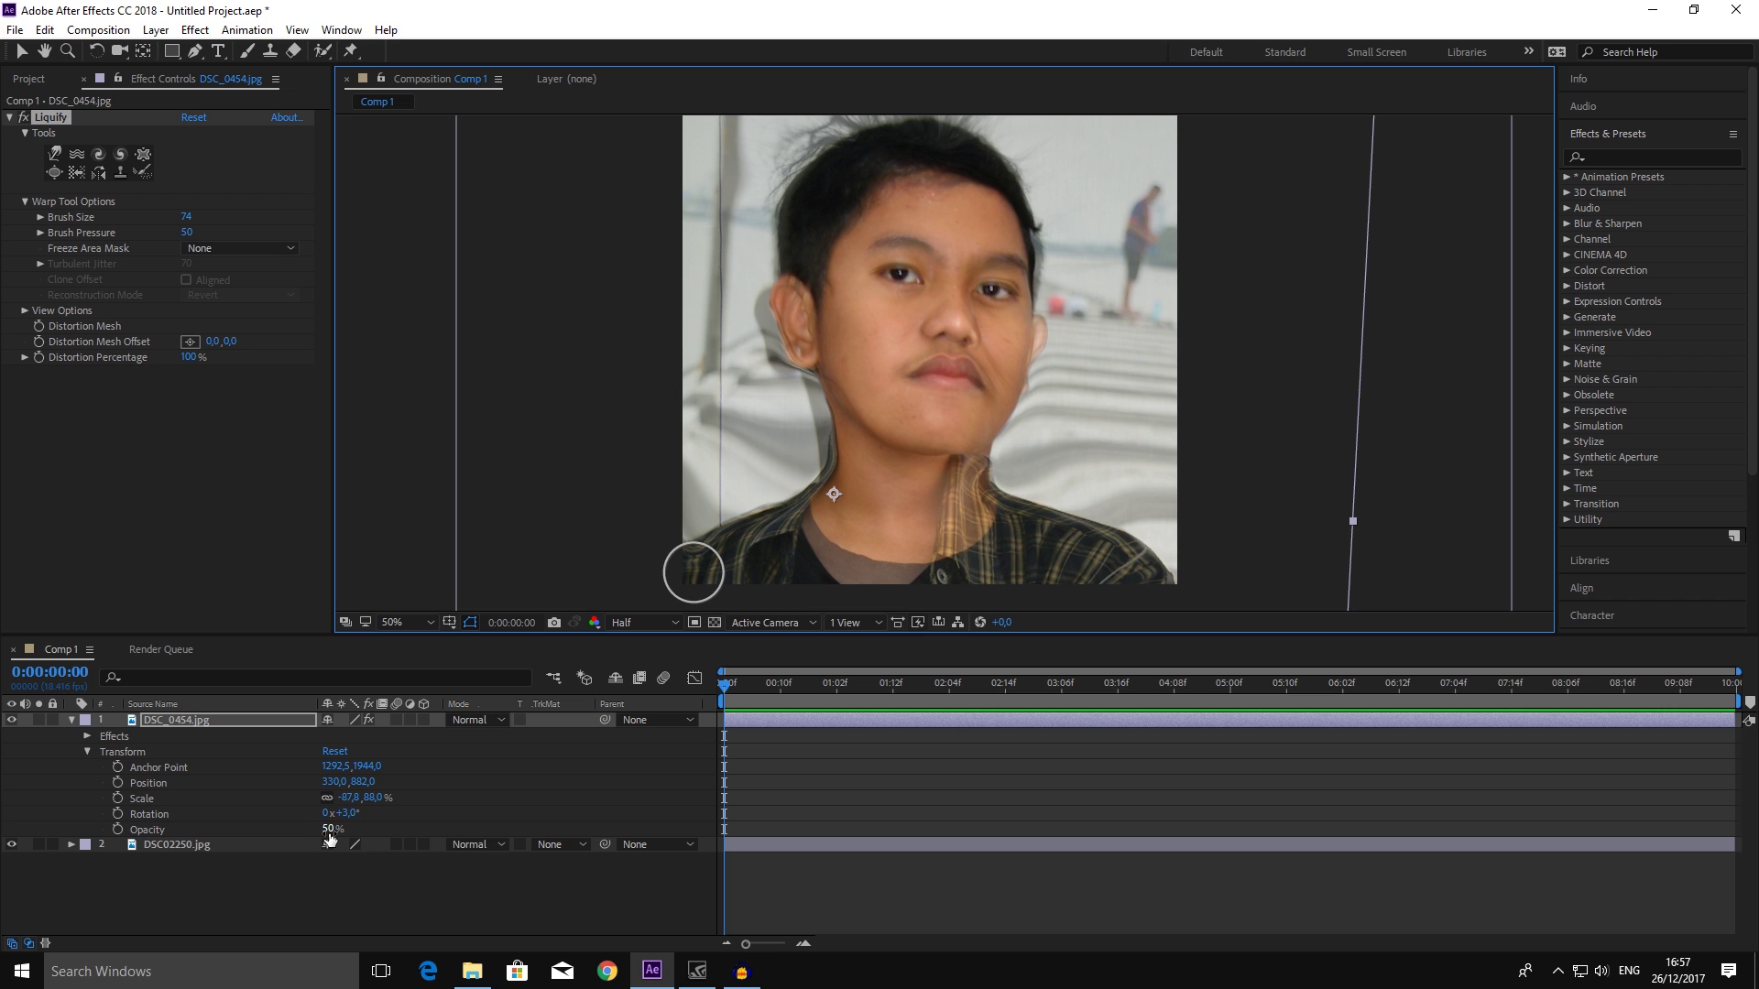
- Raise DSC_0454's opacity to 97%
{"action": "left_click_drag", "start_coordinate": [328, 829], "coordinate": [385, 829]}
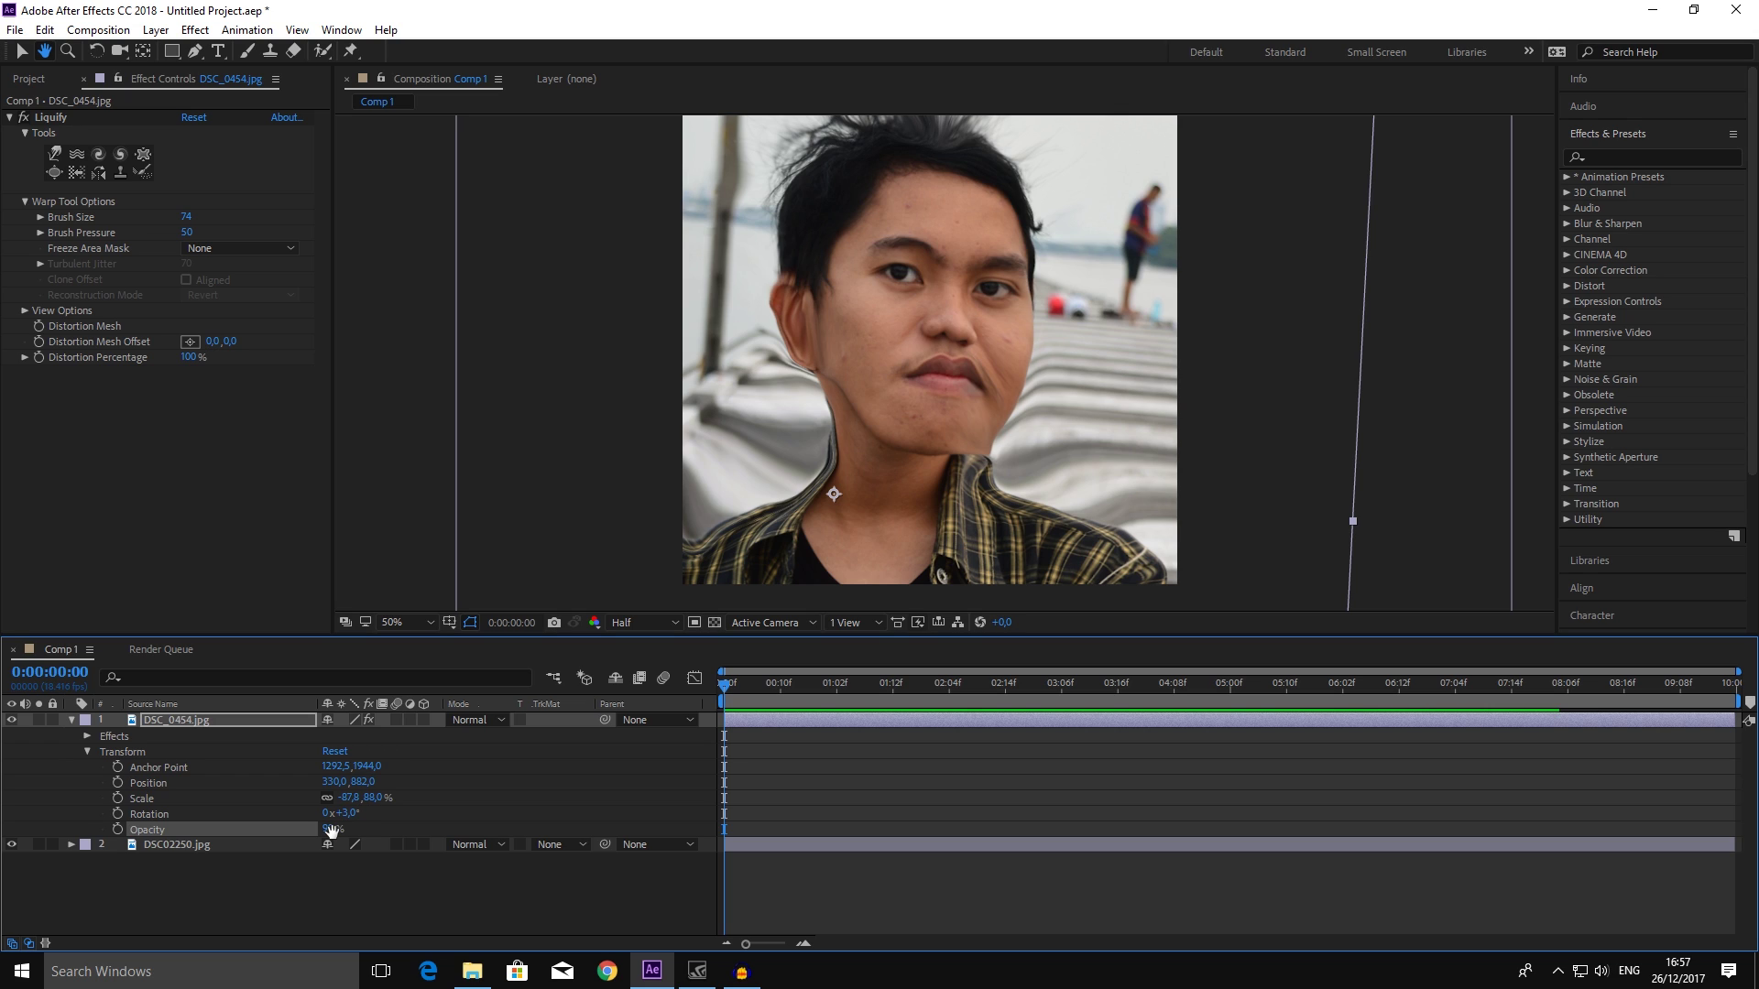
{"action": "left_click", "coordinate": [22, 53]}
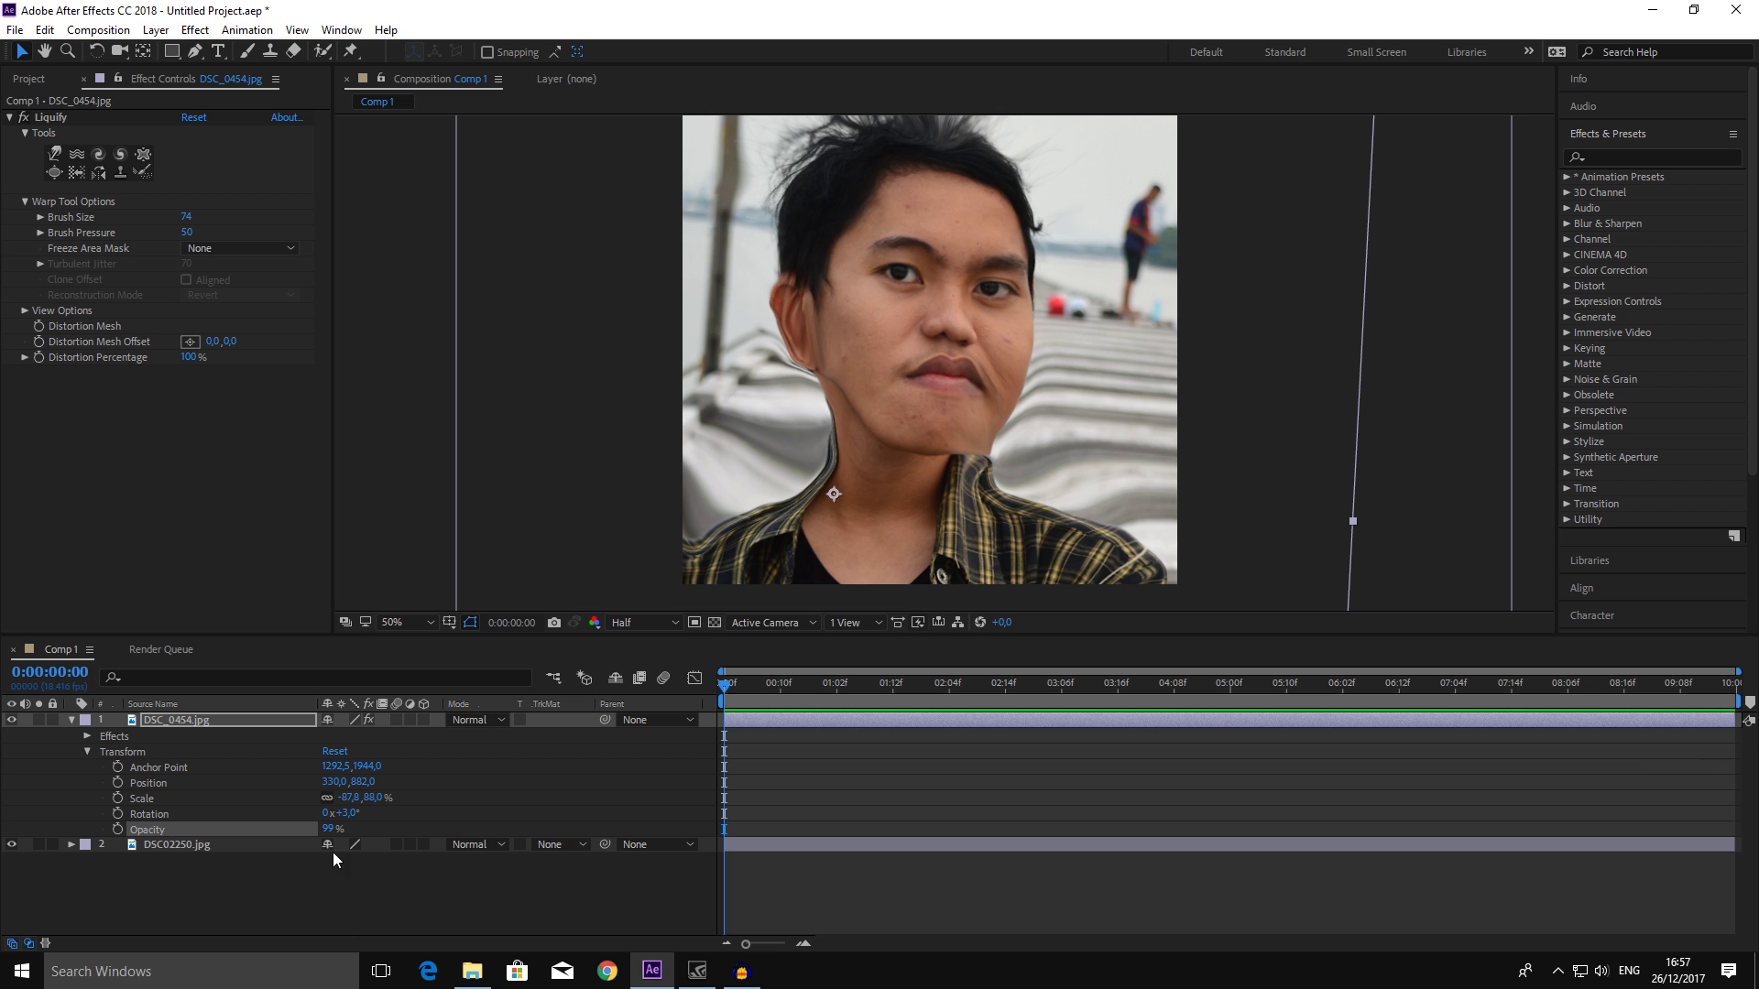
{"action": "mouse_move", "coordinate": [330, 830]}
{"action": "left_mouse_down"}
{"action": "mouse_move", "coordinate": [358, 828]}
{"action": "mouse_move", "coordinate": [57, 422]}
{"action": "left_mouse_up"}
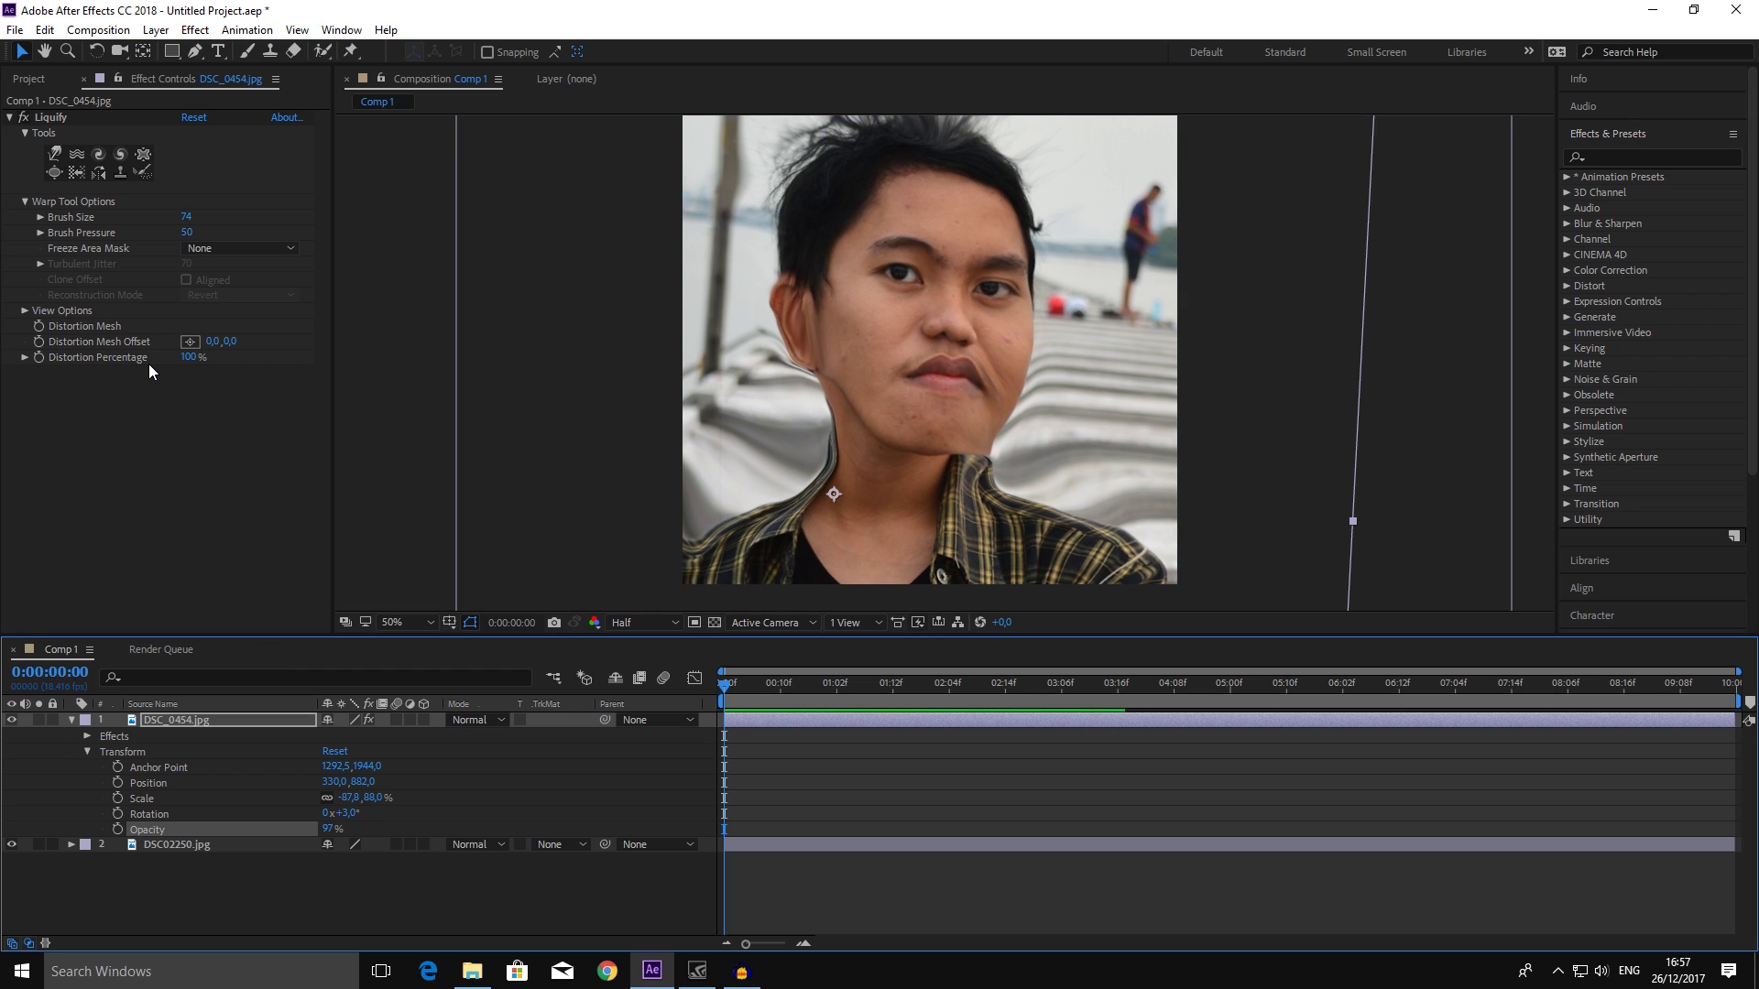
- Set the Liquify Distortion Percentage to 0%
{"action": "left_click", "coordinate": [190, 359]}
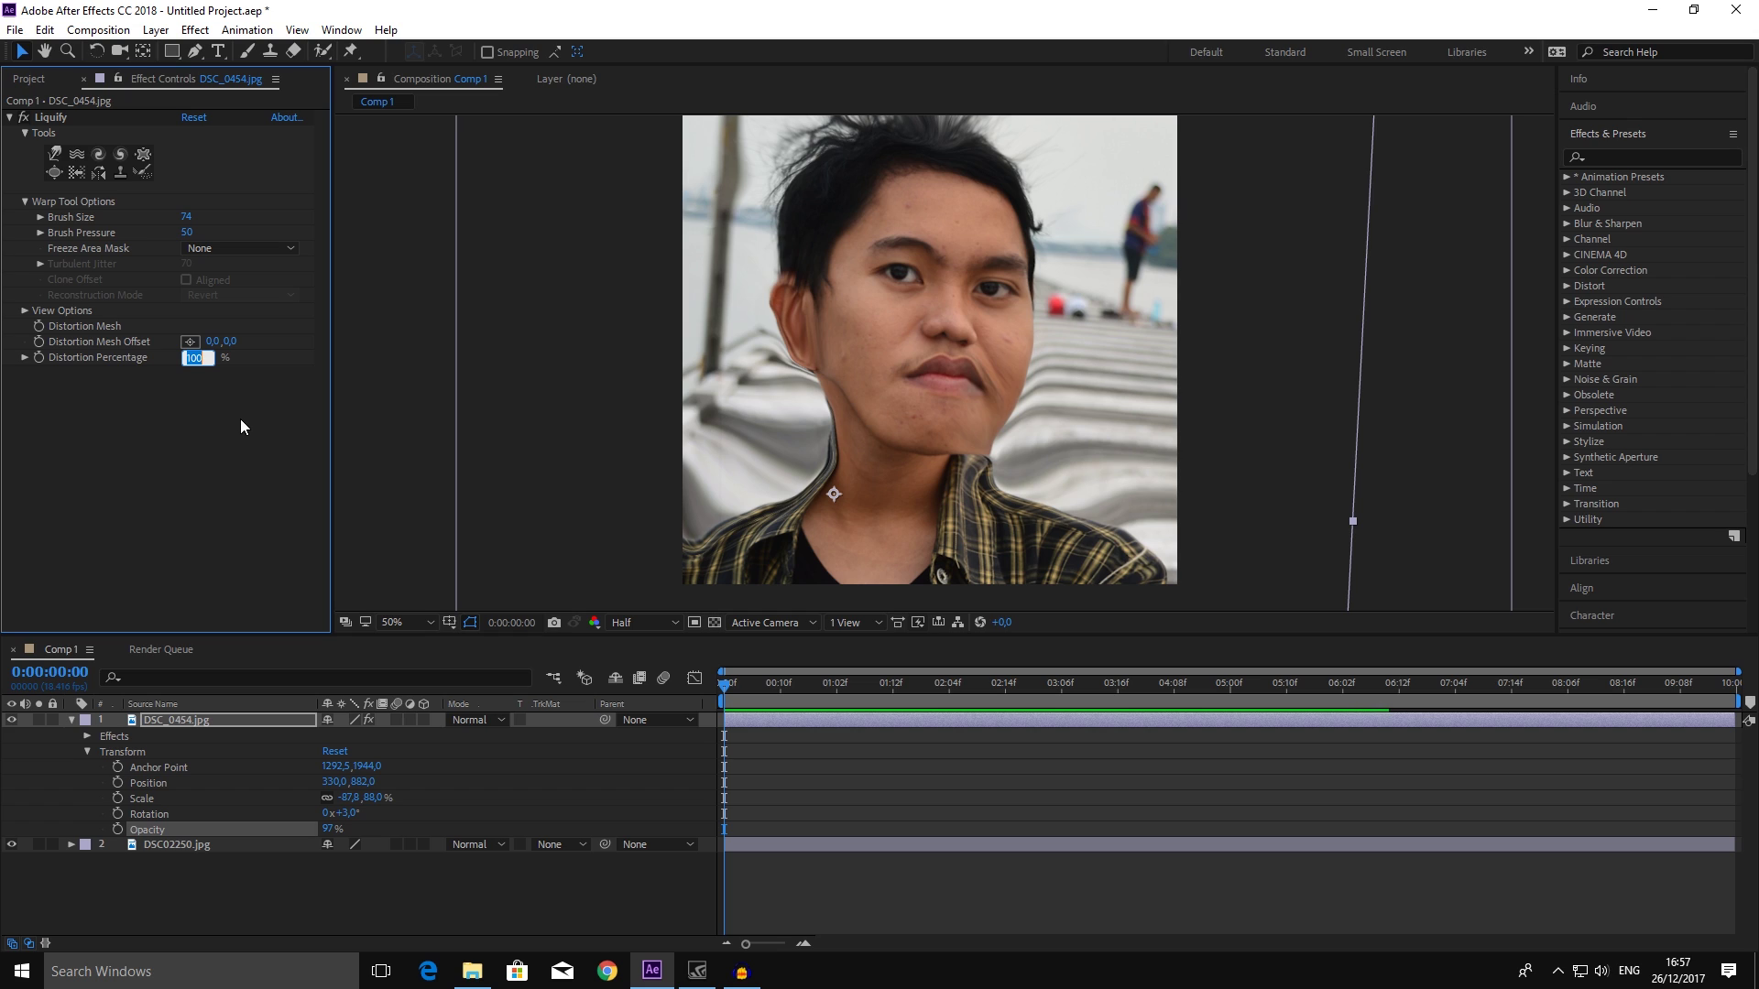
{"action": "type", "text": "0"}
{"action": "key", "text": "Return"}
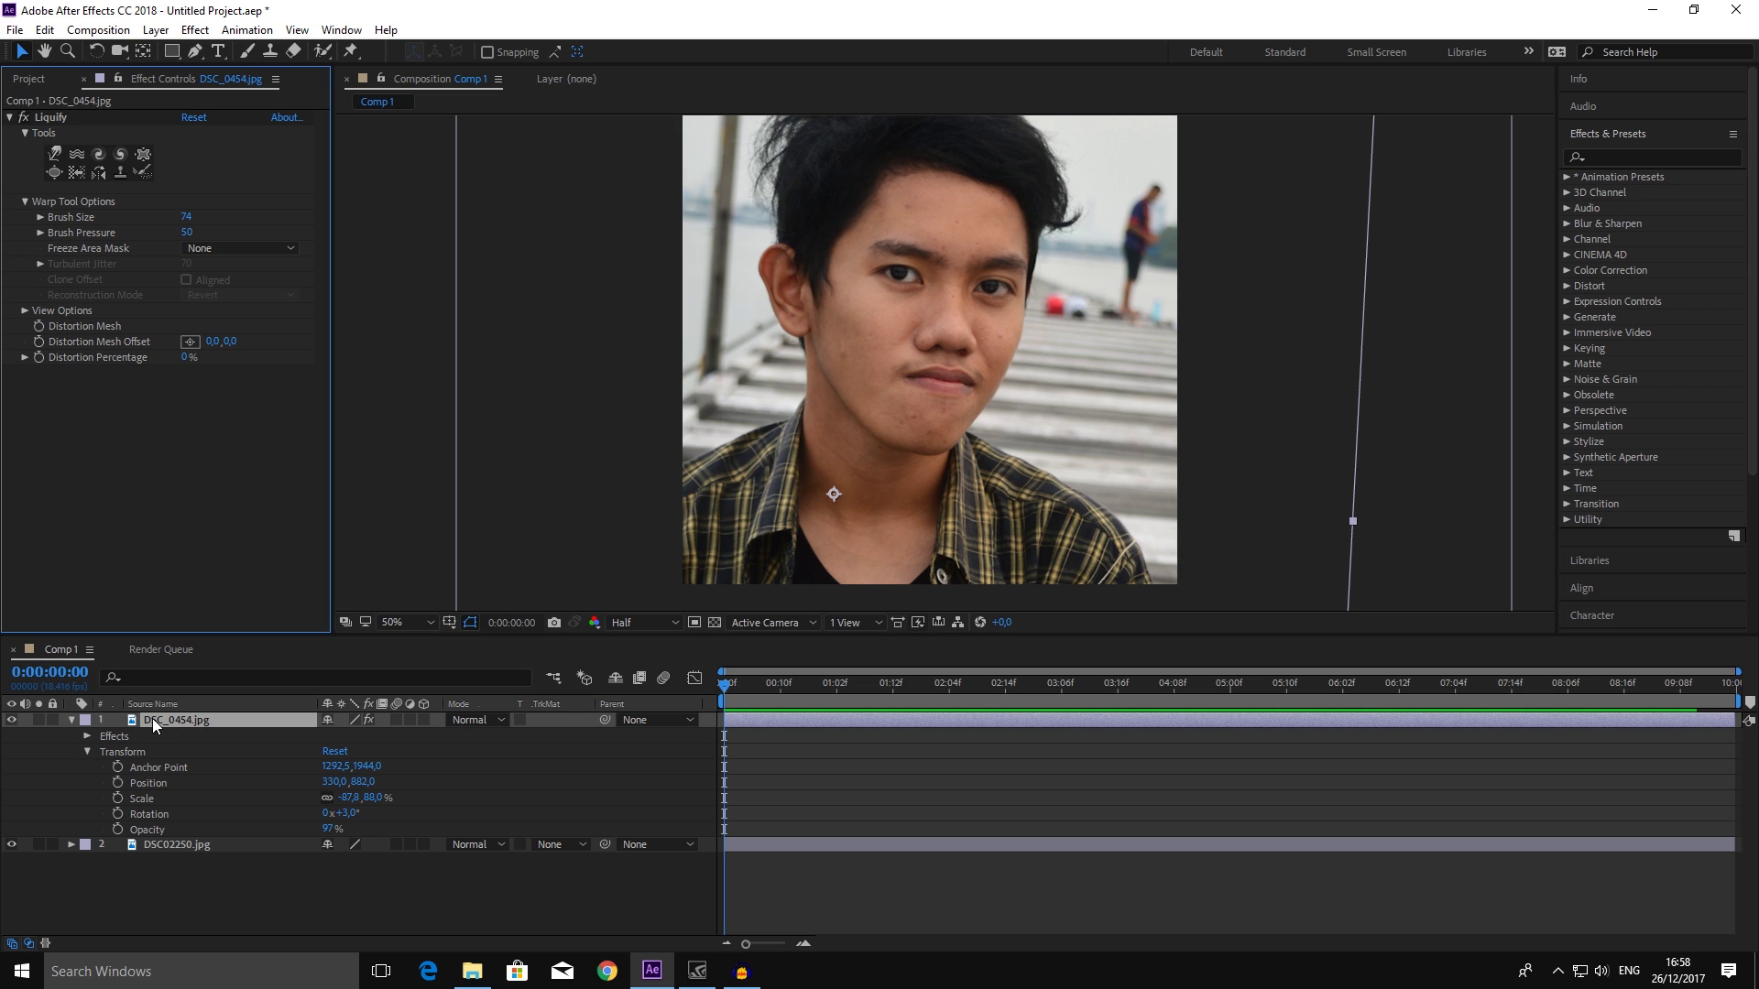
- Move DSC_0454.jpg below DSC02250.jpg and apply Distort > Liquify to DSC02250.jpg
{"action": "left_click_drag", "start_coordinate": [160, 720], "coordinate": [158, 852]}
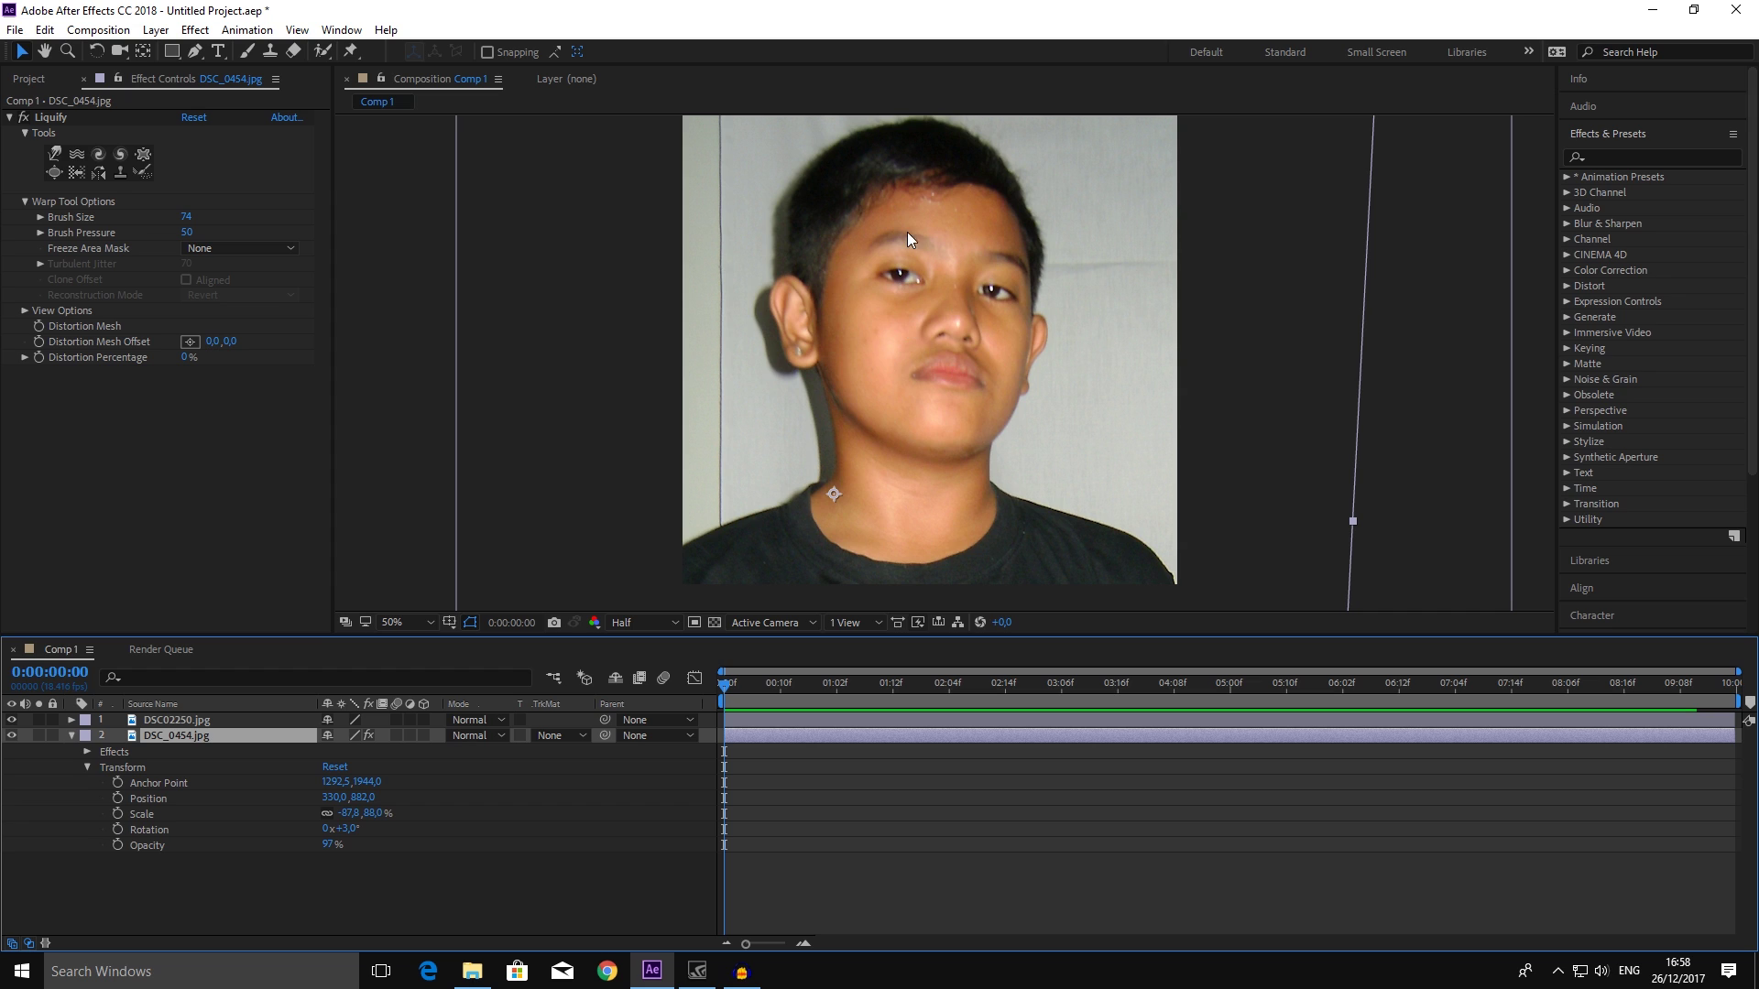
{"action": "left_click", "coordinate": [191, 722]}
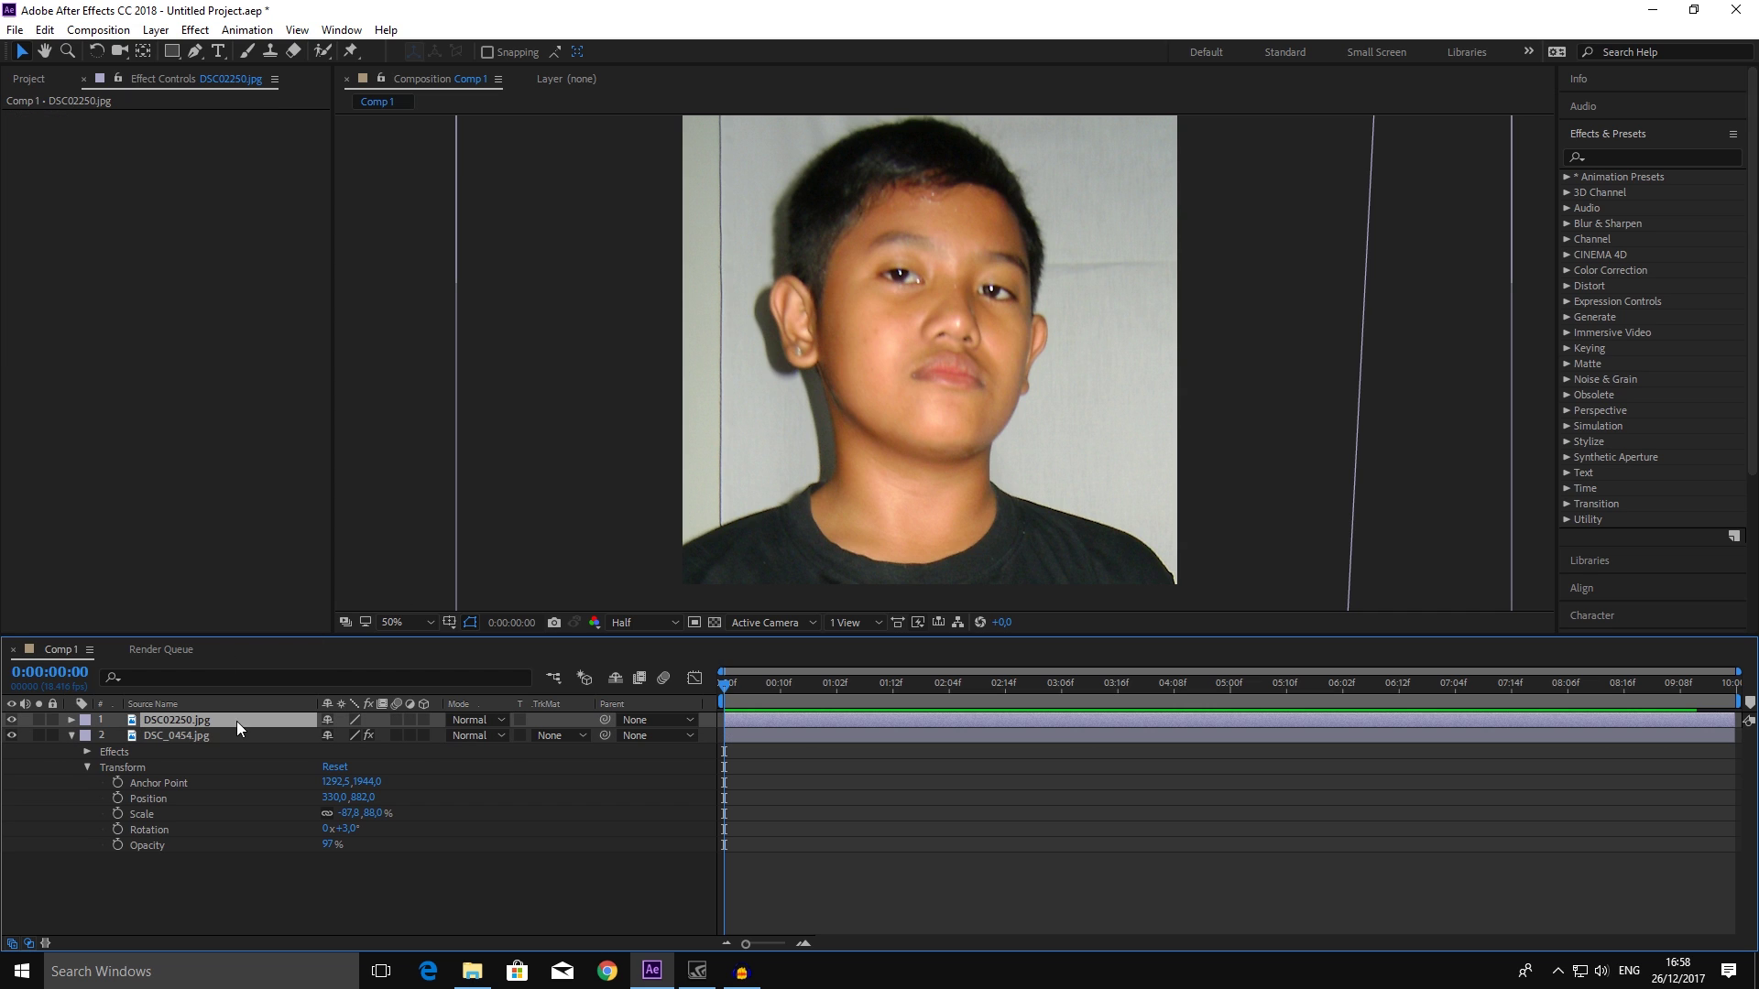
{"action": "left_click", "coordinate": [195, 29]}
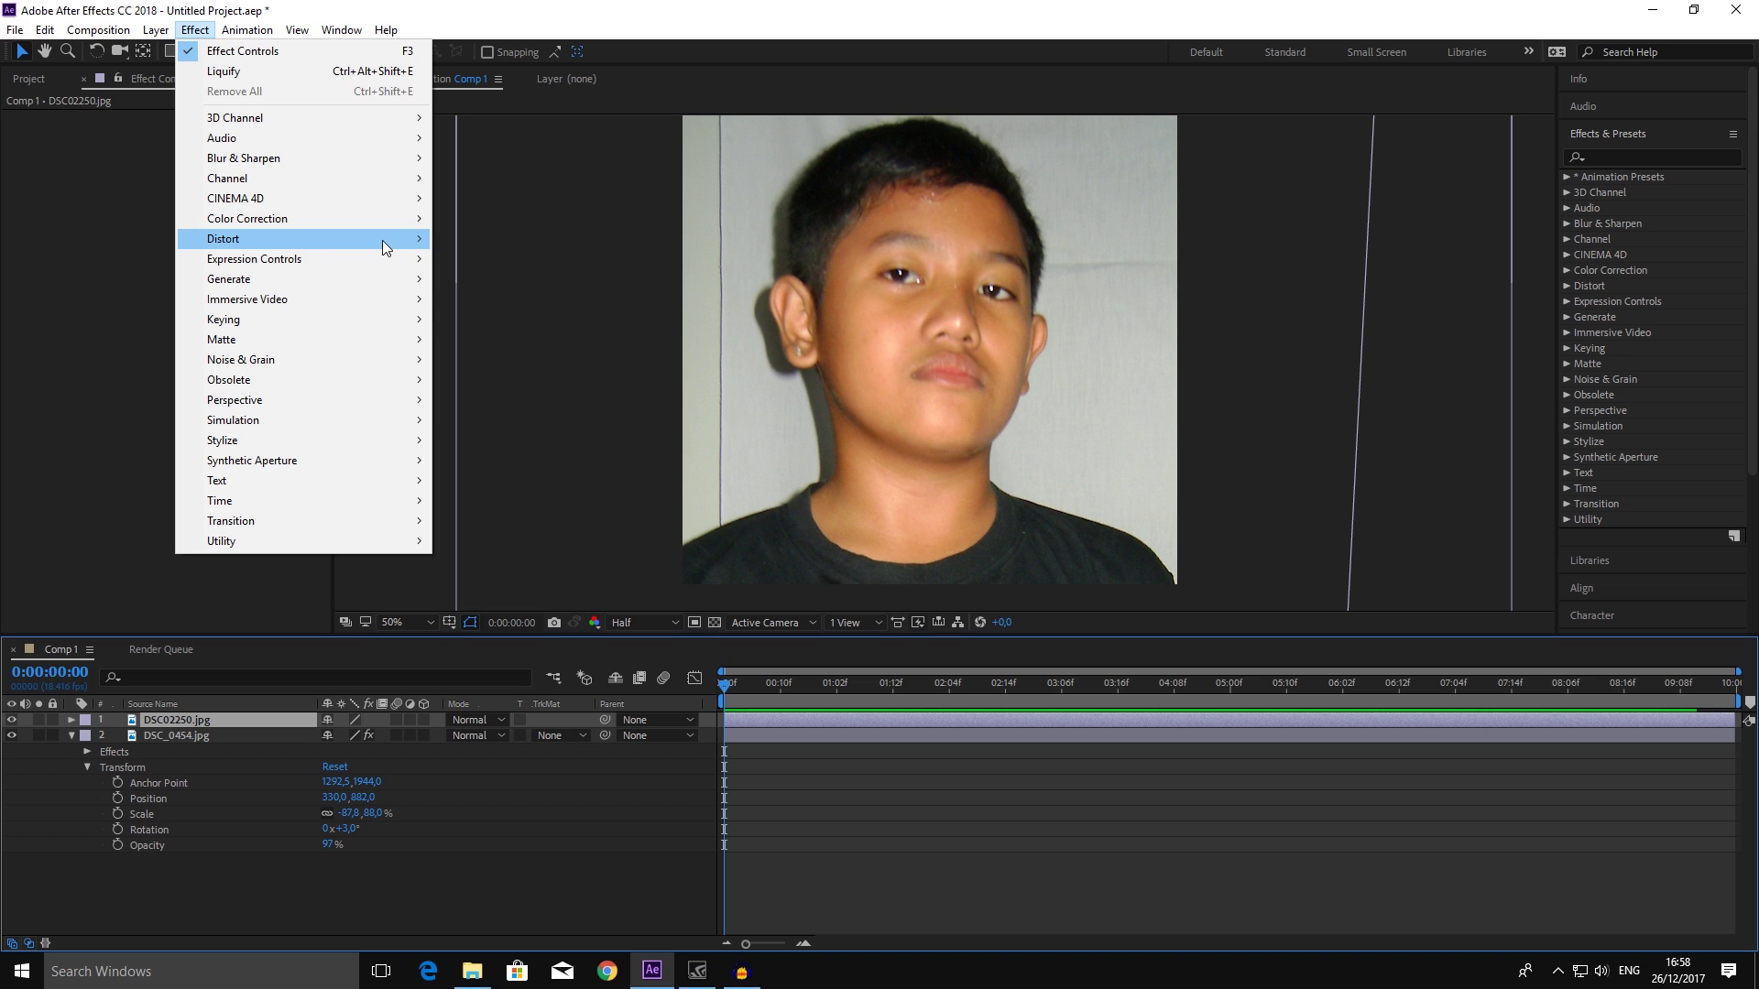
{"action": "mouse_move", "coordinate": [382, 240]}
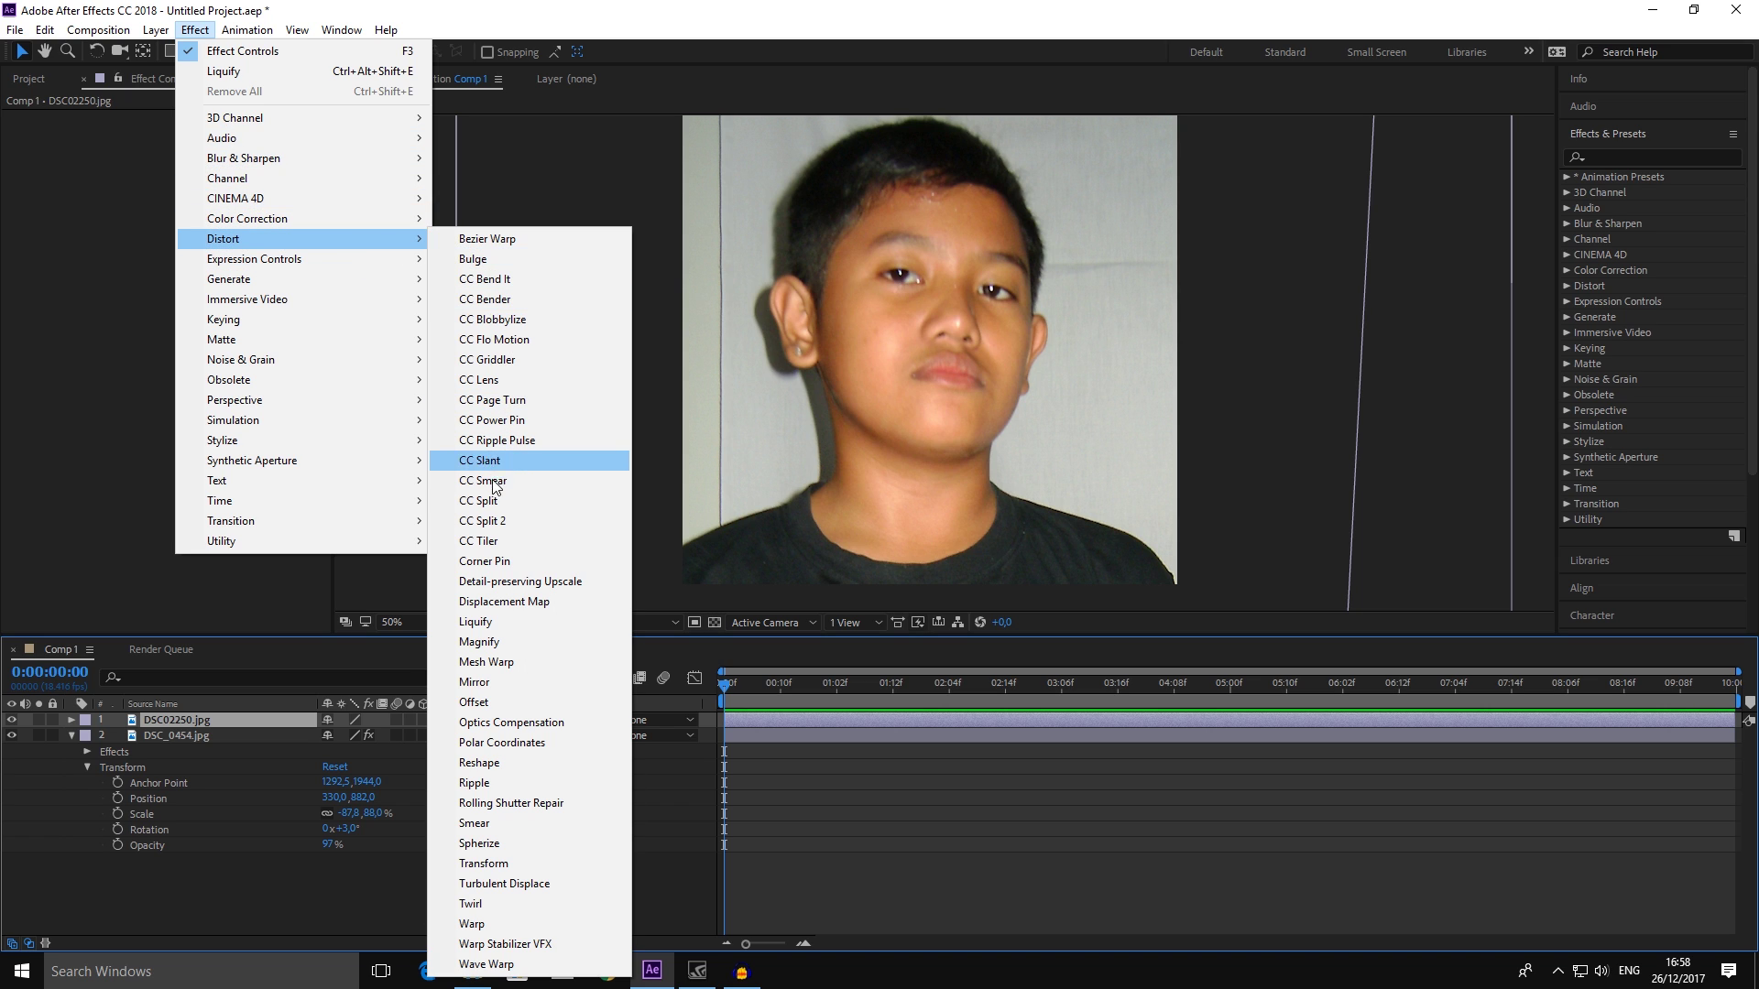
{"action": "left_click", "coordinate": [480, 622]}
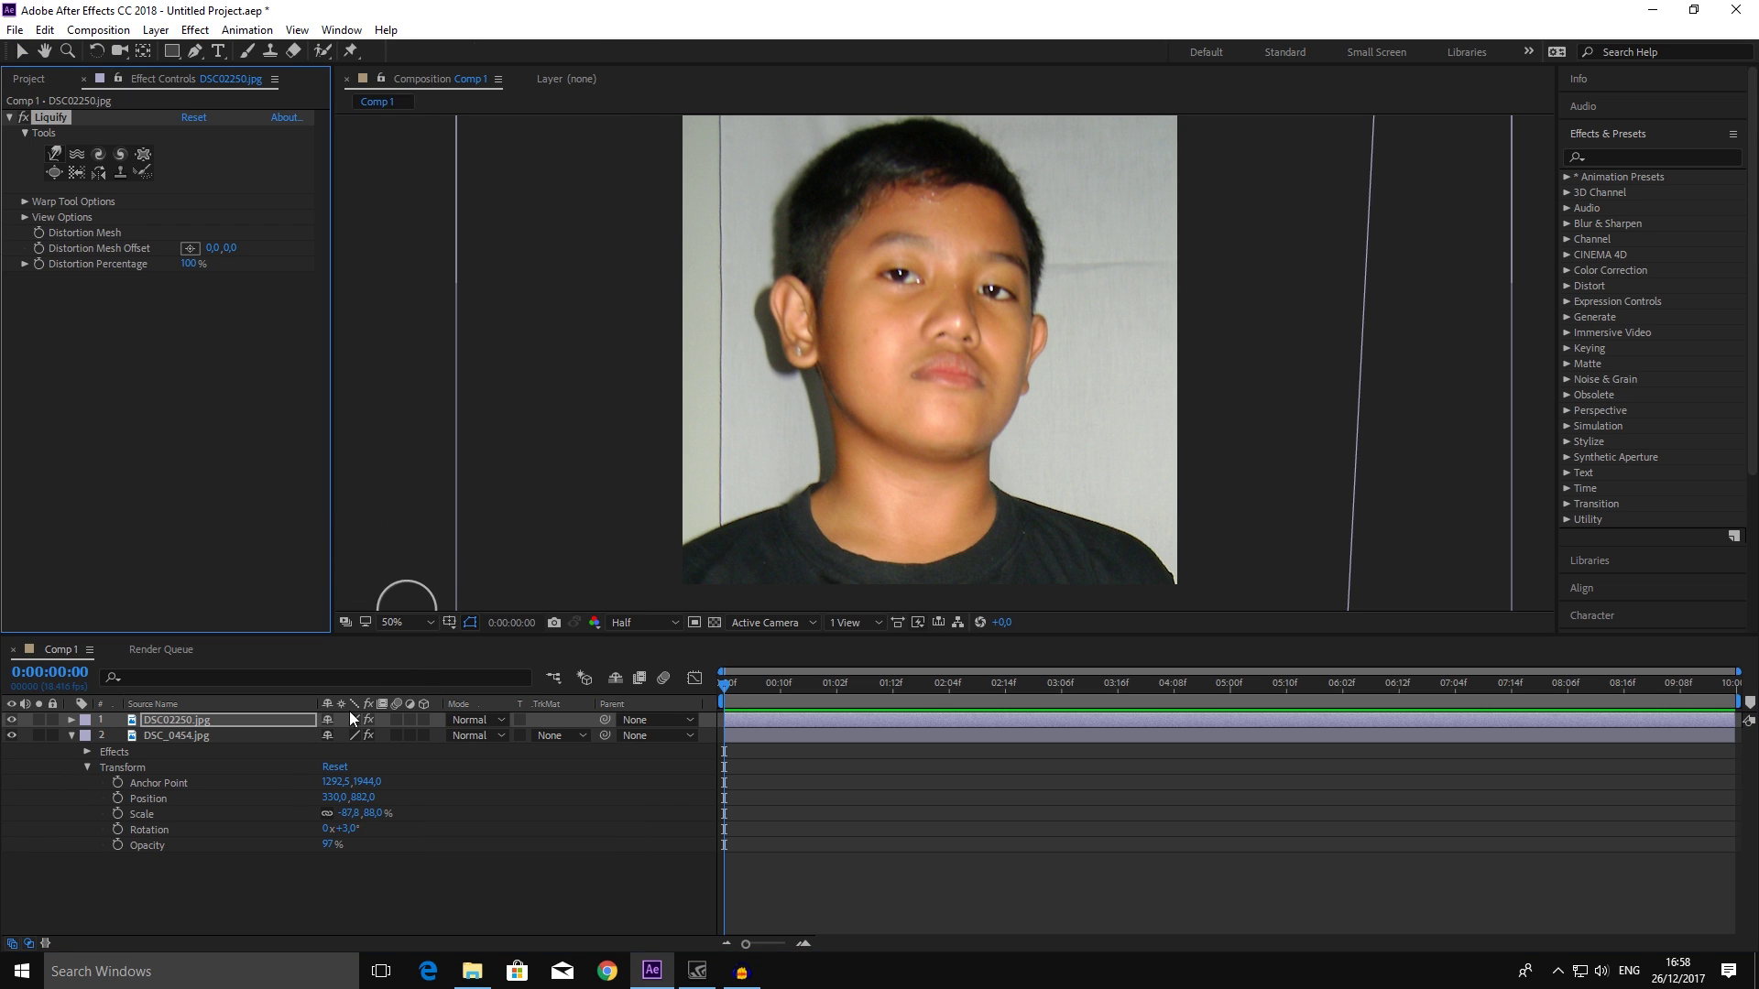
- Expand DSC02250.jpg's Transform properties and start editing its Opacity value
{"action": "left_click", "coordinate": [72, 720]}
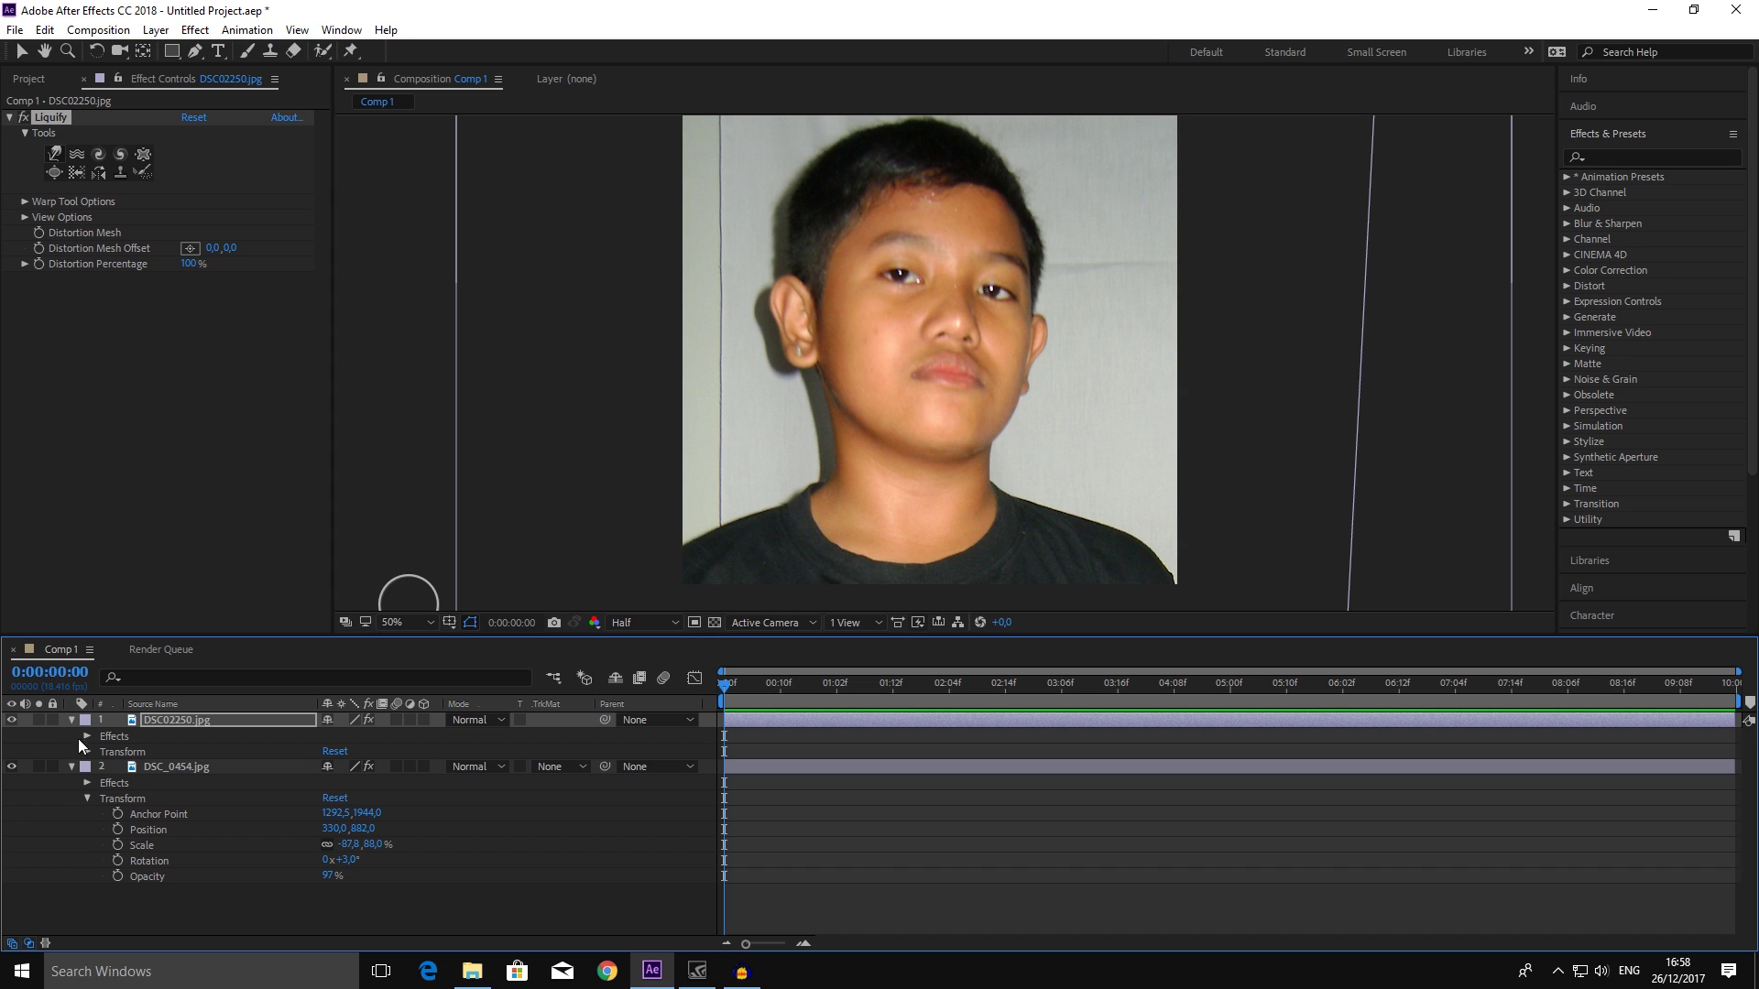
{"action": "left_click", "coordinate": [87, 751]}
{"action": "scroll", "coordinate": [284, 811], "scroll_direction": "down", "scroll_amount": 1}
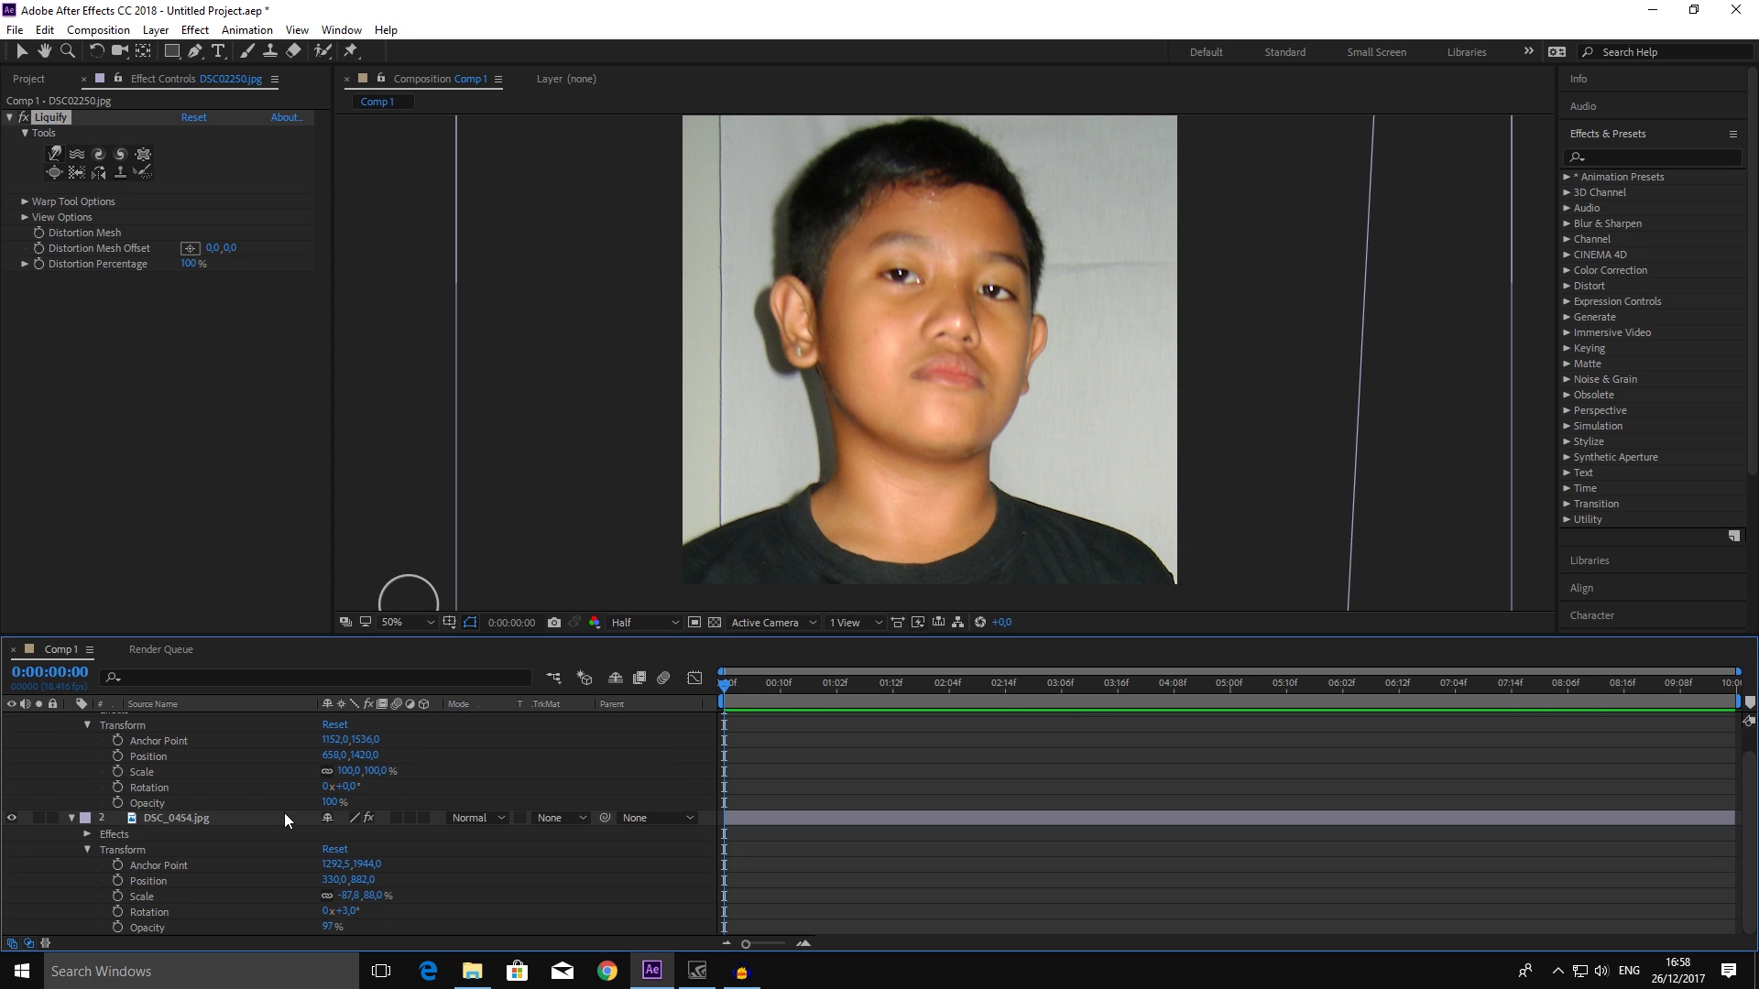
{"action": "left_click", "coordinate": [332, 803]}
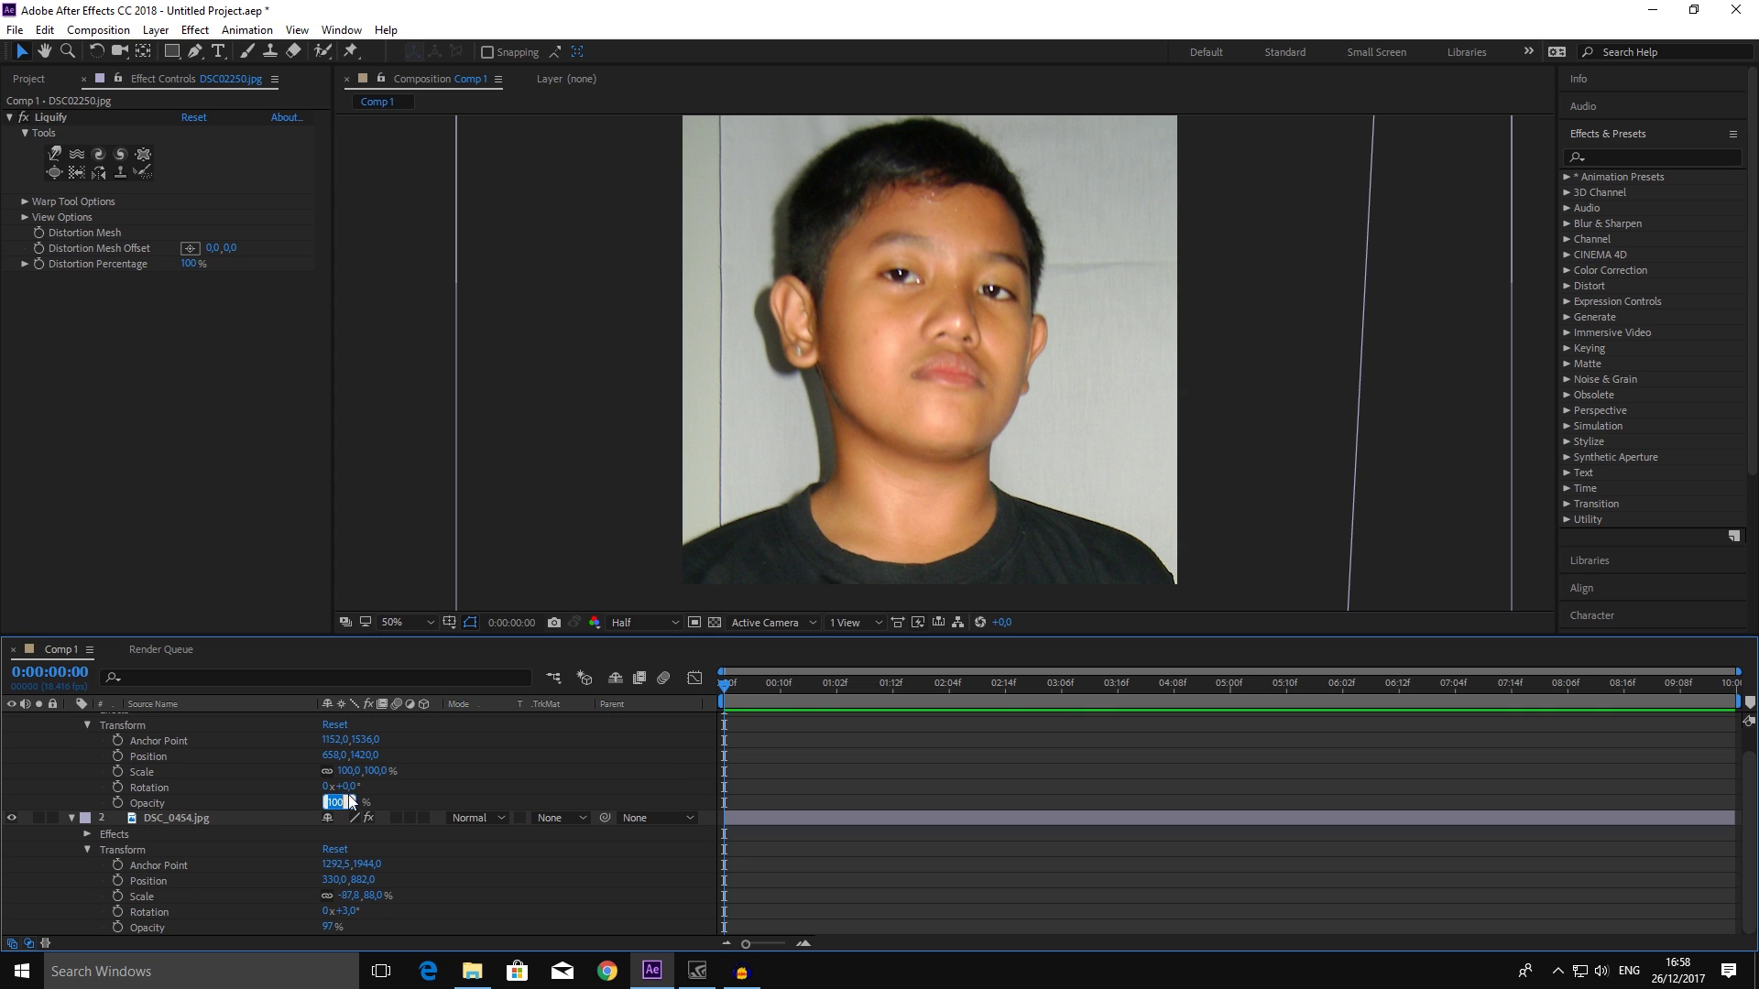
- Commit 50% opacity on the top photo and pick Liquify's Warp tool
{"action": "type", "text": "50"}
{"action": "left_click", "coordinate": [495, 766]}
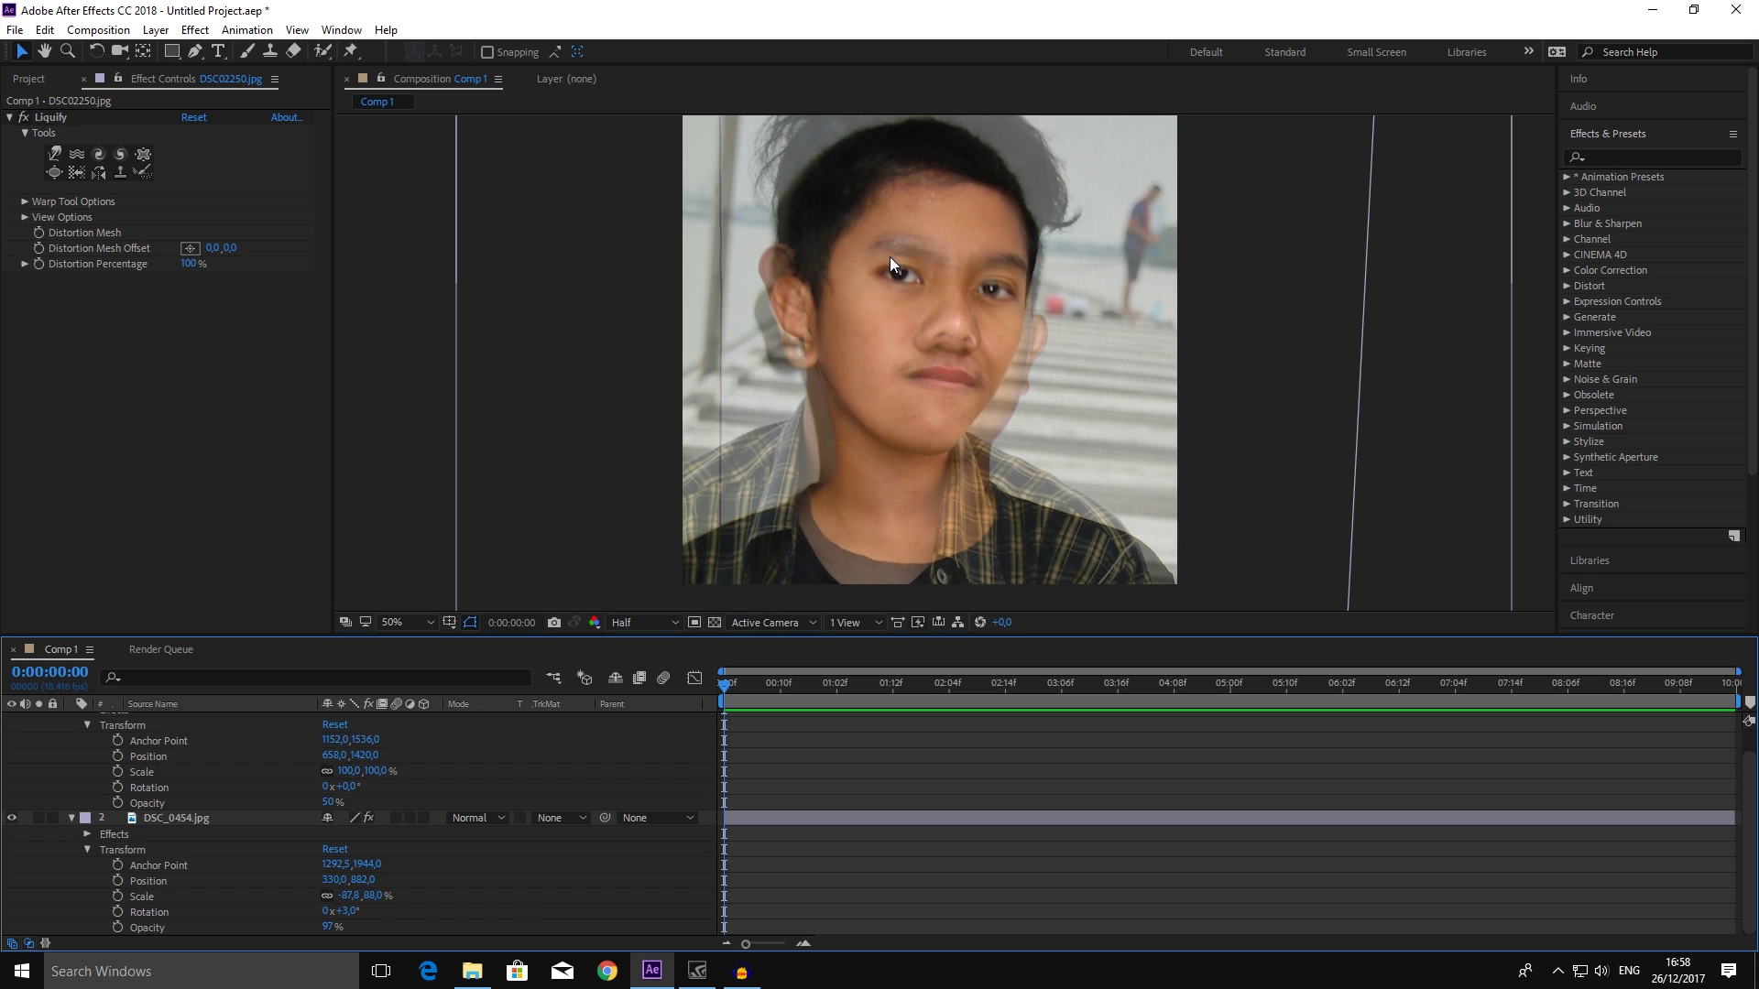
{"action": "left_click", "coordinate": [54, 154]}
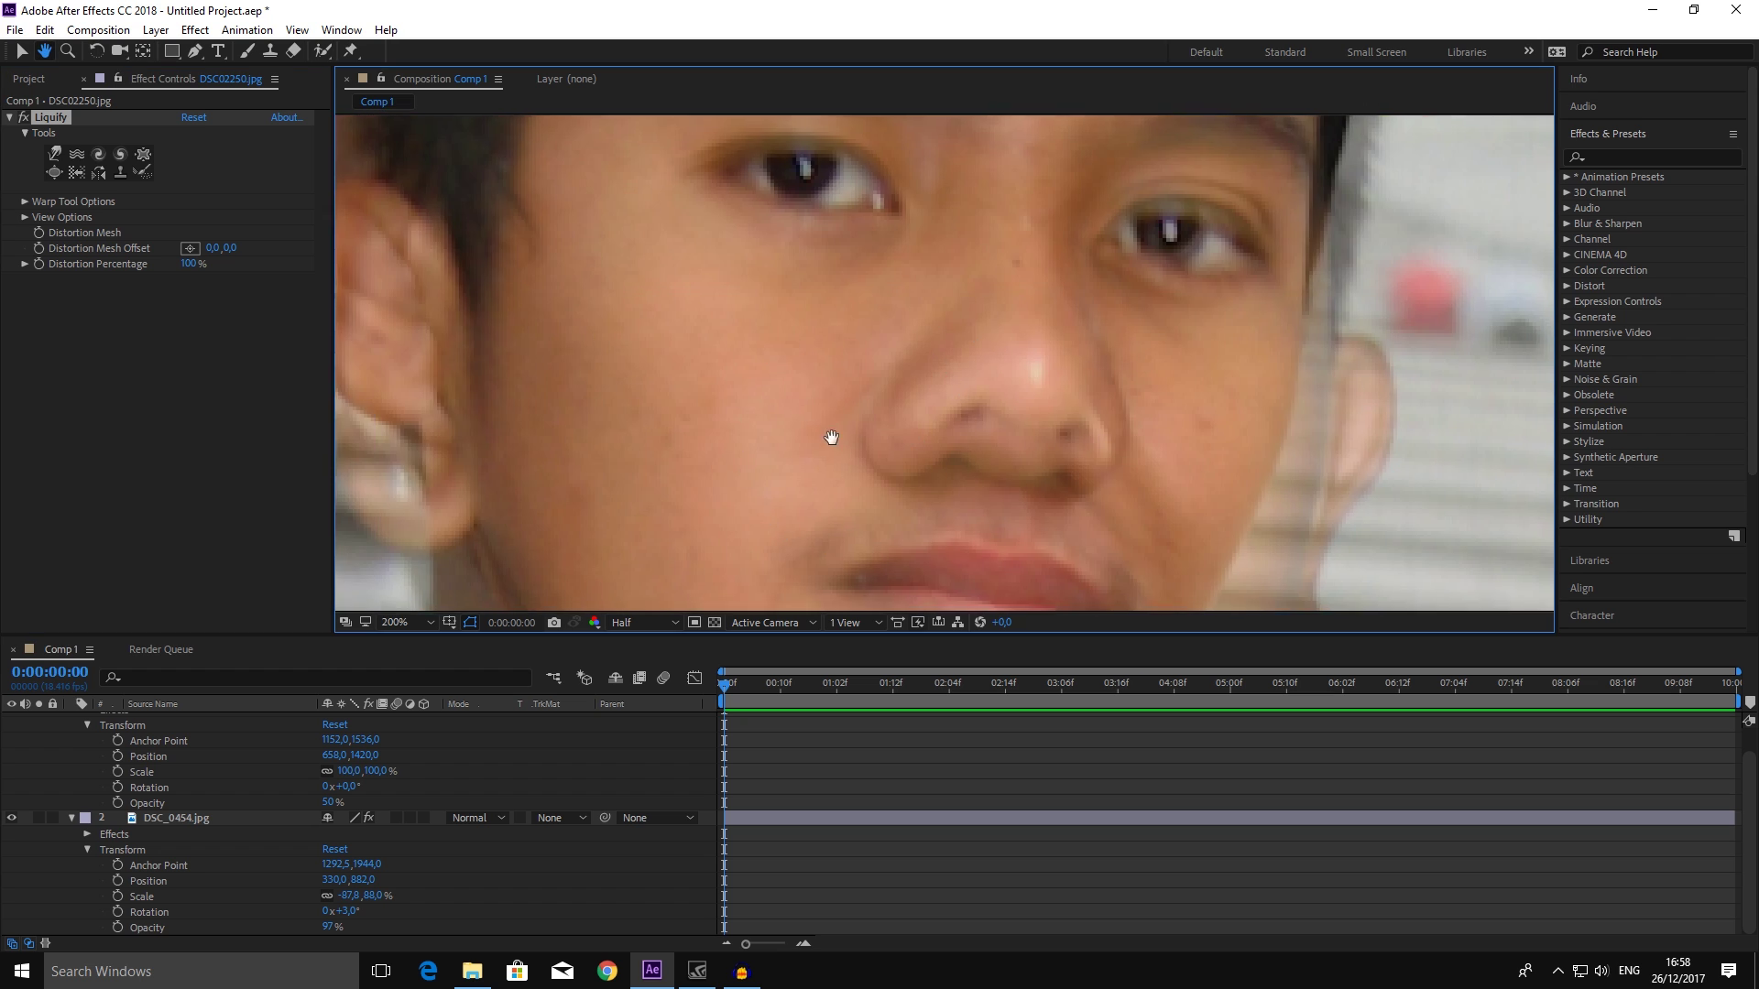
{"action": "scroll", "coordinate": [830, 440], "scroll_direction": "up", "scroll_amount": 2}
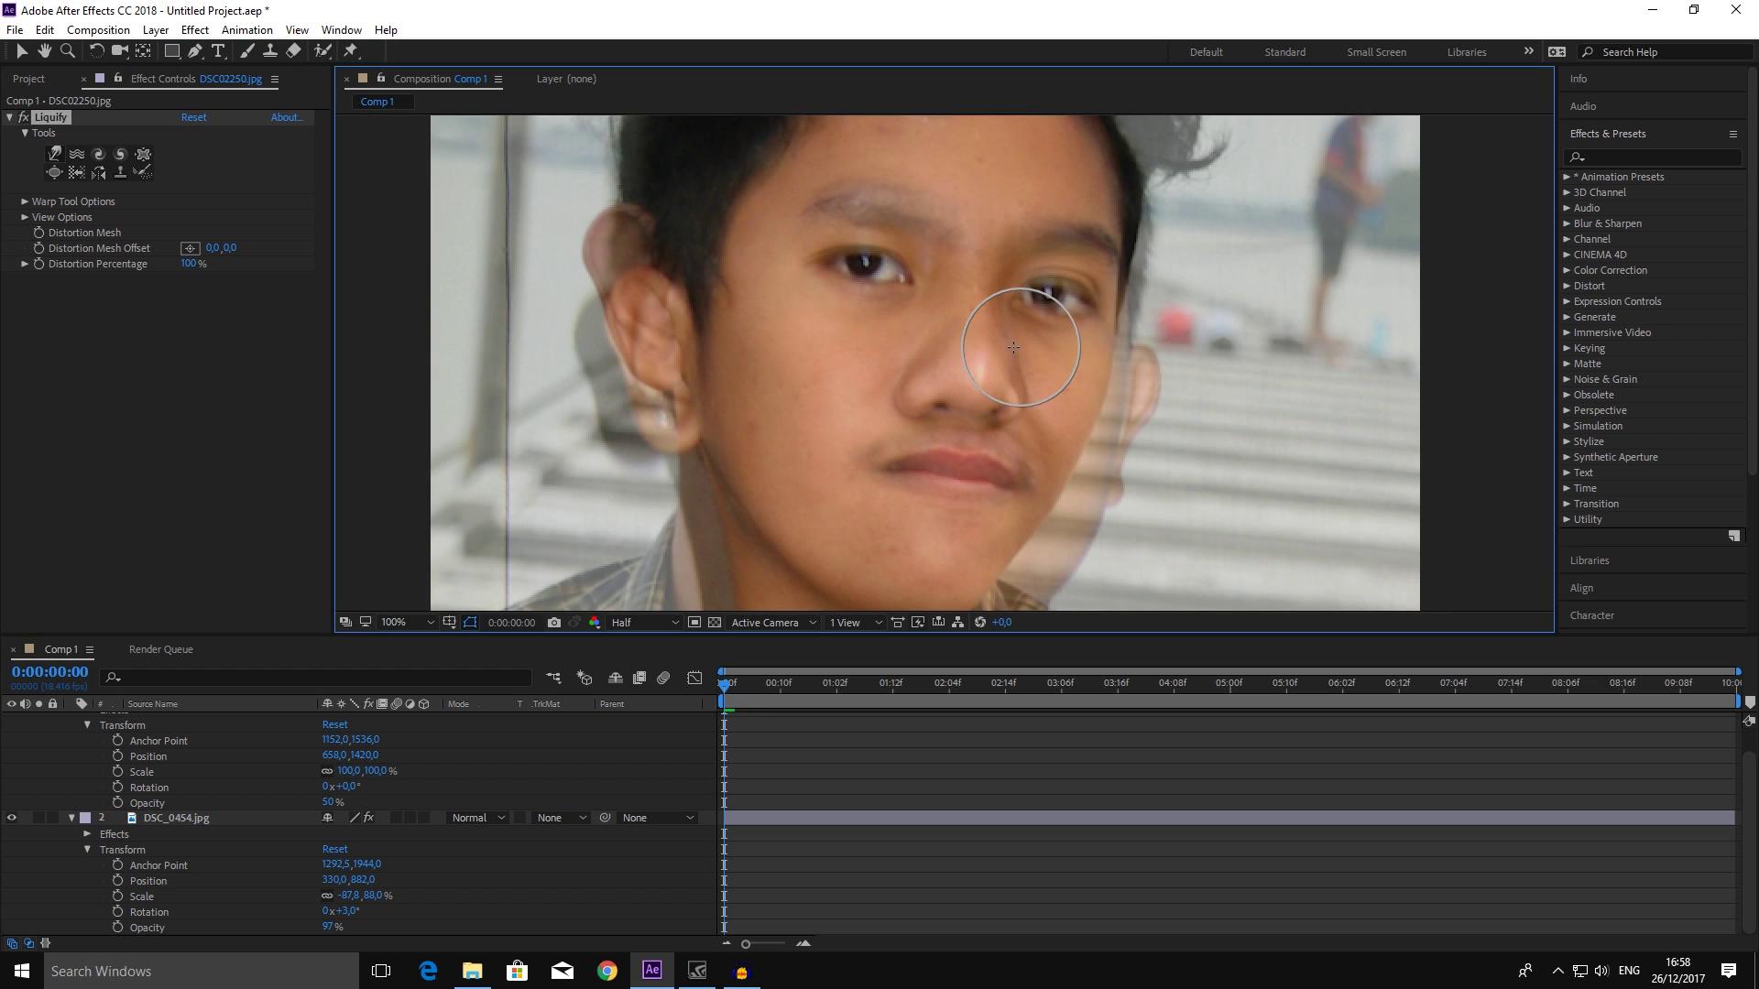
- Warp the eyebrow and push the hair up into a tuft, setting the warp brush to size 83
{"action": "left_click_drag", "start_coordinate": [868, 184], "coordinate": [884, 170]}
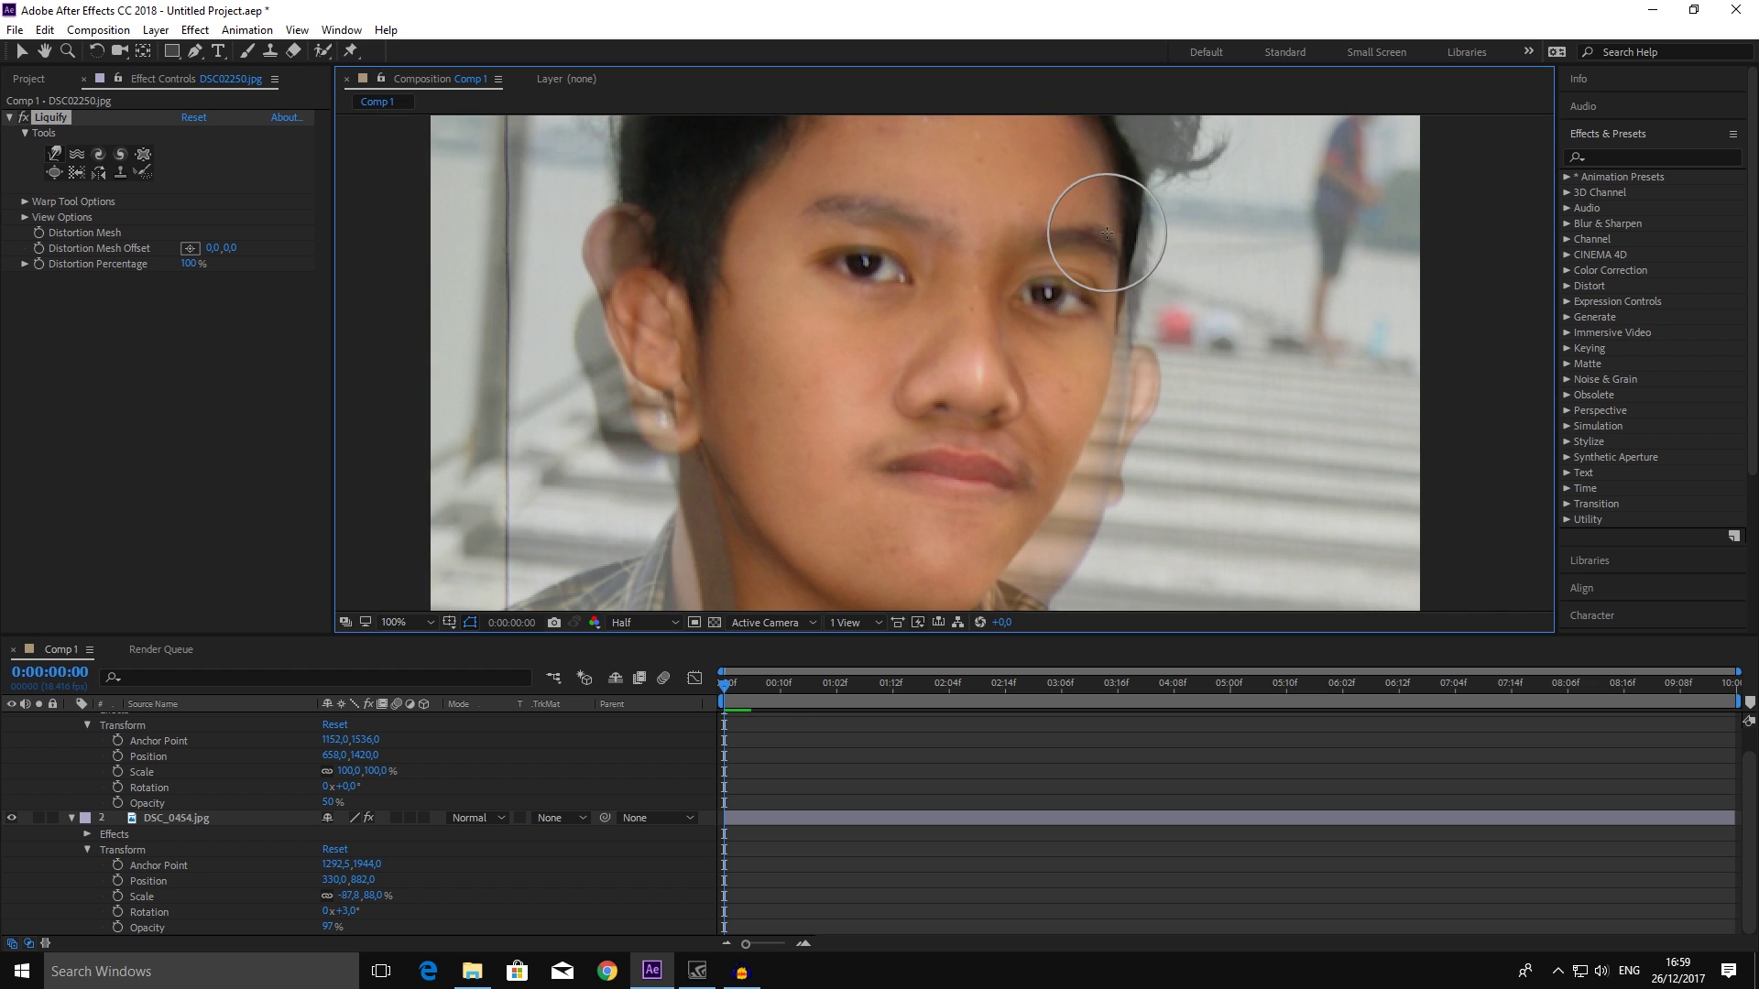
{"action": "left_click_drag", "start_coordinate": [871, 490], "coordinate": [751, 417]}
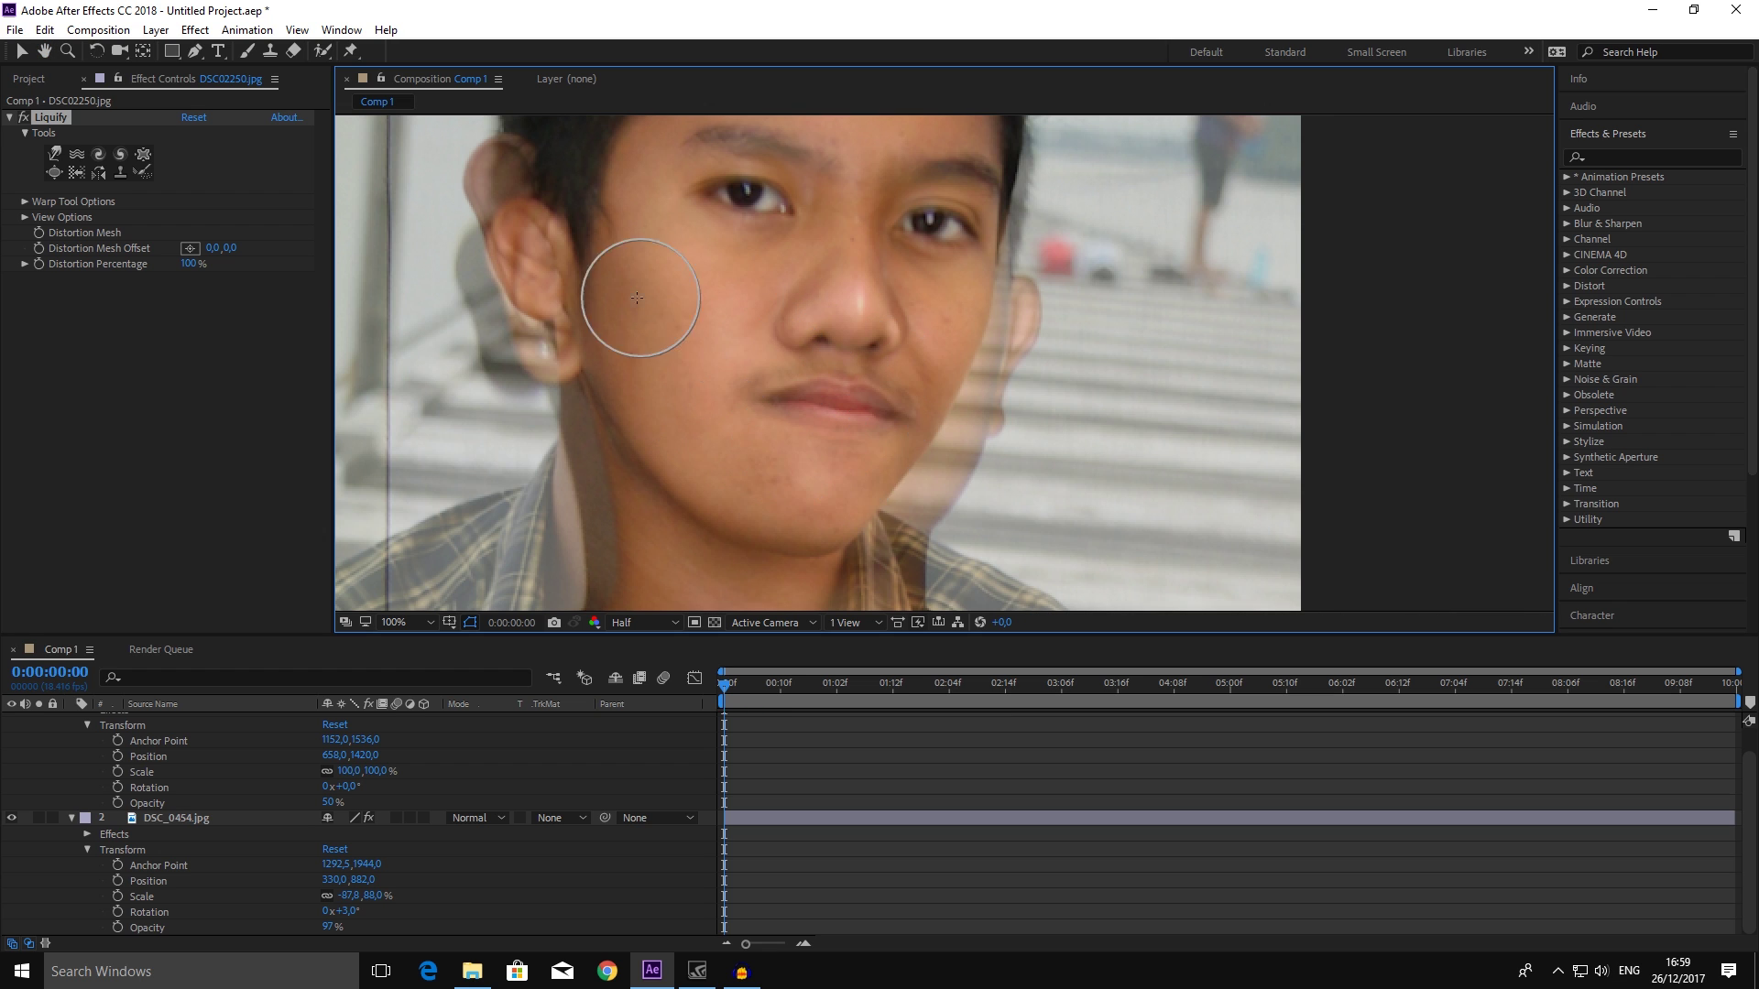
{"action": "scroll", "coordinate": [367, 275], "scroll_direction": "up", "scroll_amount": 4}
{"action": "left_click", "coordinate": [25, 201]}
{"action": "mouse_move", "coordinate": [581, 275]}
{"action": "left_mouse_down"}
{"action": "mouse_move", "coordinate": [769, 210]}
{"action": "mouse_move", "coordinate": [1074, 354]}
{"action": "mouse_move", "coordinate": [540, 343]}
{"action": "left_mouse_up"}
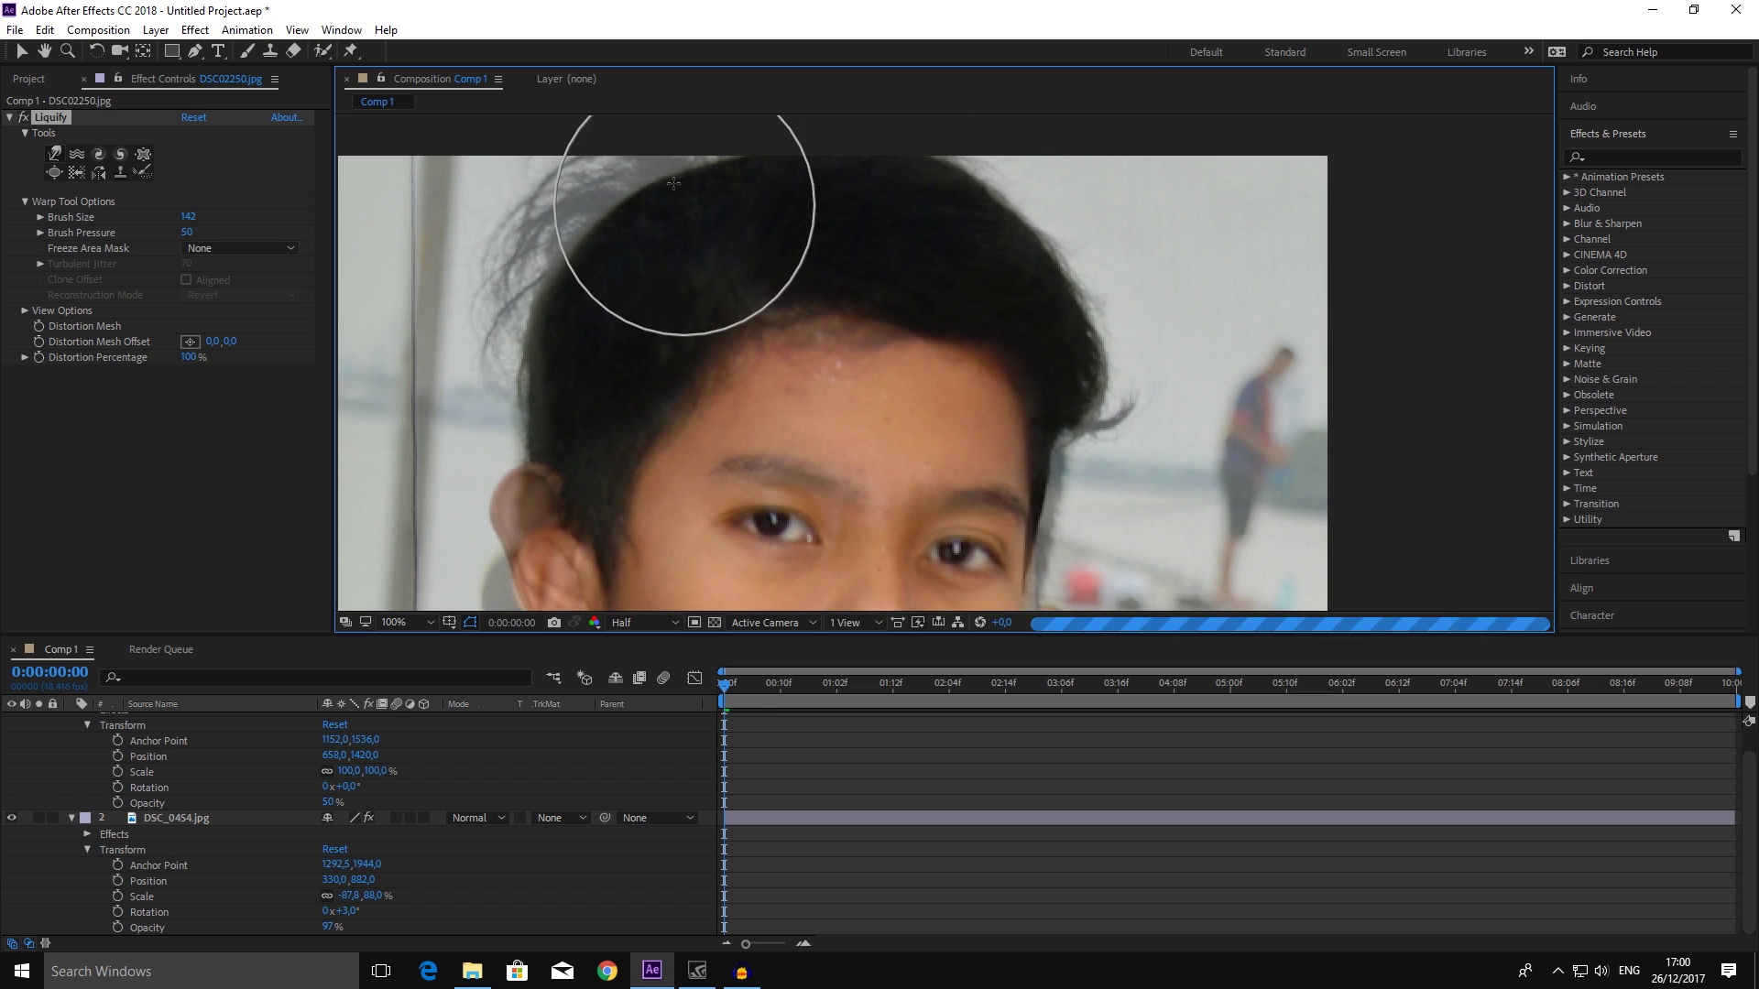
{"action": "left_click_drag", "start_coordinate": [547, 434], "coordinate": [593, 259]}
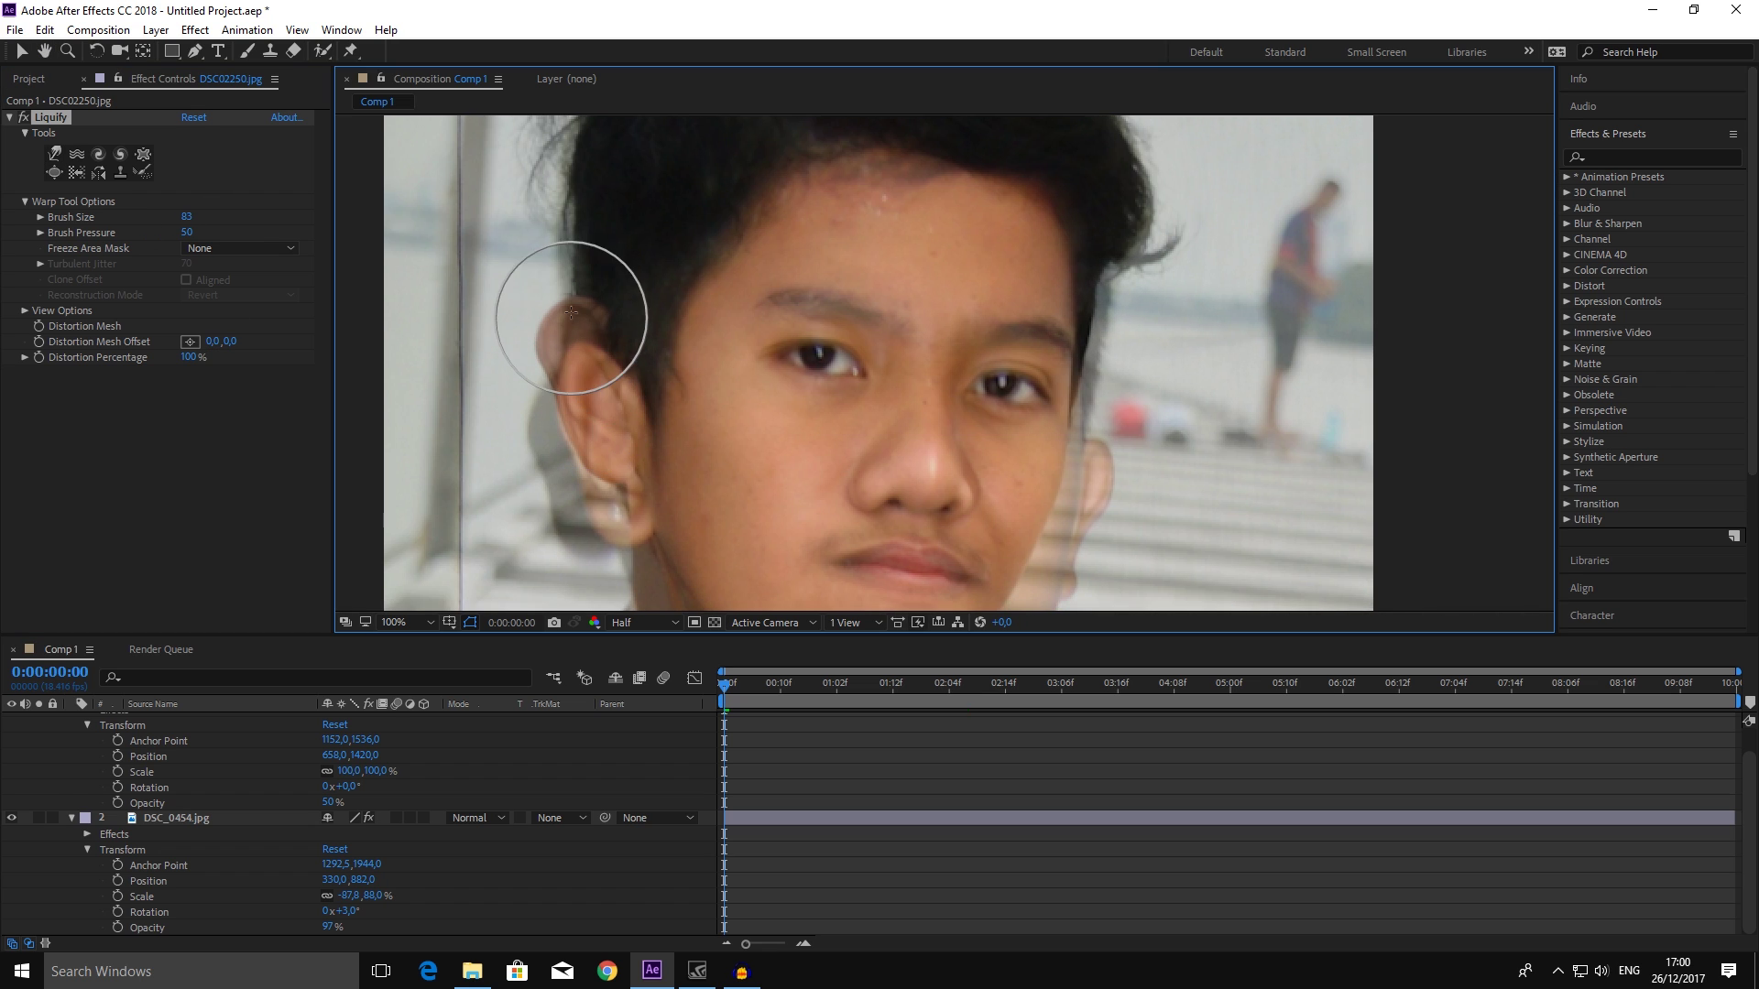
- Reshape the ear's edge and lobe, the cheek and jaw line, and the right shoulder outline
{"action": "mouse_move", "coordinate": [547, 335]}
{"action": "left_mouse_down"}
{"action": "mouse_move", "coordinate": [635, 497]}
{"action": "mouse_move", "coordinate": [628, 425]}
{"action": "left_mouse_up"}
{"action": "left_click_drag", "start_coordinate": [1053, 417], "coordinate": [824, 394]}
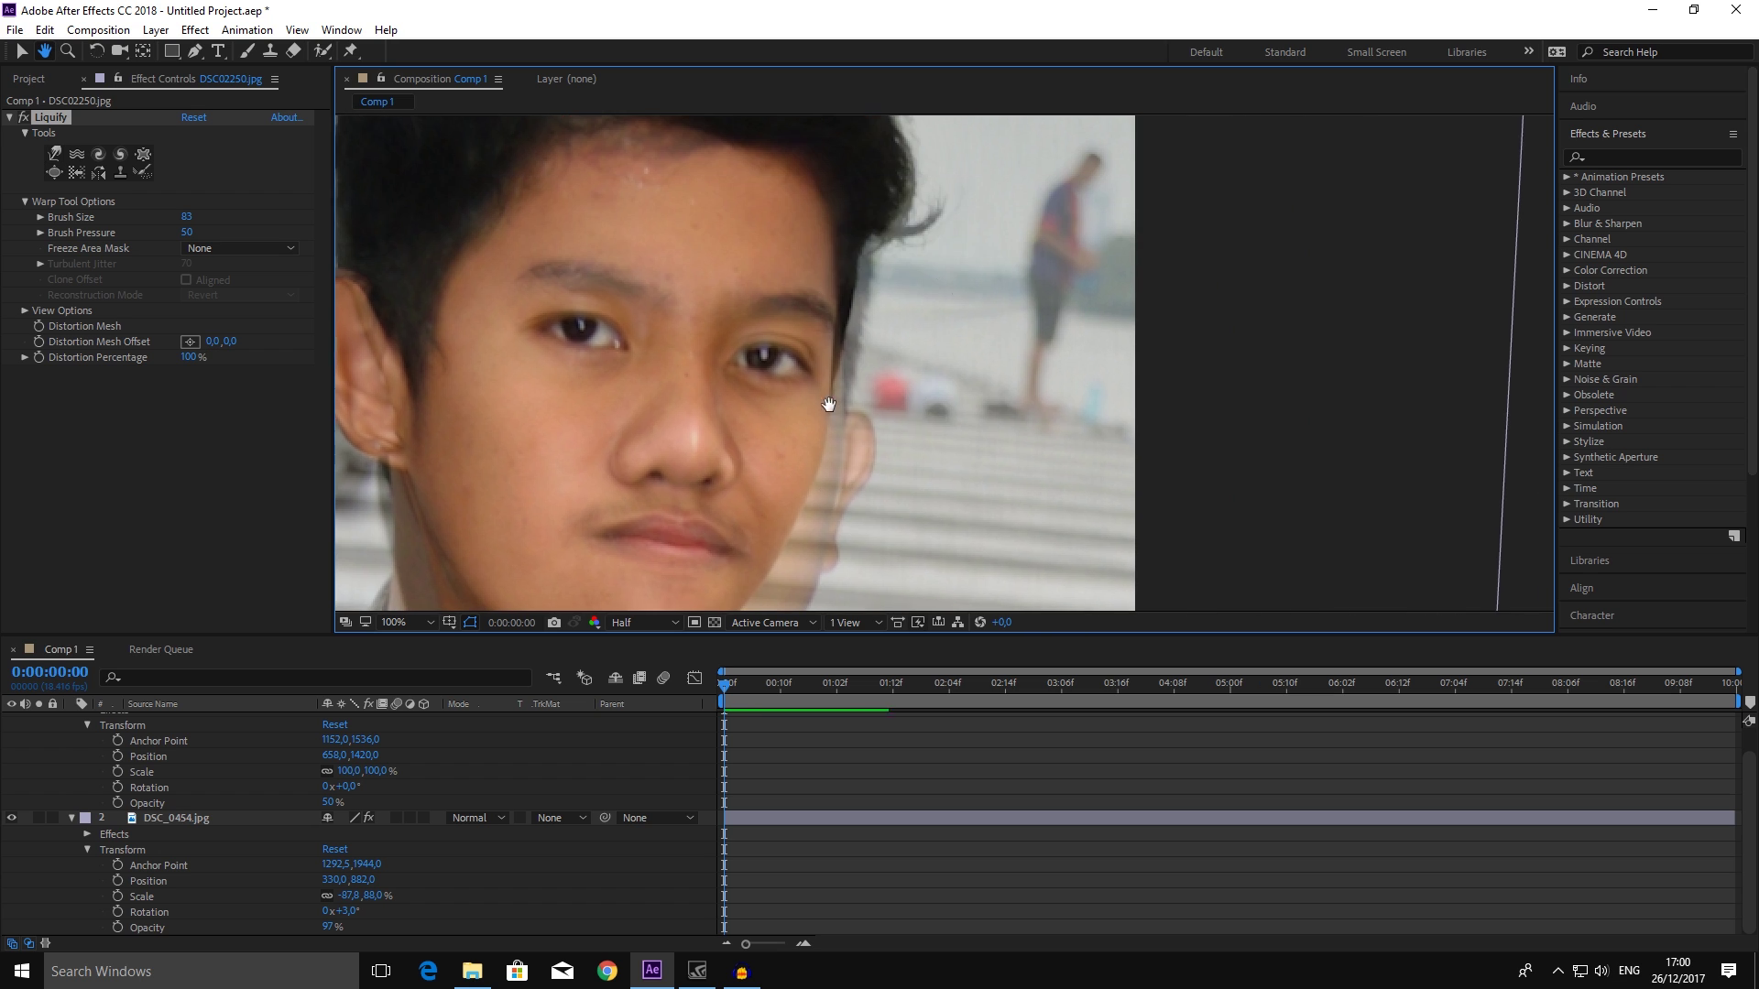
{"action": "left_click_drag", "start_coordinate": [864, 326], "coordinate": [887, 511]}
{"action": "mouse_move", "coordinate": [825, 458]}
{"action": "left_mouse_down"}
{"action": "mouse_move", "coordinate": [856, 290]}
{"action": "mouse_move", "coordinate": [820, 388]}
{"action": "mouse_move", "coordinate": [883, 333]}
{"action": "mouse_move", "coordinate": [774, 491]}
{"action": "left_mouse_up"}
{"action": "mouse_move", "coordinate": [464, 481]}
{"action": "left_mouse_down"}
{"action": "mouse_move", "coordinate": [707, 531]}
{"action": "mouse_move", "coordinate": [666, 406]}
{"action": "mouse_move", "coordinate": [718, 511]}
{"action": "mouse_move", "coordinate": [692, 367]}
{"action": "mouse_move", "coordinate": [642, 492]}
{"action": "mouse_move", "coordinate": [464, 459]}
{"action": "mouse_move", "coordinate": [513, 550]}
{"action": "mouse_move", "coordinate": [573, 472]}
{"action": "mouse_move", "coordinate": [641, 491]}
{"action": "mouse_move", "coordinate": [629, 511]}
{"action": "mouse_move", "coordinate": [531, 491]}
{"action": "mouse_move", "coordinate": [435, 534]}
{"action": "mouse_move", "coordinate": [376, 491]}
{"action": "mouse_move", "coordinate": [621, 393]}
{"action": "mouse_move", "coordinate": [691, 453]}
{"action": "mouse_move", "coordinate": [500, 351]}
{"action": "left_mouse_up"}
{"action": "mouse_move", "coordinate": [860, 408]}
{"action": "left_mouse_down"}
{"action": "mouse_move", "coordinate": [847, 430]}
{"action": "mouse_move", "coordinate": [1001, 519]}
{"action": "mouse_move", "coordinate": [928, 418]}
{"action": "mouse_move", "coordinate": [904, 452]}
{"action": "mouse_move", "coordinate": [1197, 510]}
{"action": "mouse_move", "coordinate": [1179, 550]}
{"action": "left_mouse_up"}
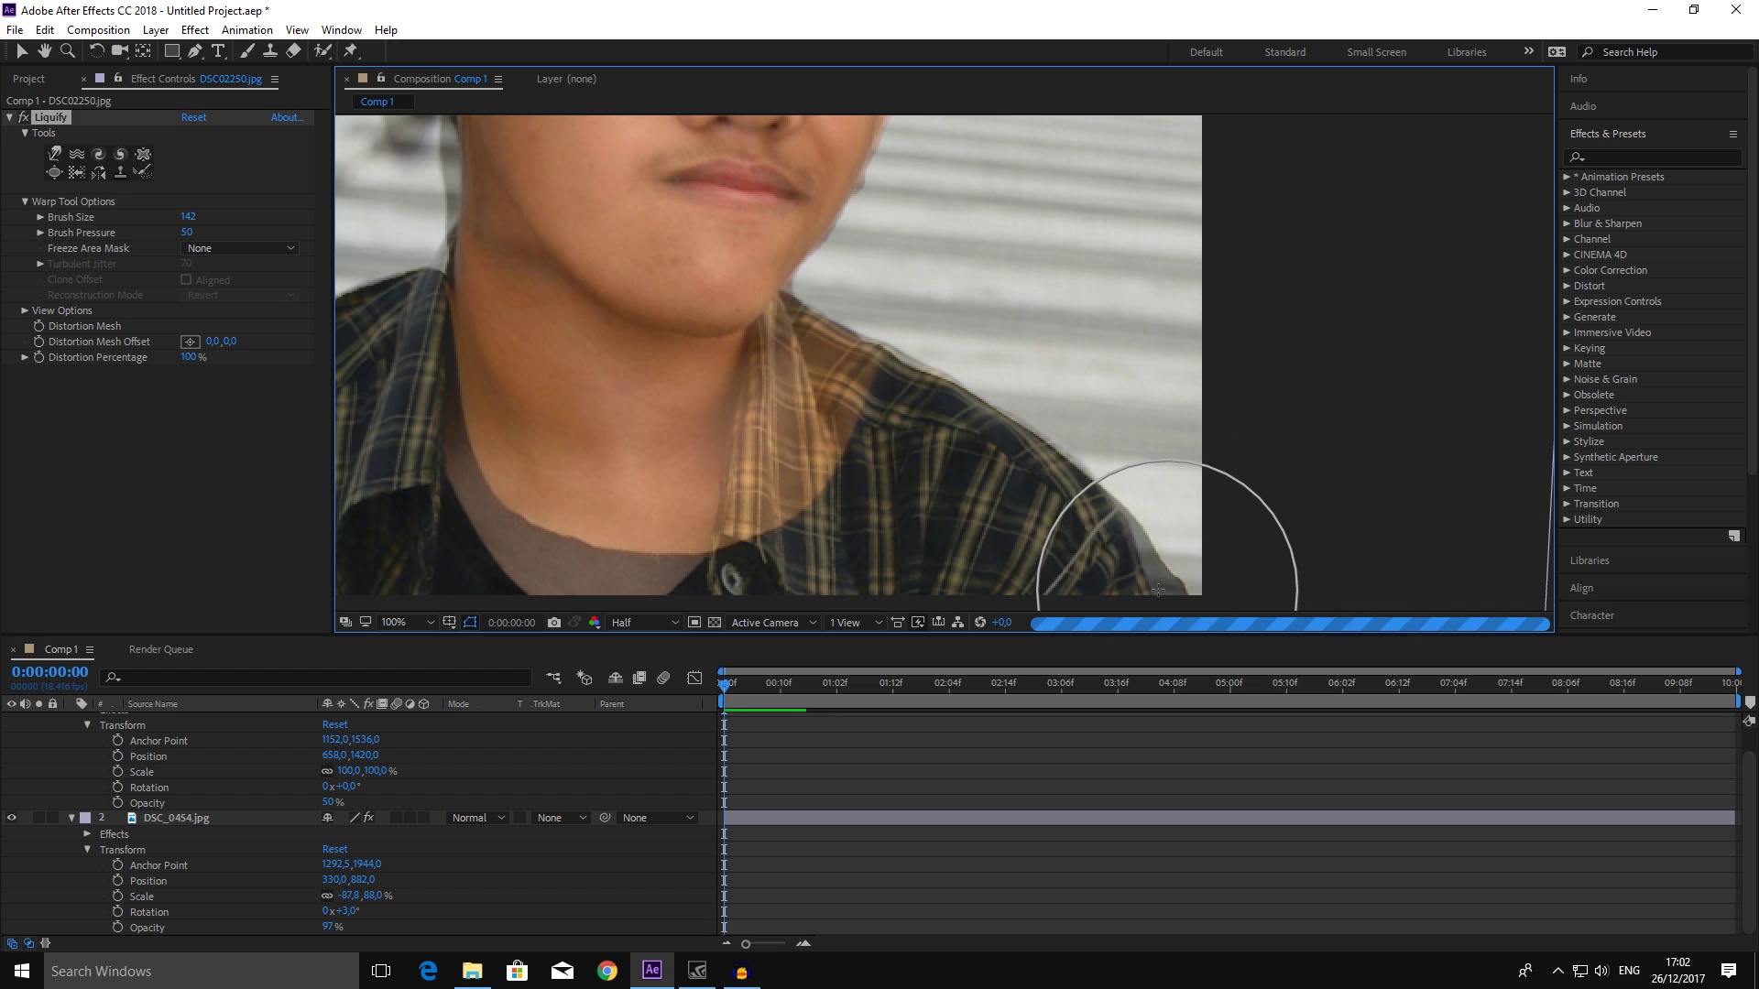
{"action": "scroll", "coordinate": [675, 423], "scroll_direction": "down", "scroll_amount": 2}
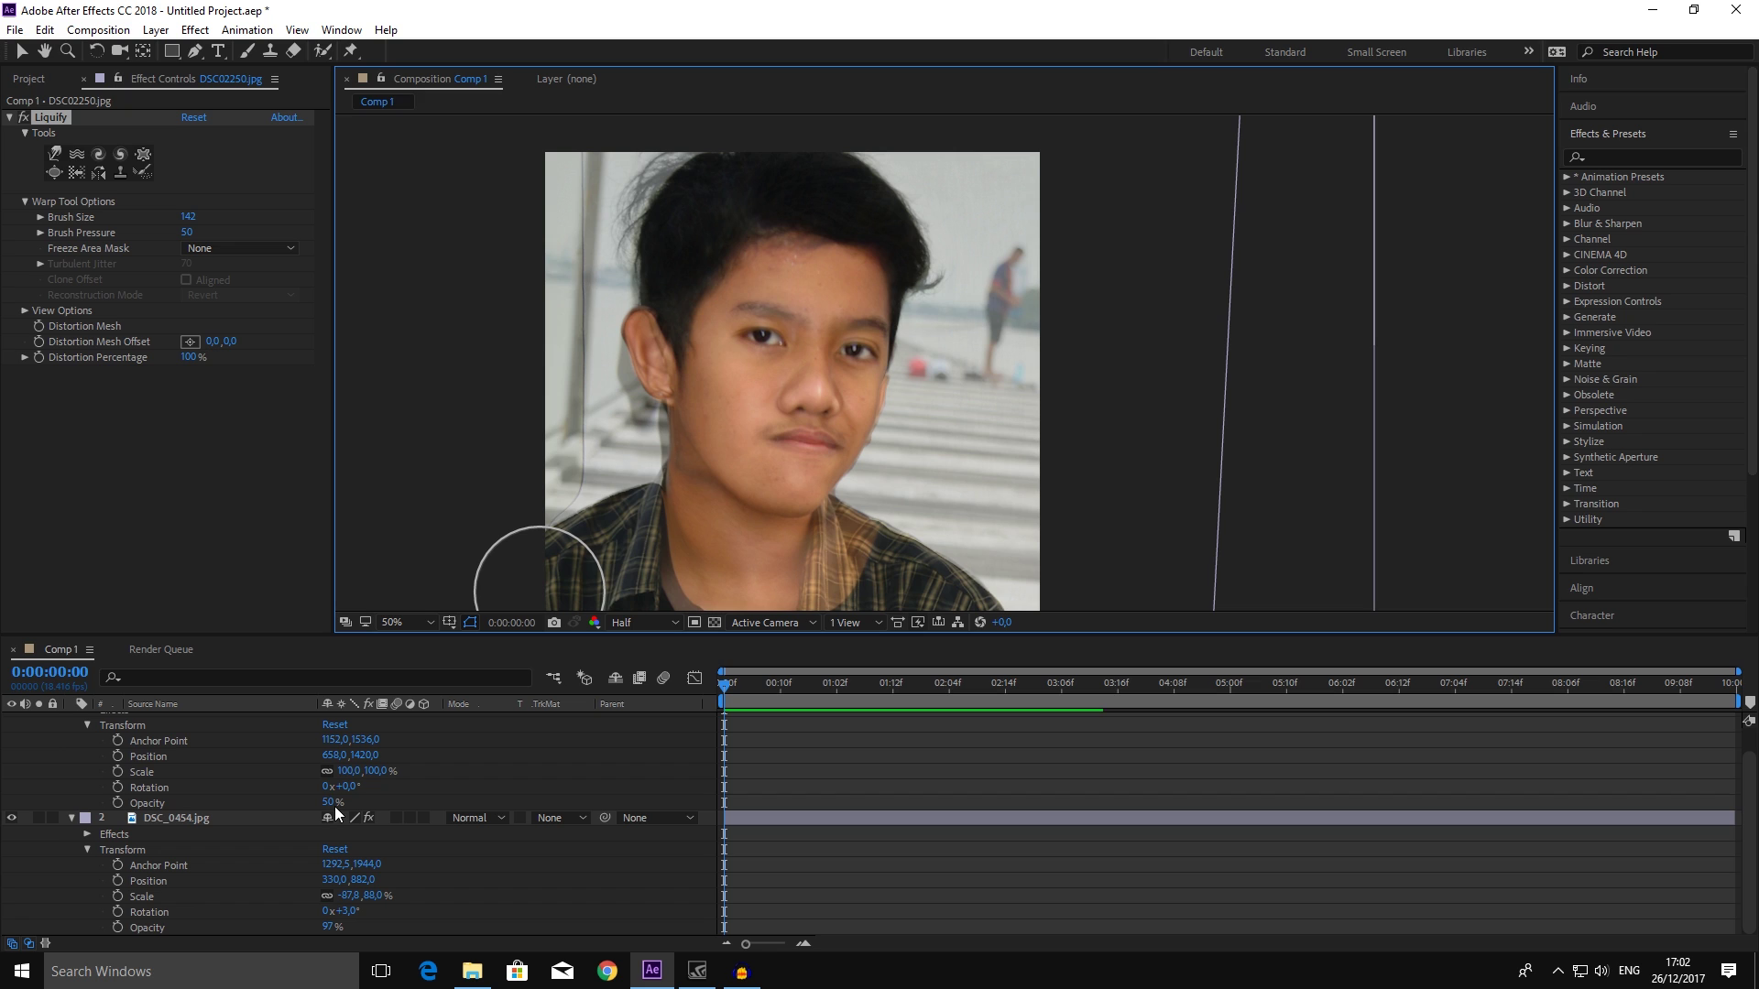
- Scrub DSC02250.jpg's opacity down to 0% and DSC_0454.jpg's opacity up to 100%
{"action": "left_click_drag", "start_coordinate": [329, 803], "coordinate": [382, 790]}
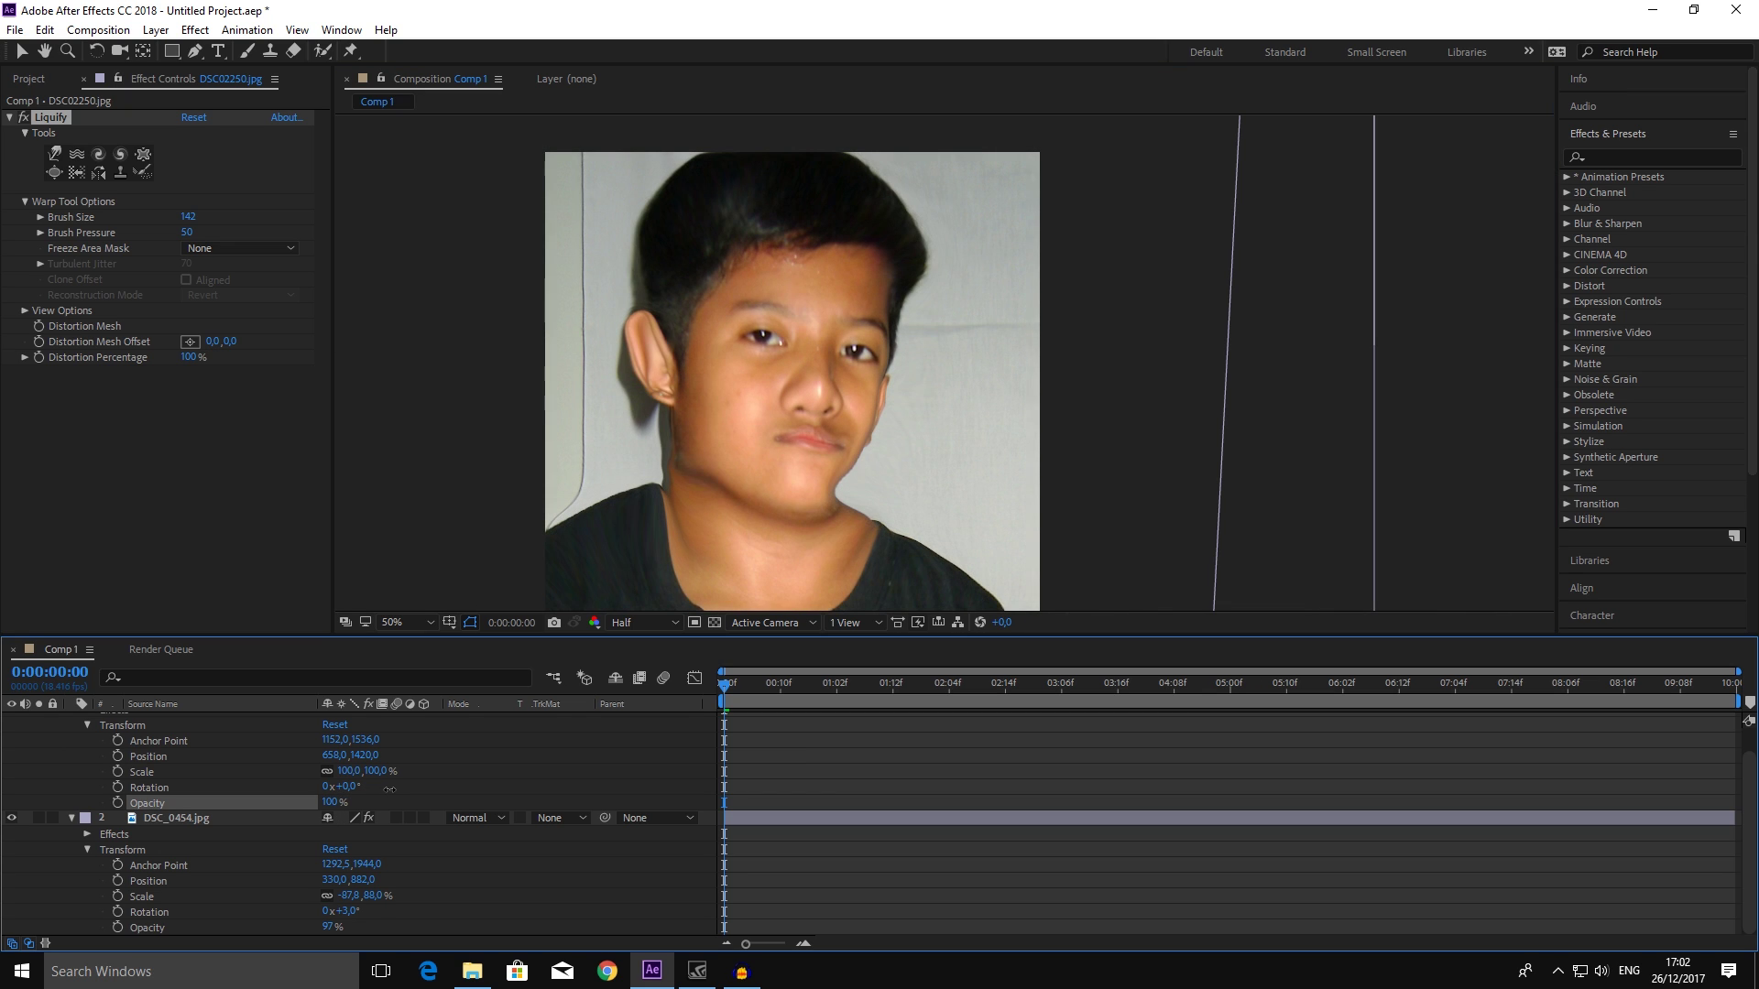
{"action": "key", "text": "h"}
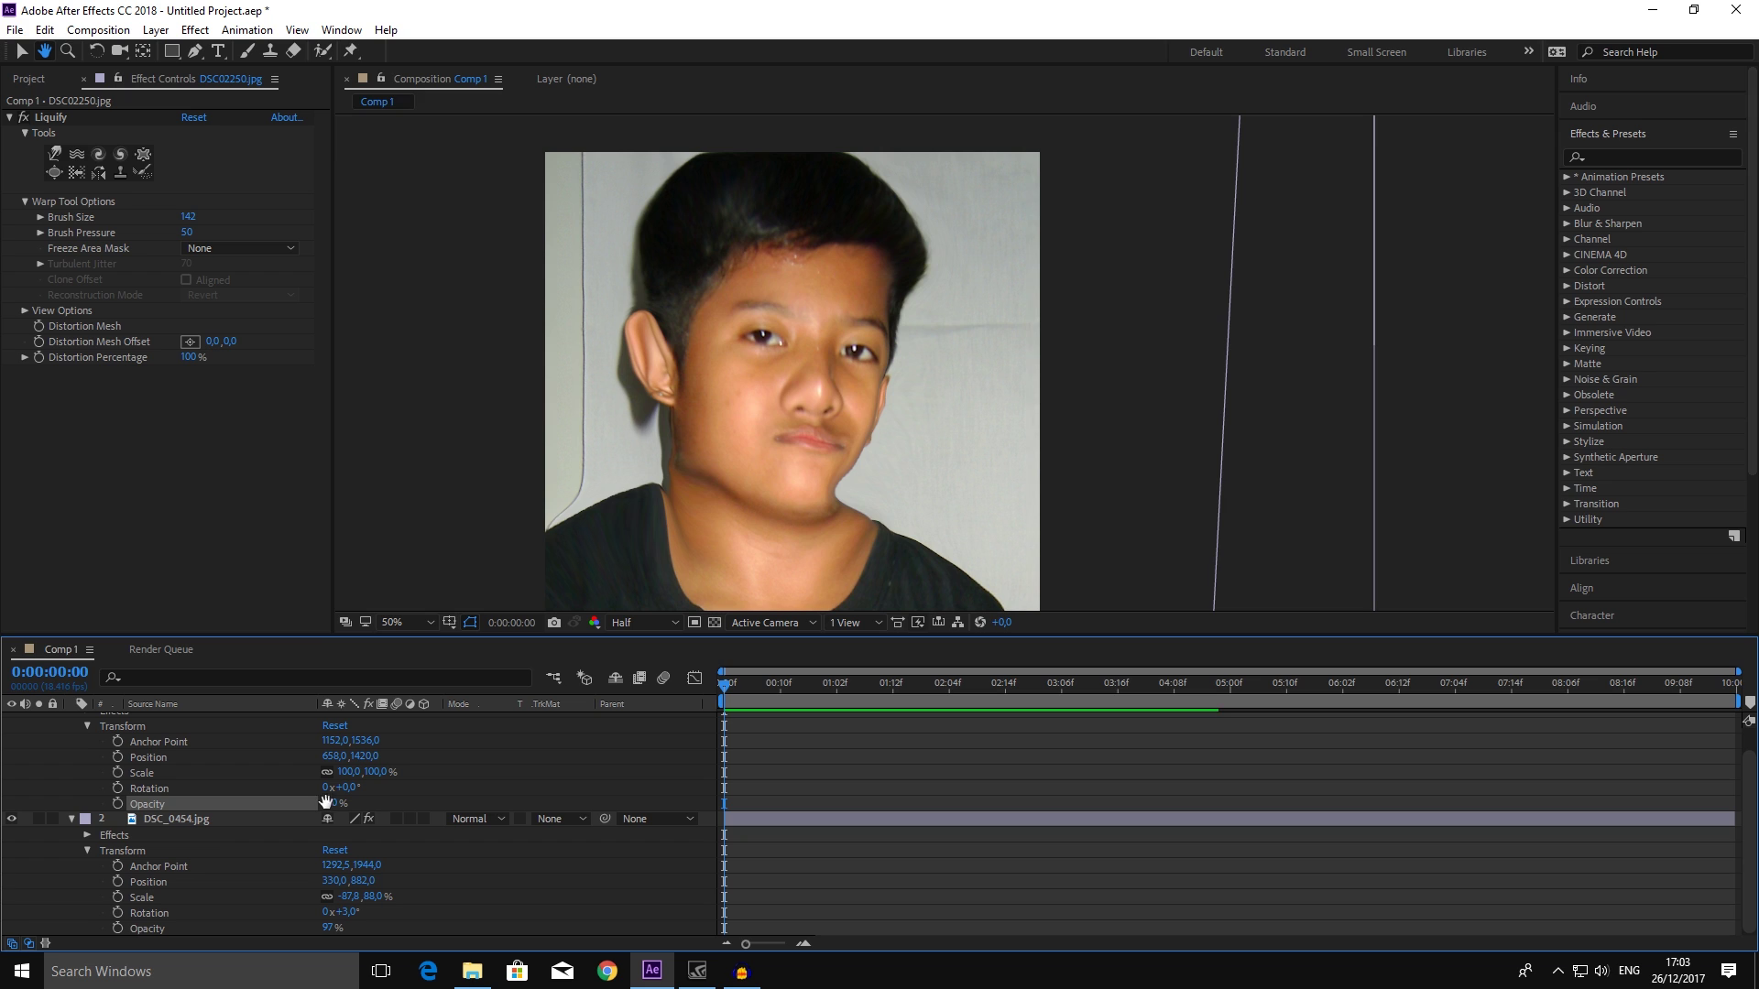
{"action": "left_click", "coordinate": [20, 52]}
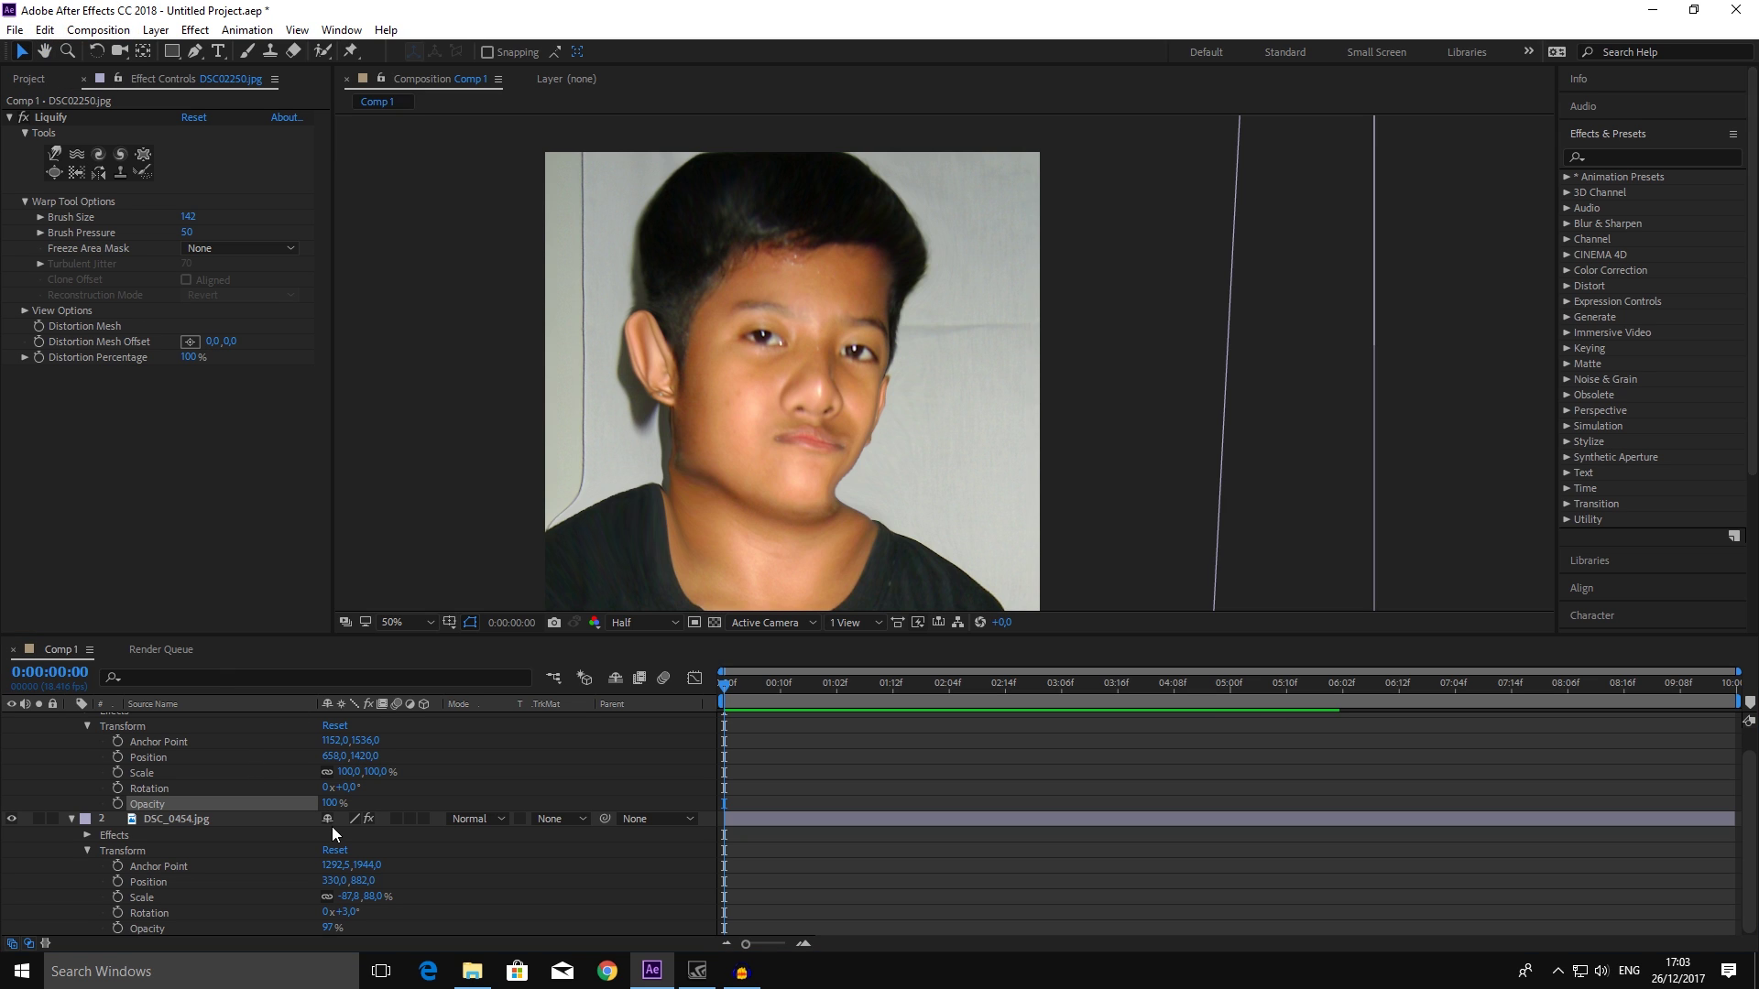
{"action": "left_click_drag", "start_coordinate": [334, 803], "coordinate": [233, 795]}
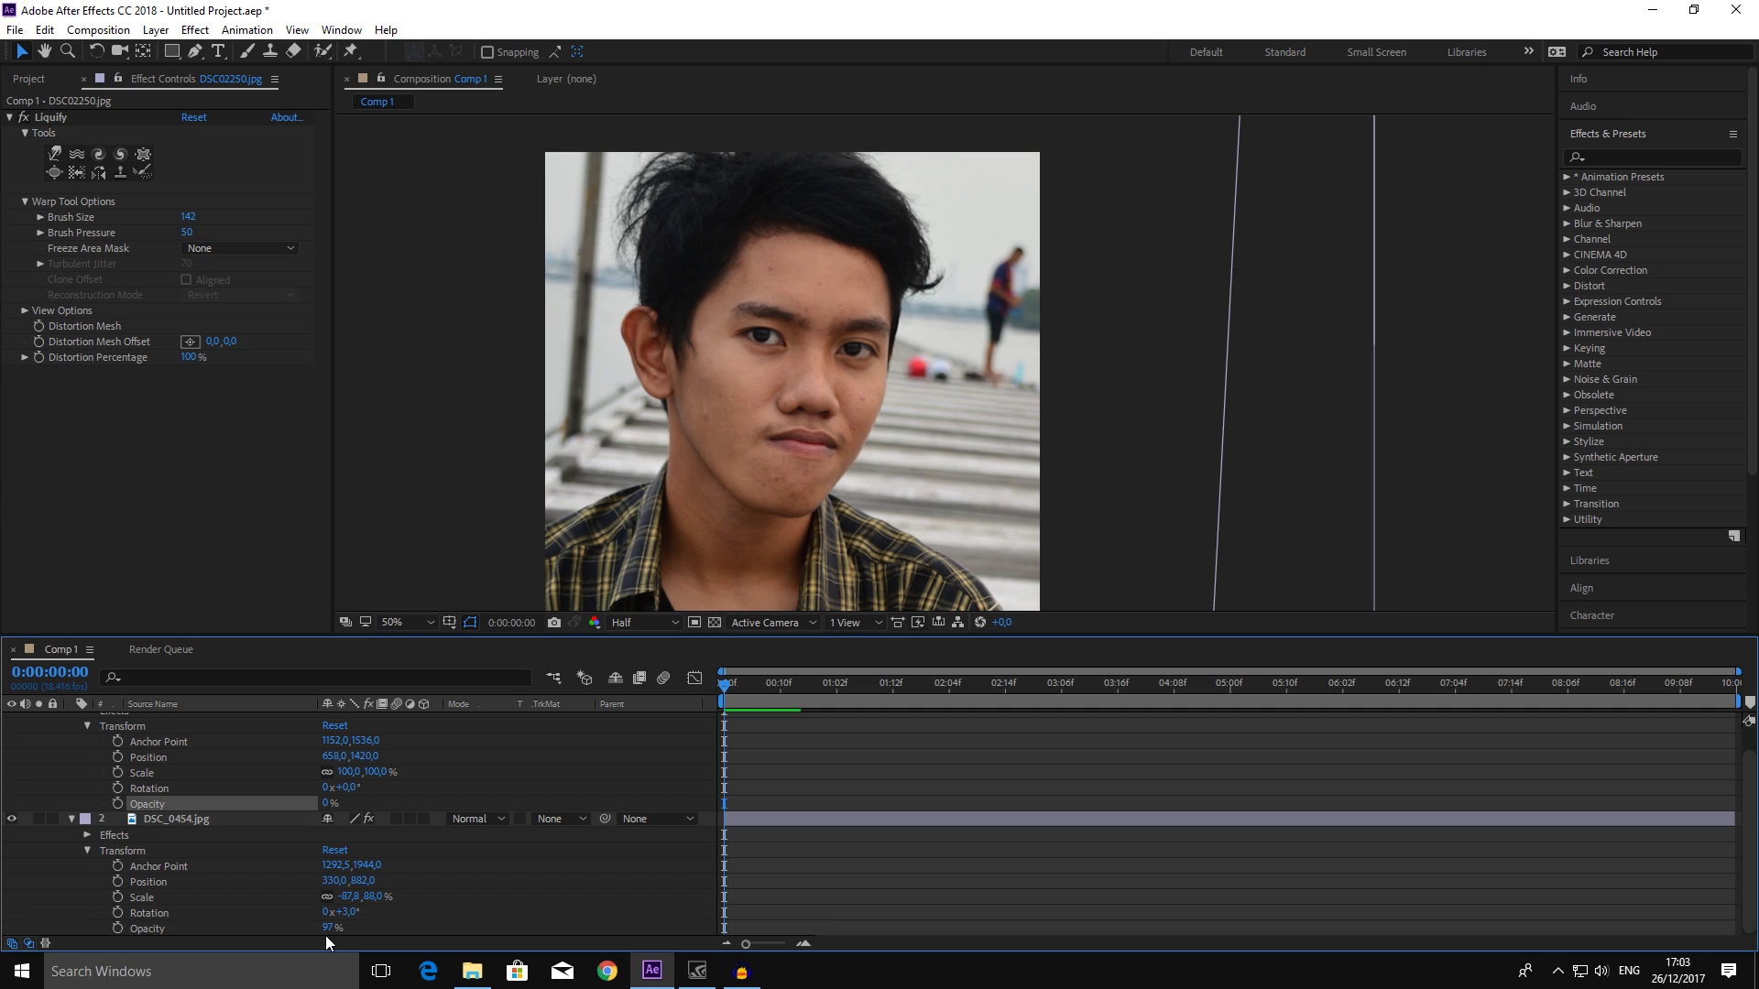
{"action": "left_click_drag", "start_coordinate": [328, 928], "coordinate": [353, 928]}
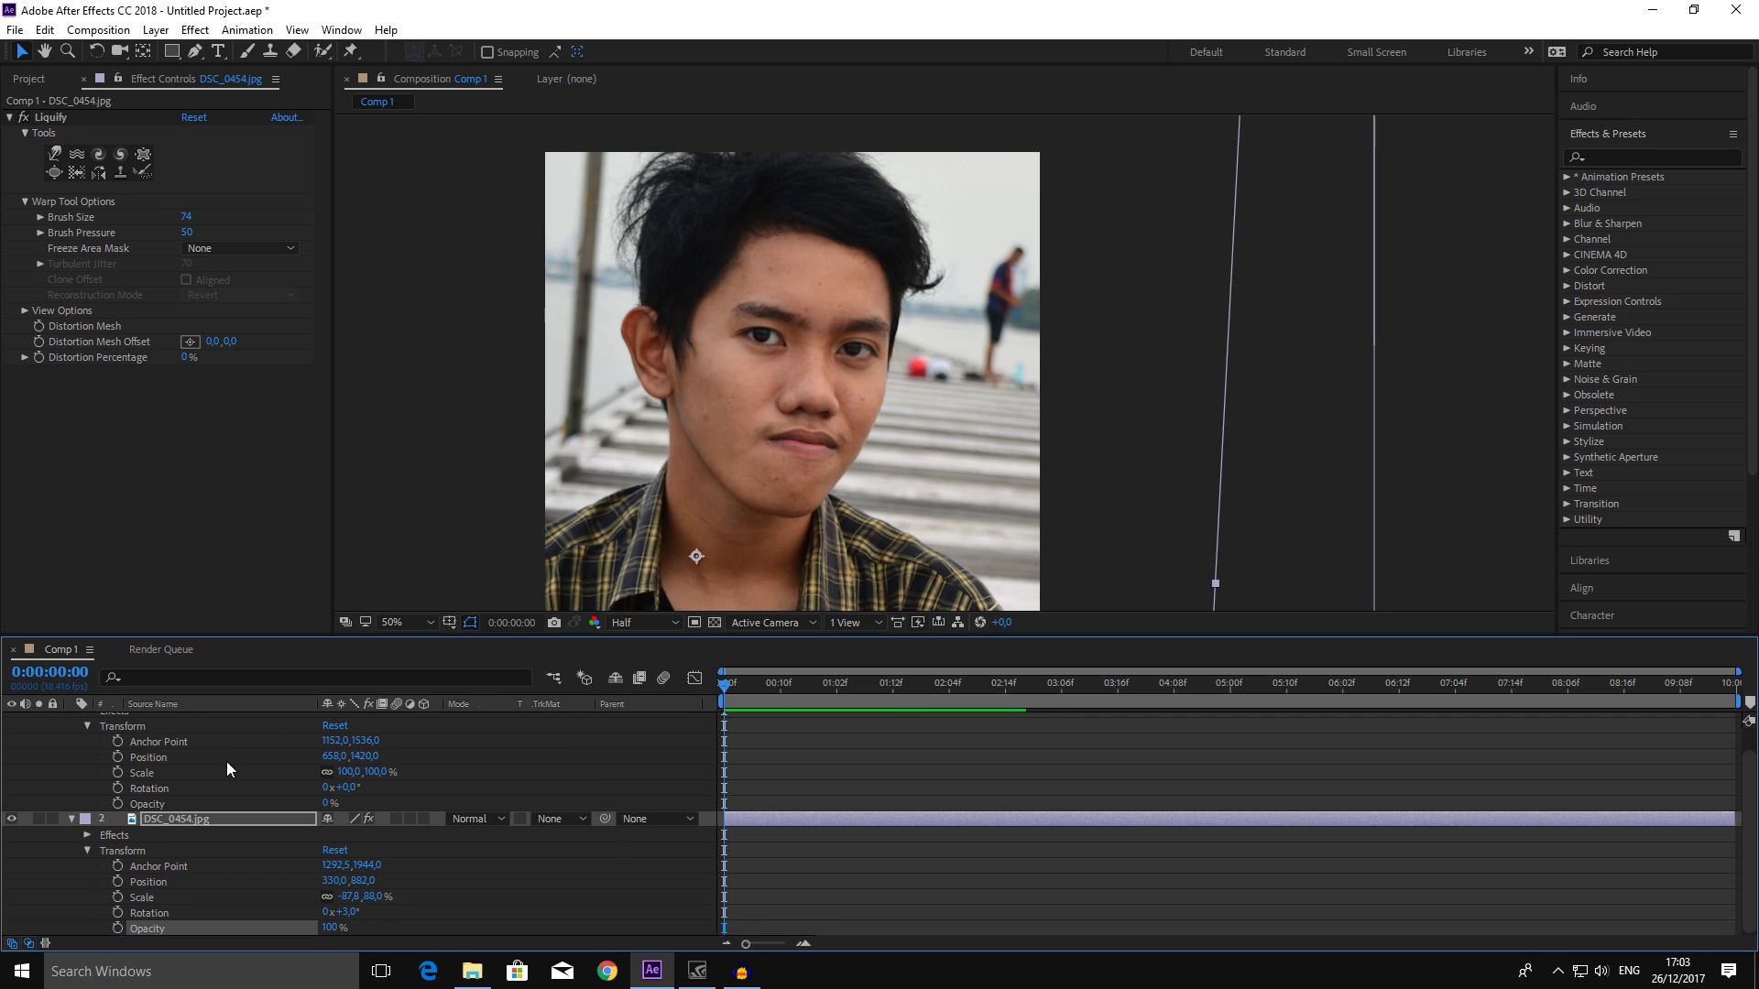
{"action": "scroll", "coordinate": [227, 762], "scroll_direction": "up", "scroll_amount": 1}
- Turn on keyframing for Liquify Distortion Percentage on both DSC02250.jpg and DSC_0454.jpg
{"action": "left_click", "coordinate": [163, 719]}
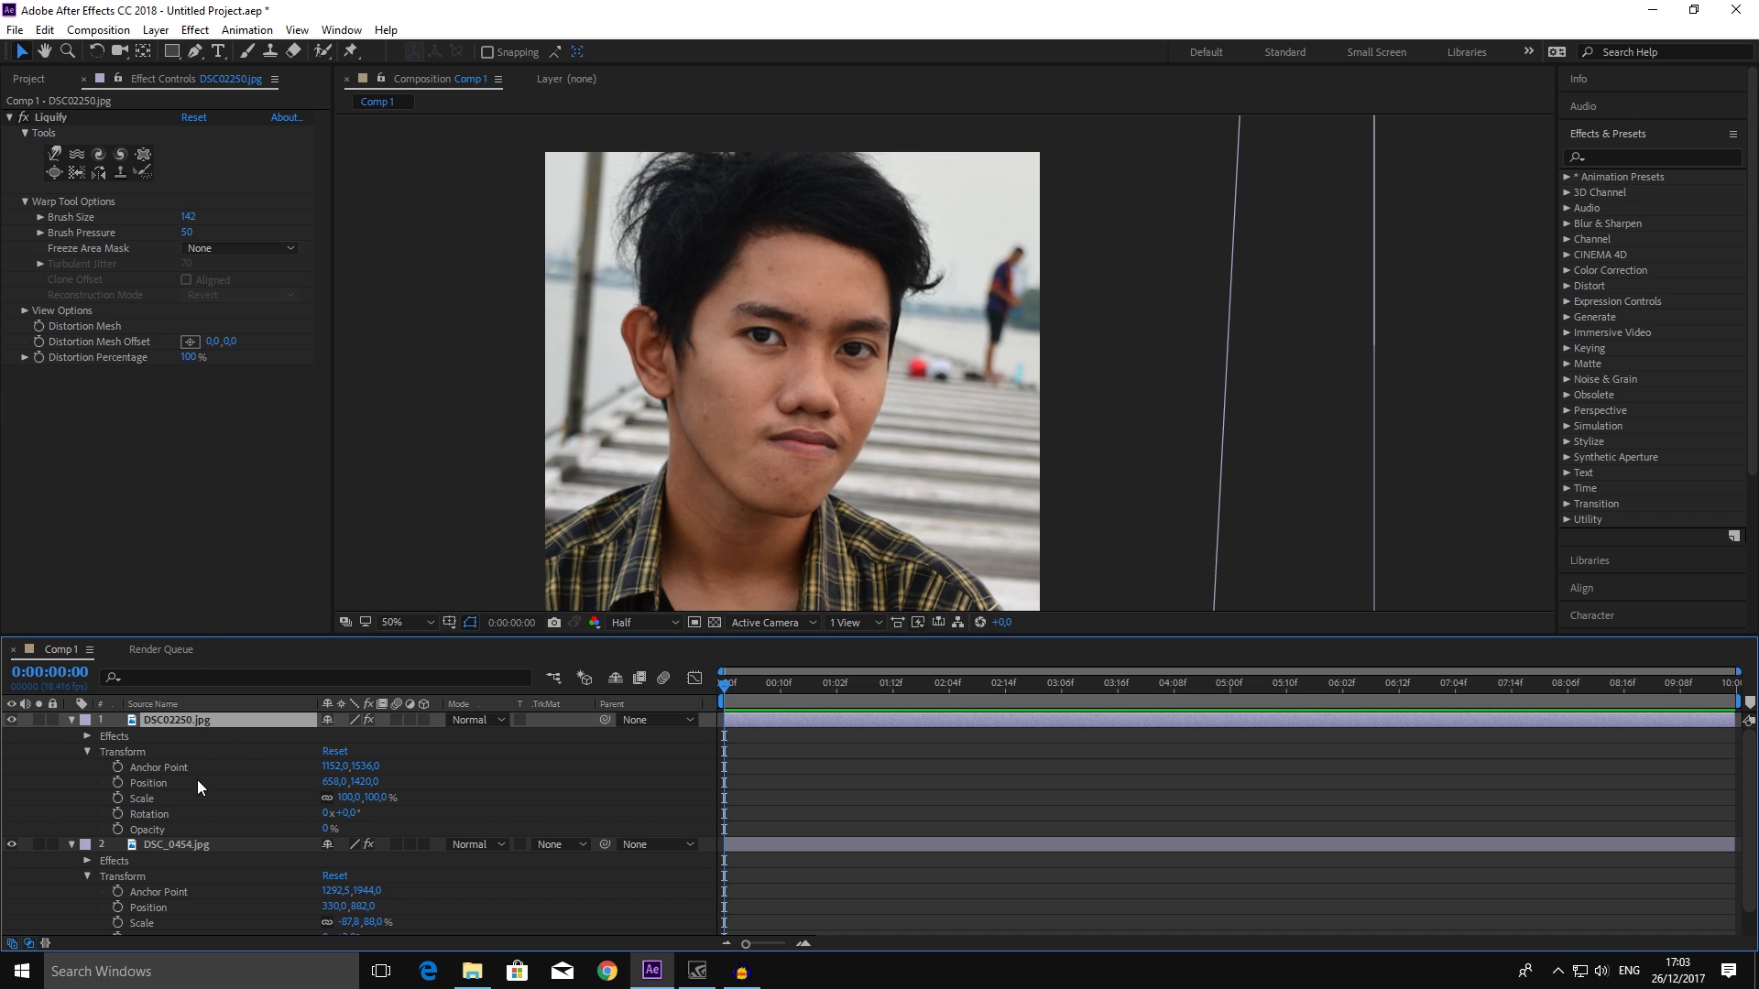
{"action": "scroll", "coordinate": [196, 779], "scroll_direction": "down", "scroll_amount": 1}
{"action": "scroll", "coordinate": [191, 762], "scroll_direction": "up", "scroll_amount": 1}
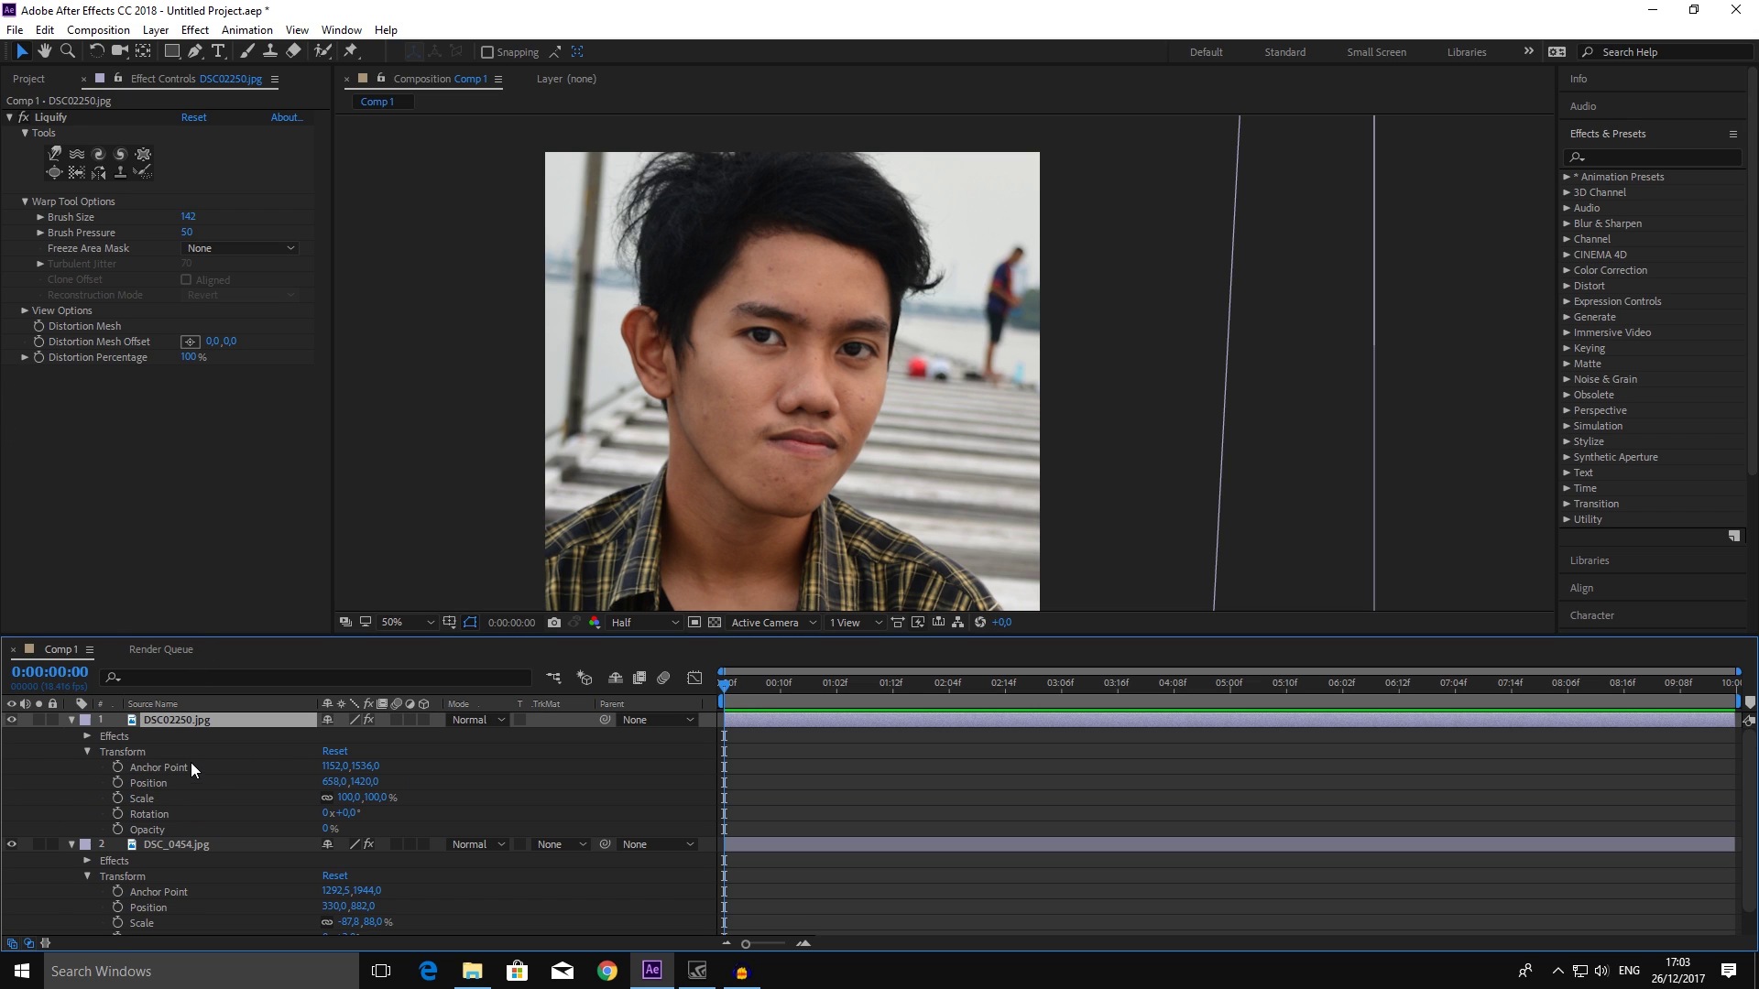
{"action": "left_click", "coordinate": [39, 358]}
{"action": "left_click", "coordinate": [167, 852]}
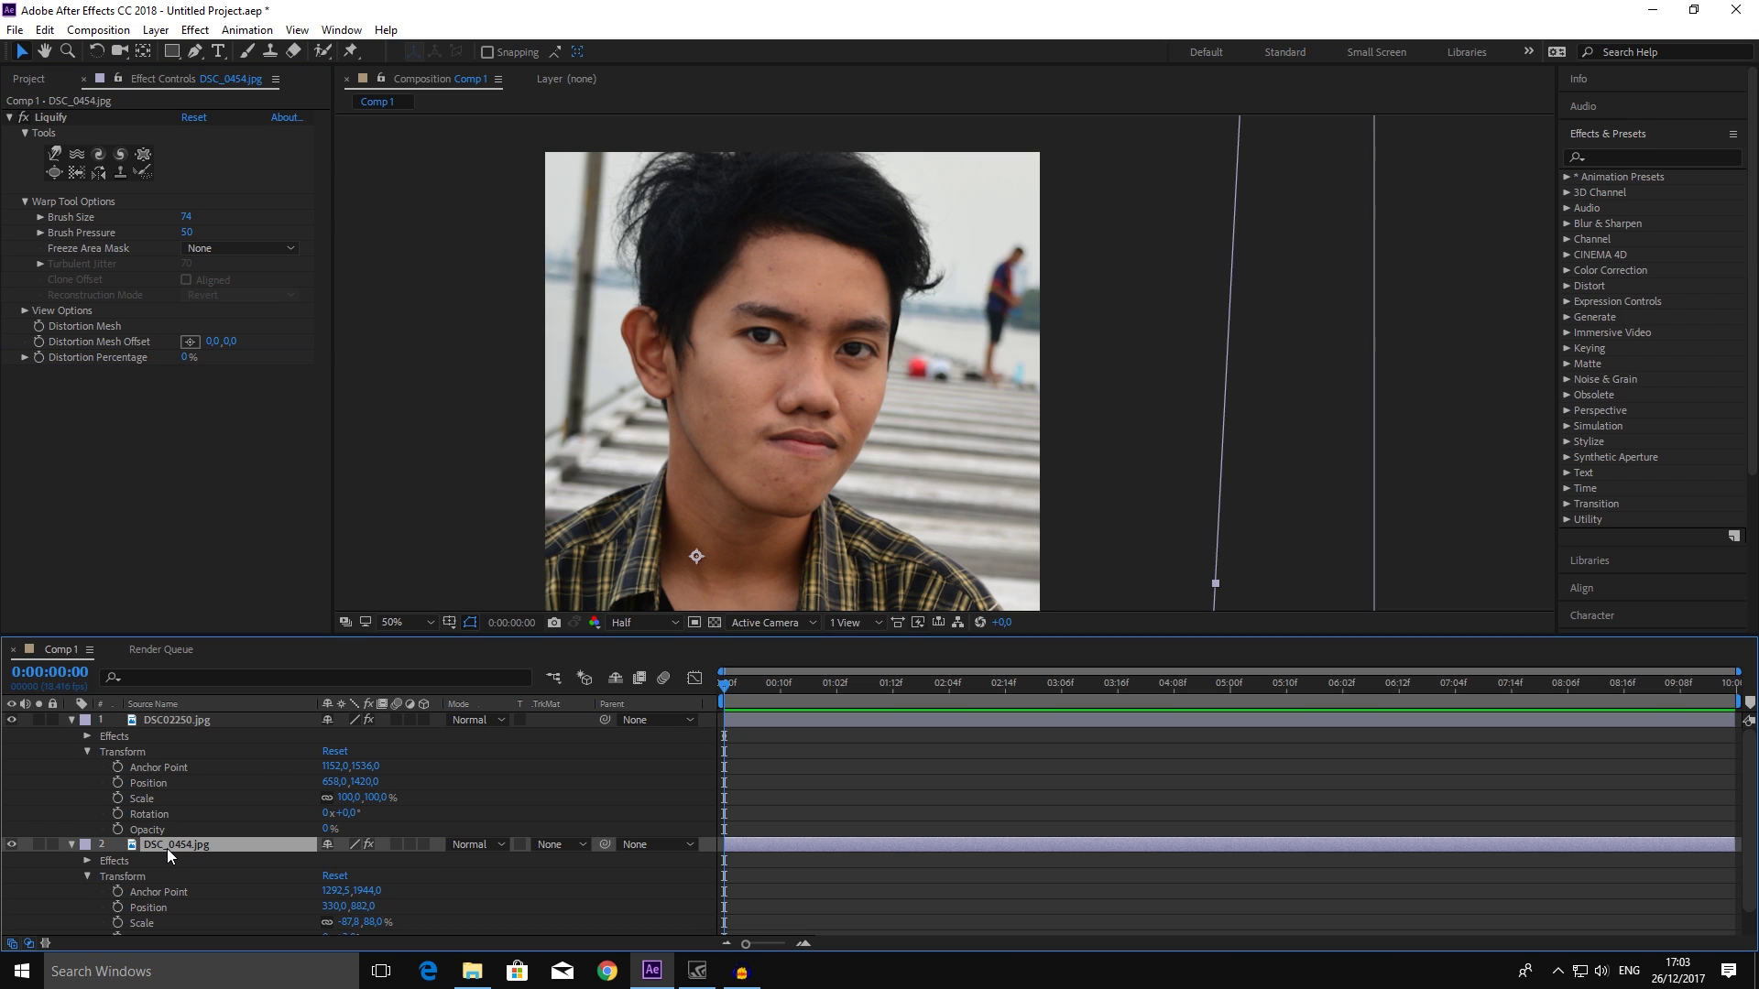
{"action": "left_click", "coordinate": [39, 358]}
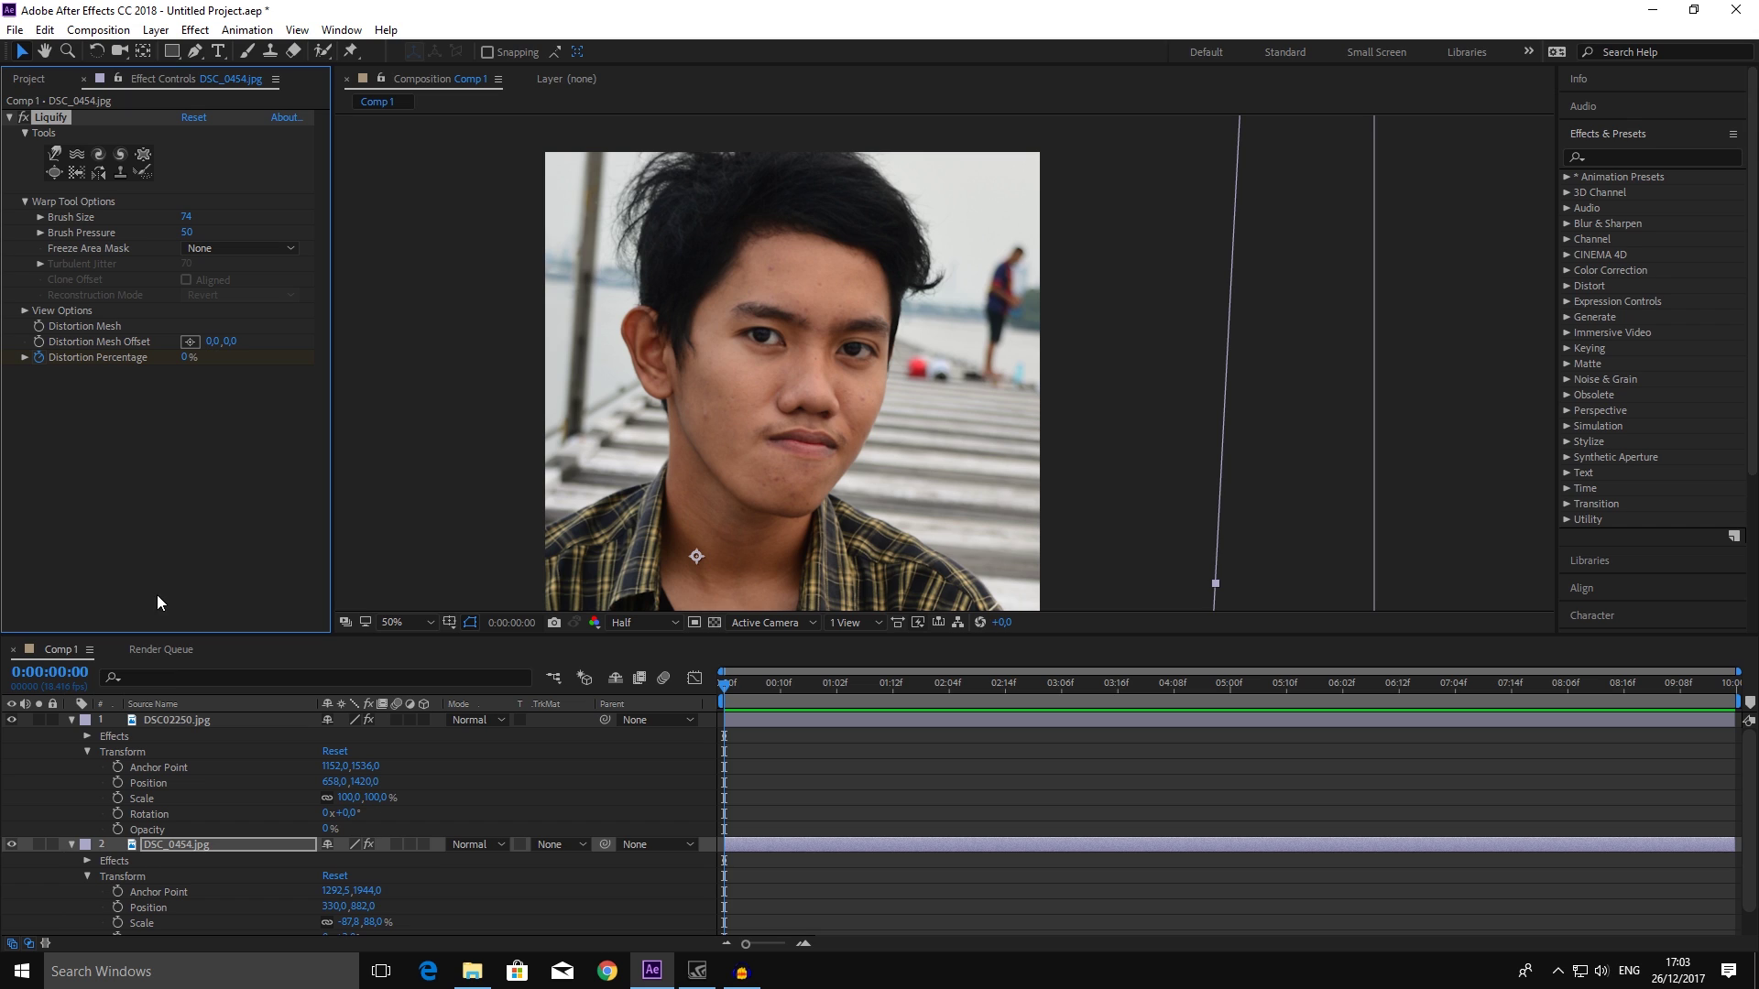
- Set opacity keyframes at 0:00 for both DSC02250.jpg and DSC_0454.jpg
{"action": "left_click", "coordinate": [172, 727]}
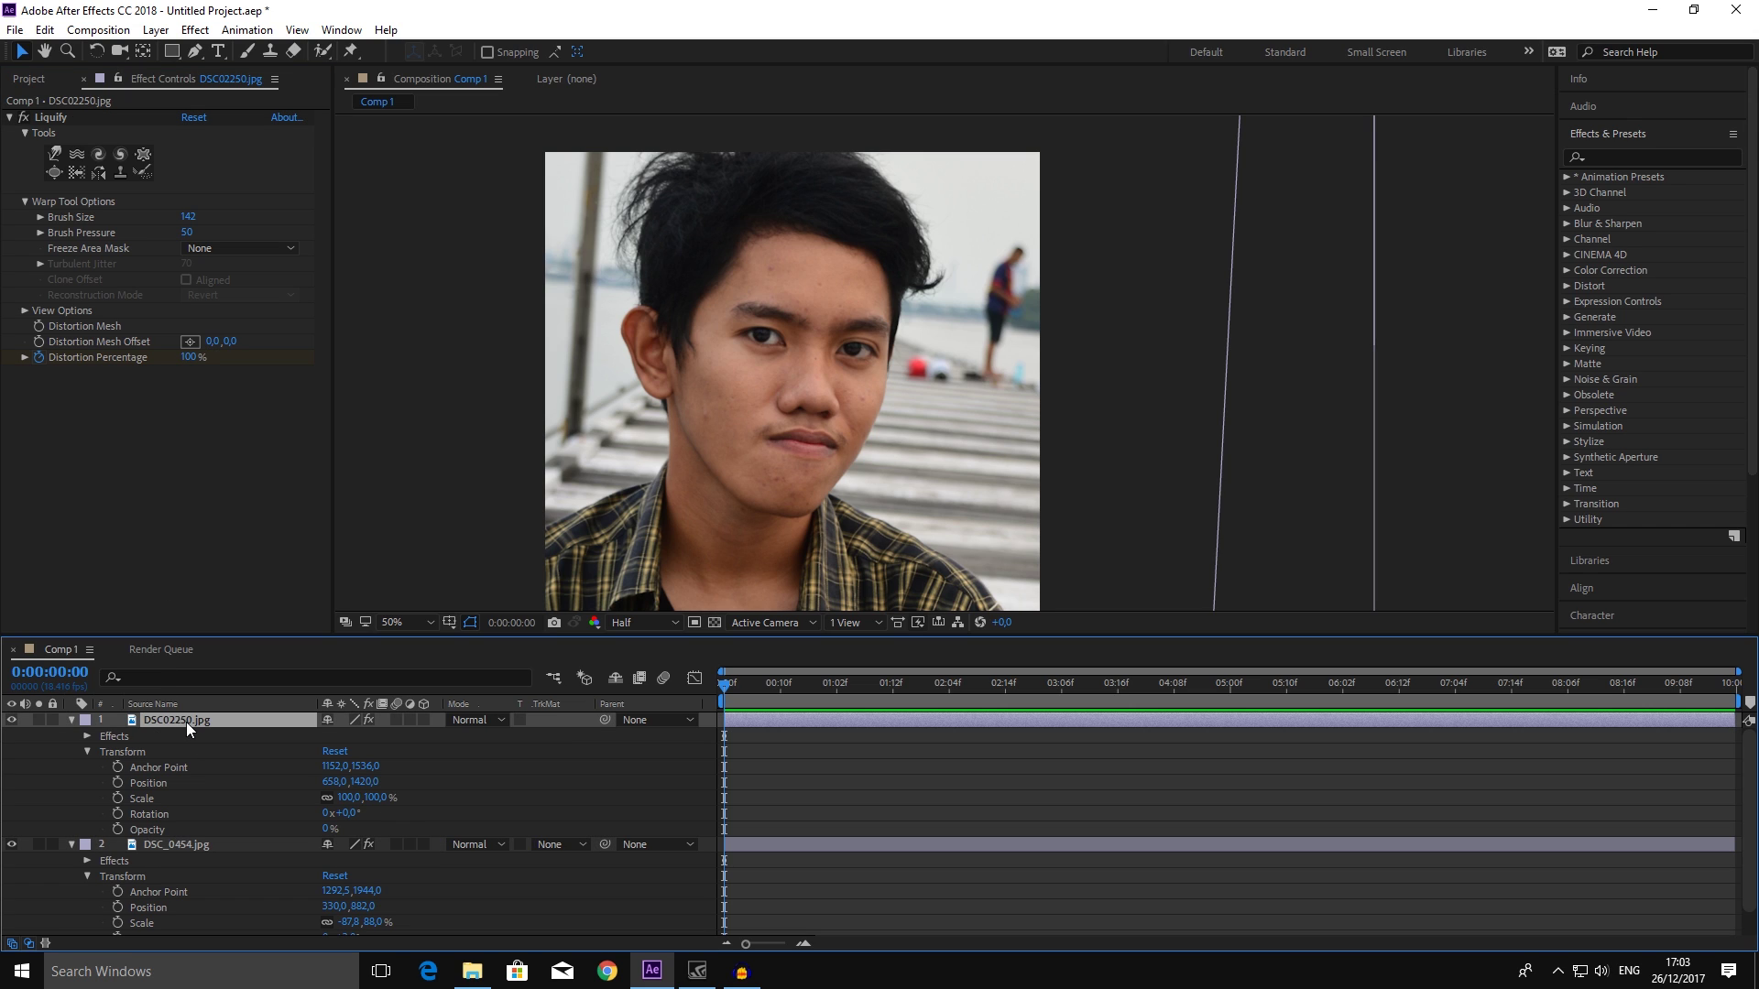
{"action": "scroll", "coordinate": [182, 751], "scroll_direction": "down", "scroll_amount": 1}
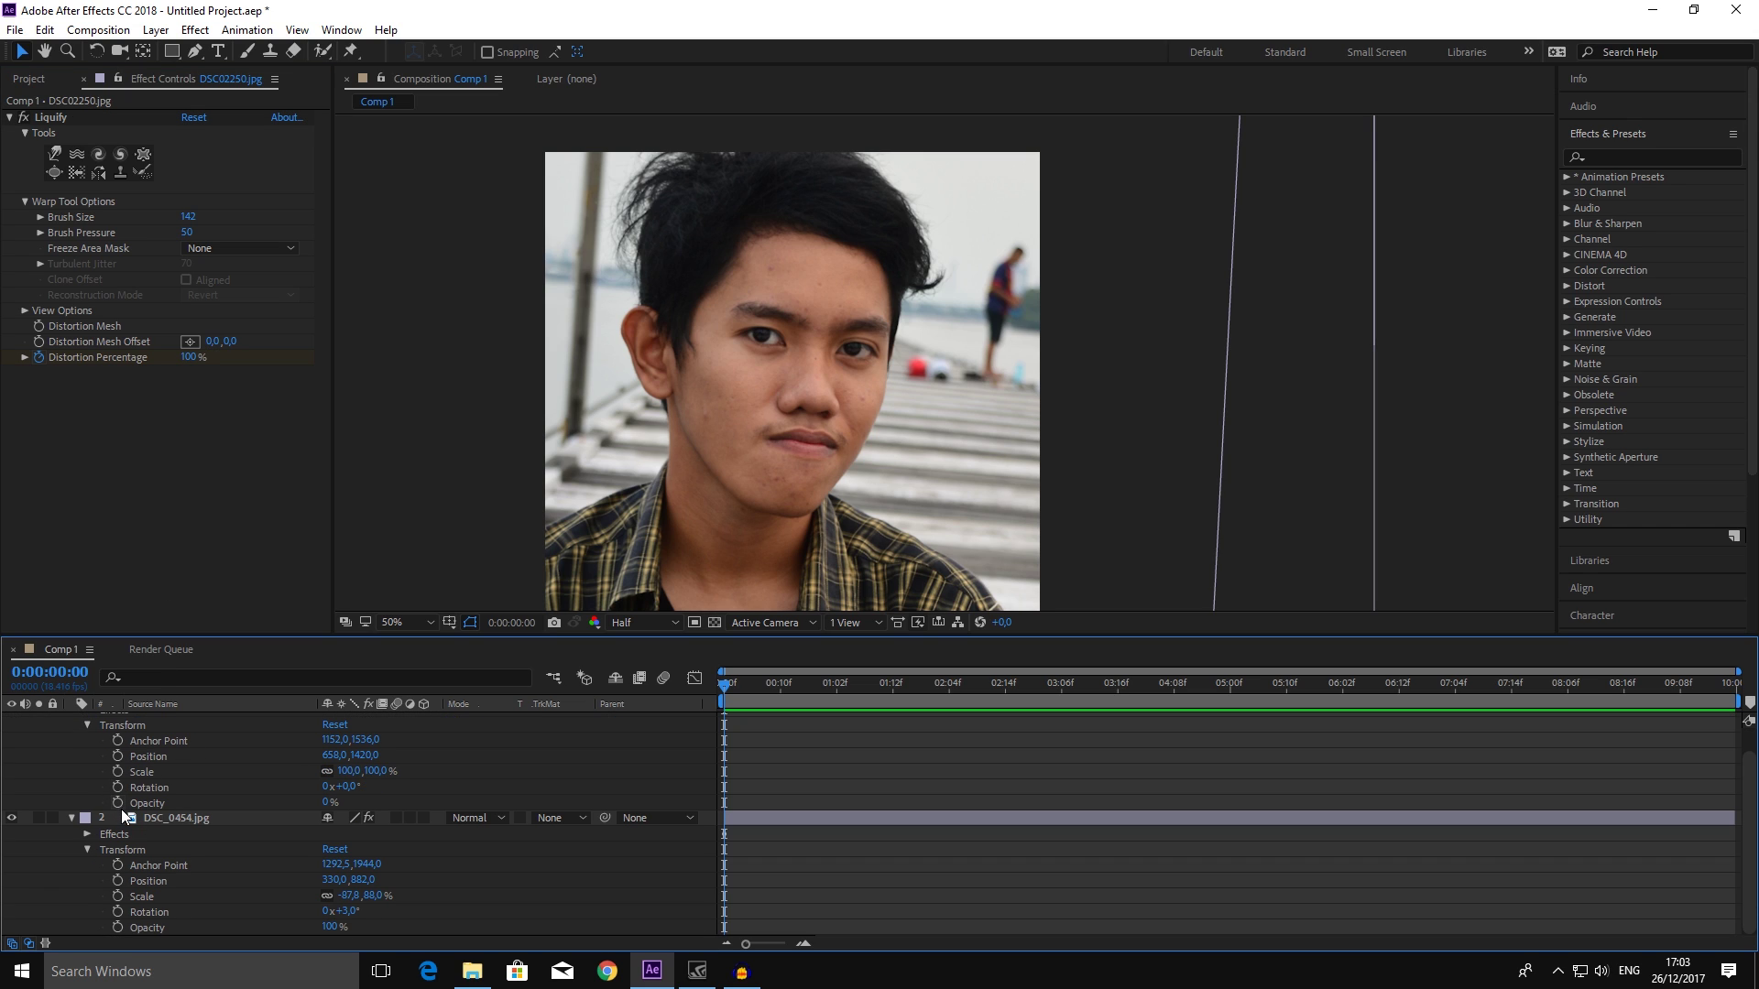
{"action": "left_click", "coordinate": [119, 803]}
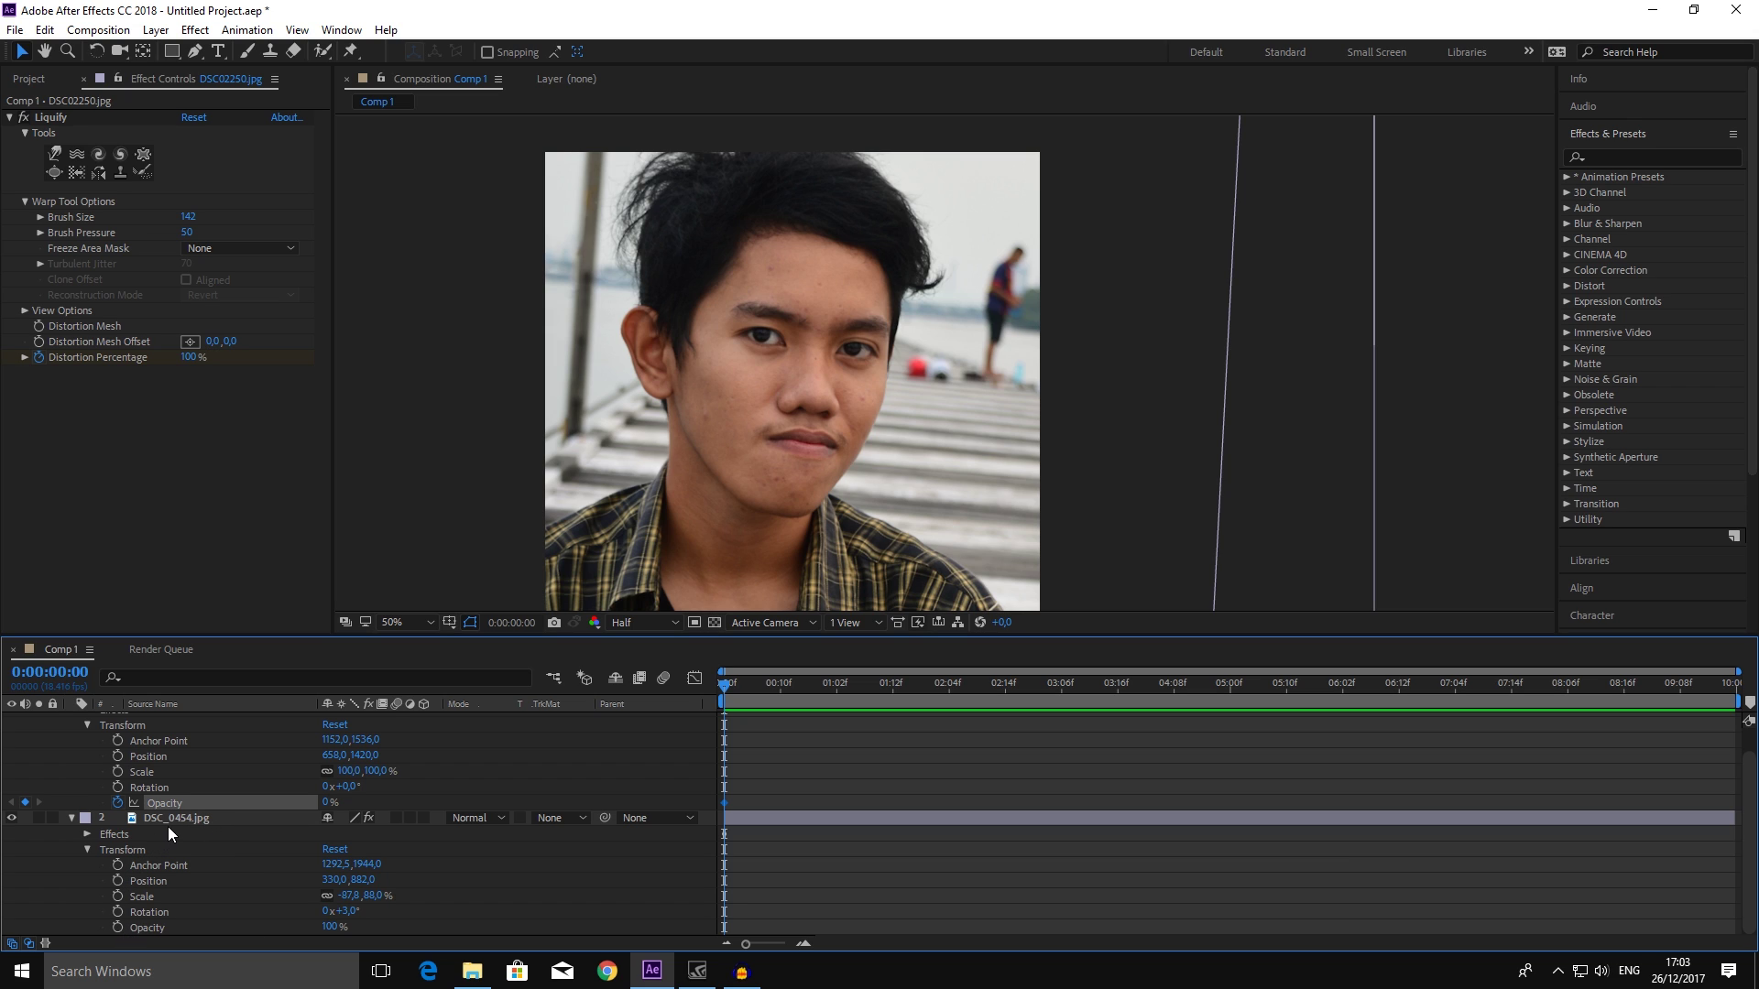
{"action": "left_click", "coordinate": [167, 825]}
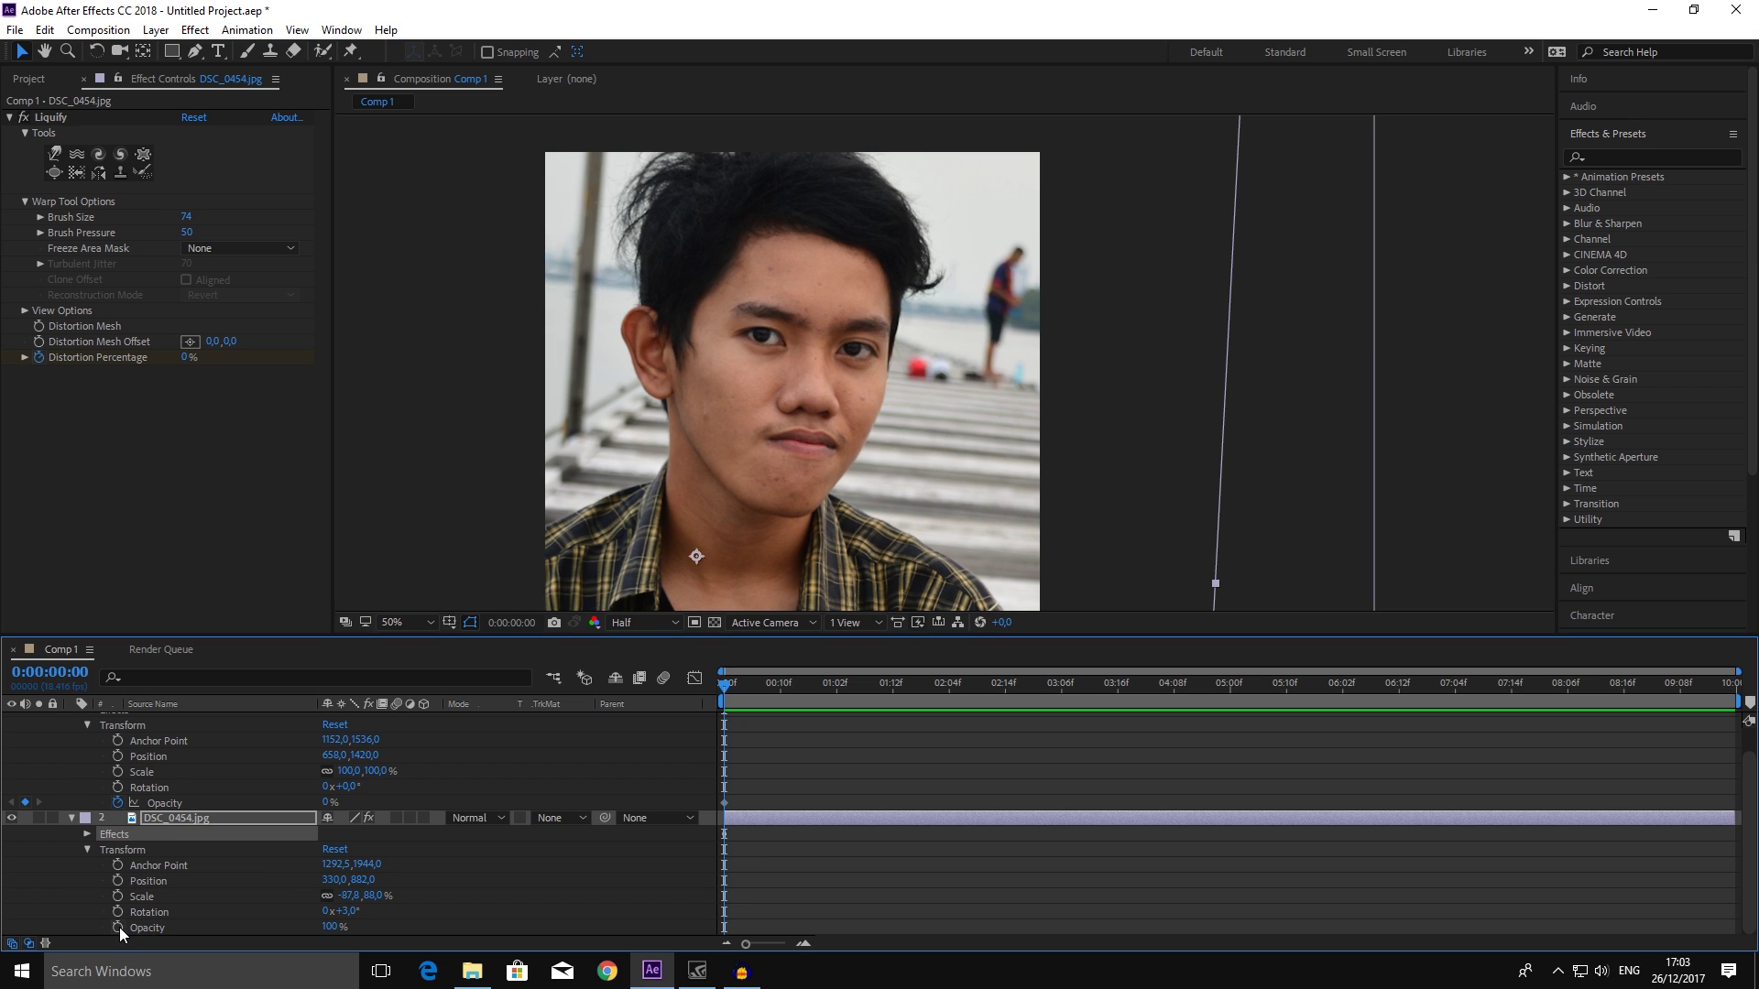
{"action": "left_click", "coordinate": [119, 927]}
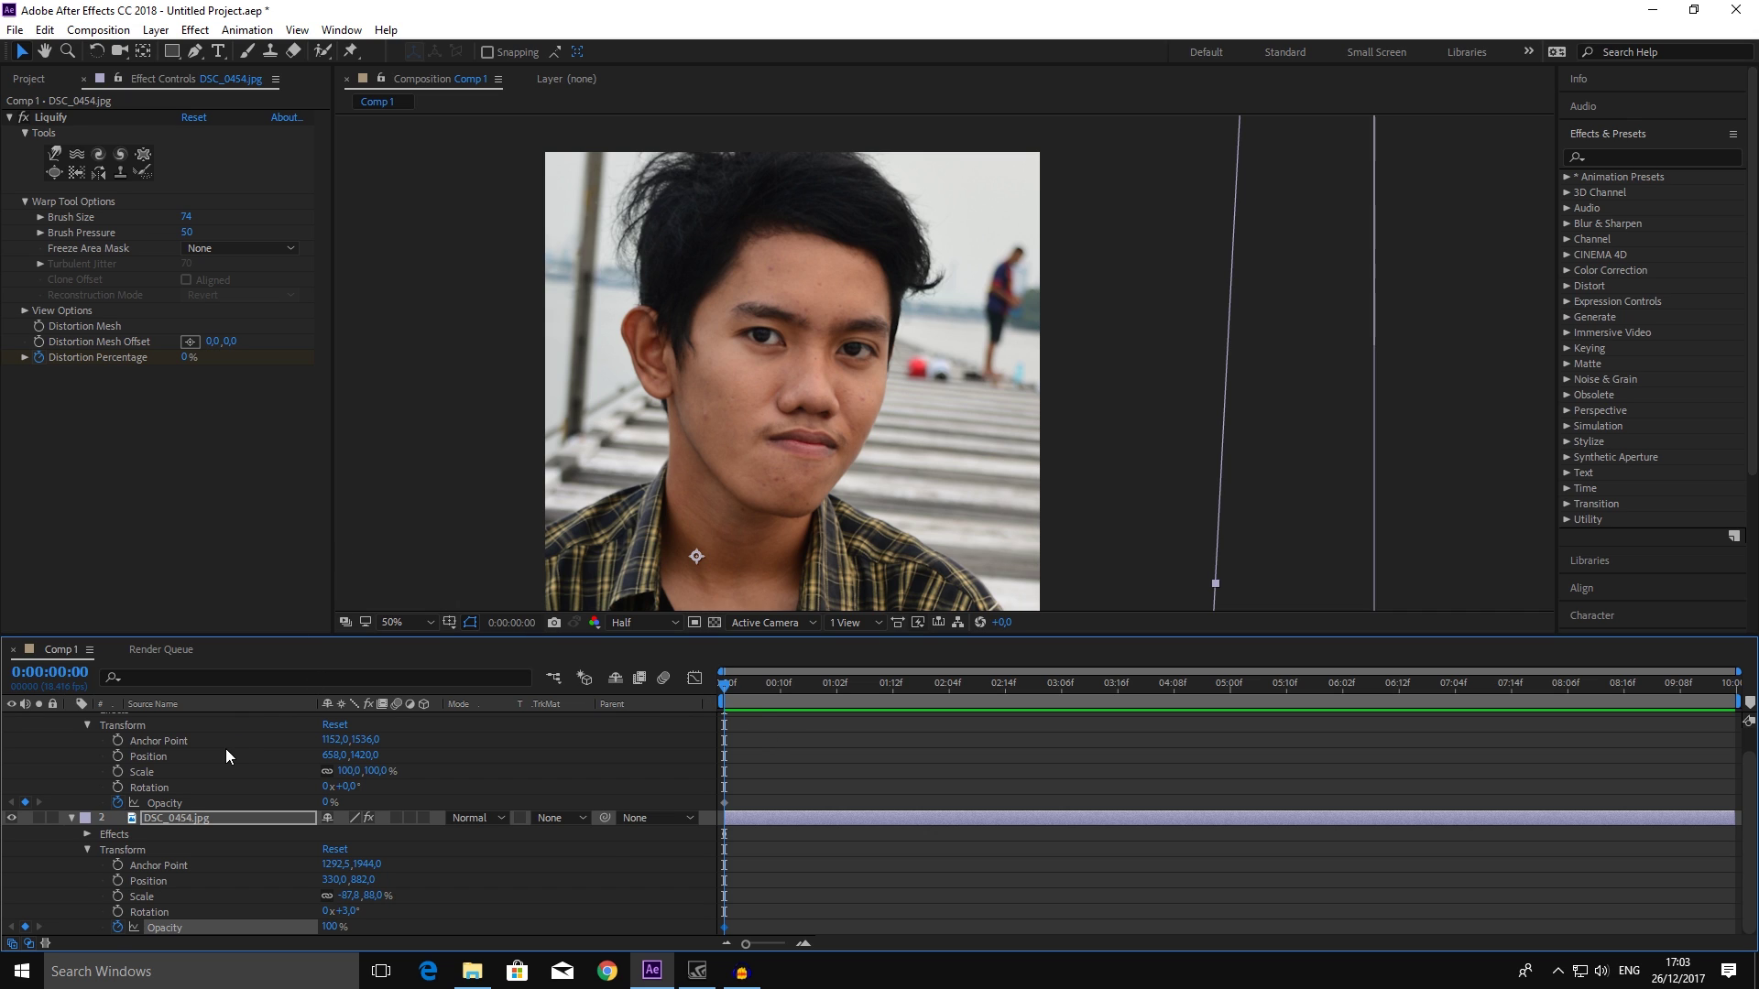
{"action": "scroll", "coordinate": [226, 750], "scroll_direction": "up", "scroll_amount": 1}
- Give DSC02250.jpg 100% opacity and 0% Distortion Percentage at the start
{"action": "left_click", "coordinate": [264, 720]}
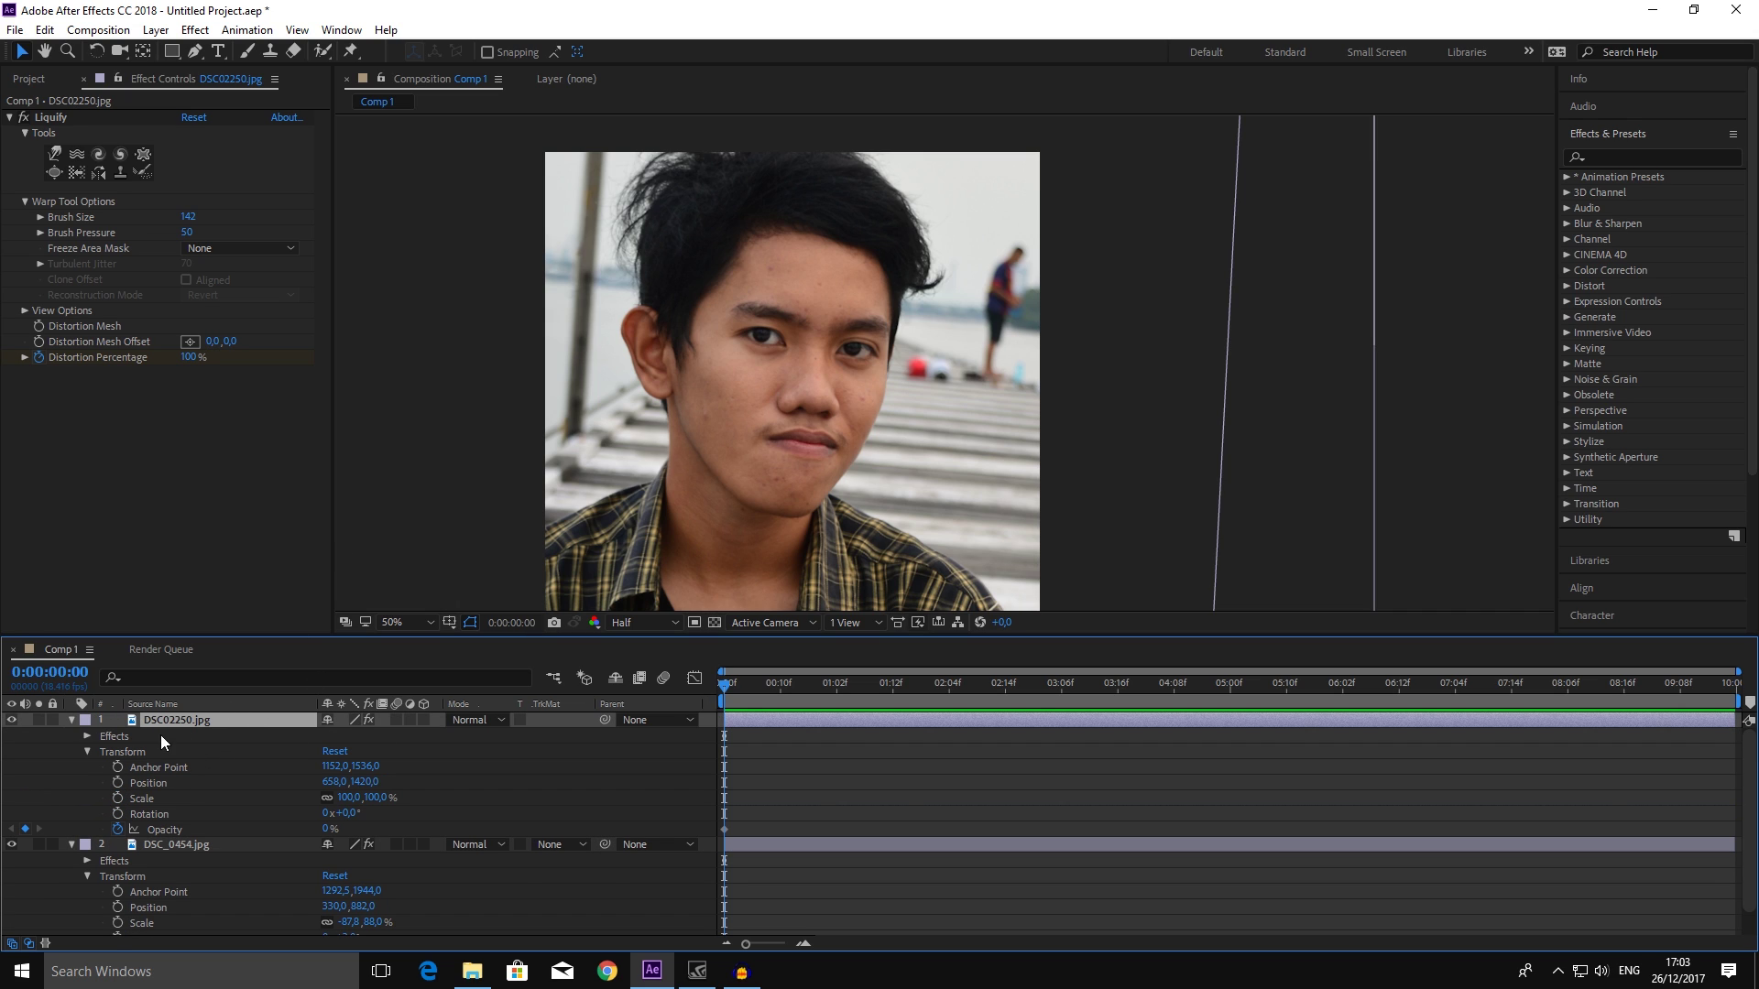
{"action": "left_click", "coordinate": [326, 830]}
{"action": "type", "text": "100"}
{"action": "left_click", "coordinate": [478, 806]}
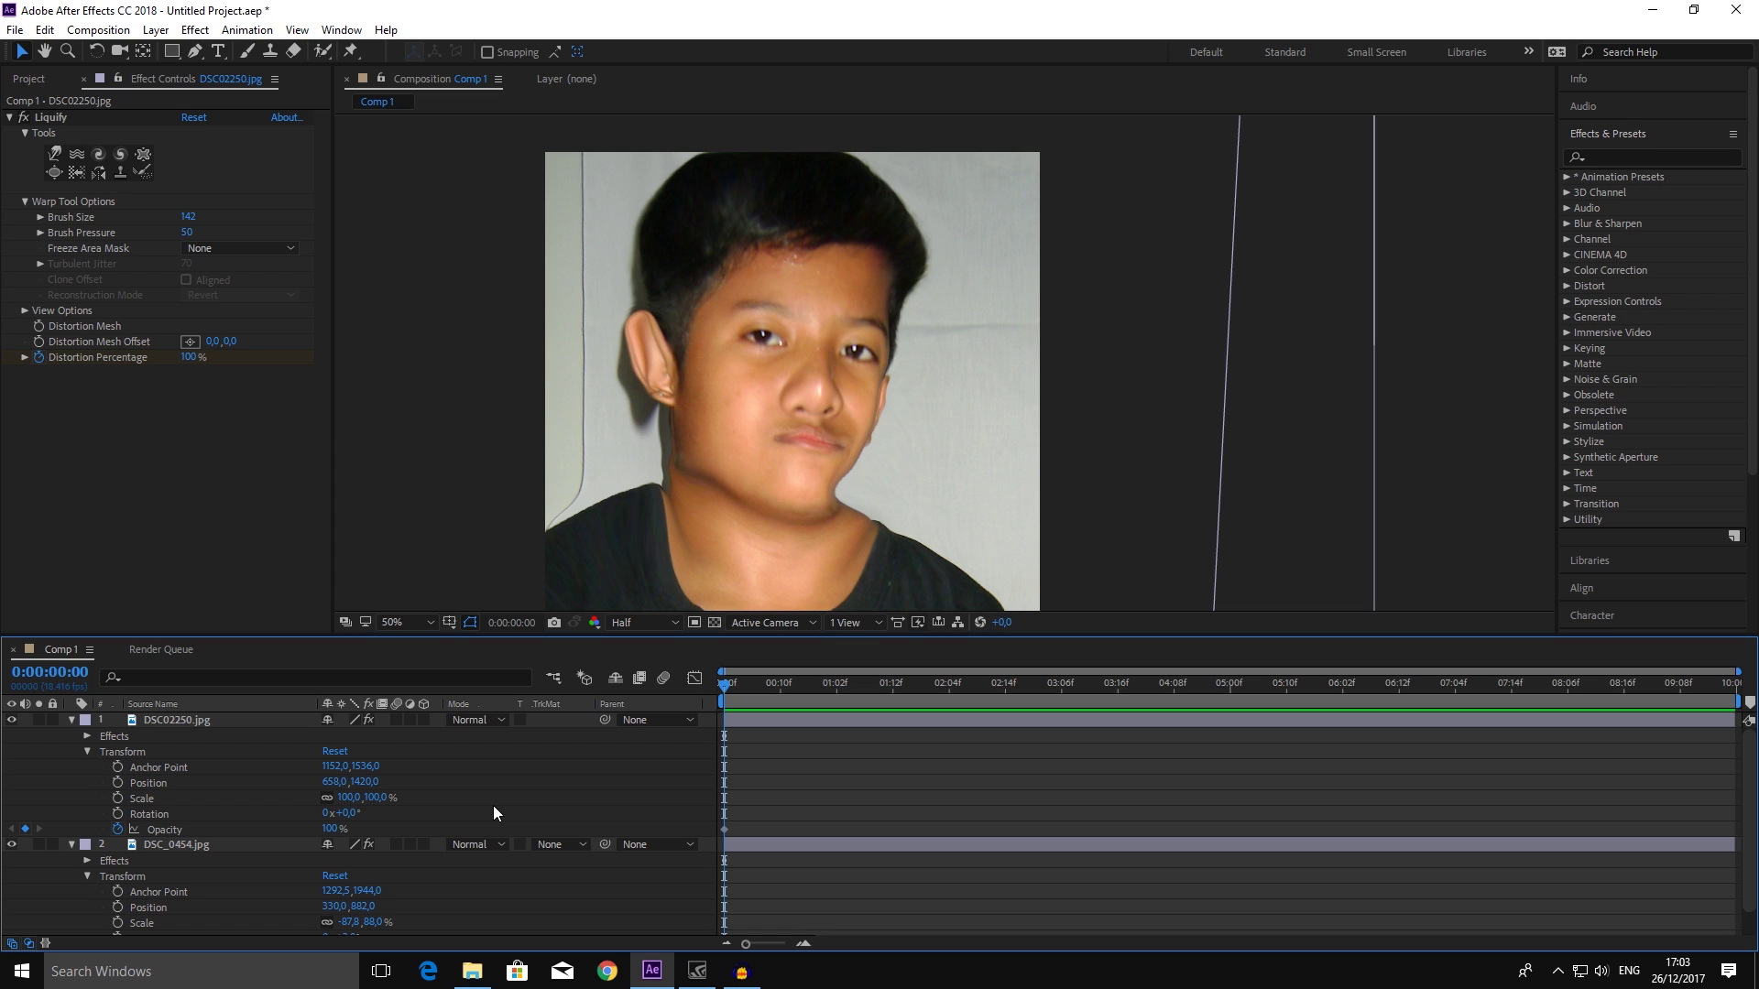
{"action": "left_click", "coordinate": [191, 358]}
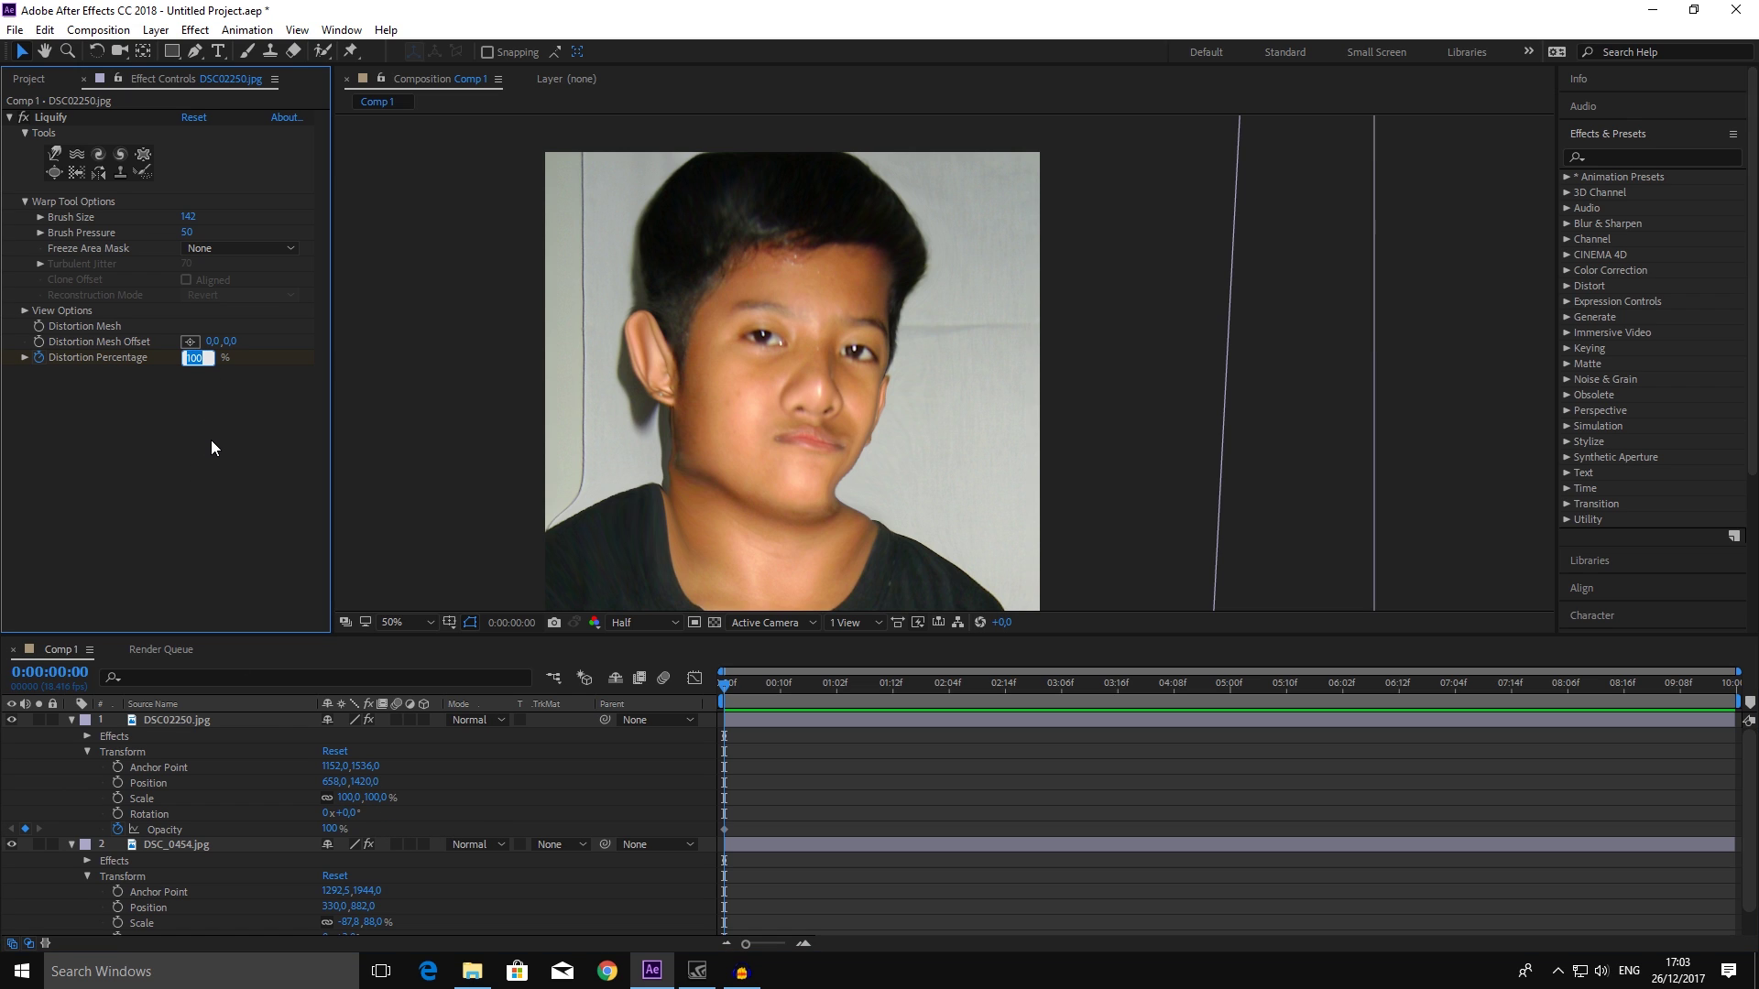
{"action": "type", "text": "0"}
{"action": "key", "text": "Return"}
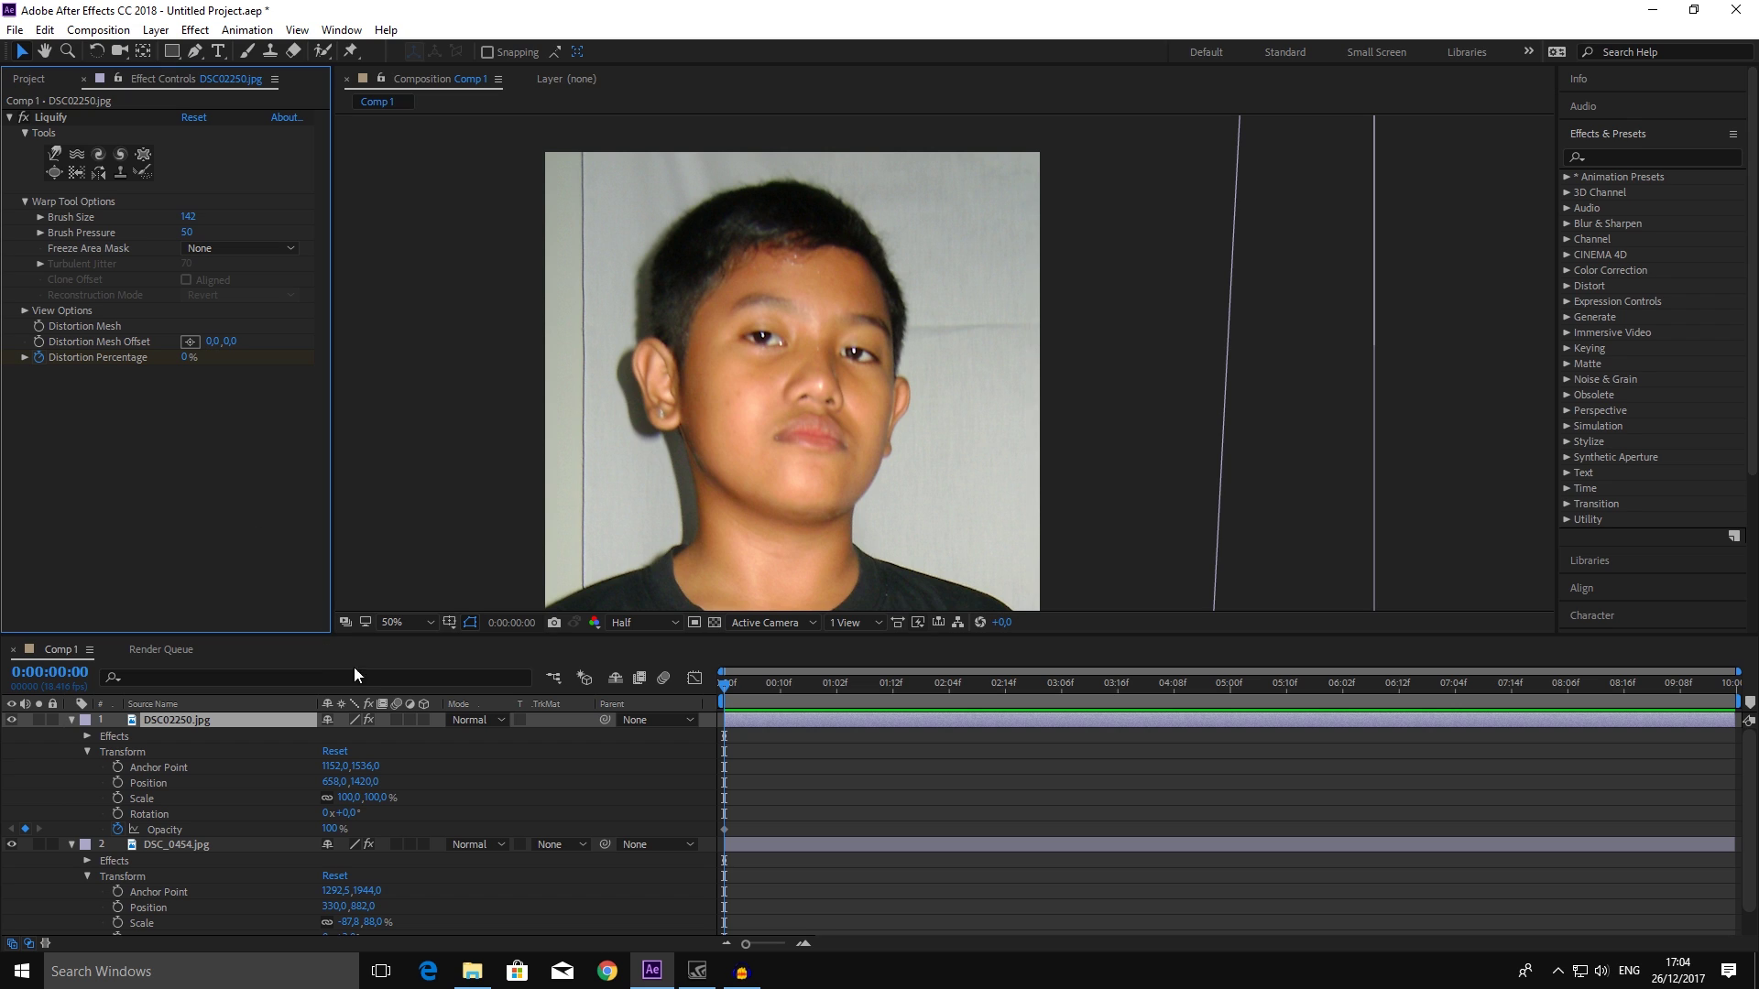
{"action": "scroll", "coordinate": [356, 805], "scroll_direction": "down", "scroll_amount": 1}
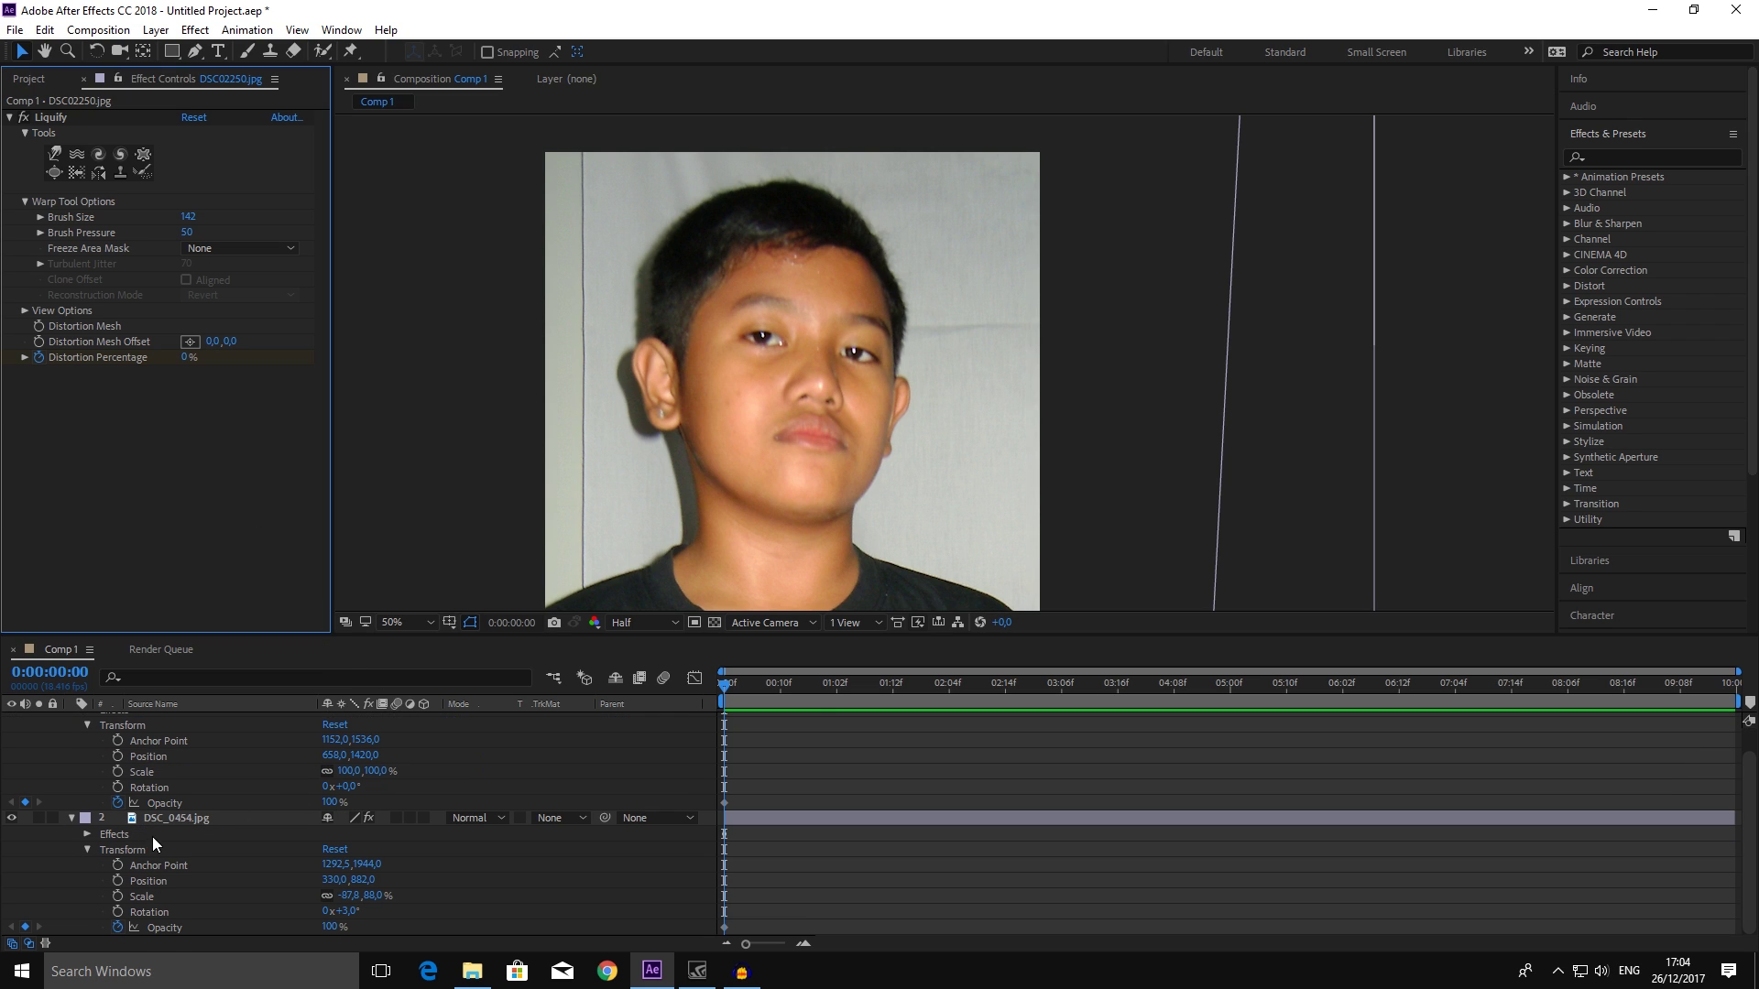
- Give DSC_0454.jpg 100% Distortion Percentage and 0% opacity at the start
{"action": "left_click", "coordinate": [158, 821]}
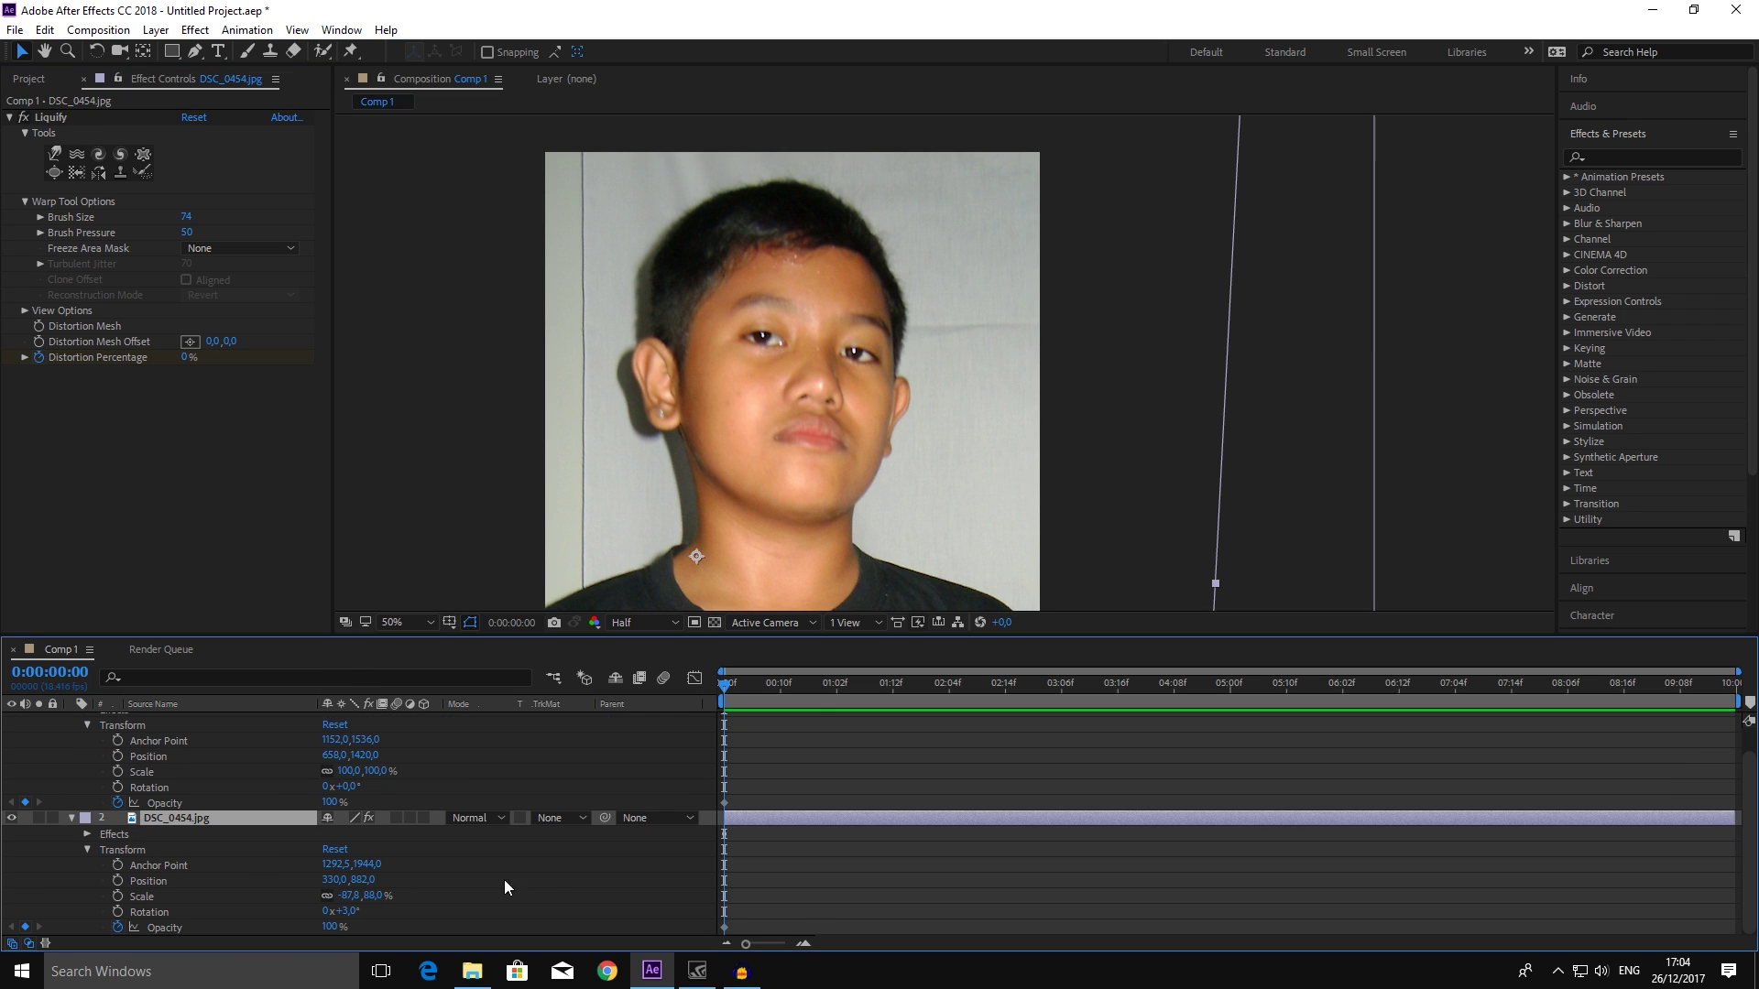
{"action": "left_click", "coordinate": [188, 357]}
{"action": "type", "text": "100"}
{"action": "key", "text": "Return"}
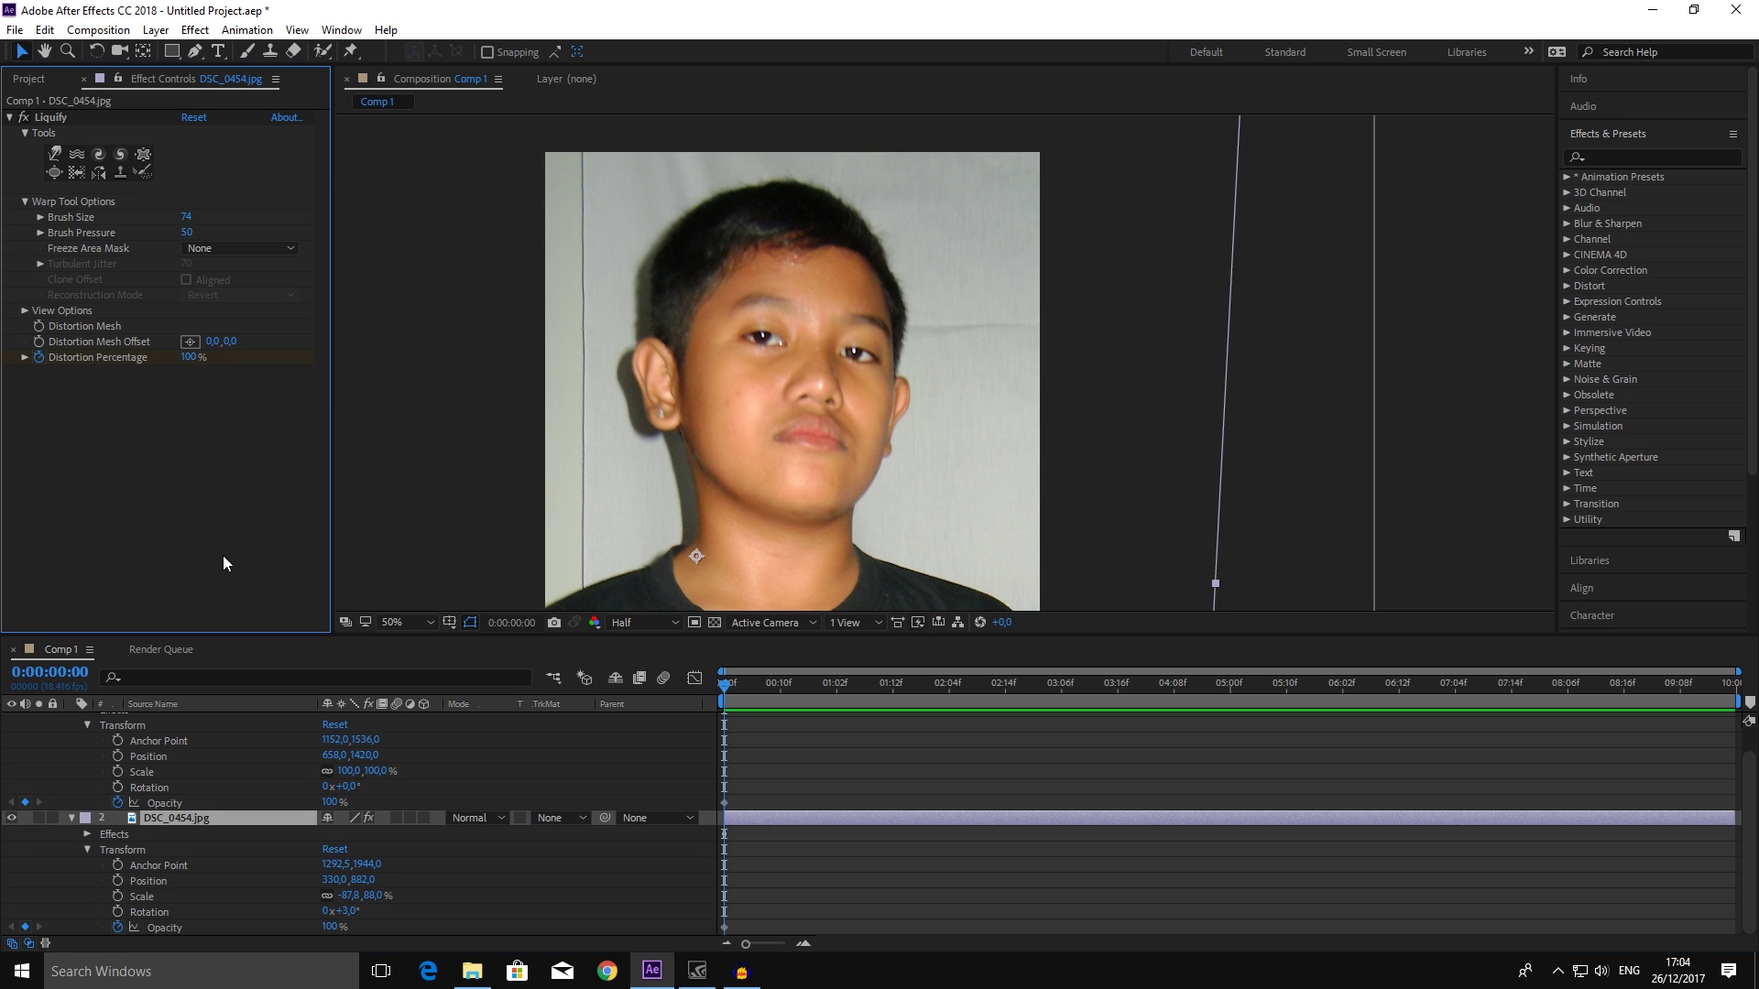
{"action": "left_click", "coordinate": [330, 928]}
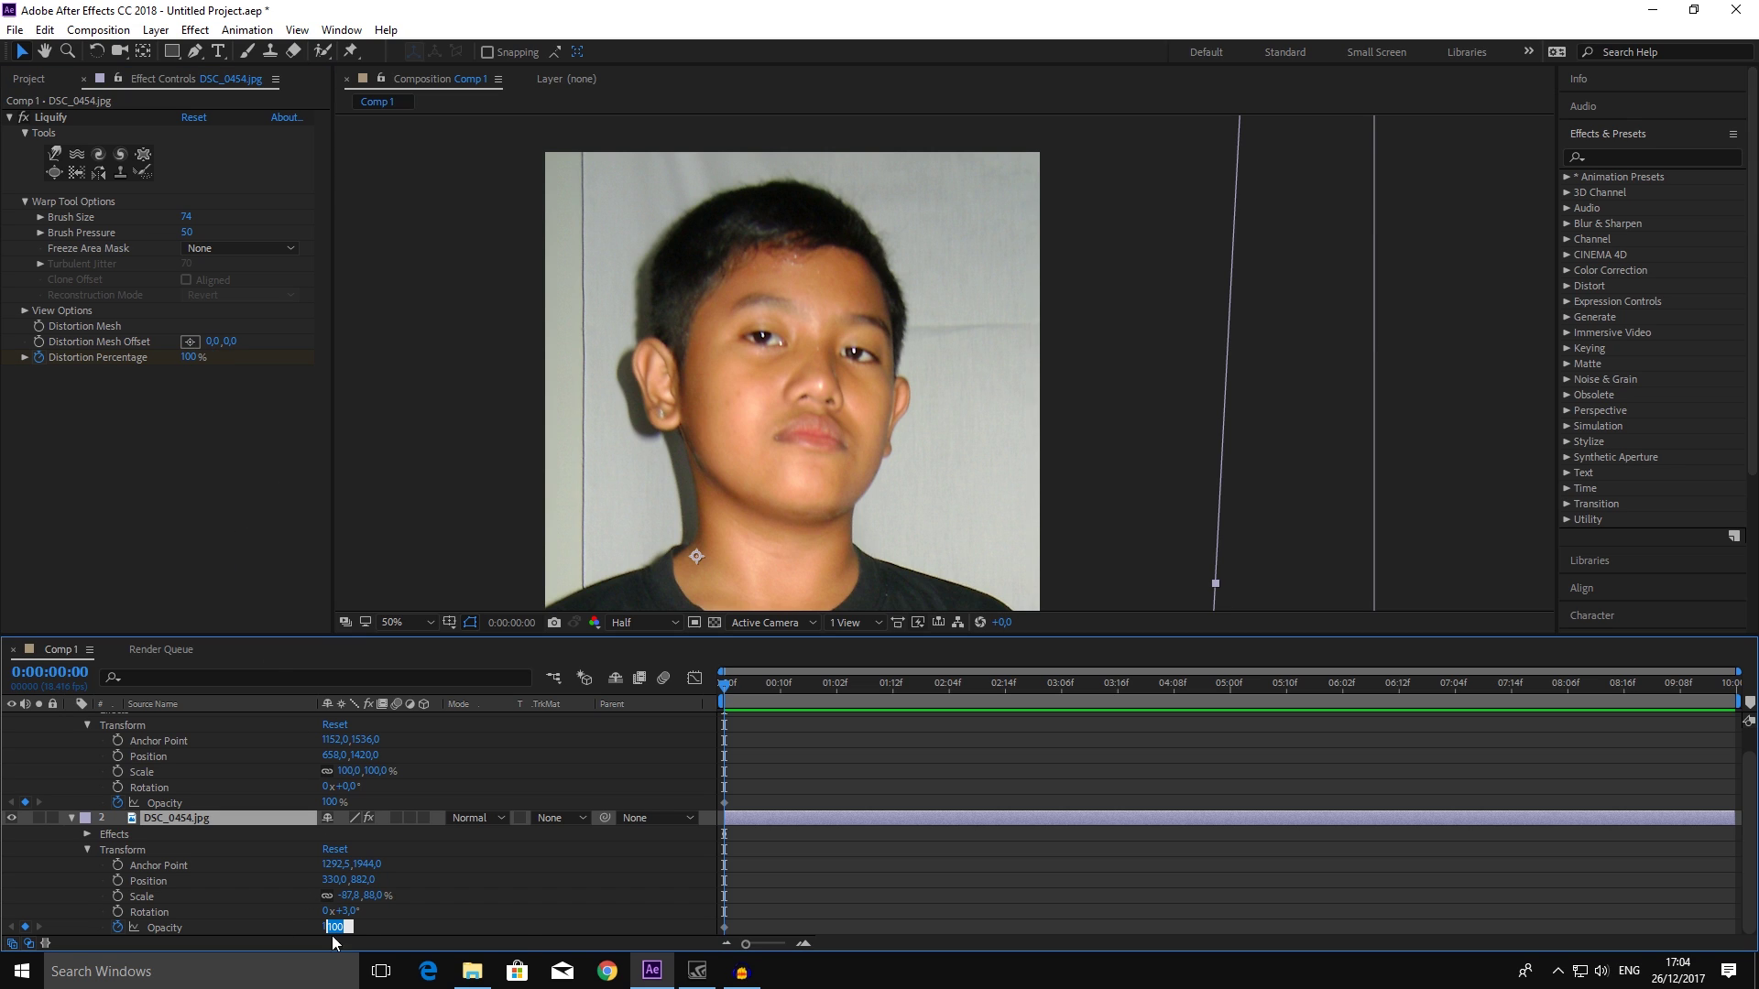
{"action": "type", "text": "0"}
{"action": "left_click", "coordinate": [236, 587]}
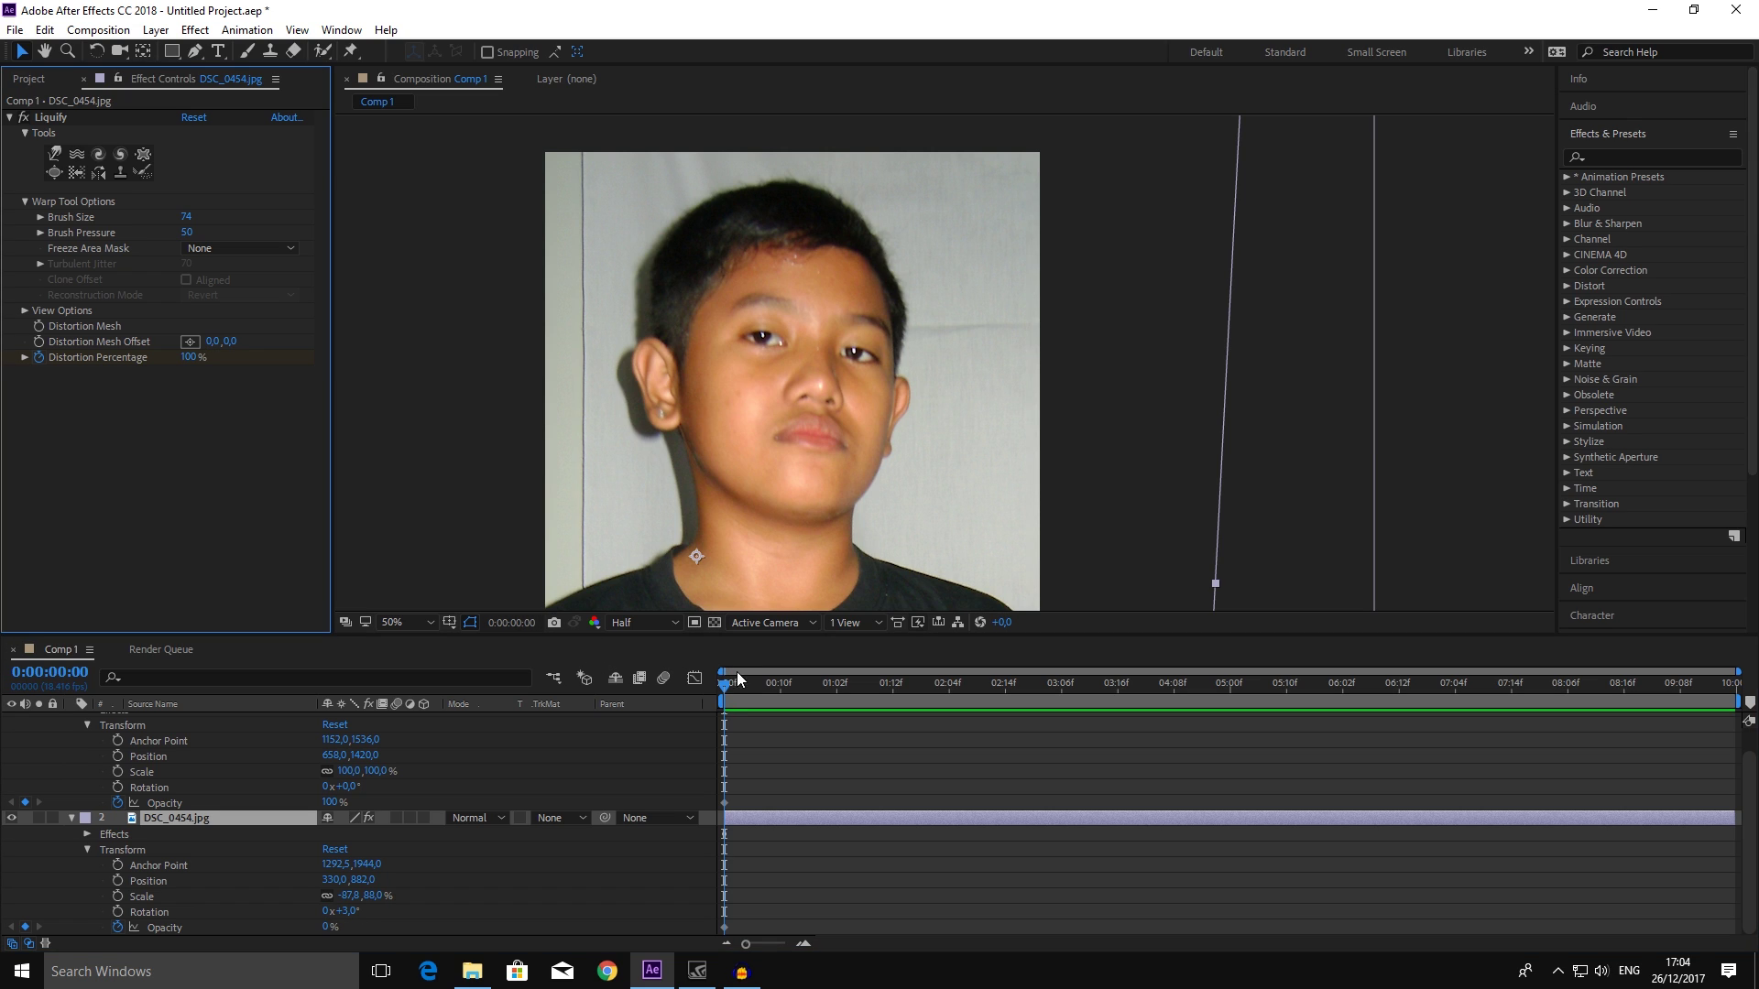
- Move the current time to 0:00:02:00
{"action": "left_click", "coordinate": [61, 675]}
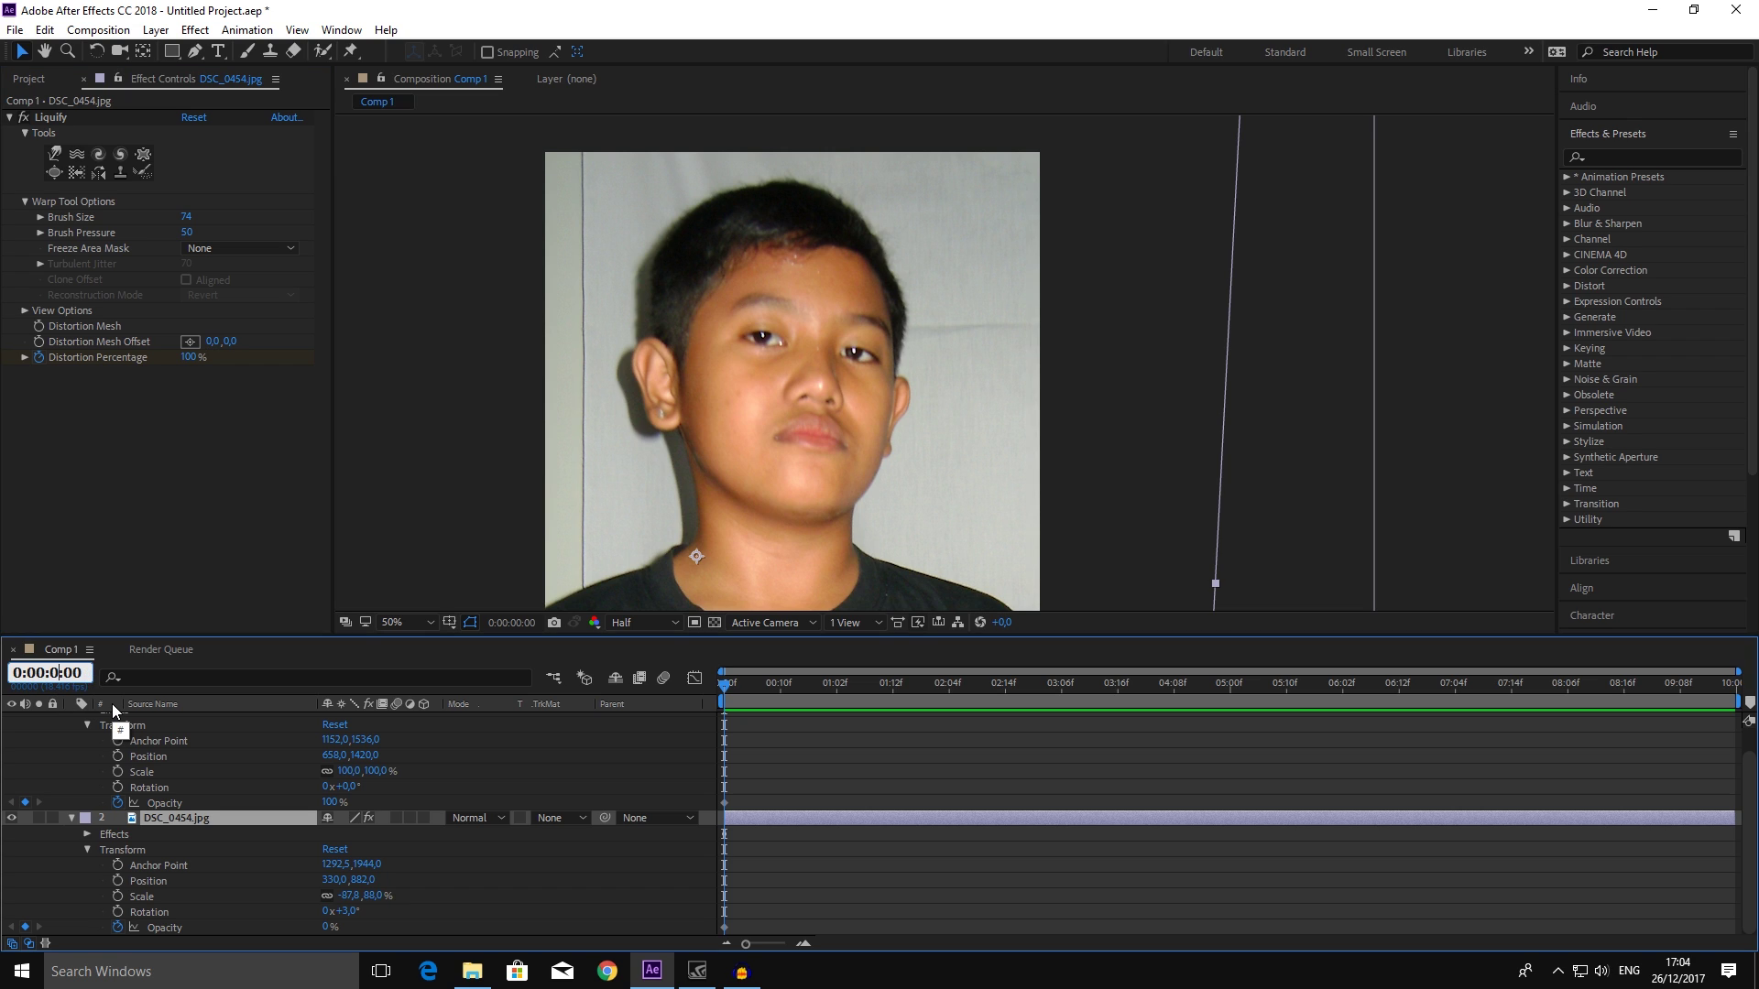
{"action": "type", "text": "2"}
{"action": "key", "text": "Return"}
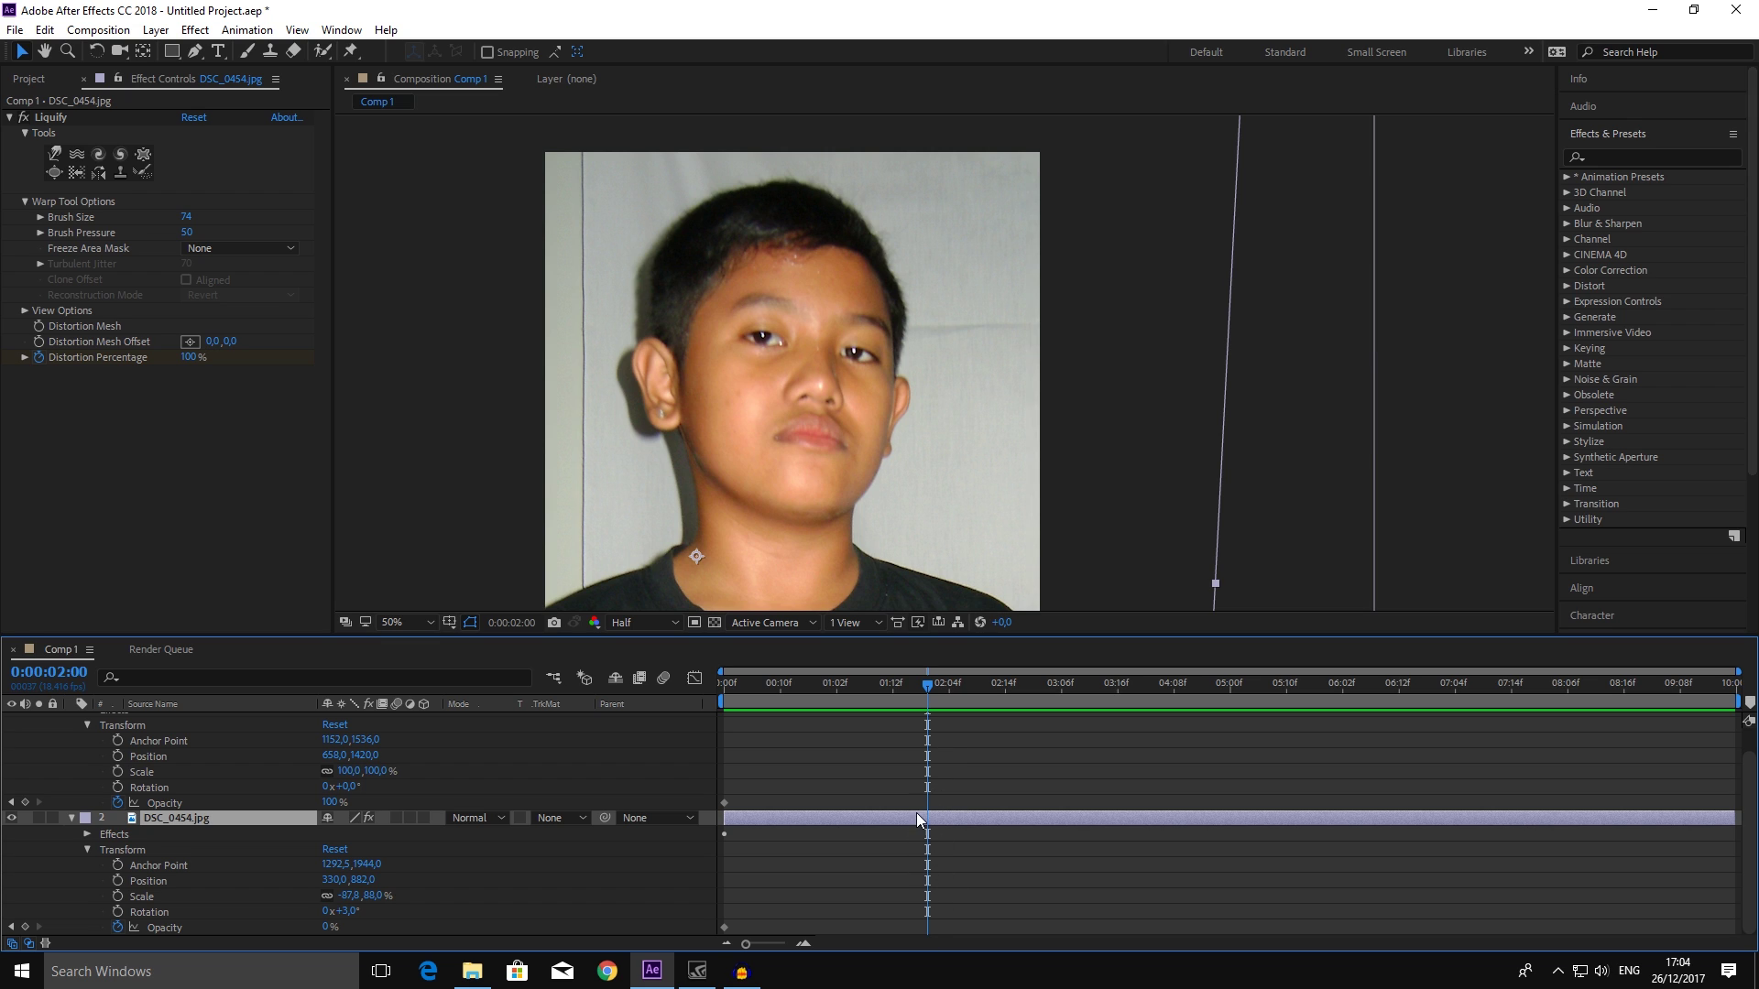
{"action": "scroll", "coordinate": [224, 804], "scroll_direction": "up", "scroll_amount": 1}
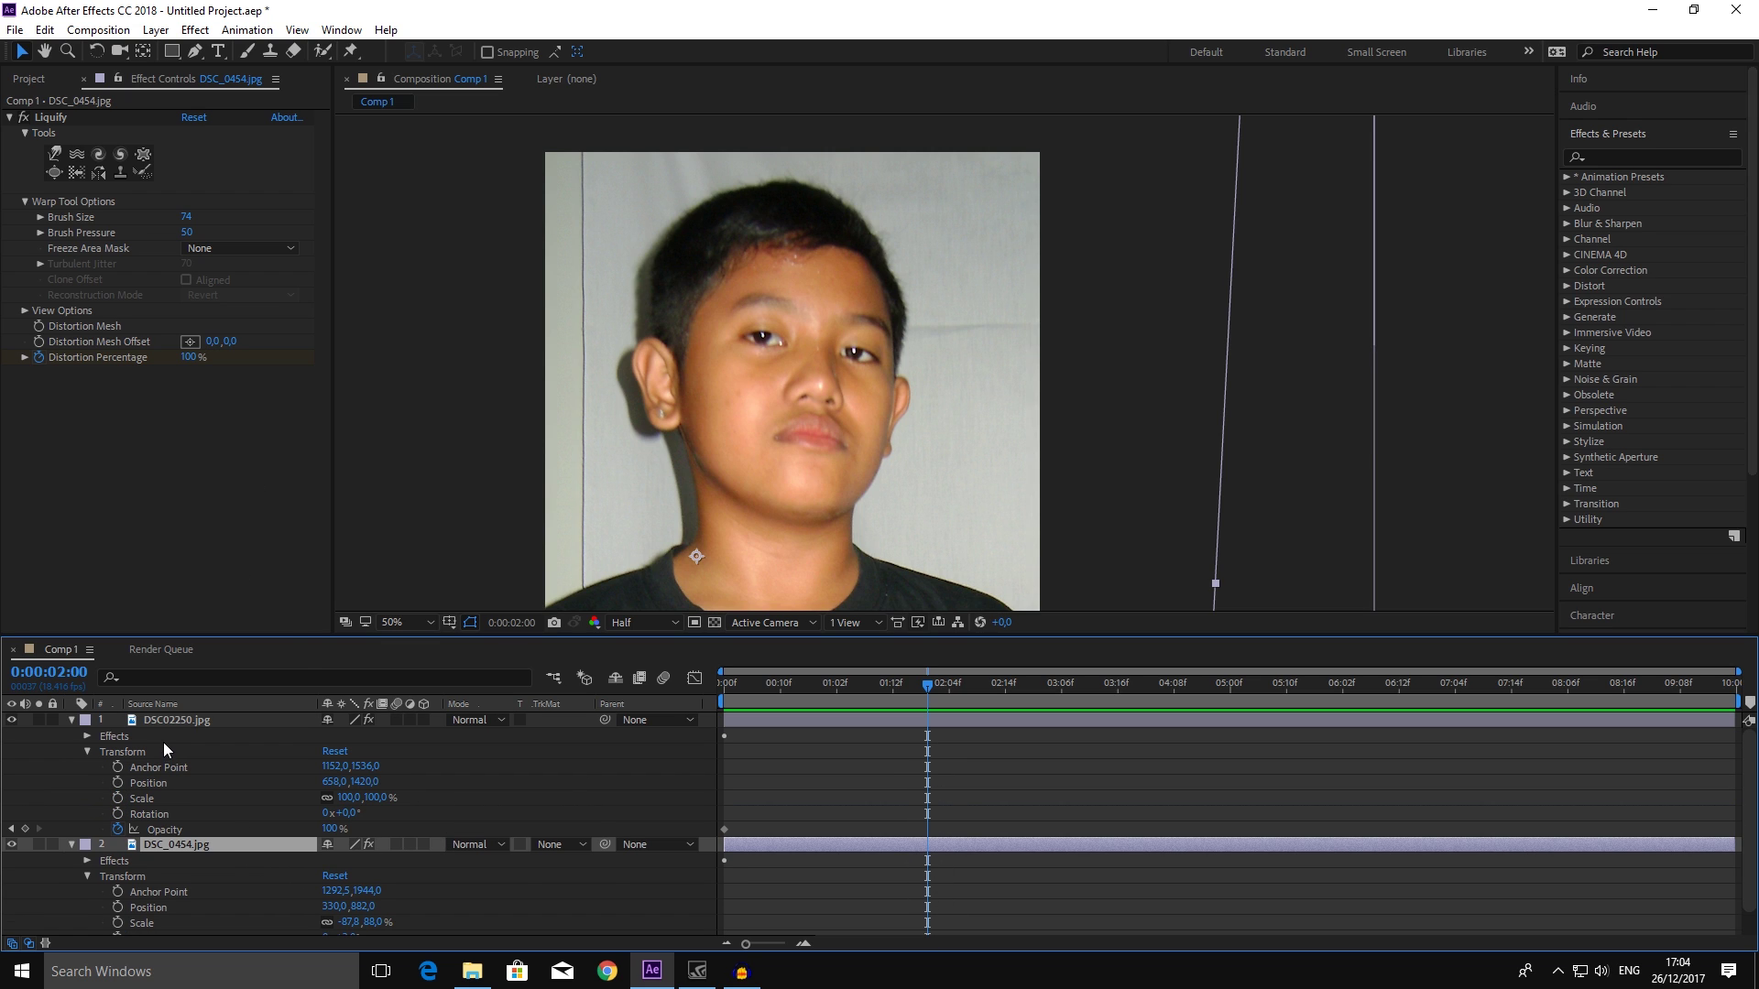
- Set DSC02250.jpg to 100% Distortion Percentage and 0% opacity
{"action": "left_click", "coordinate": [172, 722]}
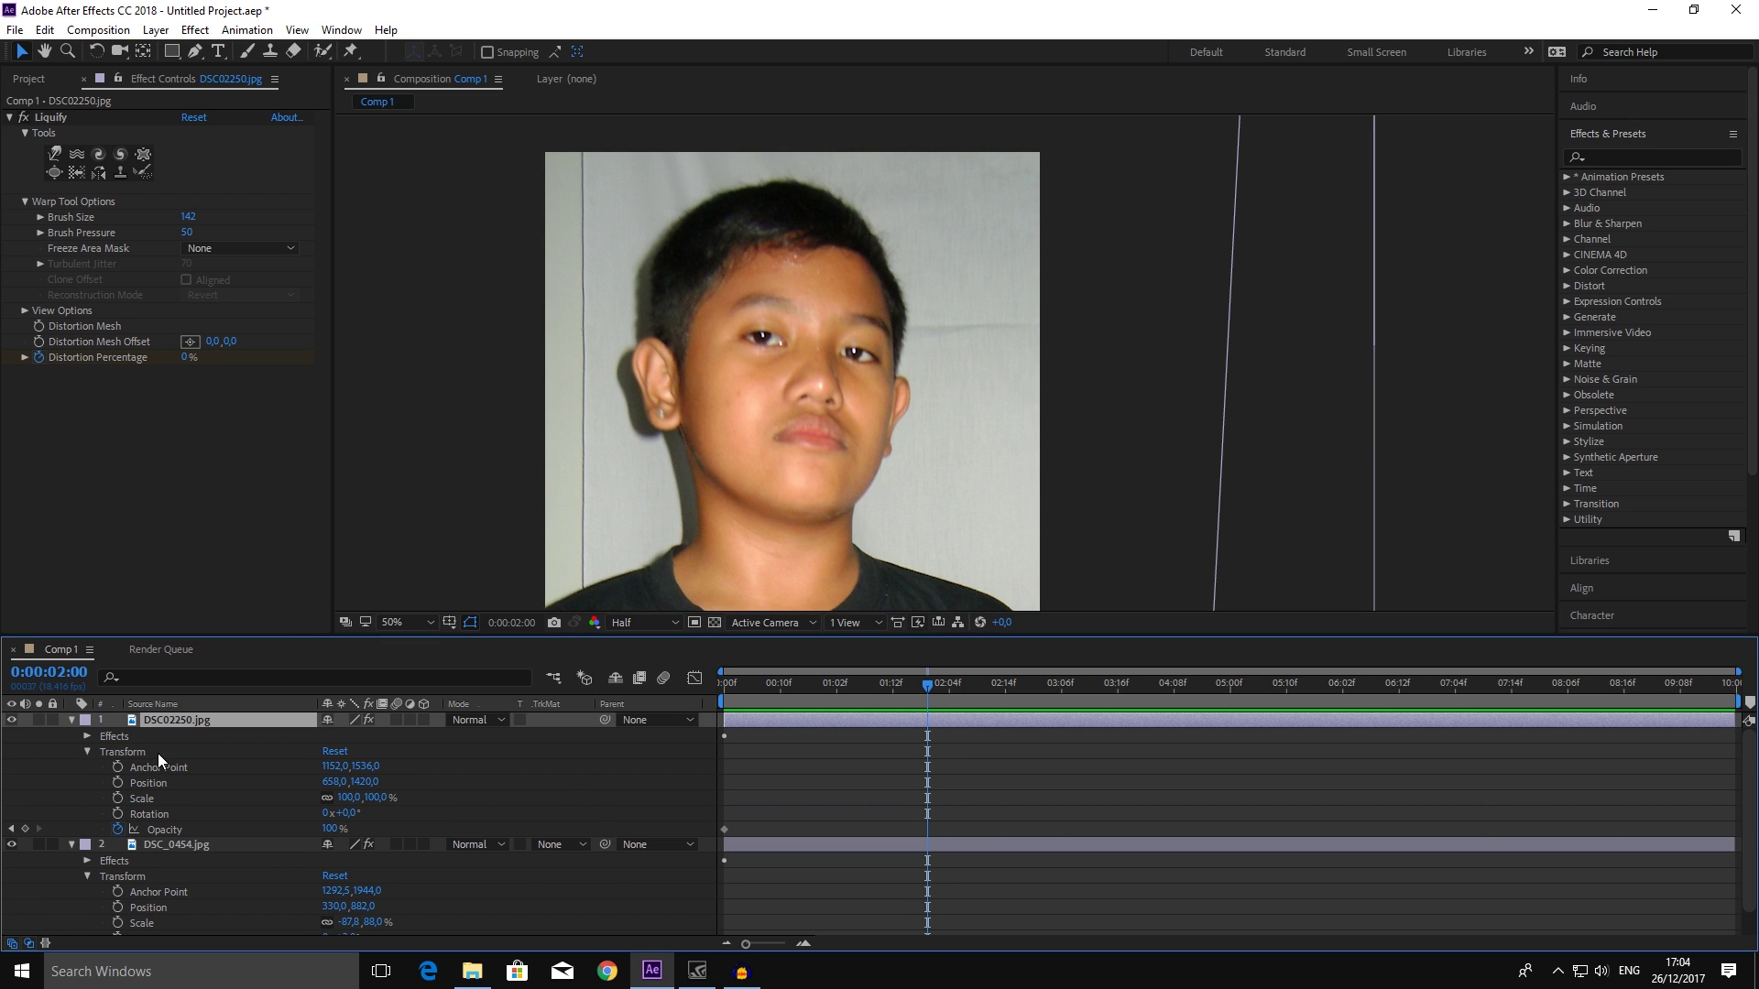
{"action": "left_click", "coordinate": [184, 357]}
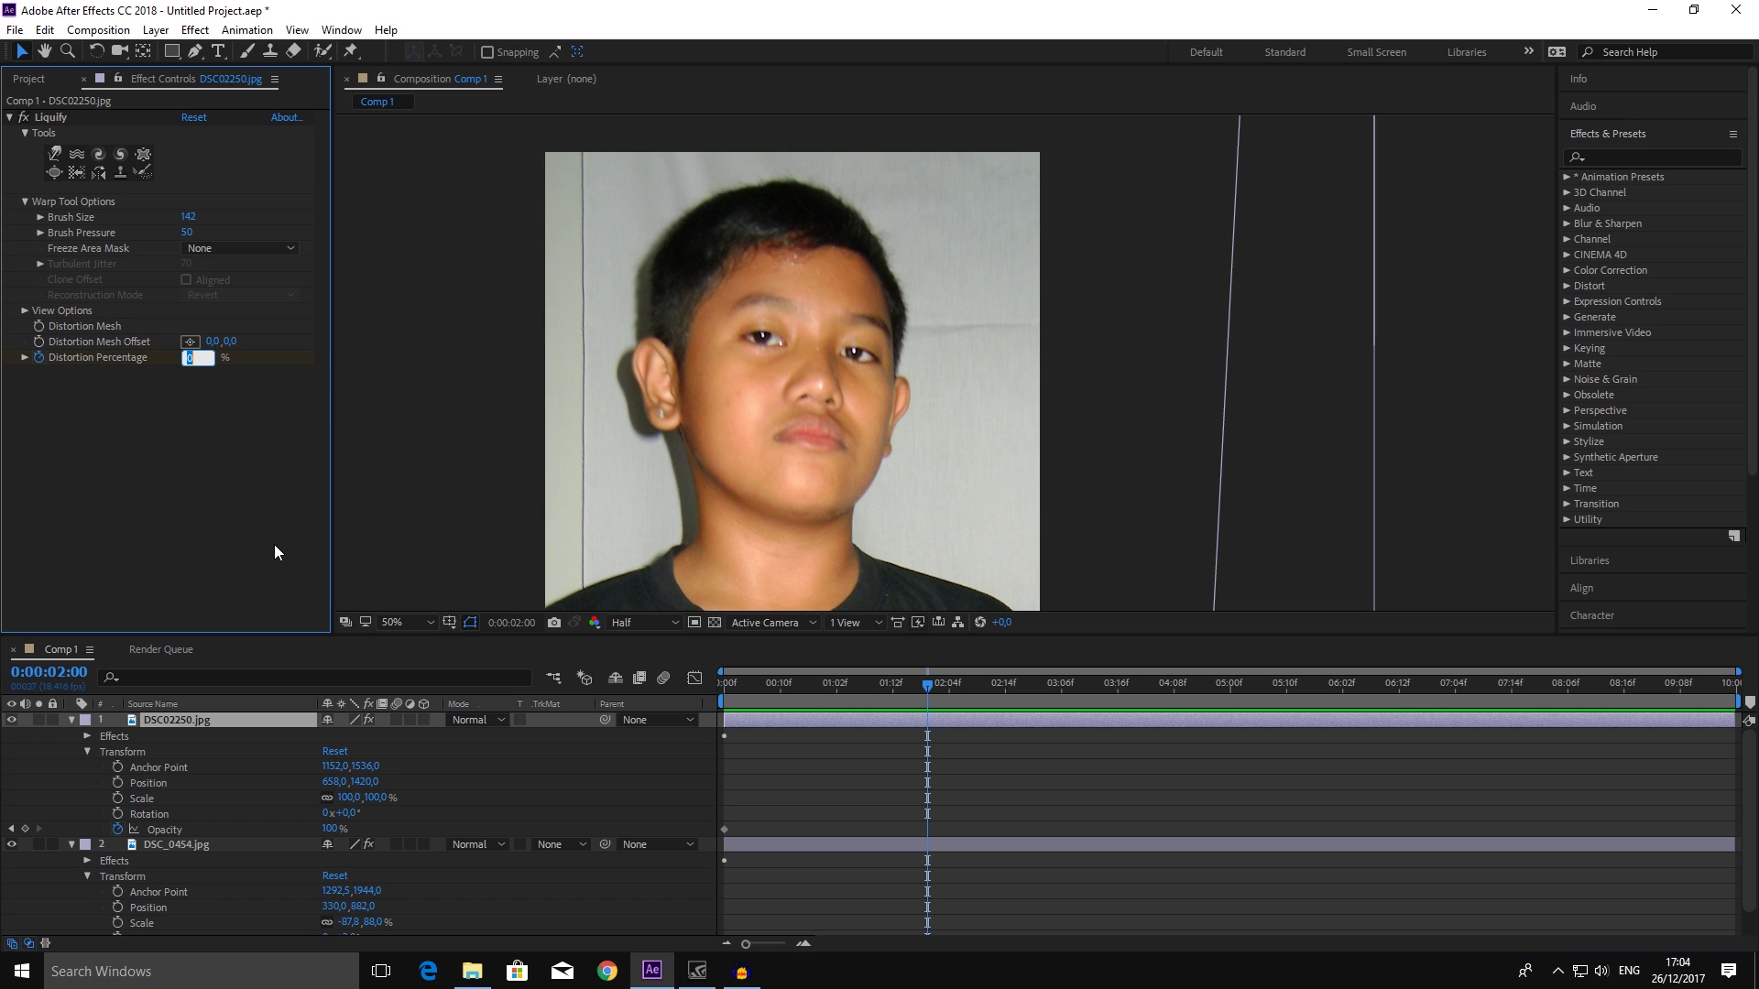
{"action": "type", "text": "100"}
{"action": "key", "text": "Return"}
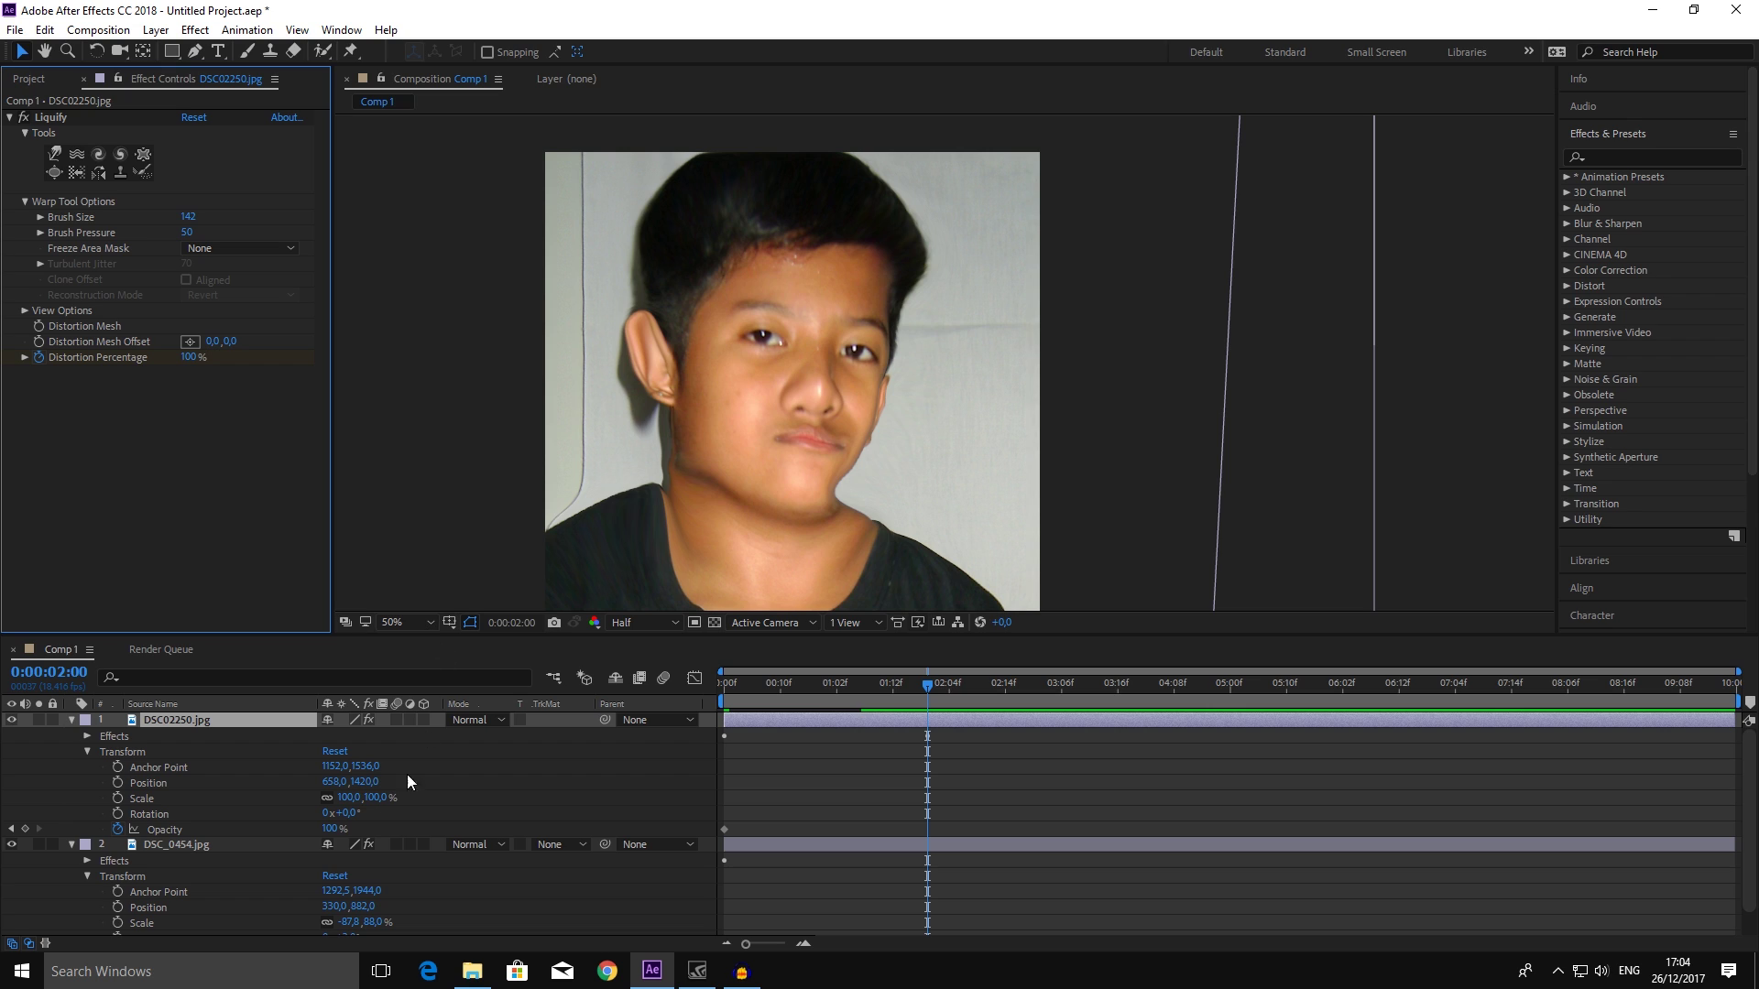
{"action": "left_click", "coordinate": [332, 830]}
{"action": "type", "text": "0"}
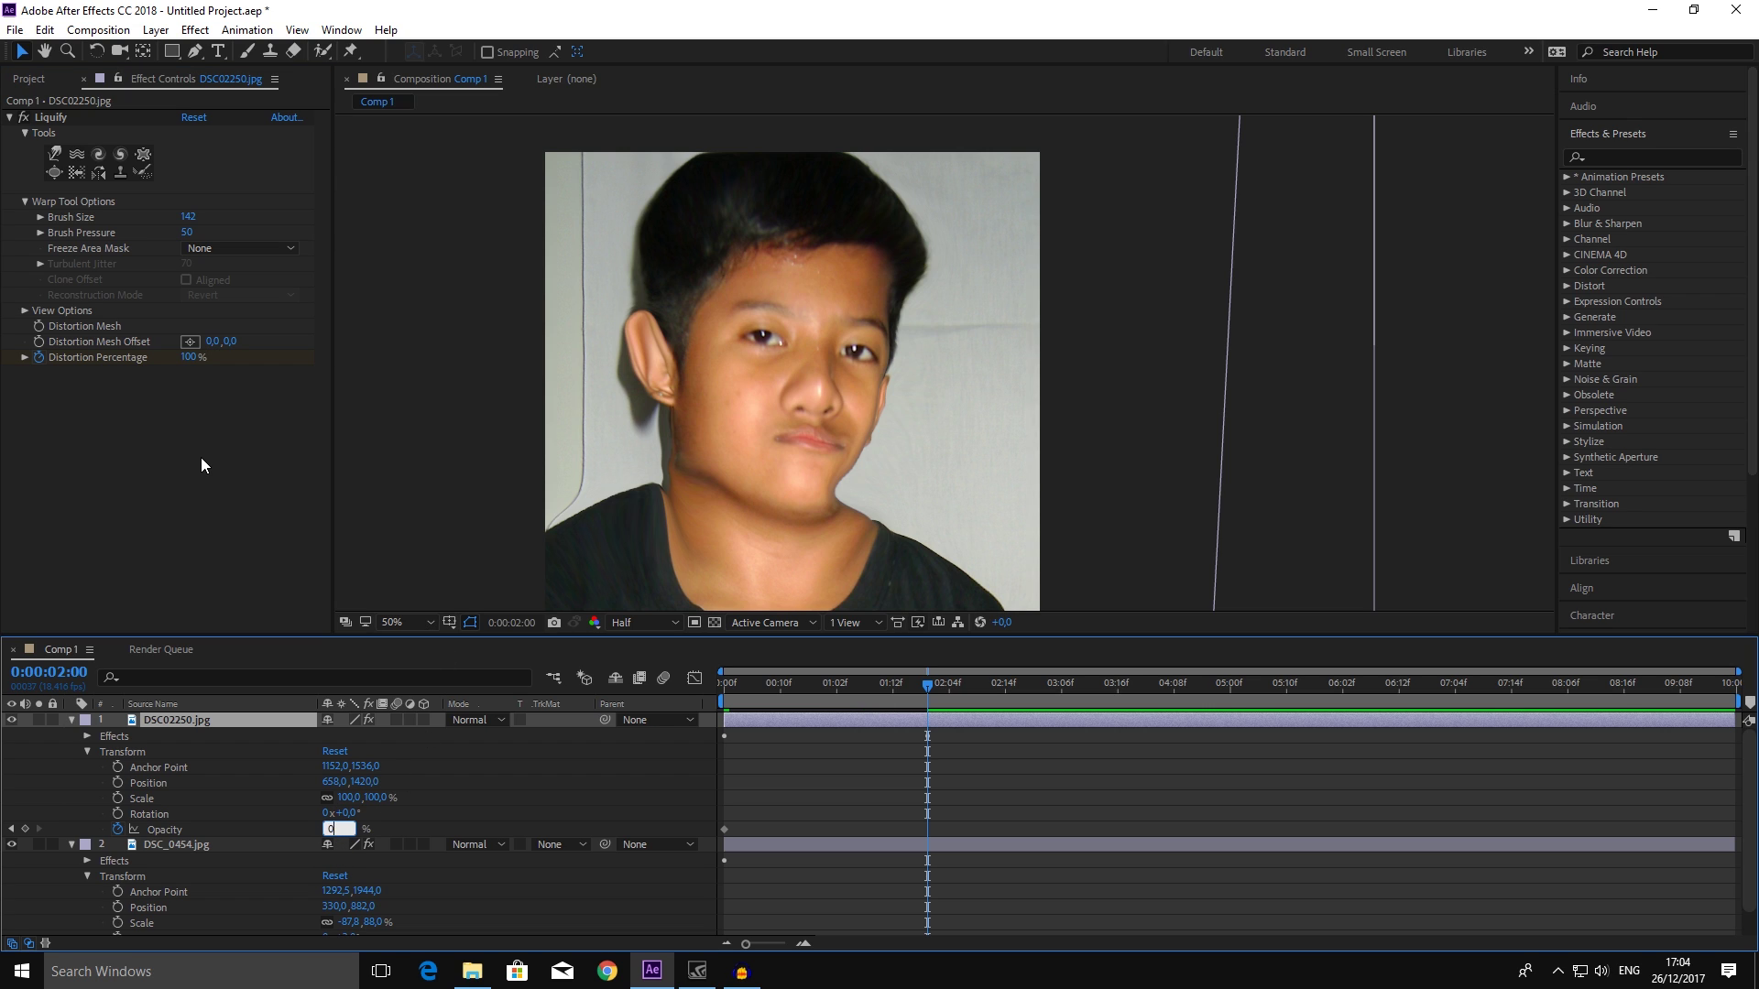
{"action": "key", "text": "Return"}
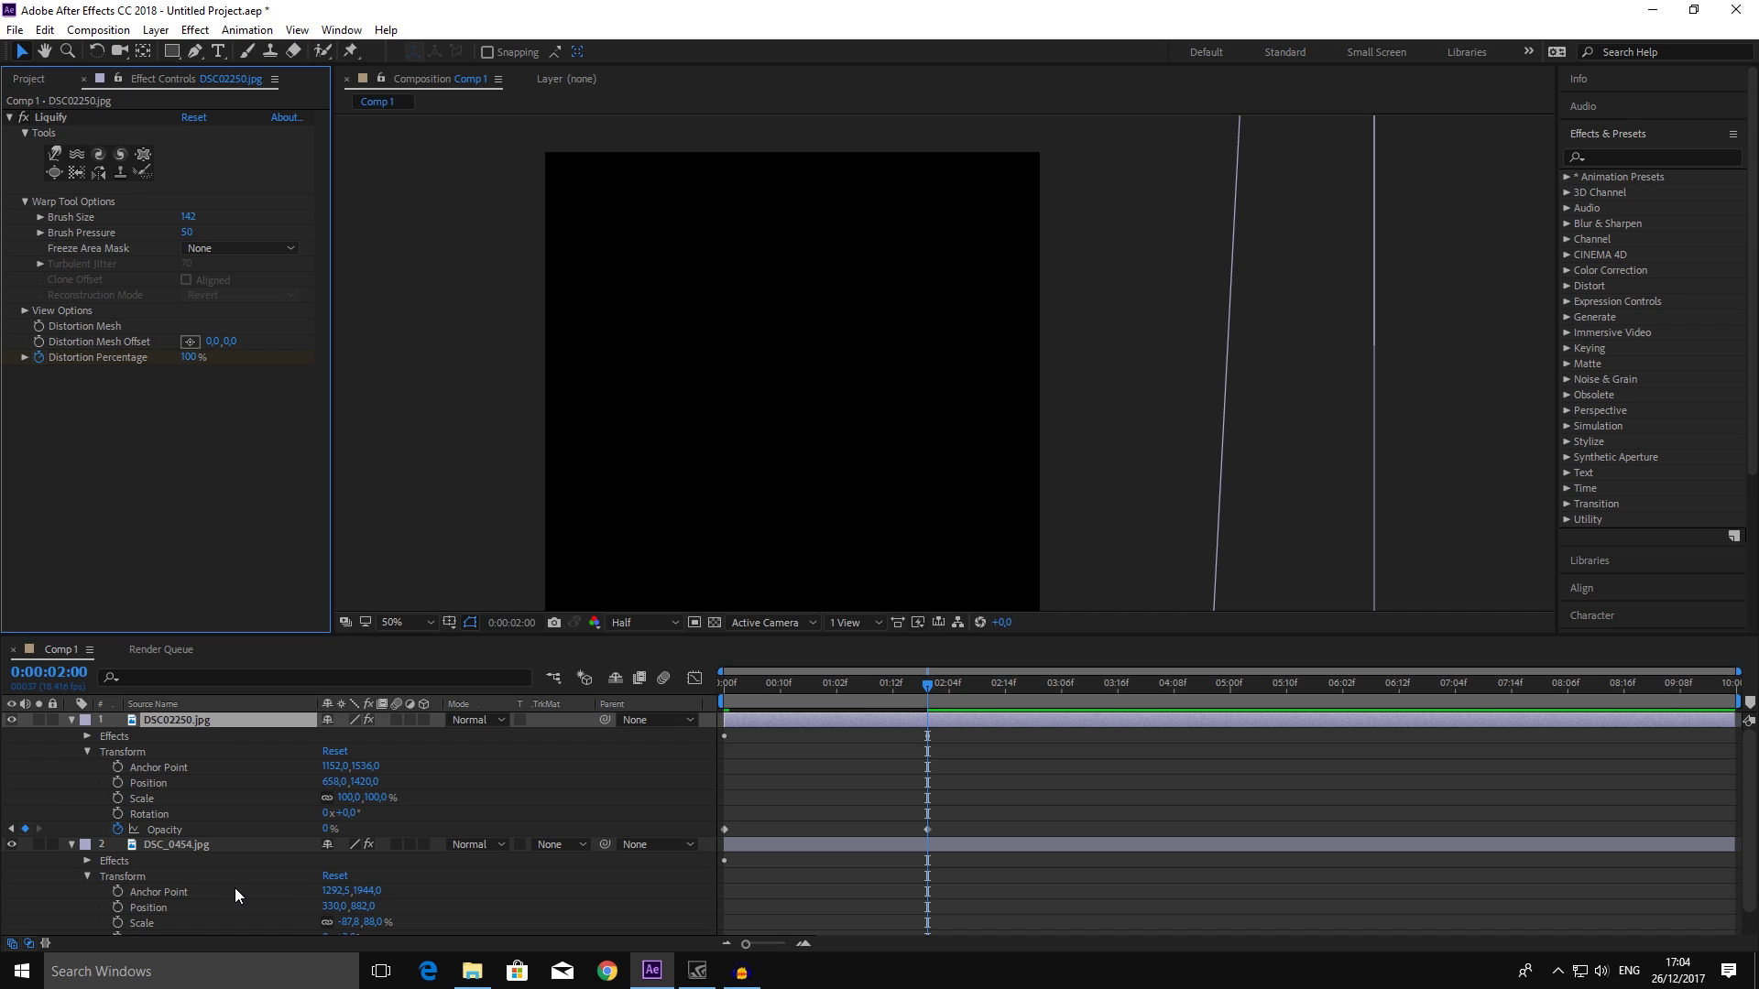
{"action": "scroll", "coordinate": [183, 878], "scroll_direction": "down", "scroll_amount": 1}
- Set DSC_0454.jpg to 100% opacity and 0% Distortion Percentage
{"action": "left_click", "coordinate": [174, 823]}
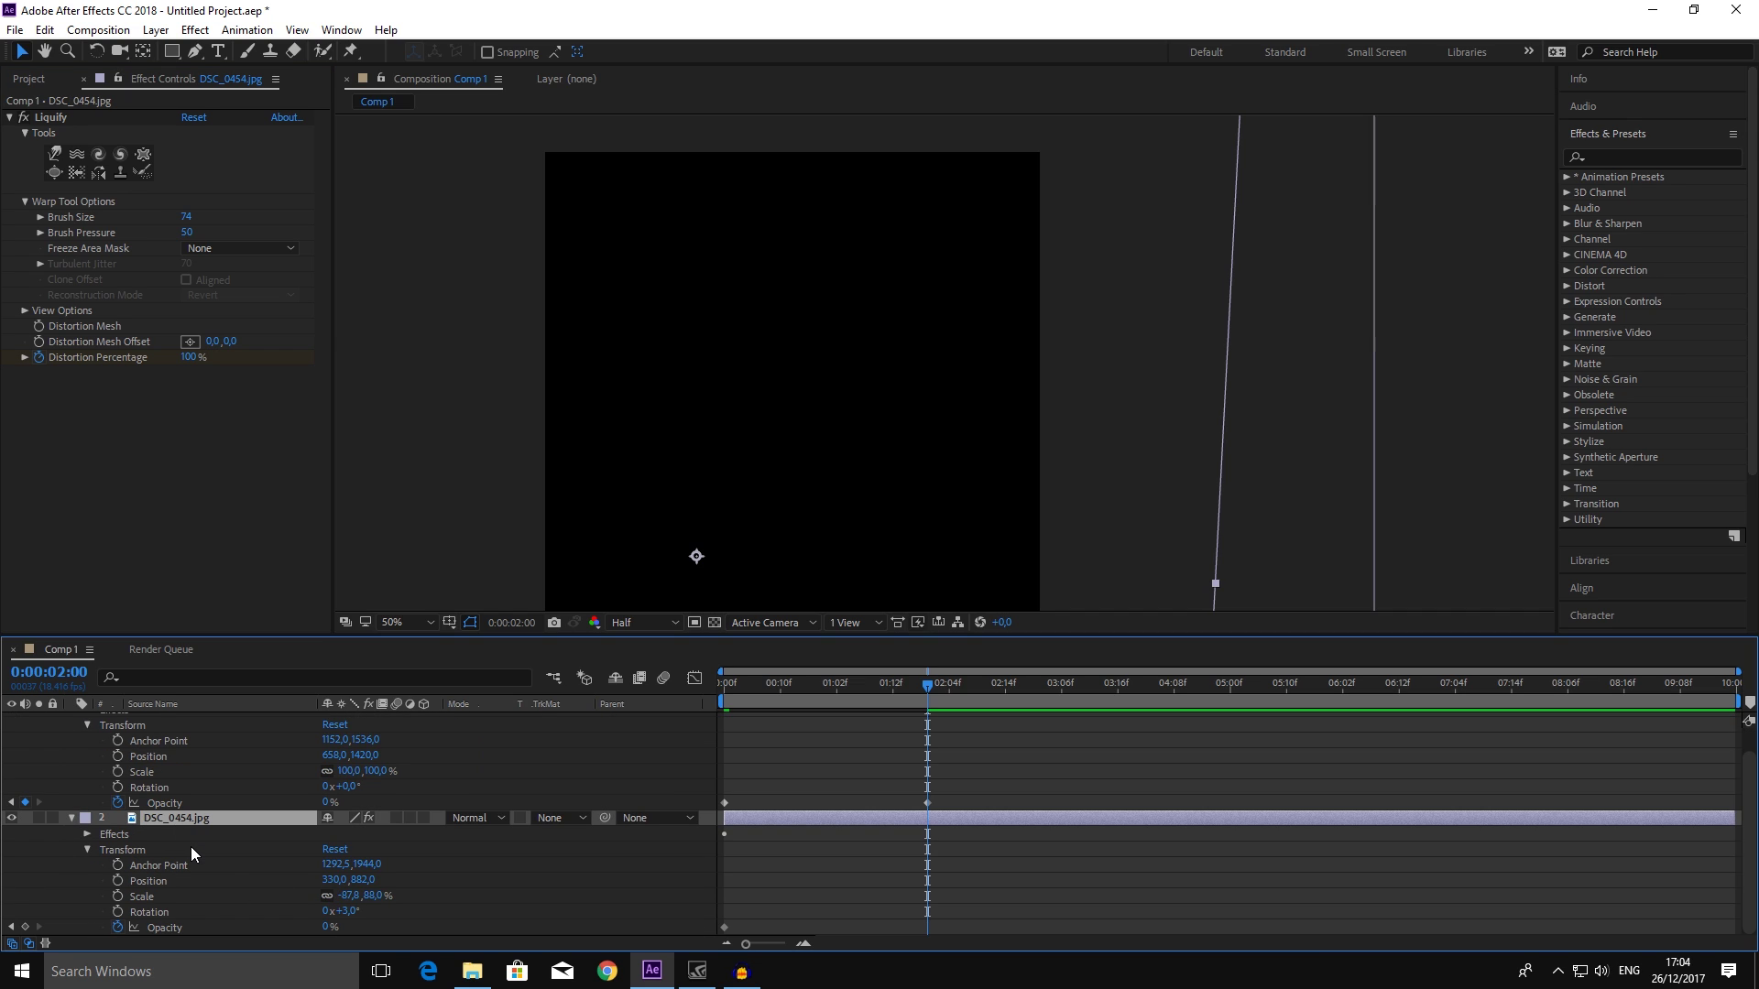
{"action": "left_click", "coordinate": [328, 926]}
{"action": "type", "text": "100"}
{"action": "left_click", "coordinate": [246, 546]}
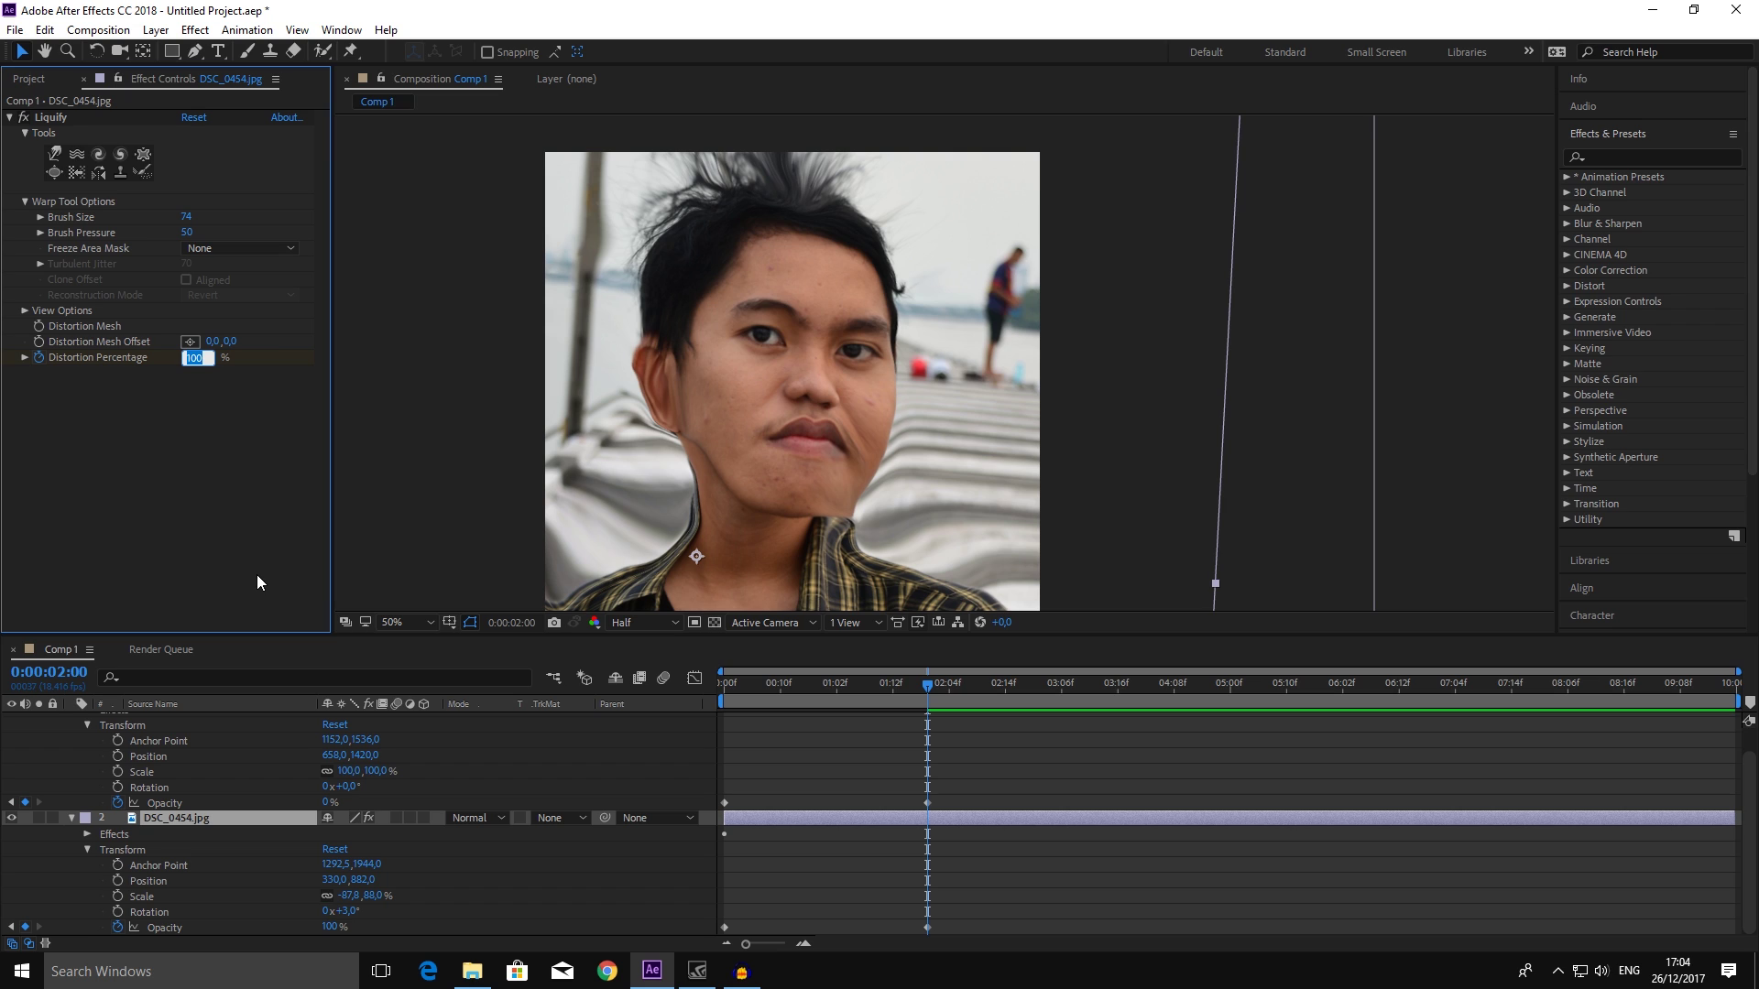
{"action": "type", "text": "0"}
{"action": "key", "text": "Return"}
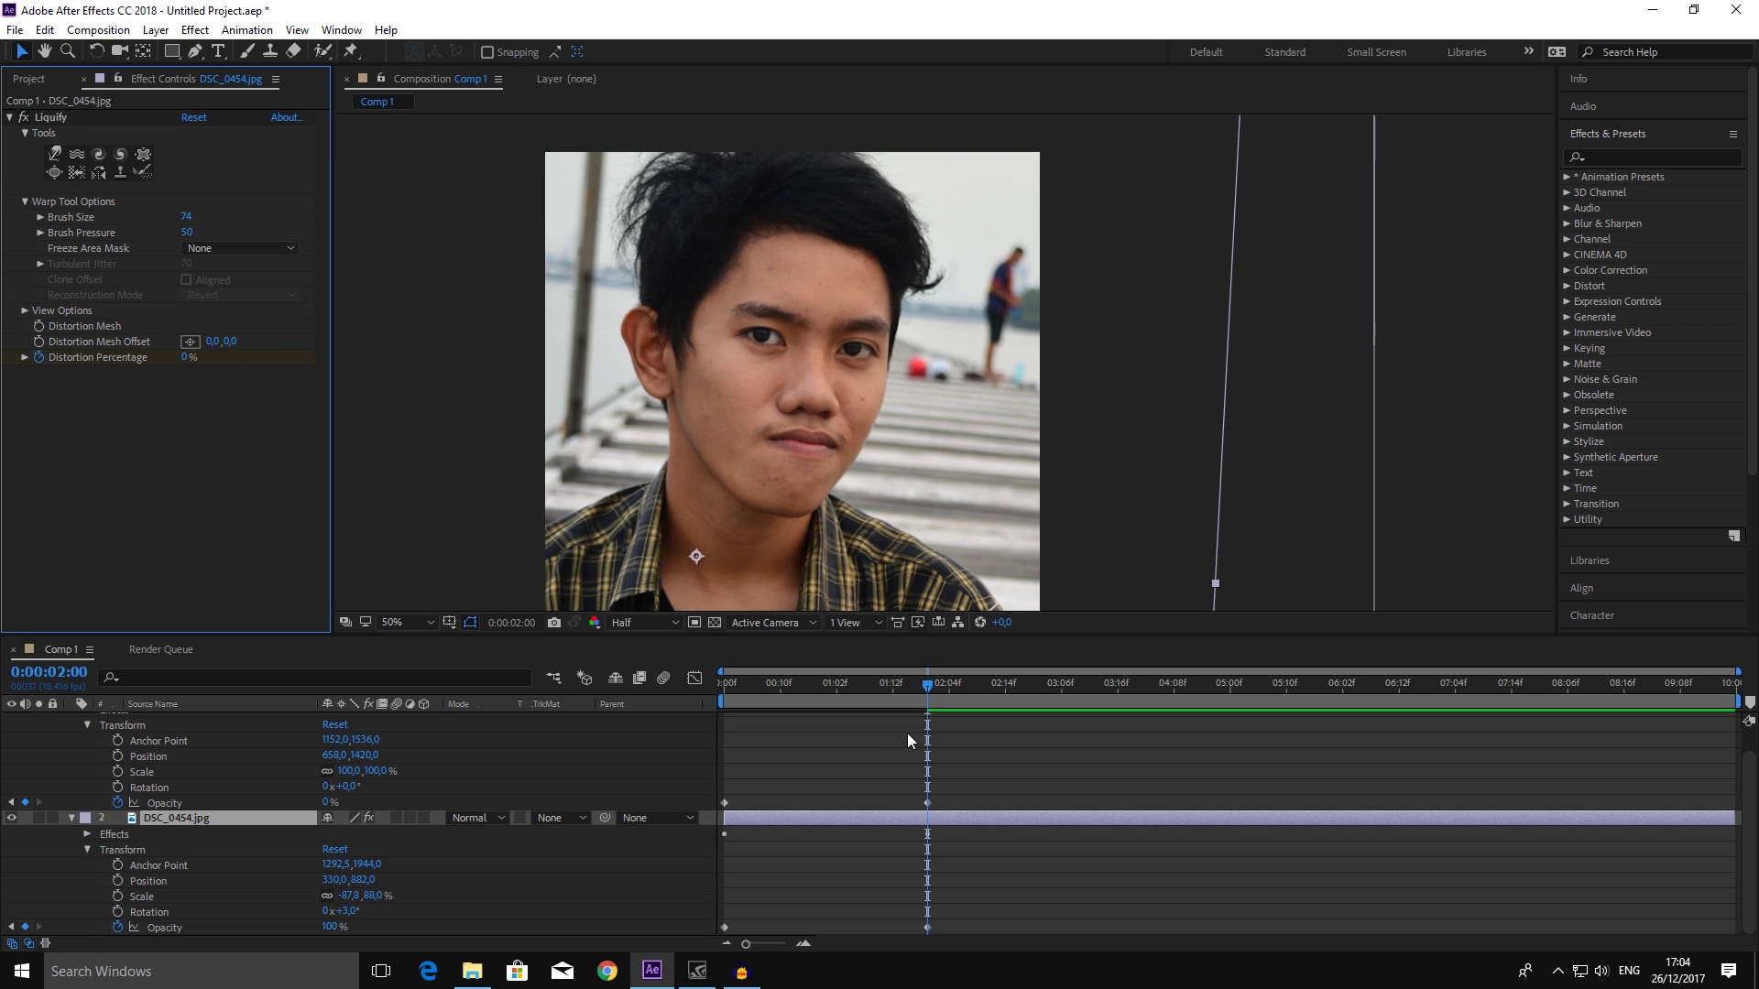
{"action": "left_click_drag", "start_coordinate": [916, 687], "coordinate": [706, 699]}
{"action": "key", "text": "space"}
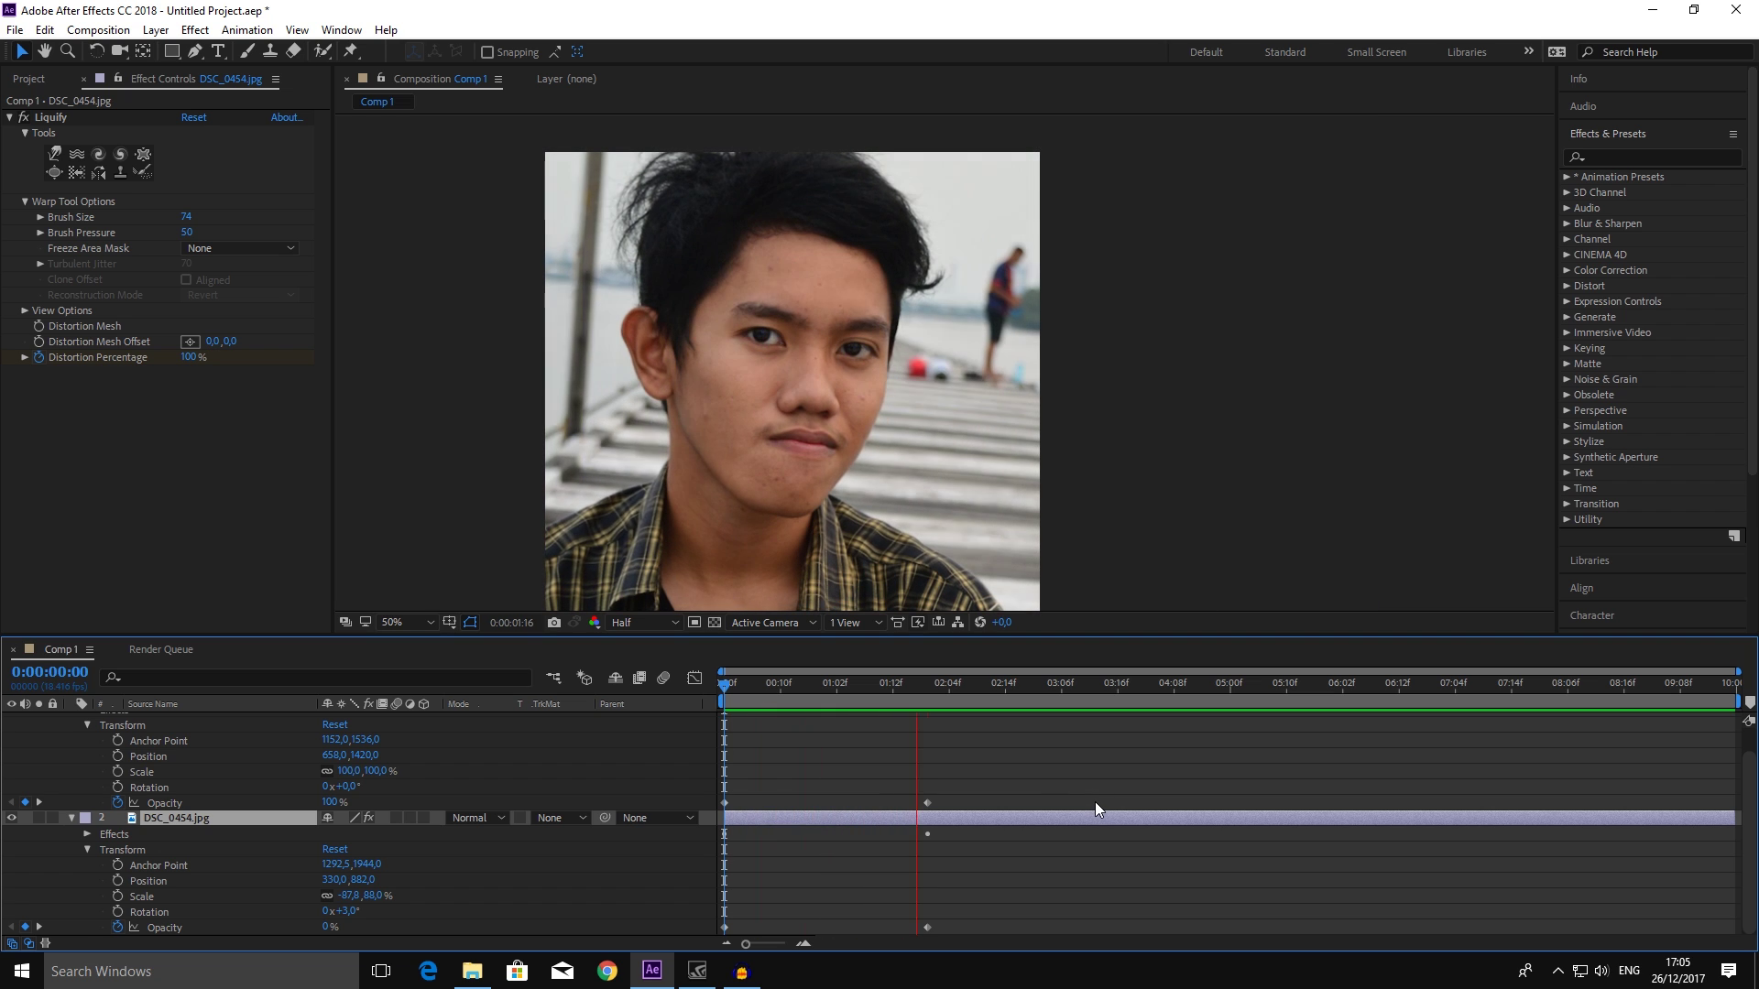
{"action": "left_click", "coordinate": [1024, 694]}
{"action": "left_click_drag", "start_coordinate": [1024, 694], "coordinate": [684, 694]}
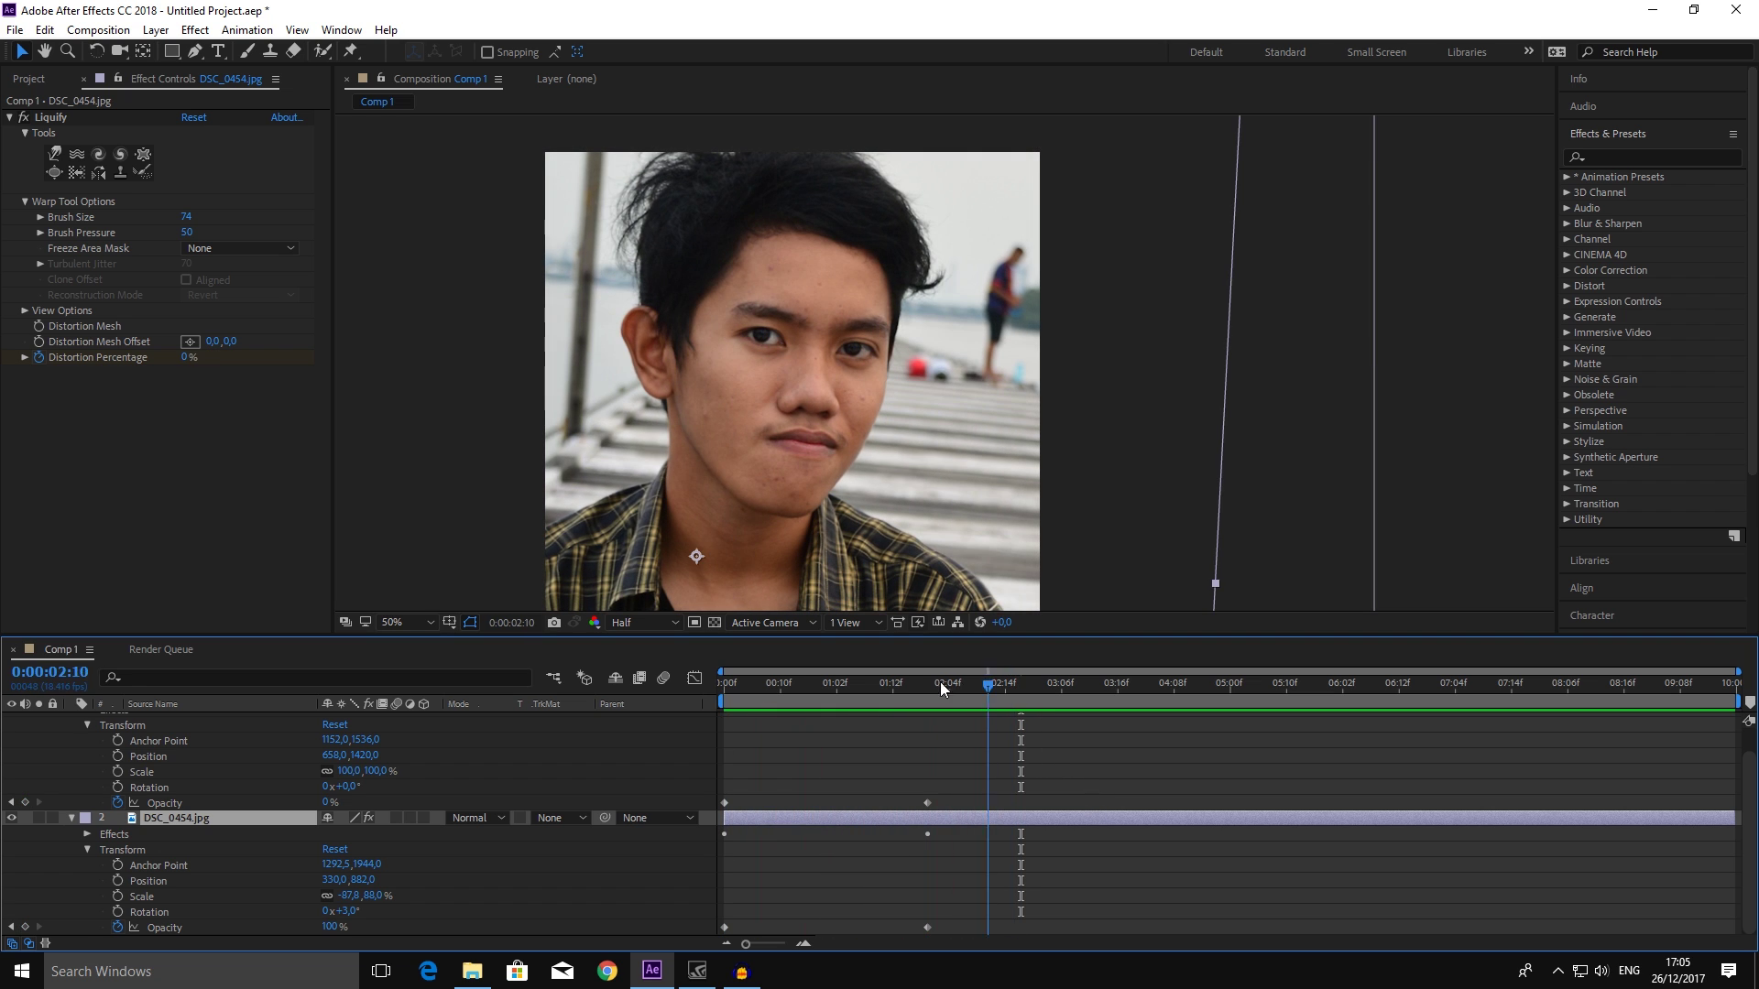
{"action": "key", "text": "space"}
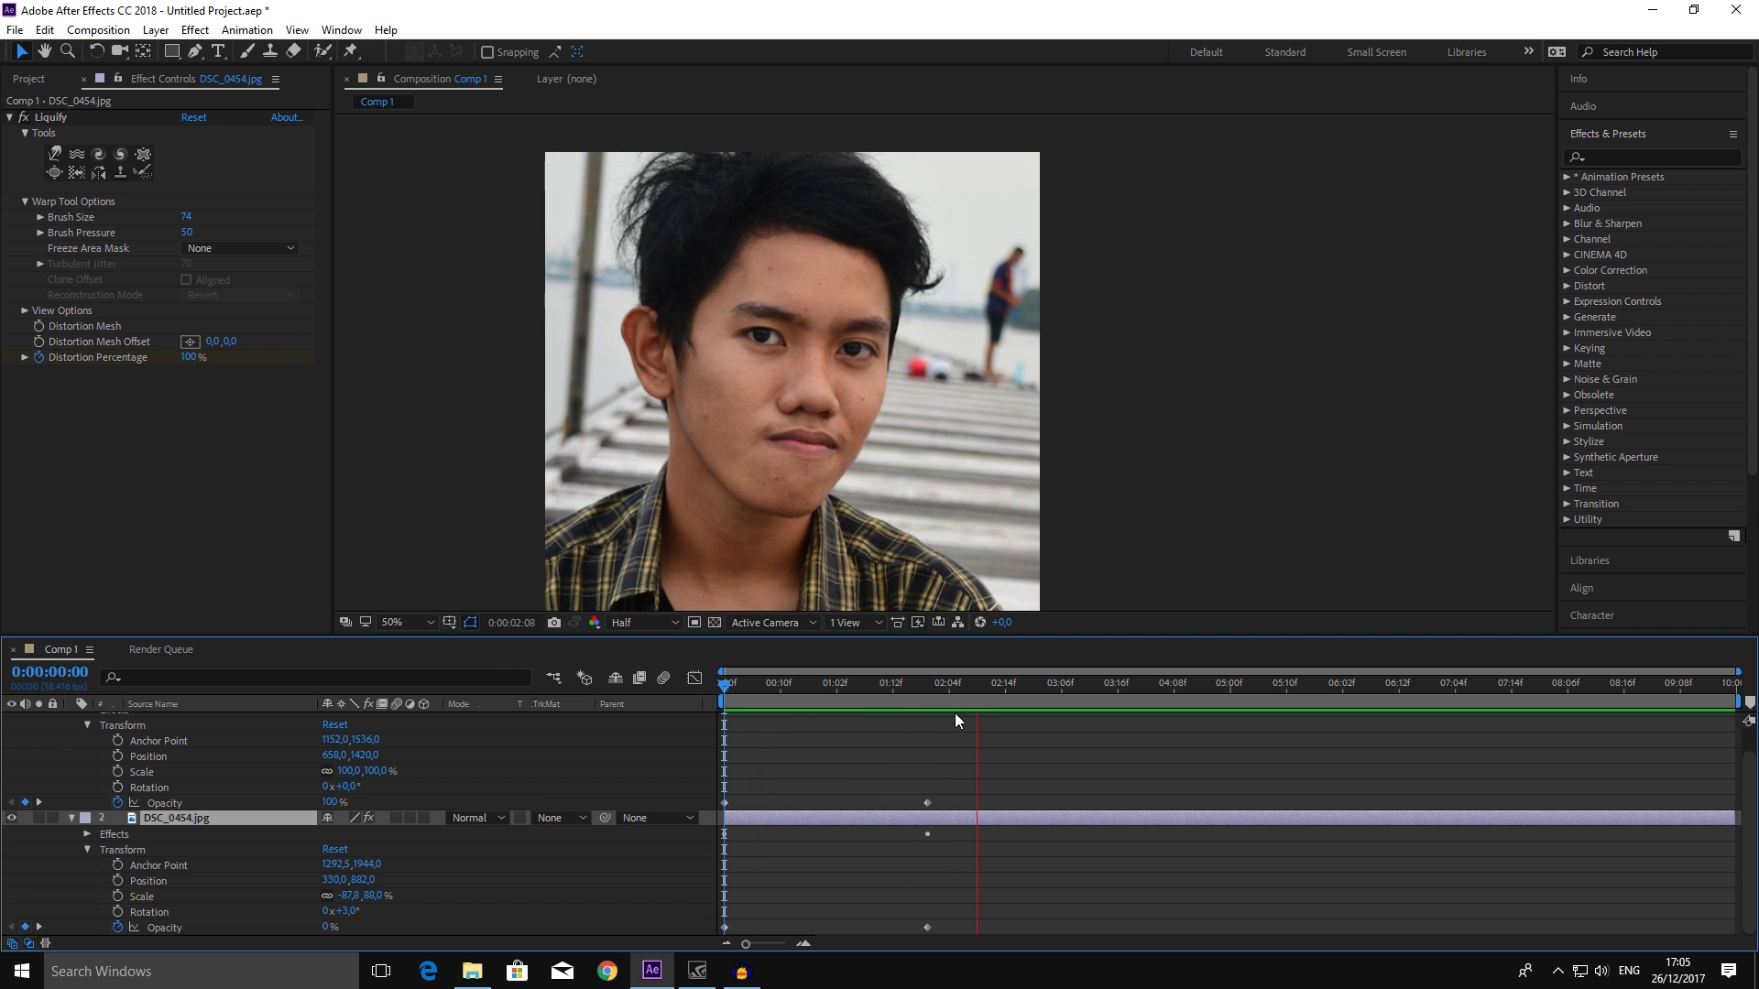
{"action": "mouse_move", "coordinate": [980, 687]}
{"action": "left_mouse_down"}
{"action": "mouse_move", "coordinate": [735, 705]}
{"action": "mouse_move", "coordinate": [946, 706]}
{"action": "mouse_move", "coordinate": [712, 718]}
{"action": "left_mouse_up"}
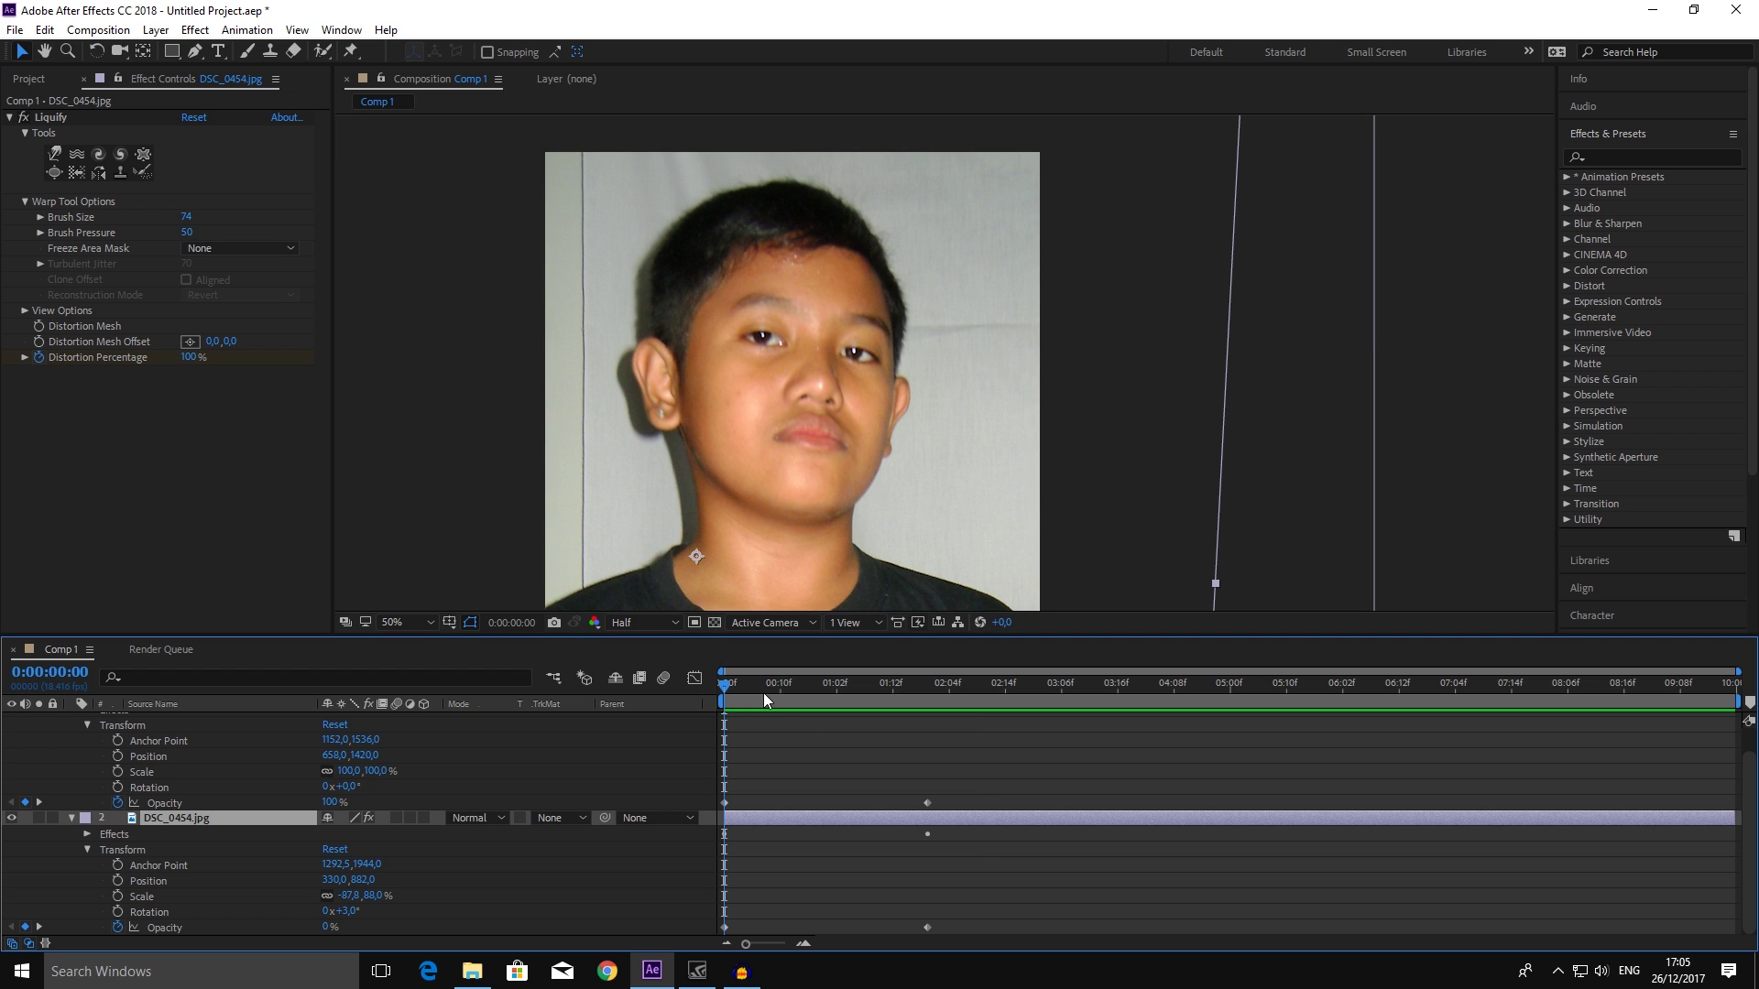
{"action": "mouse_move", "coordinate": [725, 688]}
{"action": "left_mouse_down"}
{"action": "mouse_move", "coordinate": [977, 689]}
{"action": "mouse_move", "coordinate": [900, 696]}
{"action": "mouse_move", "coordinate": [748, 766]}
{"action": "left_mouse_up"}
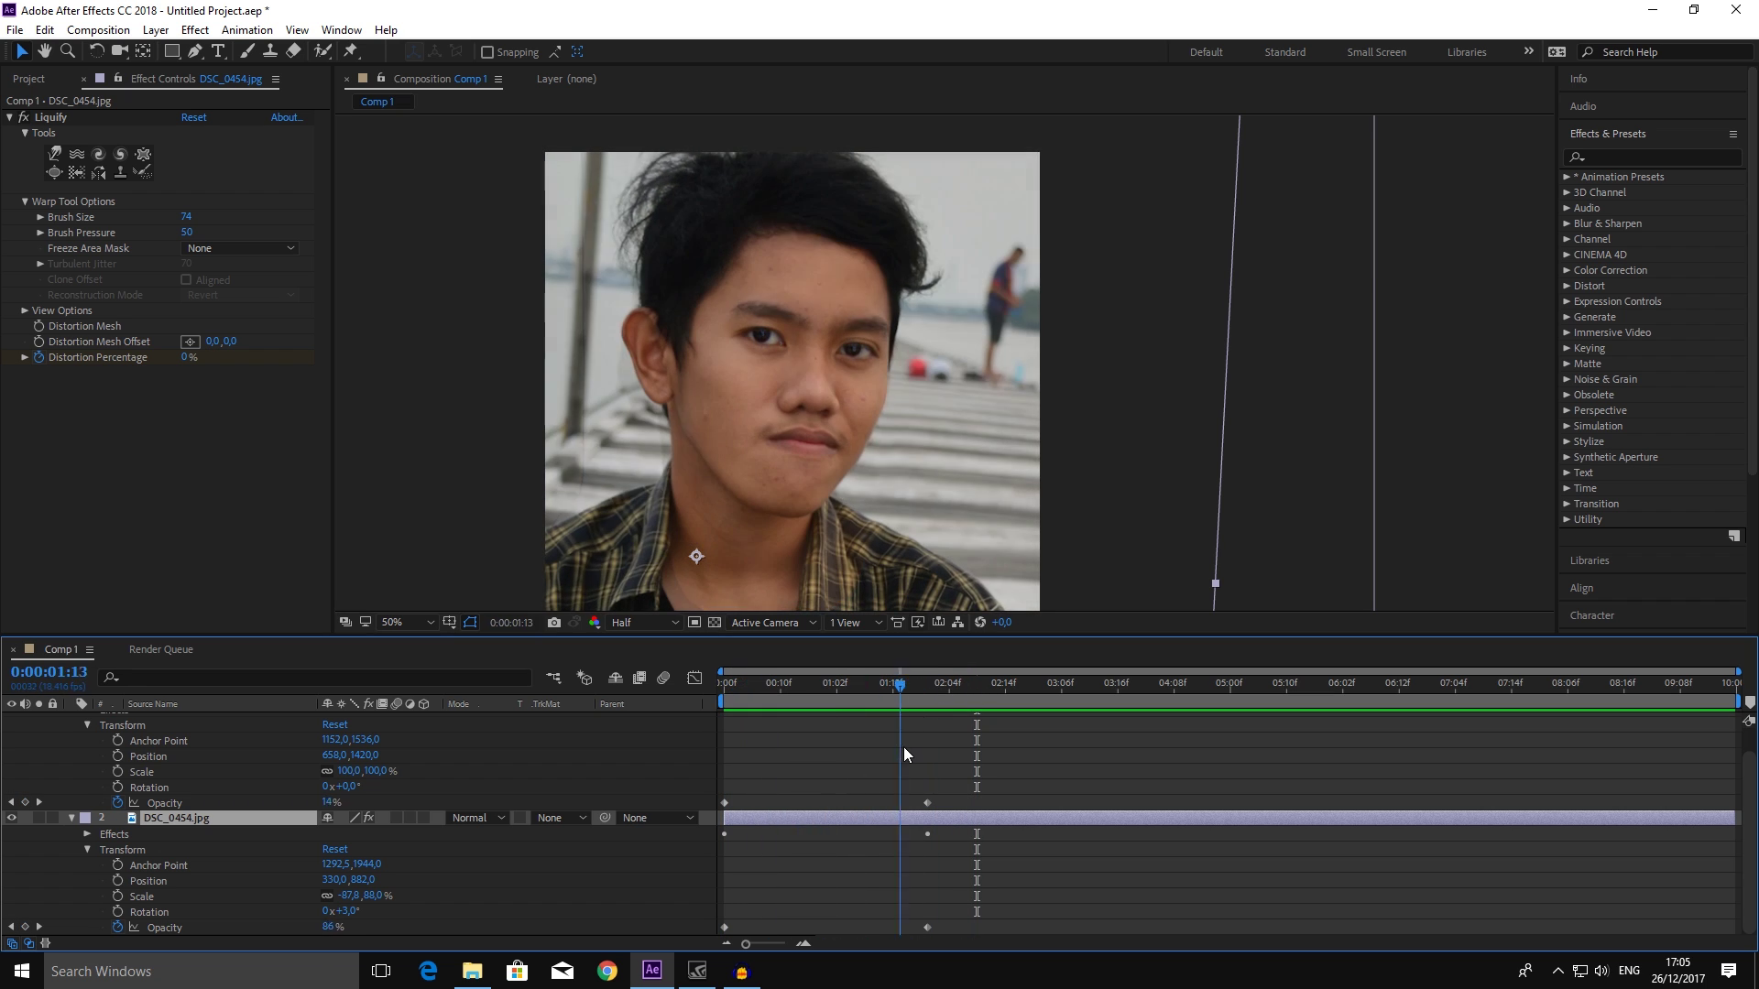